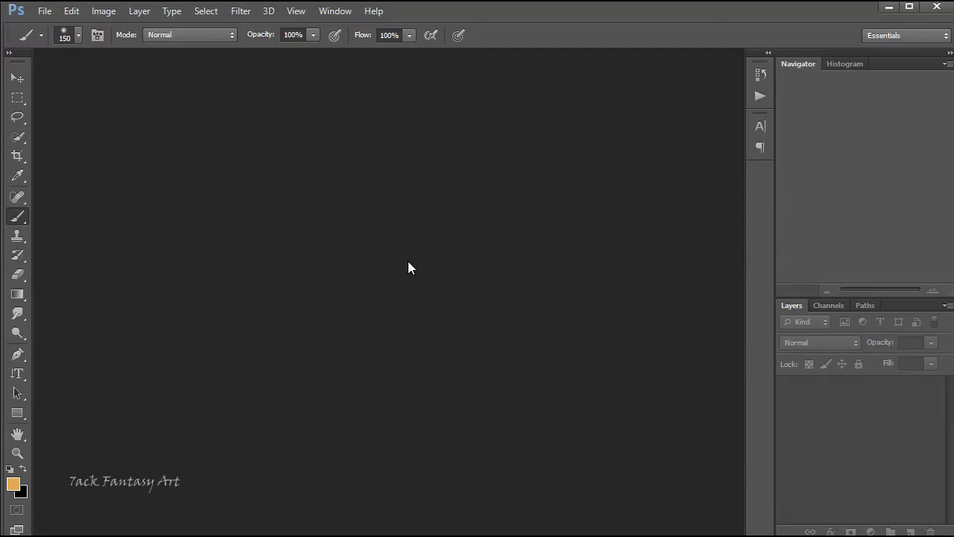
Create a new blank 1920 × 1080 px document, Untitled-1, with a white background.
left_click(43, 12)
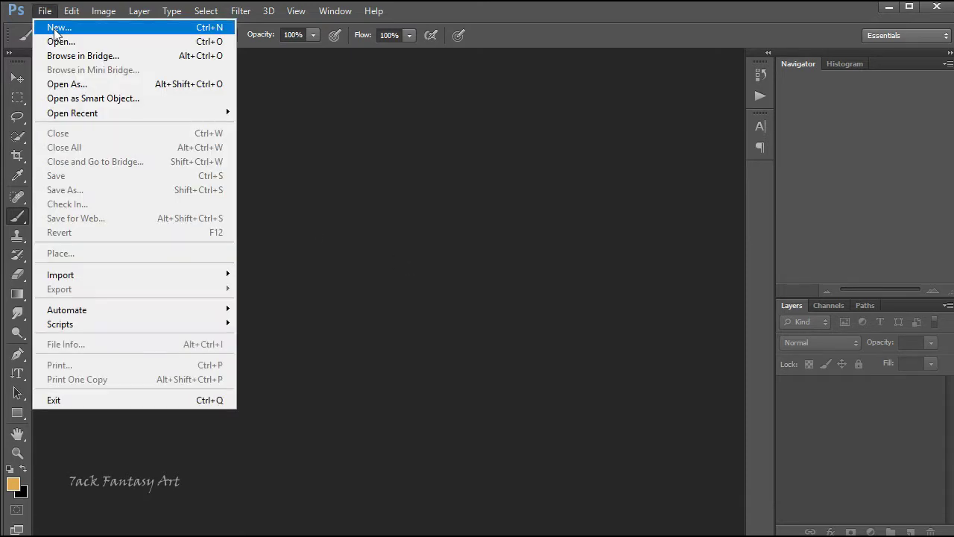
left_click(56, 27)
double_click(435, 151)
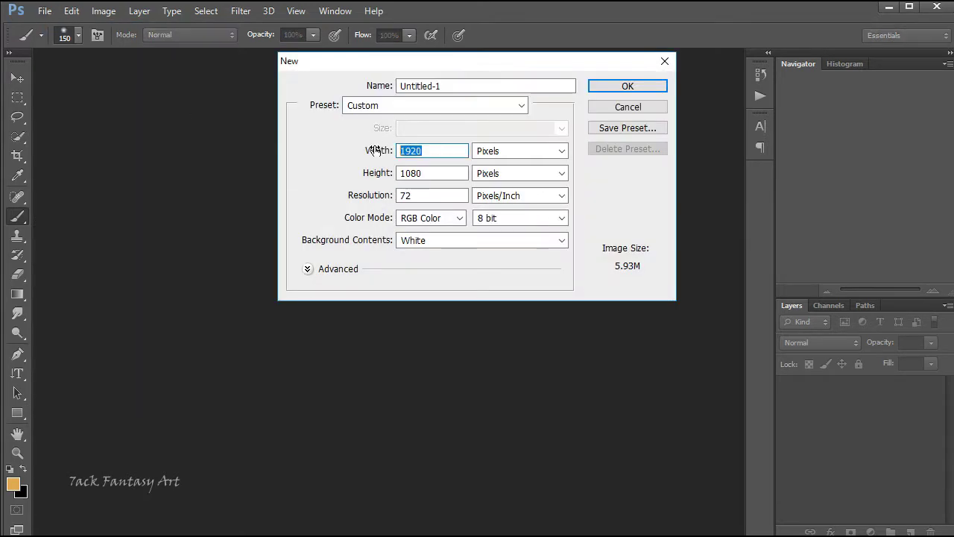
double_click(435, 172)
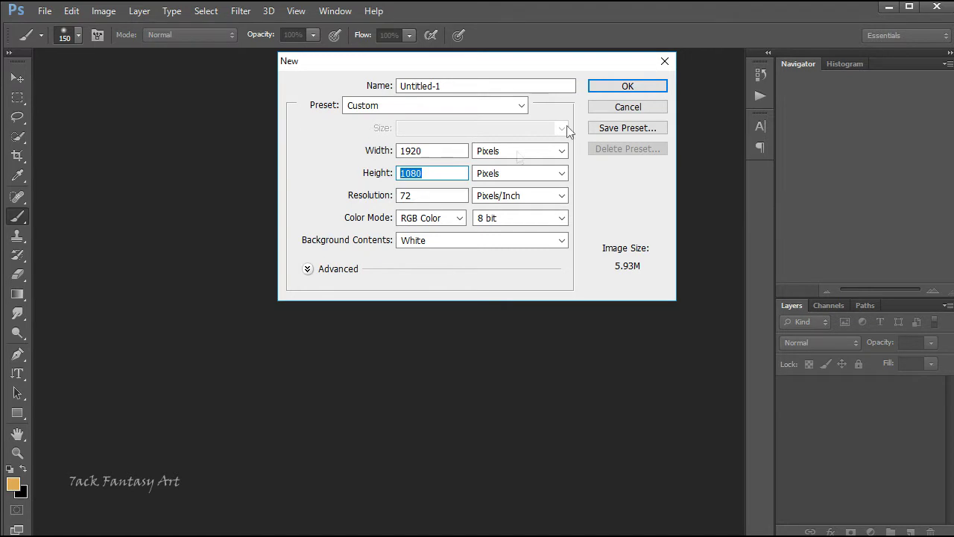
left_click(628, 86)
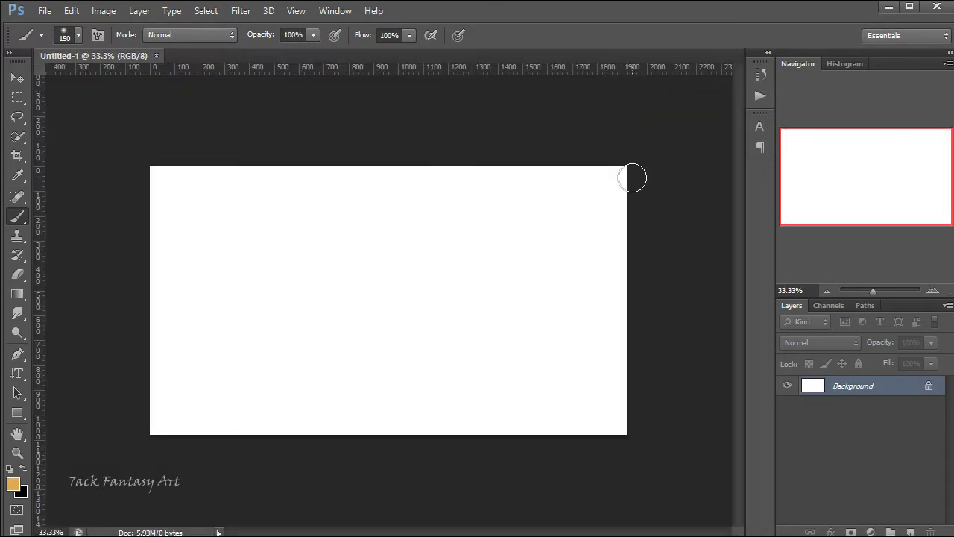
Place the minas-gerais-ja-teve-um-mar sea photo into the document.
left_click(45, 11)
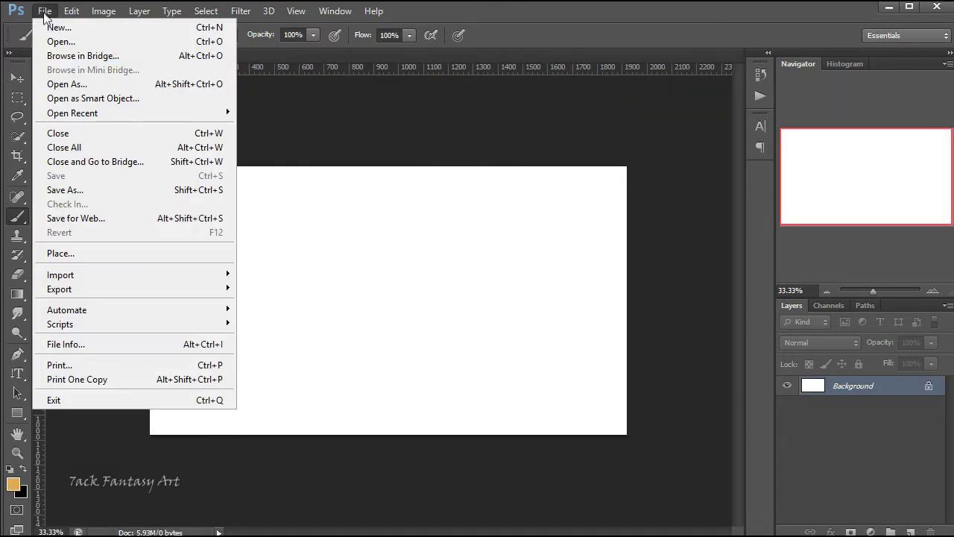
left_click(68, 253)
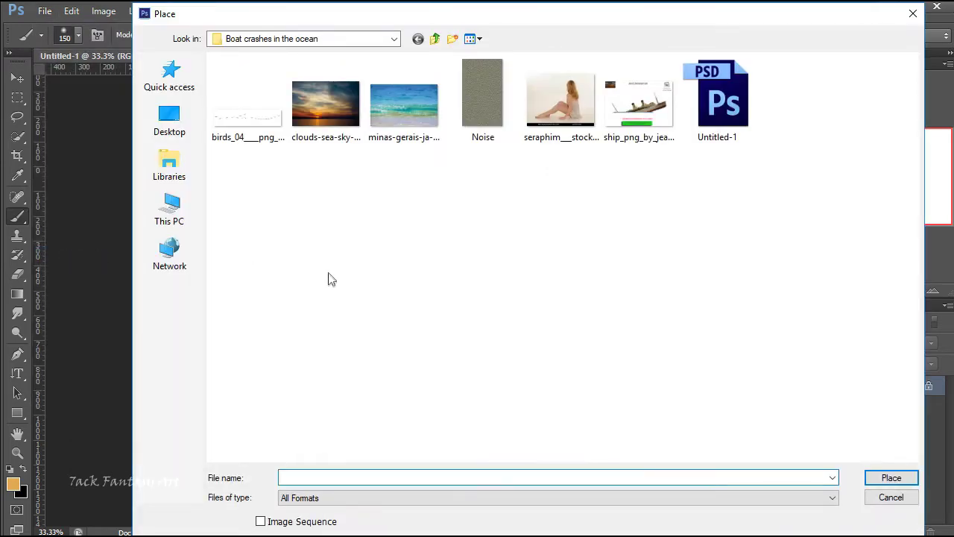
left_click(407, 112)
left_click(890, 478)
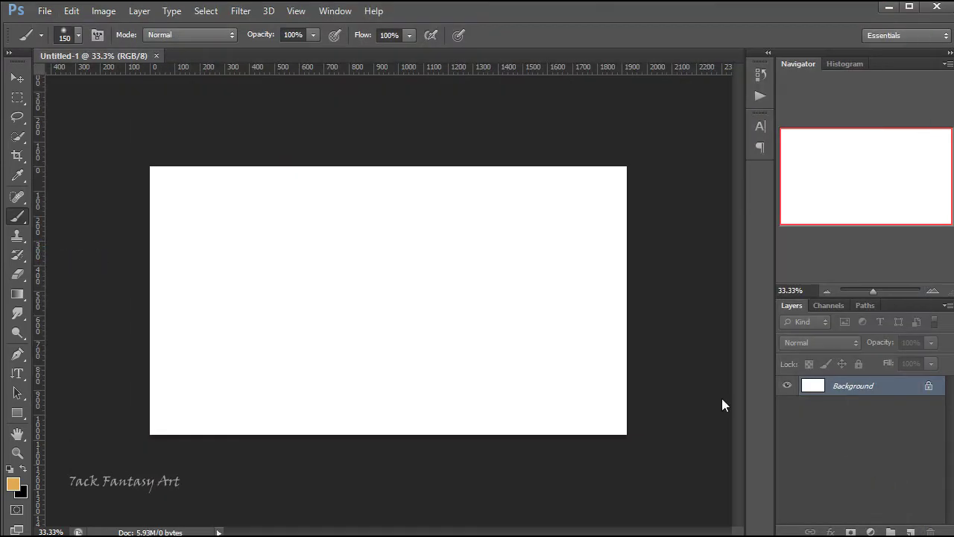
Stretch the sea photo full width over the lower half, tilt it about -1°, and commit.
left_click_drag(179, 299, 140, 301)
left_click_drag(606, 303, 676, 301)
left_click_drag(409, 168, 412, 289)
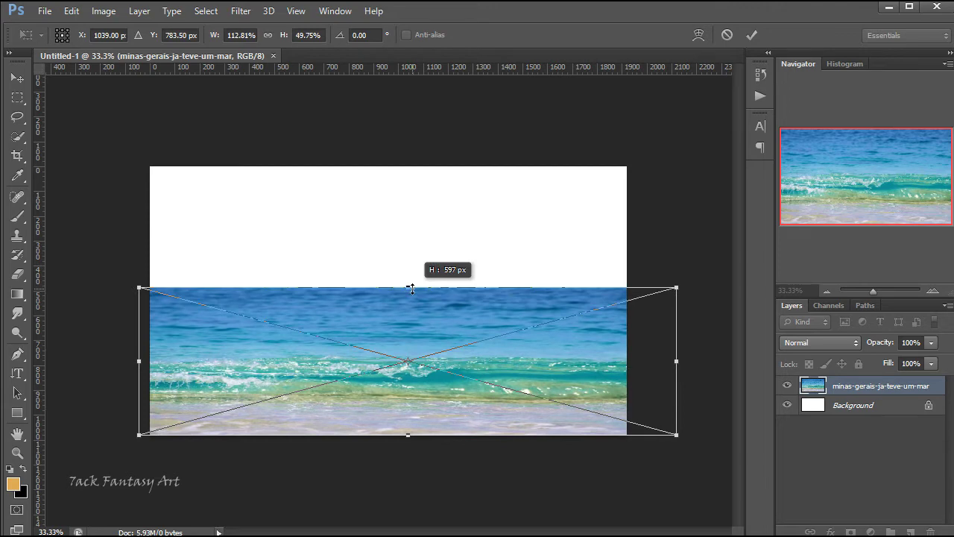
left_click_drag(411, 288, 411, 286)
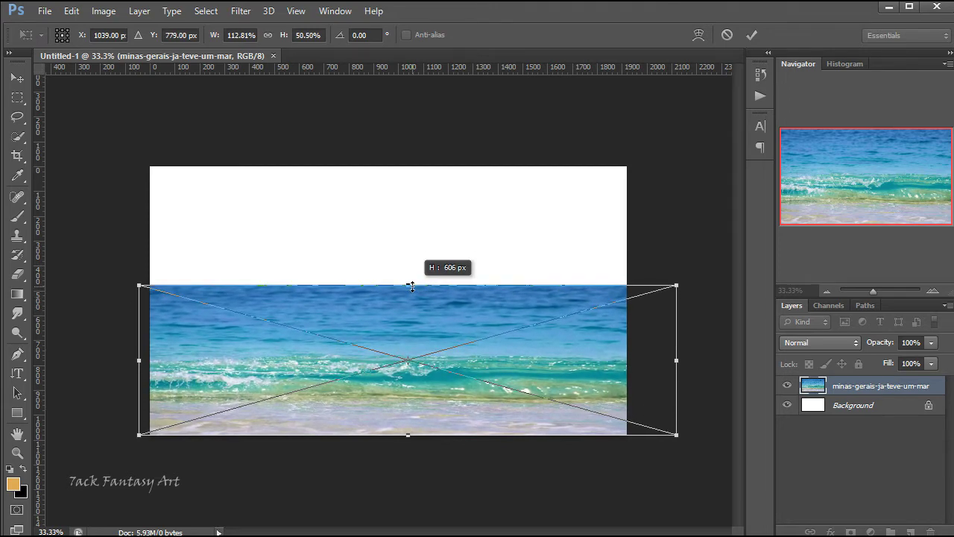
left_click_drag(704, 465, 703, 454)
left_click_drag(408, 435, 409, 445)
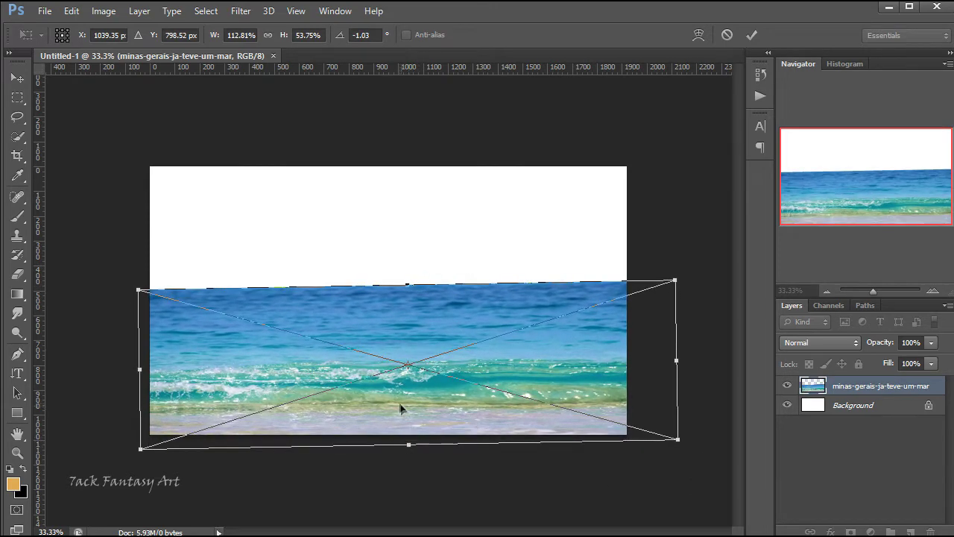
left_click_drag(400, 407, 401, 412)
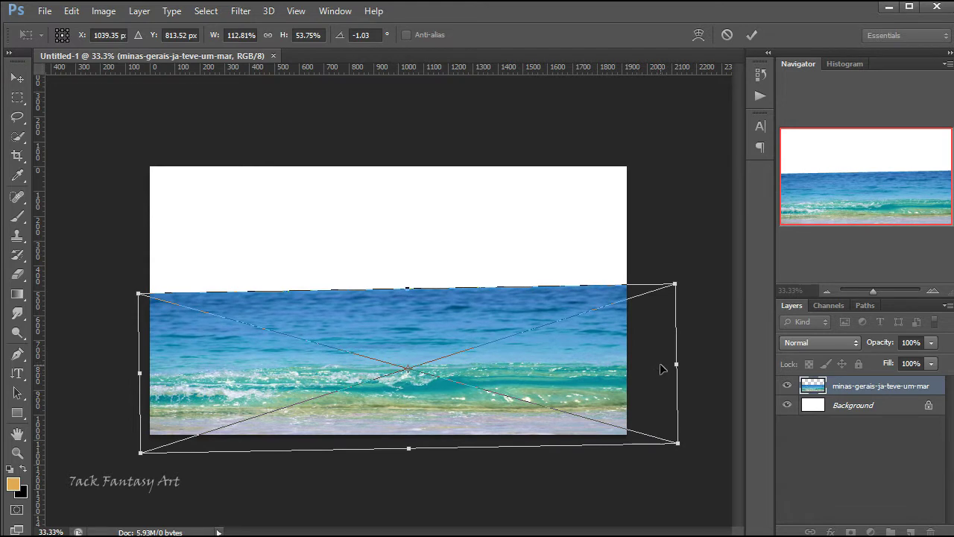
left_click(751, 35)
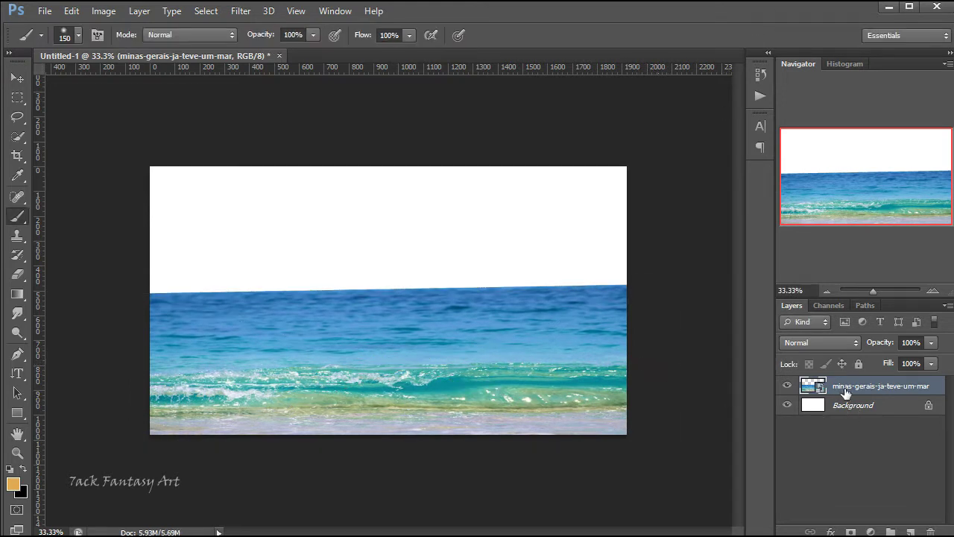
Add a clipped Hue/Saturation layer with Saturation -40 and Lightness -10.
left_click(870, 531)
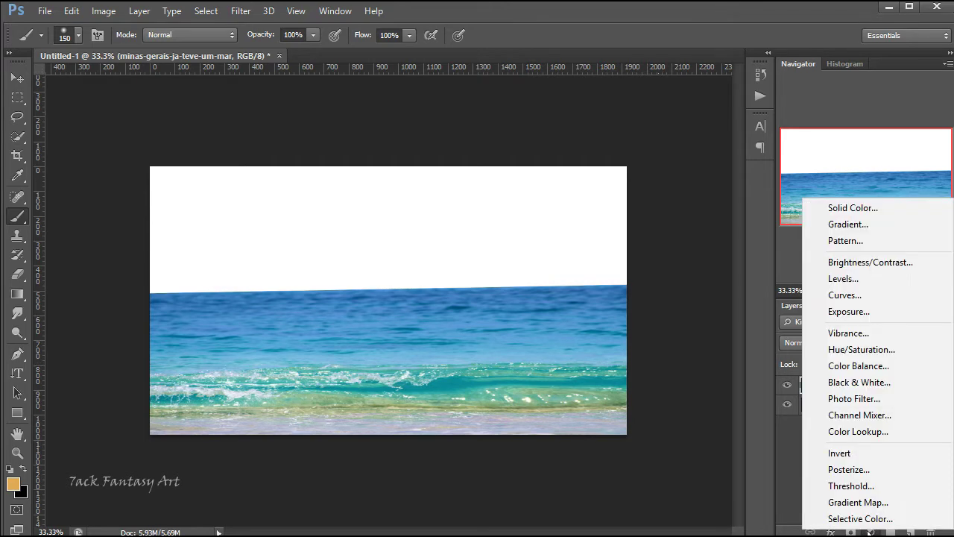
left_click(857, 349)
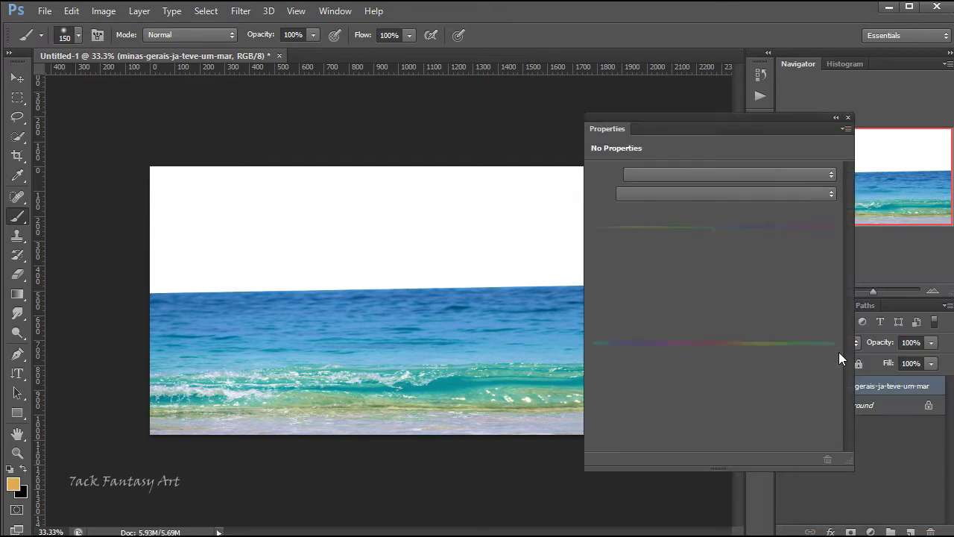
left_click(738, 458)
left_click_drag(713, 259, 665, 258)
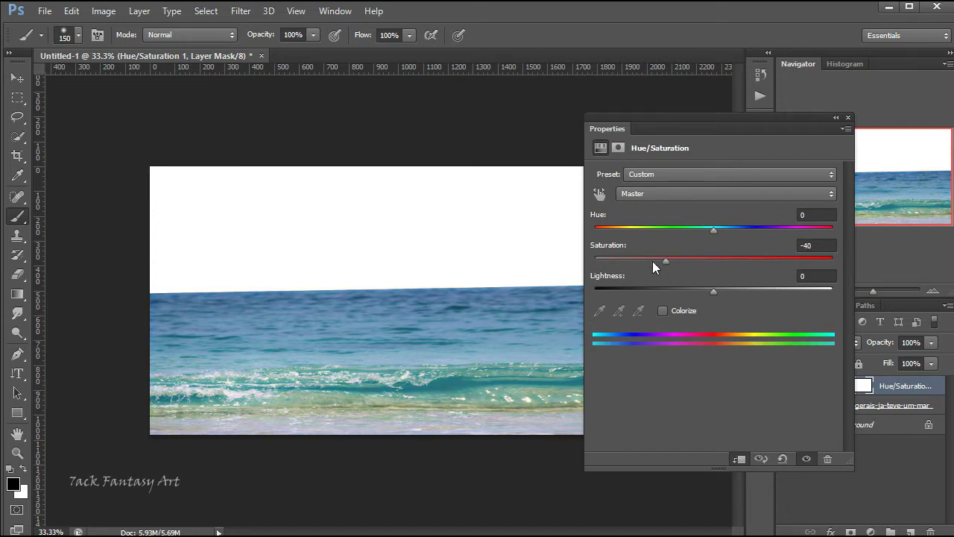
left_click_drag(713, 290, 701, 290)
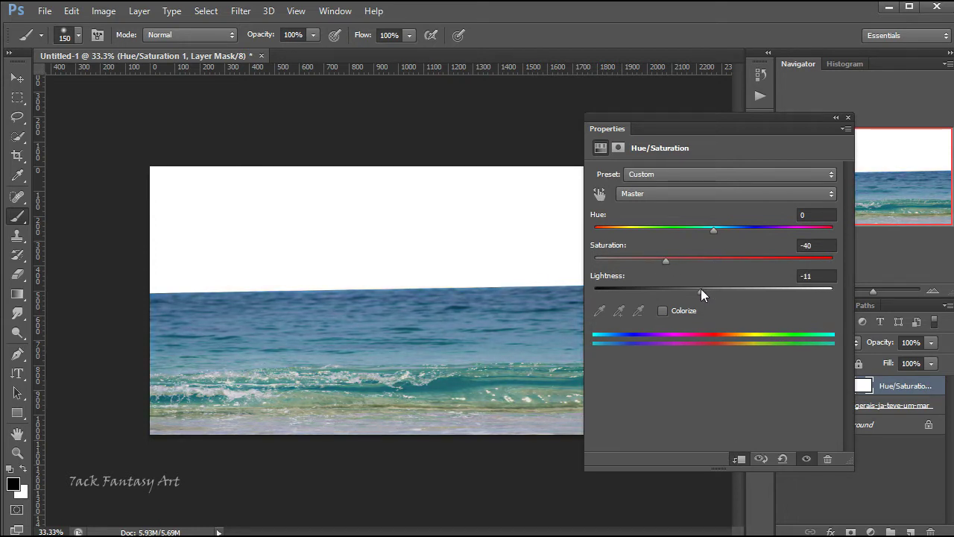
left_click(848, 120)
Add a Color Balance layer shifting midtones +40, shadows +5, highlights +10 toward red.
left_click(871, 531)
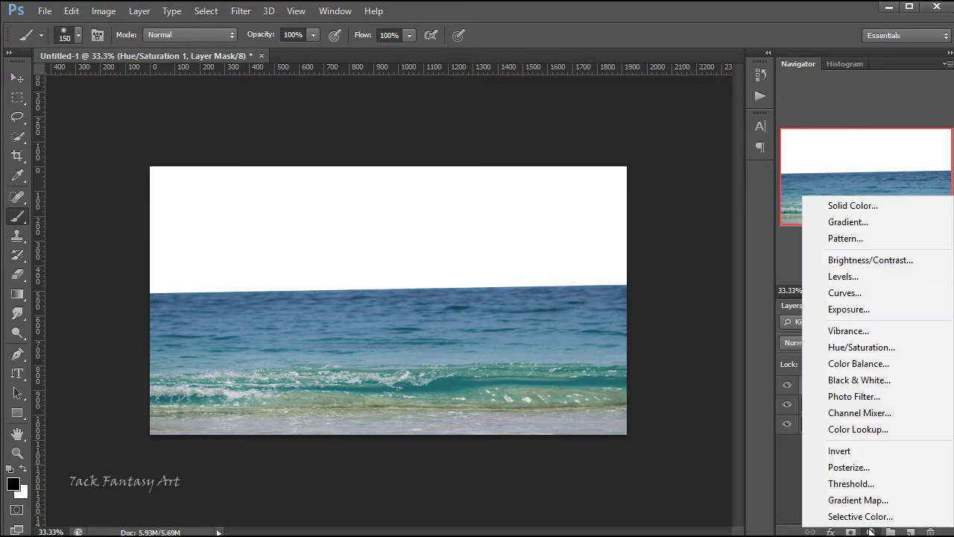
left_click(845, 364)
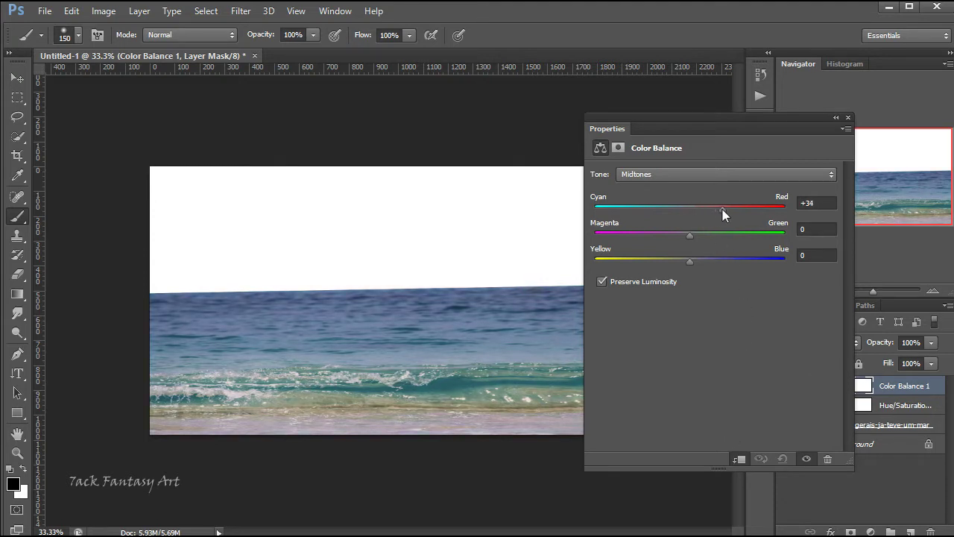
left_click_drag(727, 212, 729, 214)
left_click(690, 173)
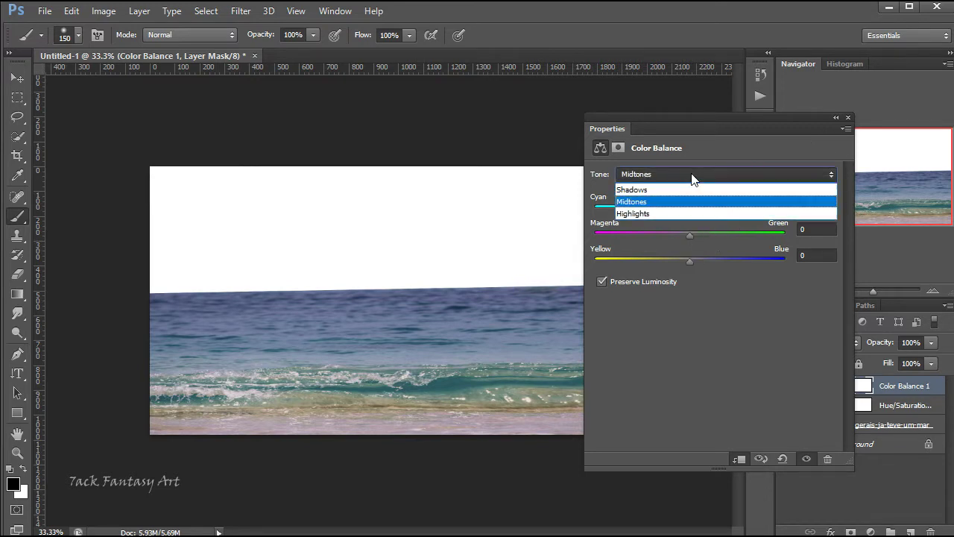
left_click(649, 187)
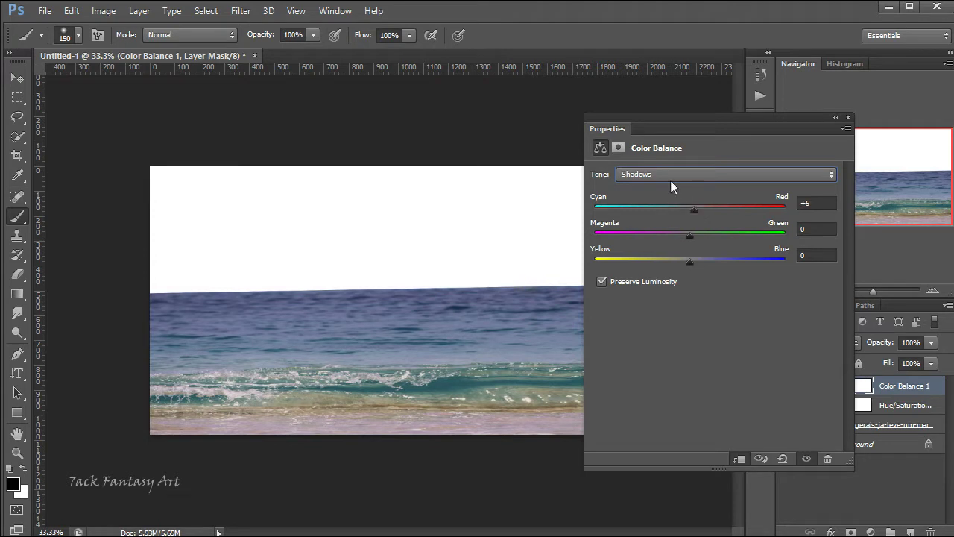
left_click(669, 175)
left_click(656, 213)
left_click_drag(689, 209, 702, 208)
left_click(848, 119)
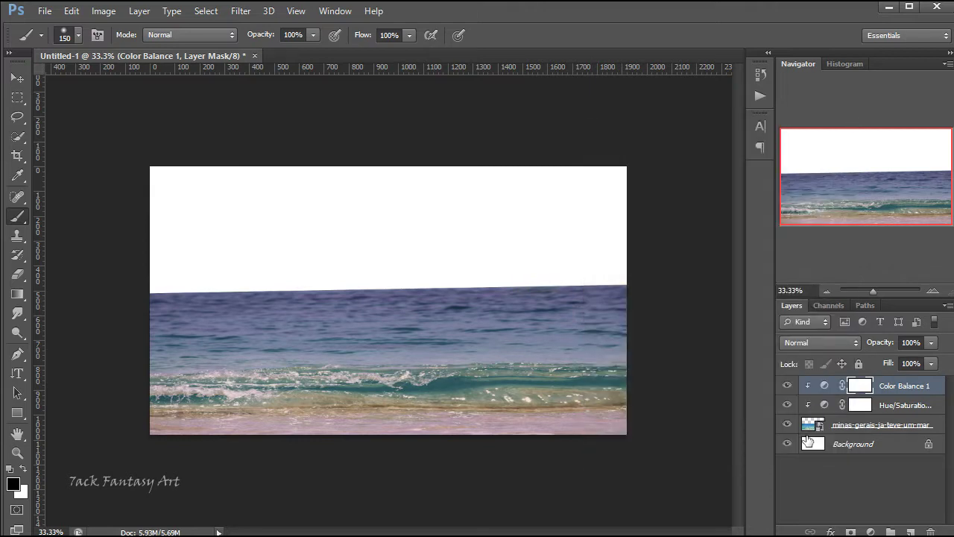
Place the clouds-sea-sky-8101 sunset photo stretched across the full canvas width.
left_click(45, 11)
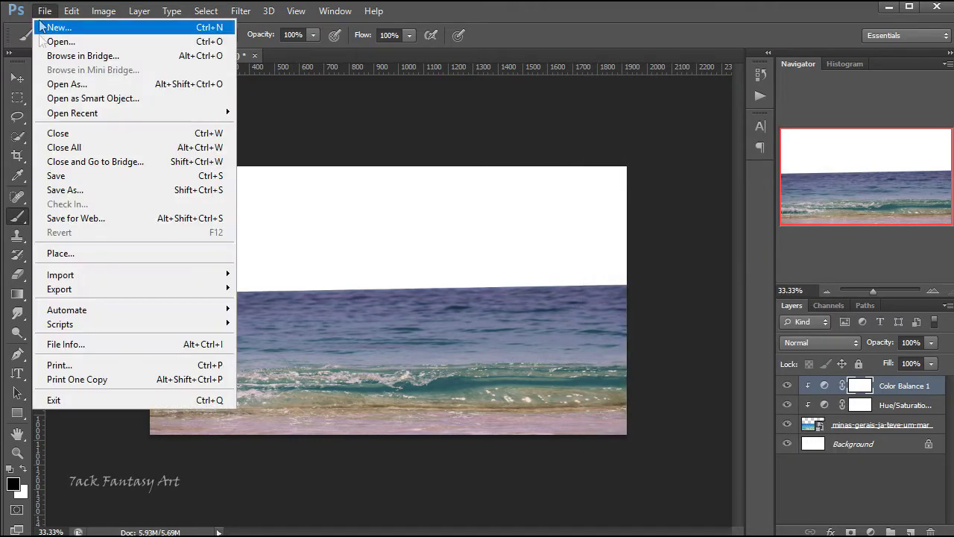
left_click(69, 255)
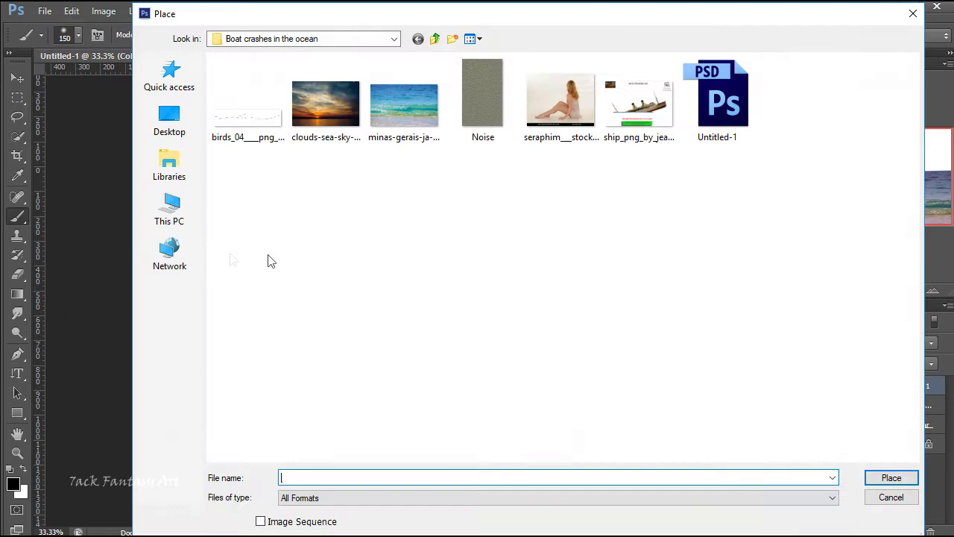
left_click(326, 104)
left_click(891, 478)
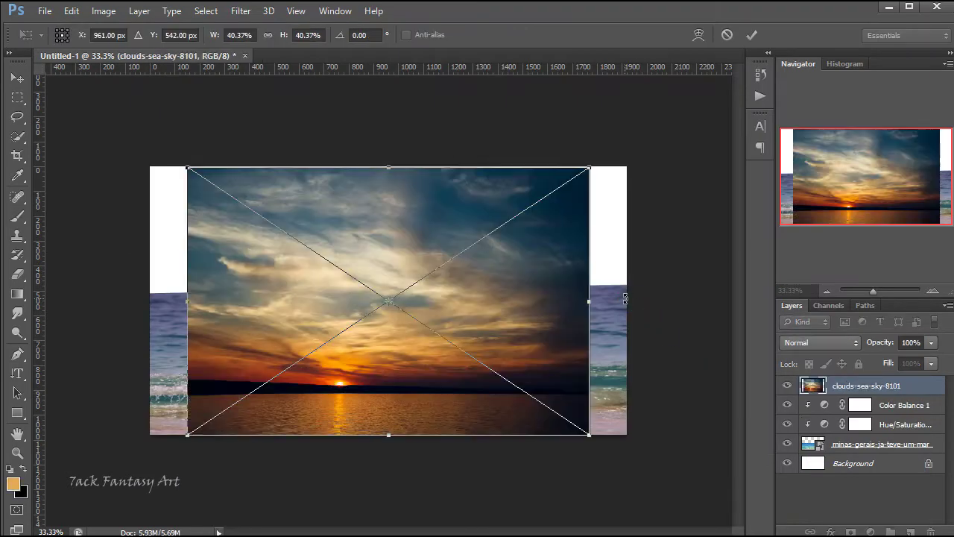
left_click_drag(187, 303, 150, 302)
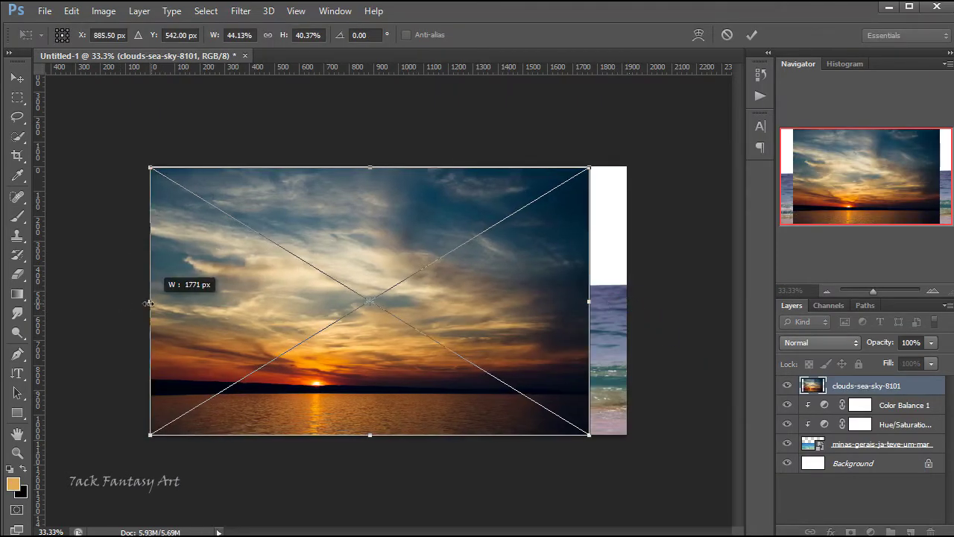
left_click_drag(590, 302, 626, 302)
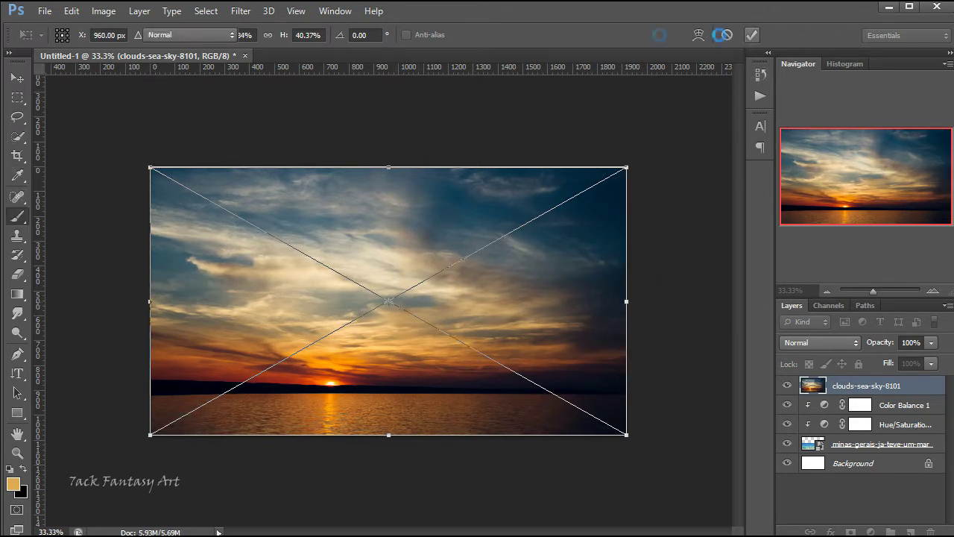
left_click(751, 34)
Select the sky down to the horizon and mask the sunset layer to it.
key("m")
left_click_drag(86, 113, 683, 376)
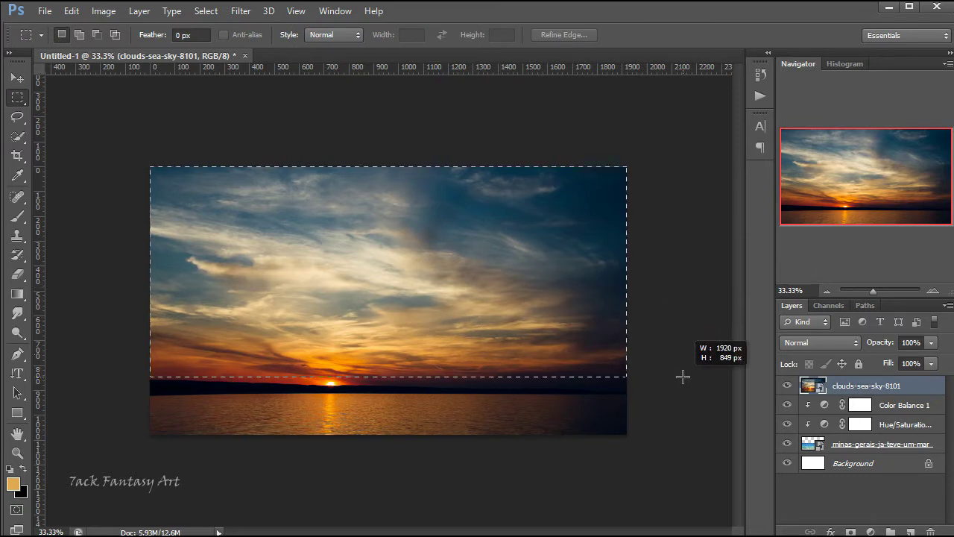
left_click_drag(683, 376, 685, 375)
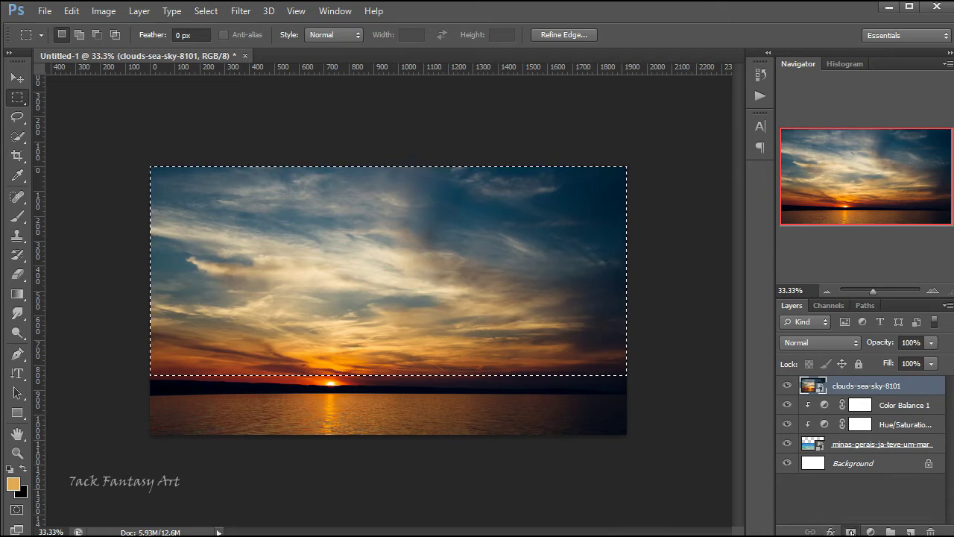
left_click(850, 531)
Rasterize the sunset clouds layer and raise it about 100 px.
right_click(879, 393)
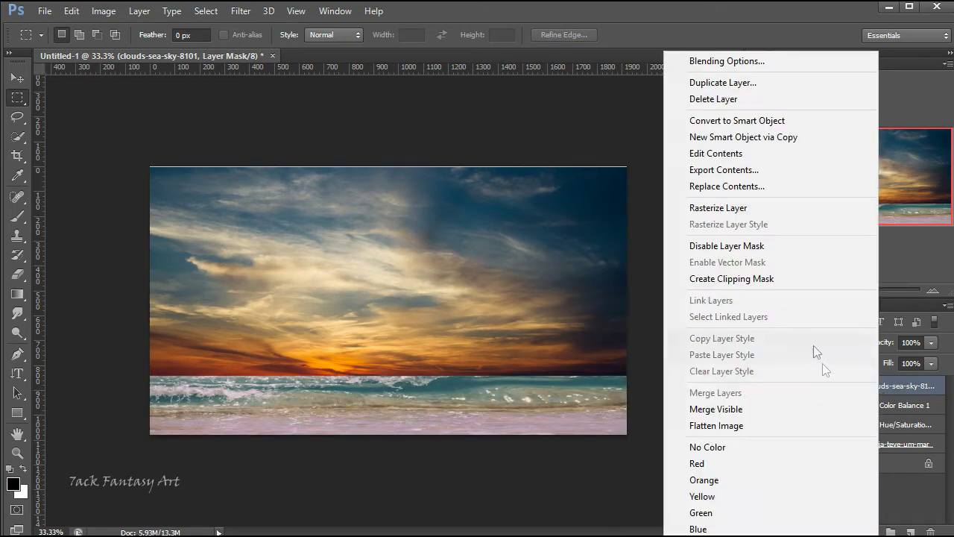
left_click(727, 209)
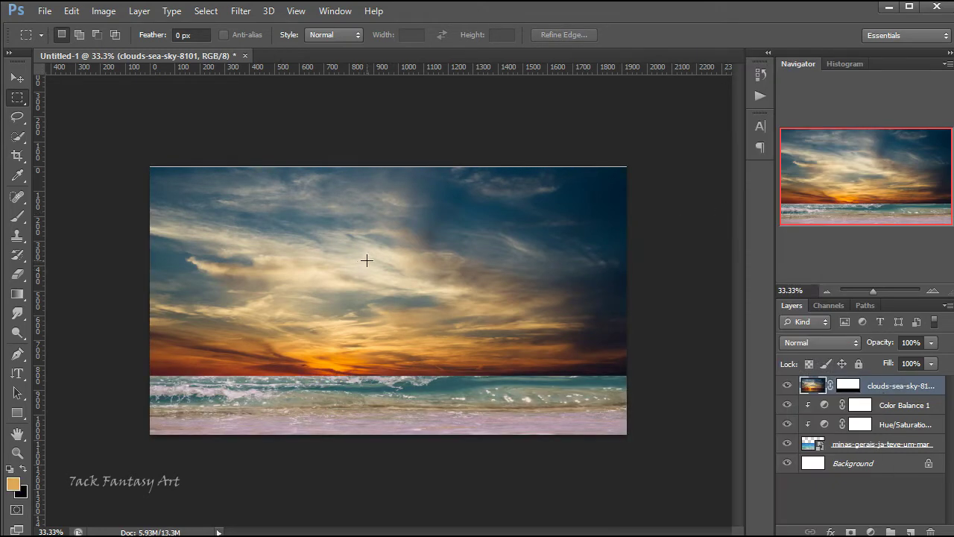
left_click(17, 78)
mouse_move(422, 308)
left_mouse_down()
mouse_move(410, 233)
mouse_move(420, 230)
left_mouse_up()
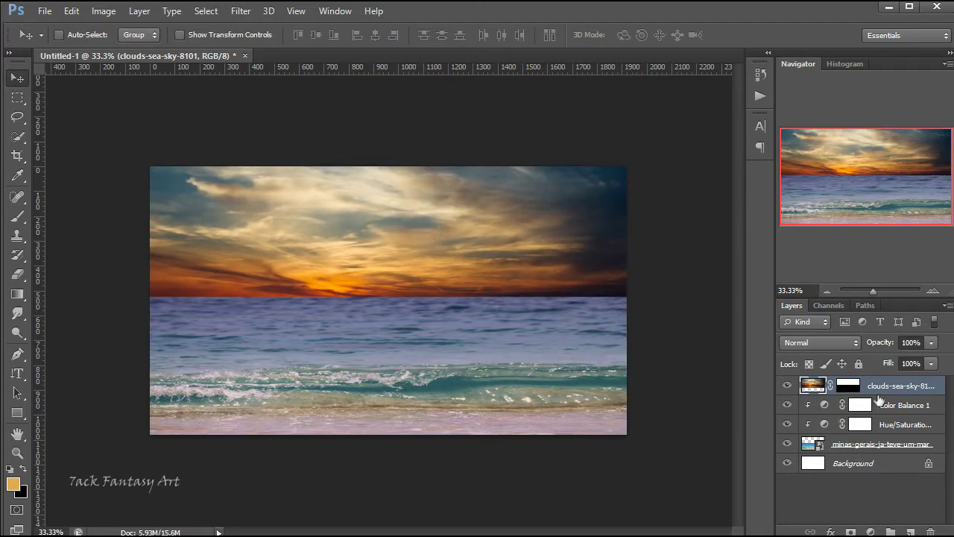
Apply the clouds layer's mask permanently and duplicate the layer.
right_click(844, 390)
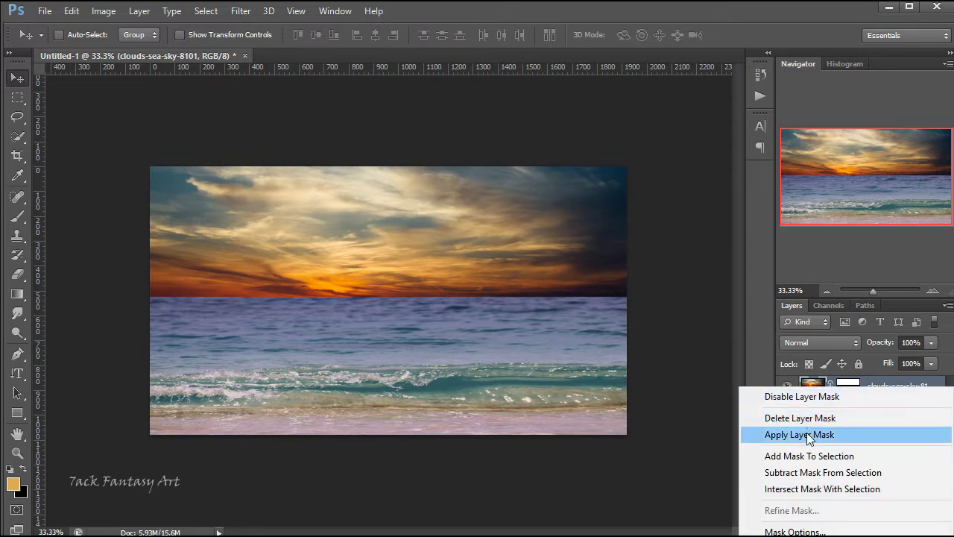
left_click(807, 437)
left_click_drag(841, 391, 911, 531)
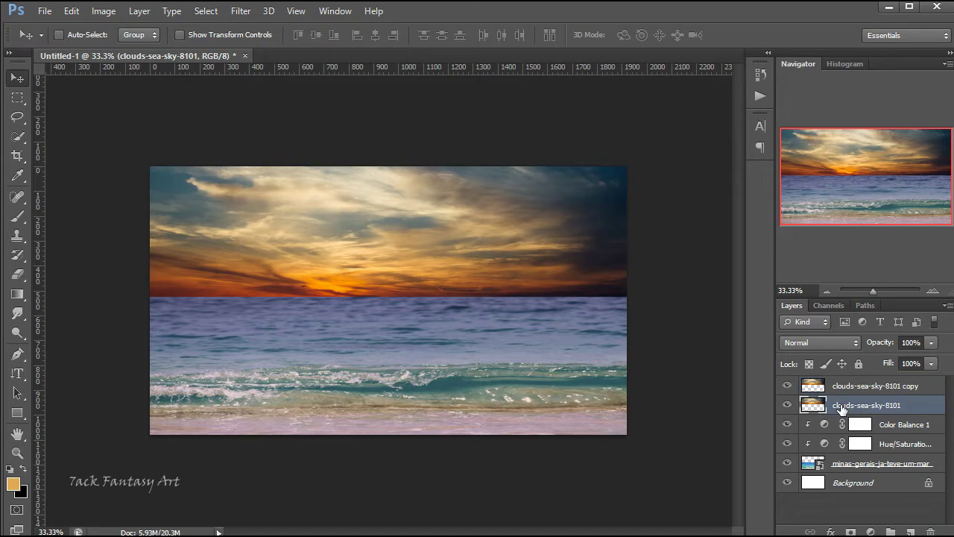
Flip the clouds layer vertically, line it up under the horizon, and add a layer mask.
key("ctrl+t")
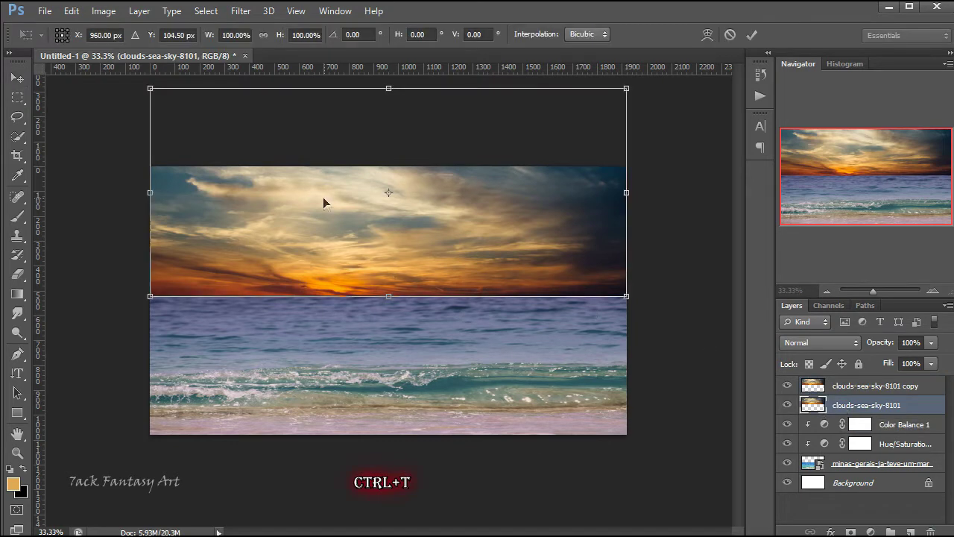
right_click(324, 201)
left_click(364, 439)
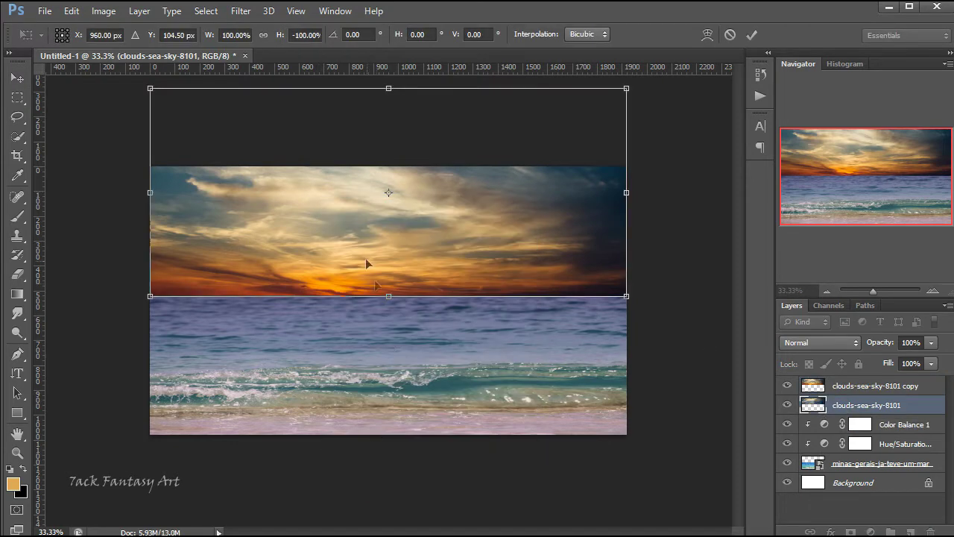
left_click_drag(367, 263, 354, 341)
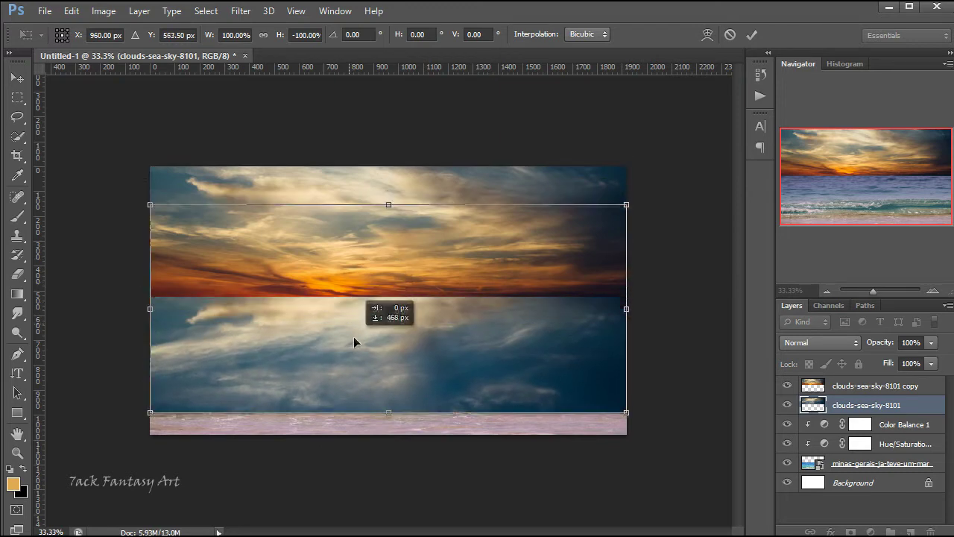
left_click_drag(353, 336, 364, 336)
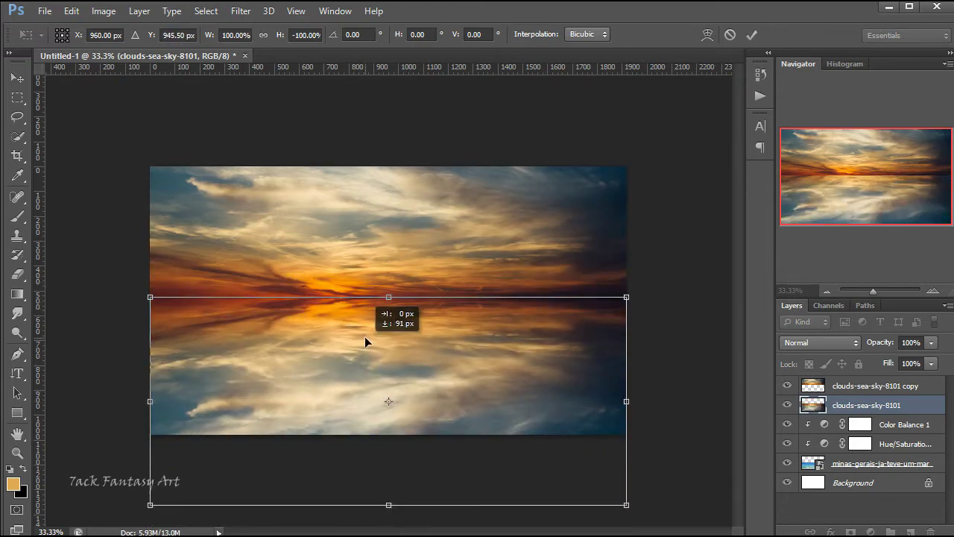
left_click(751, 35)
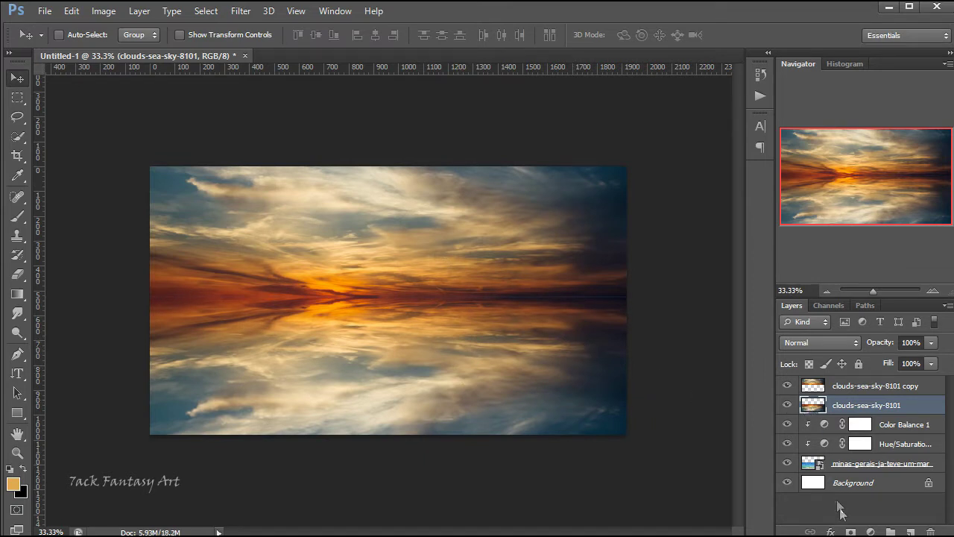
left_click(851, 531)
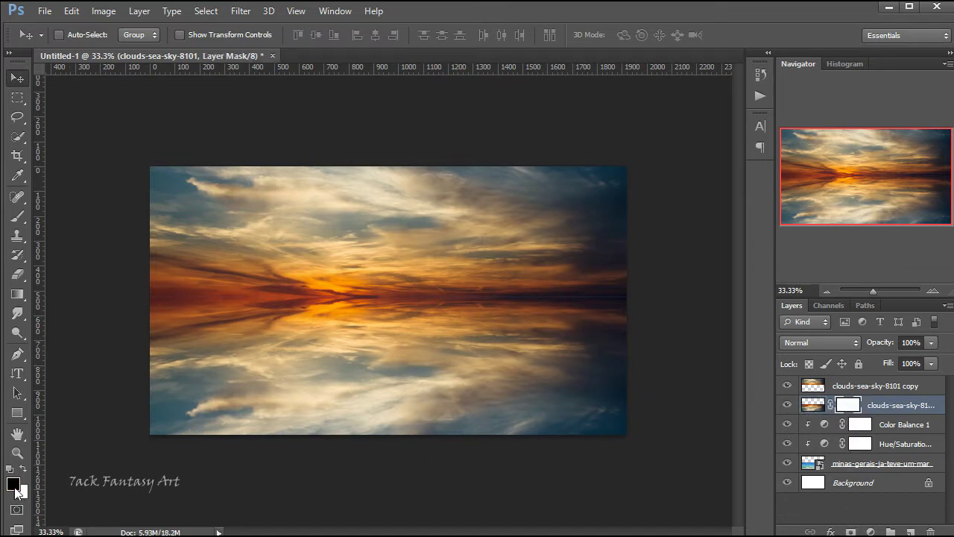
Paint black on the reflection mask with a 300–500 px brush to reveal the lower waves.
left_click(18, 216)
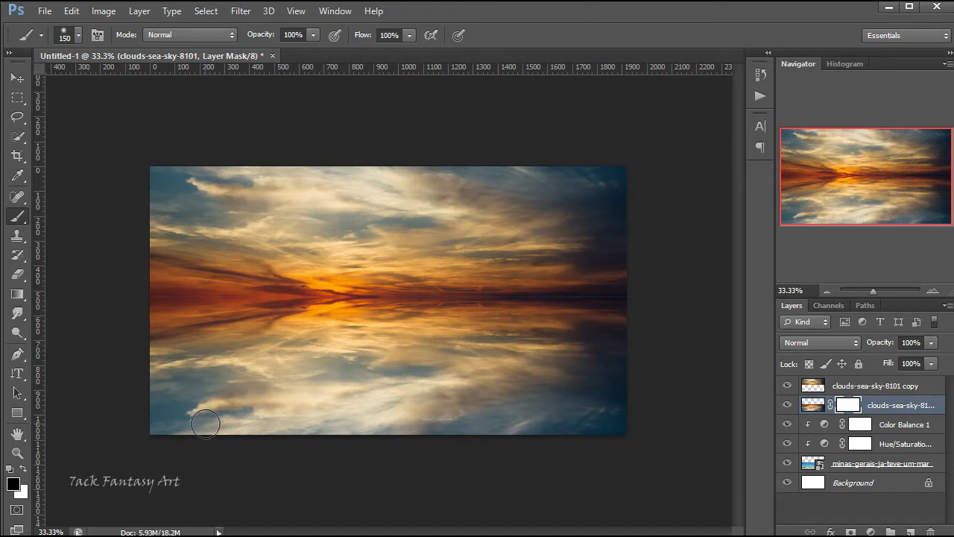
key("bracketright")
key("bracketright")
key("bracketright")
left_click_drag(142, 445, 634, 447)
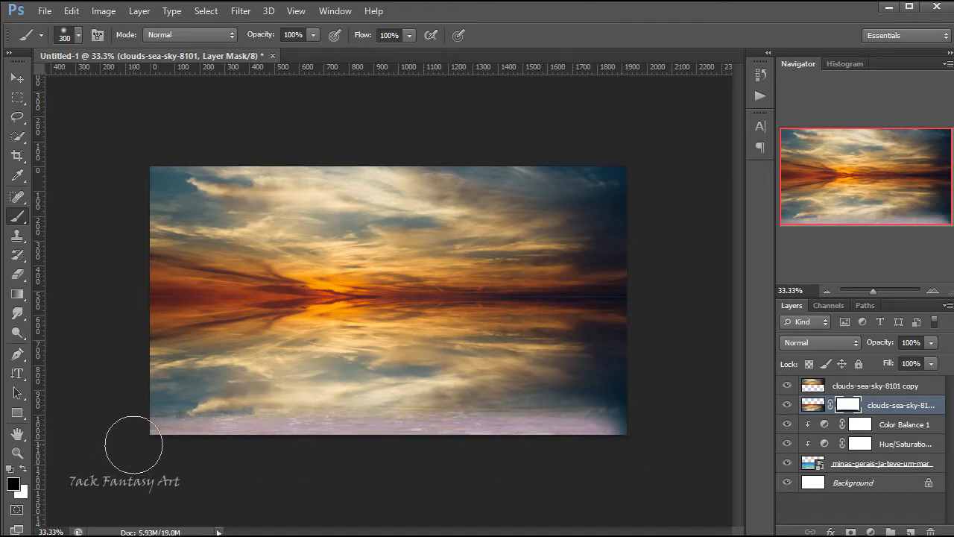
mouse_move(134, 444)
left_mouse_down()
mouse_move(124, 424)
mouse_move(596, 415)
mouse_move(186, 414)
left_mouse_up()
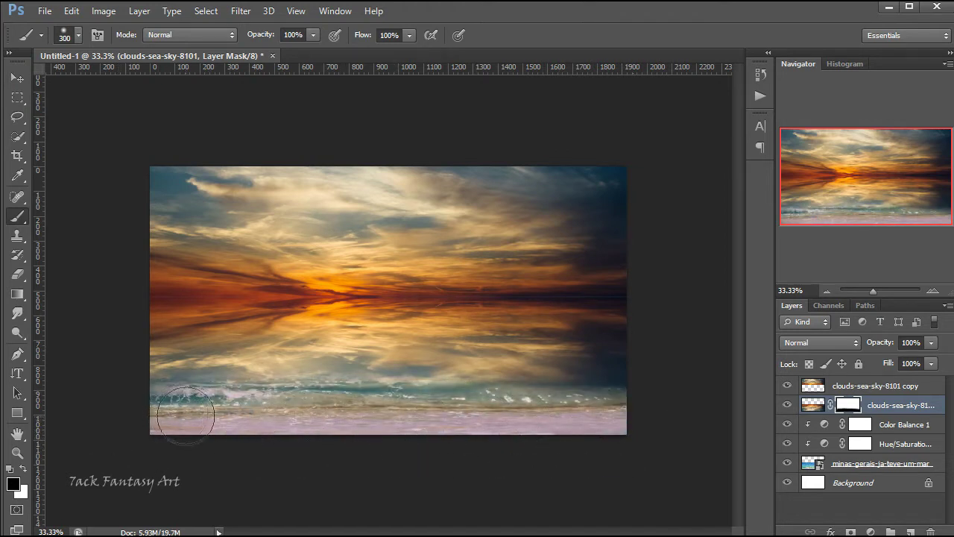
key("bracketright")
key("bracketright")
mouse_move(320, 415)
left_mouse_down()
mouse_move(532, 458)
mouse_move(490, 437)
mouse_move(234, 425)
mouse_move(319, 405)
mouse_move(483, 408)
left_mouse_up()
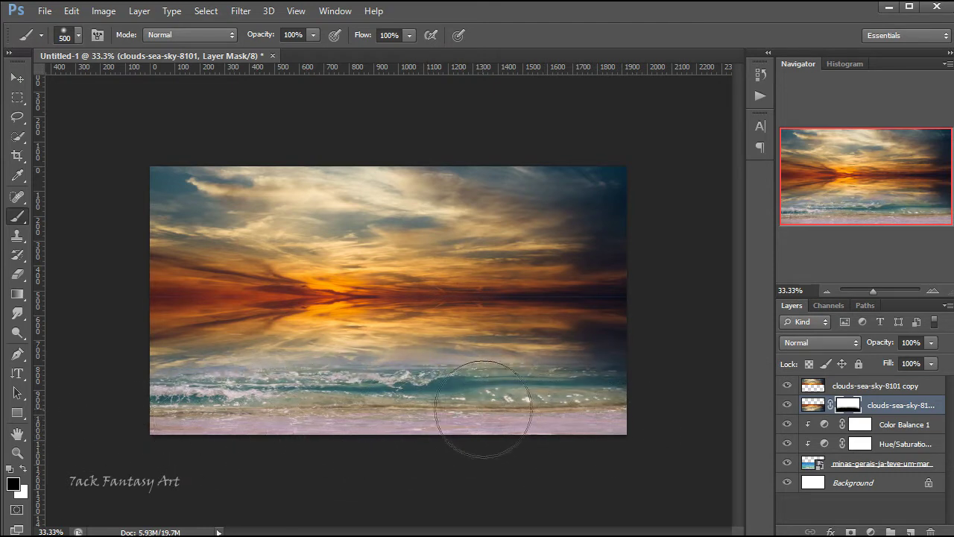
key("x")
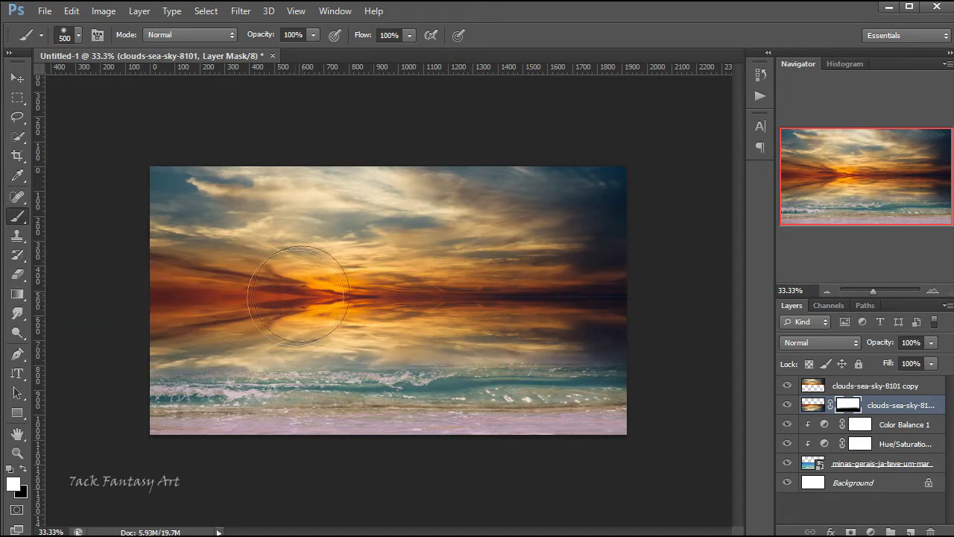
key("bracketleft")
left_click(24, 468)
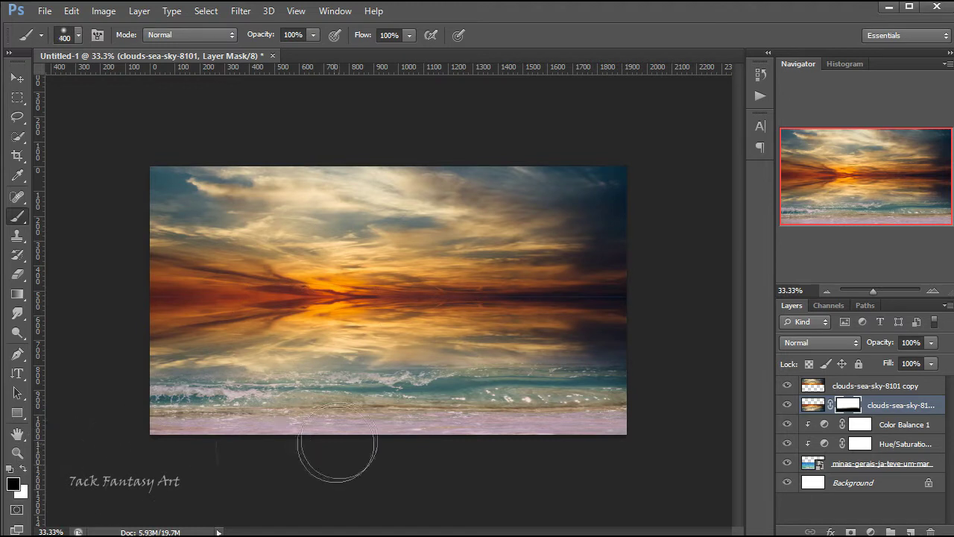
key("bracketleft")
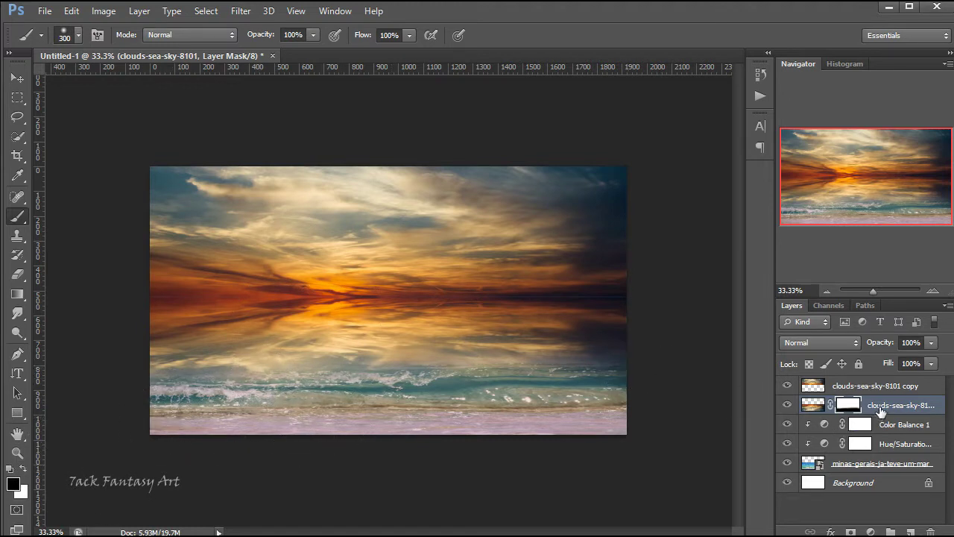
left_click(872, 386)
Add a new Layer 1 and sample a dark red from the image as foreground colour.
left_click(910, 531)
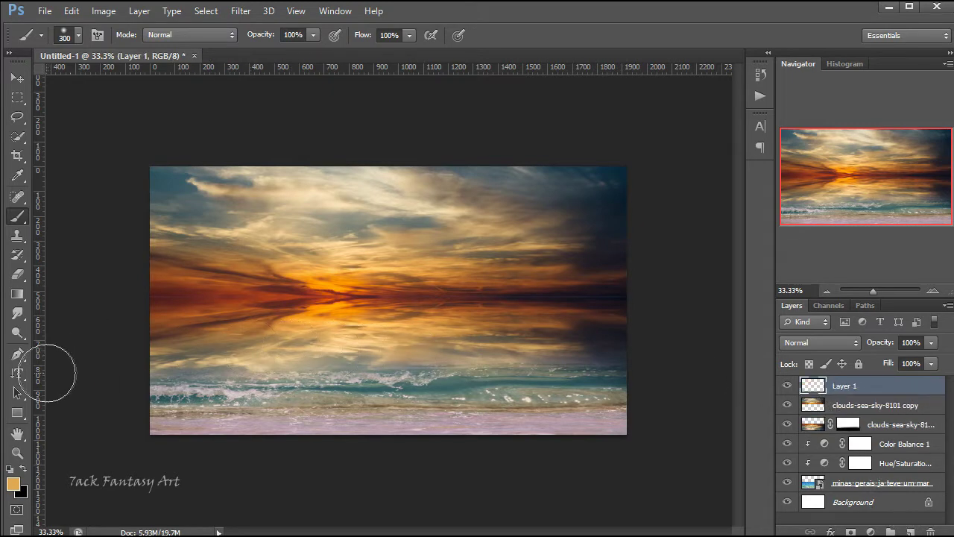
left_click(13, 483)
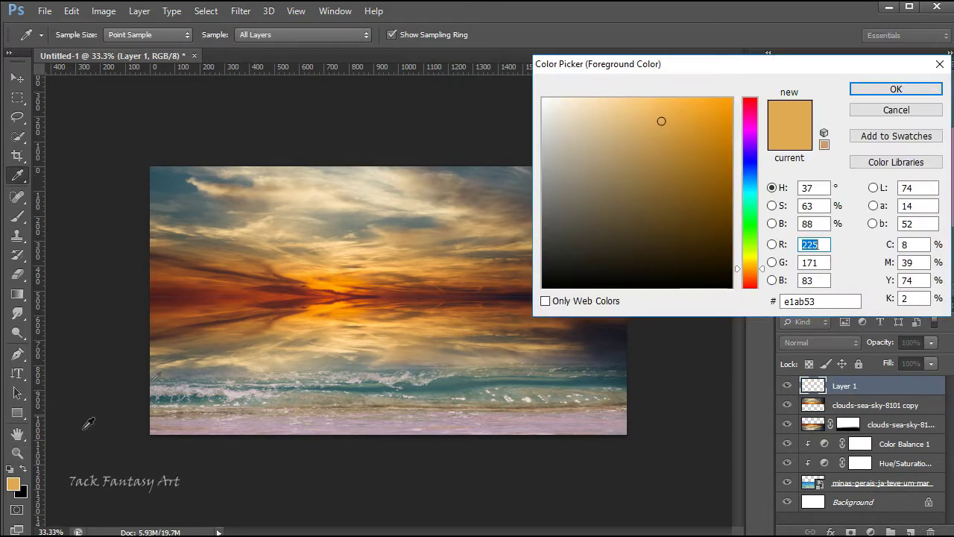
left_click(297, 284)
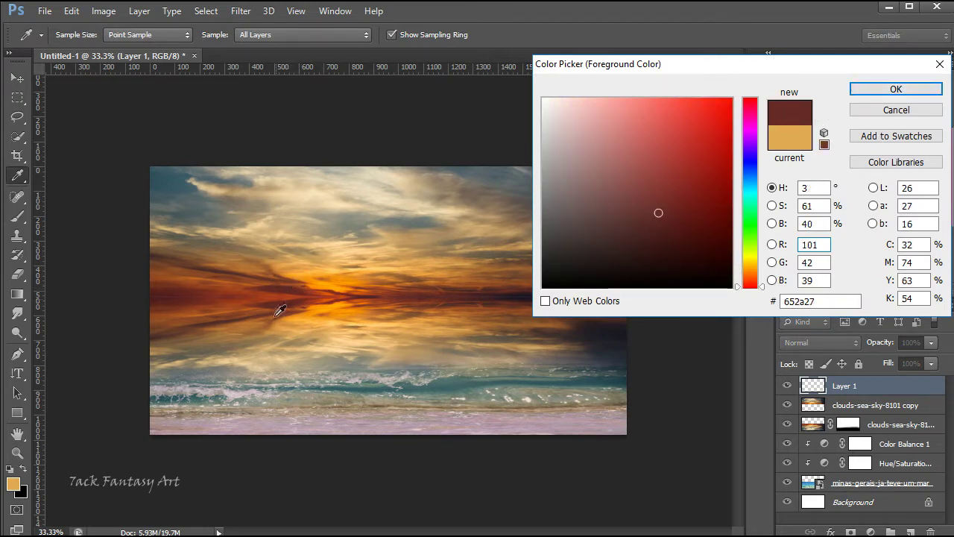
left_click(298, 281)
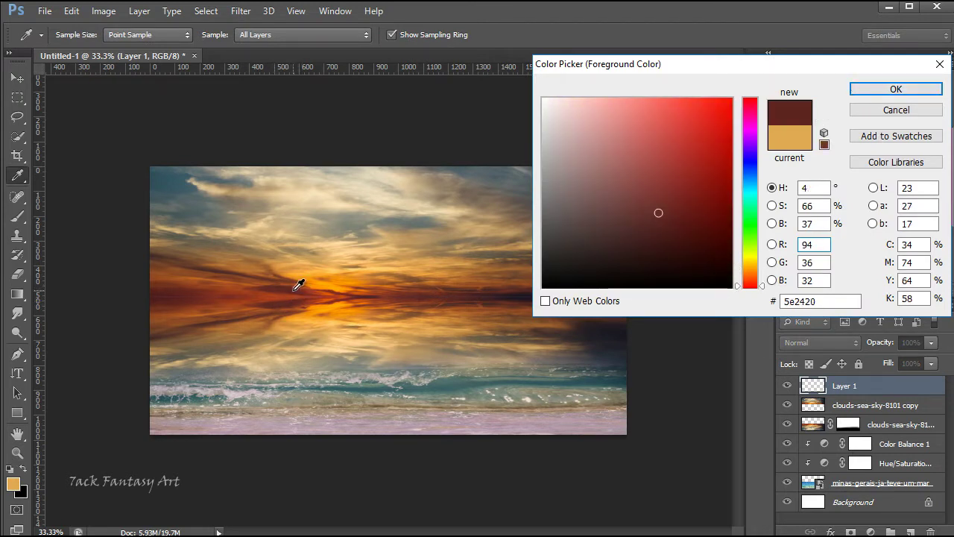
left_click(474, 295)
left_click(853, 91)
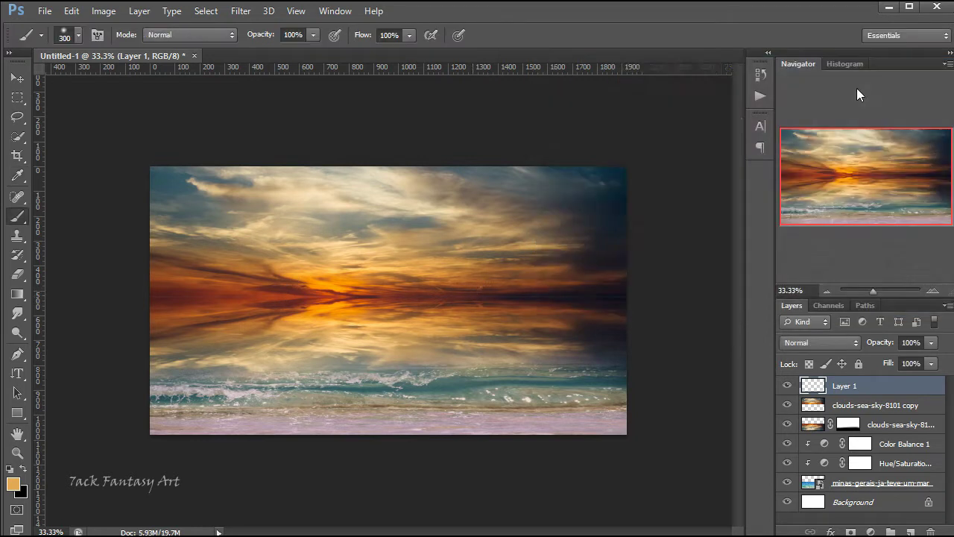
Draw a dark red gradient on Layer 1 and squash it into a thin strip at the horizon.
left_click(17, 294)
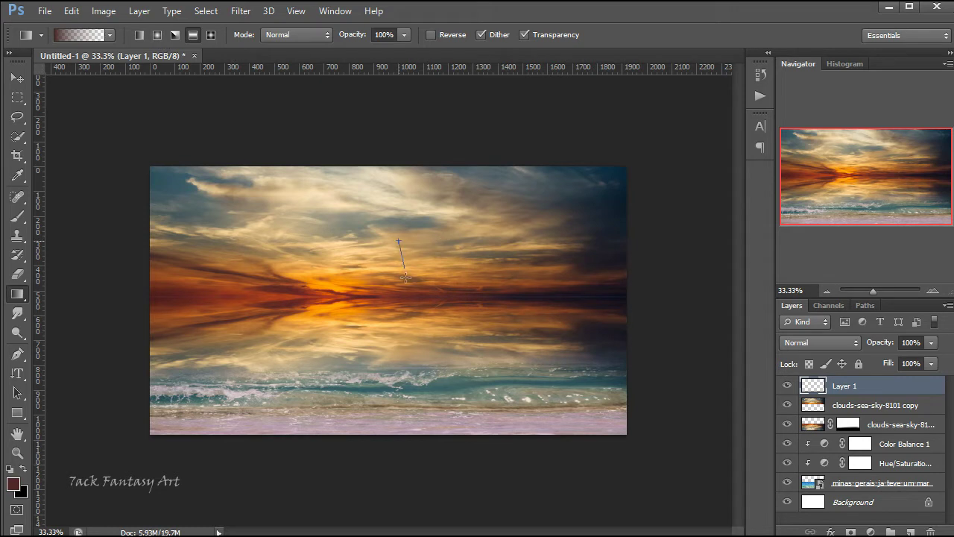
left_click_drag(406, 277, 399, 389)
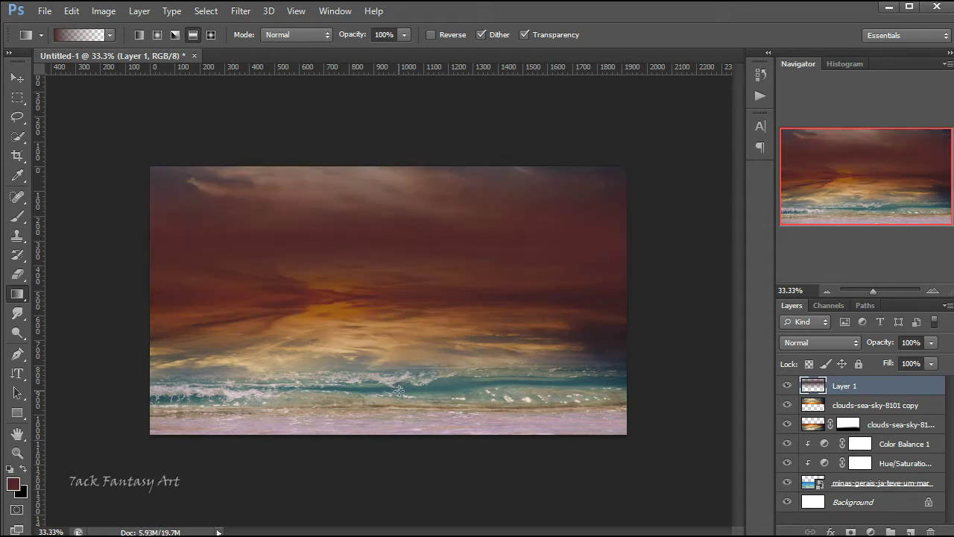
left_click(26, 79)
key("ctrl+t")
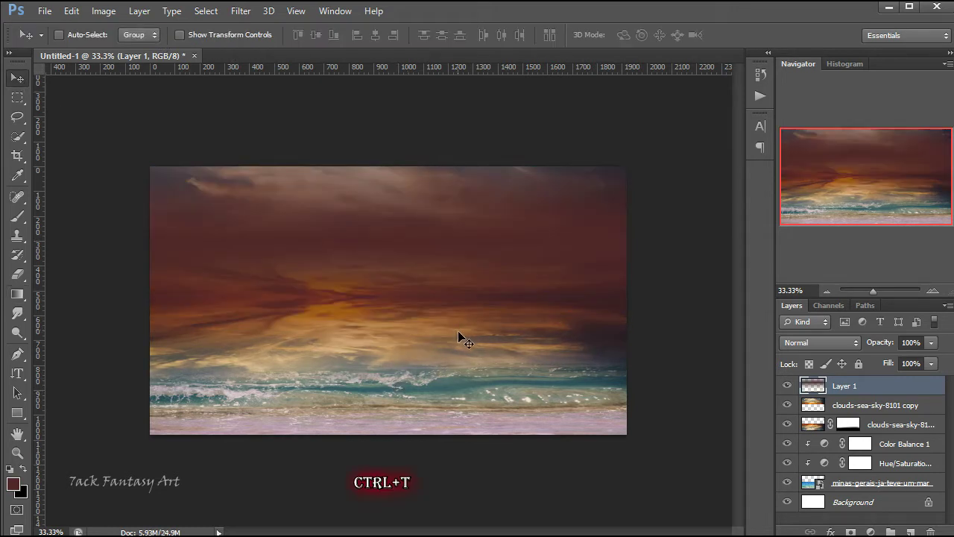
mouse_move(387, 165)
left_mouse_down()
mouse_move(399, 408)
mouse_move(388, 328)
left_mouse_up()
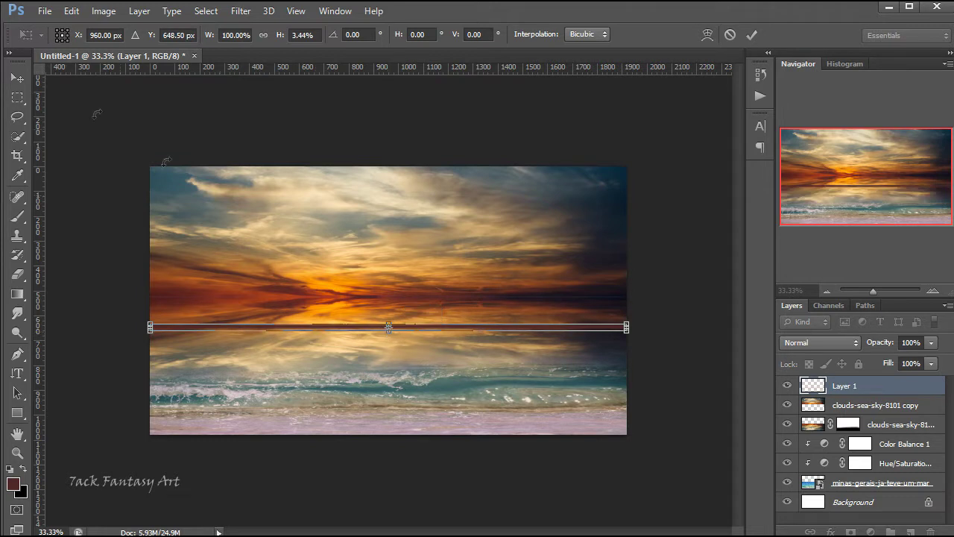
left_click(18, 78)
left_click(376, 220)
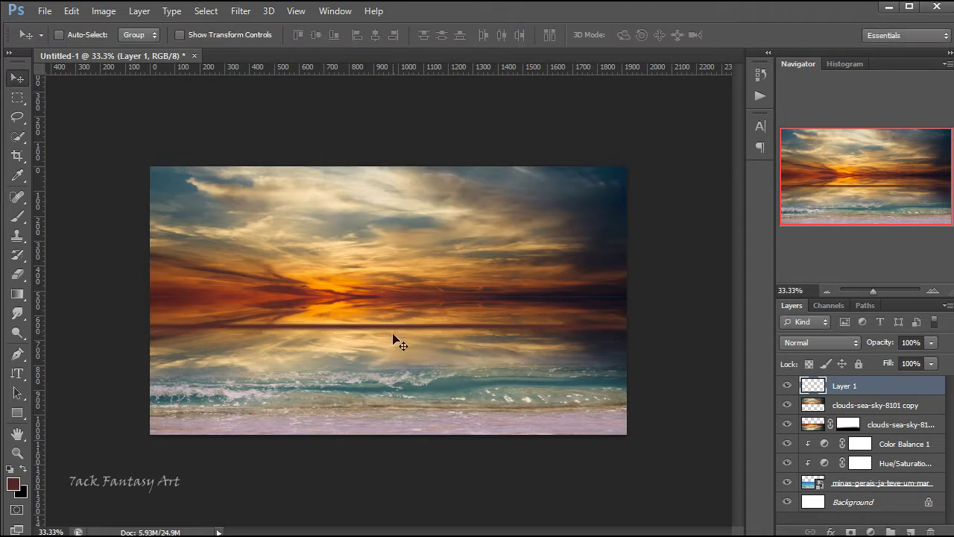
left_click_drag(388, 330, 389, 311)
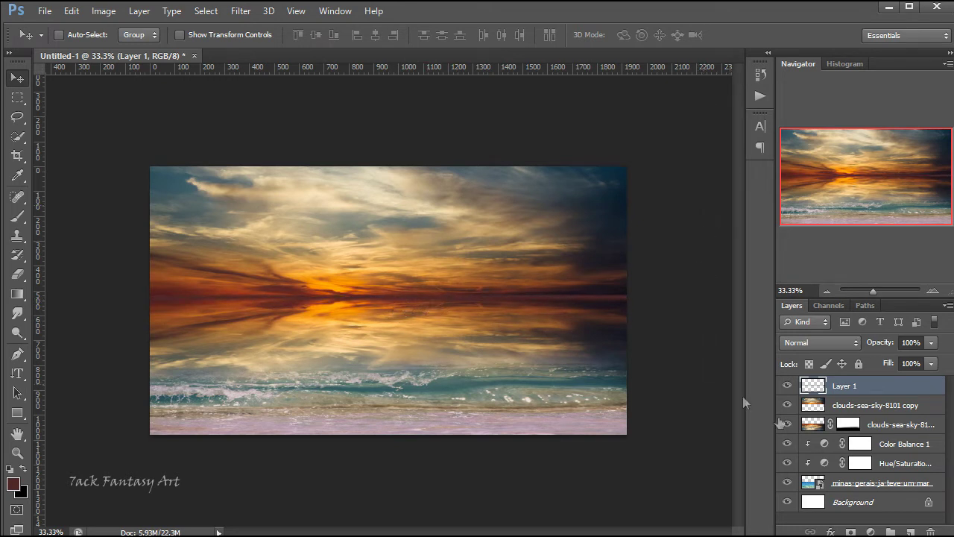
Set Layer 1 to Multiply and convert clouds-sea-sky-8101 into a smart object.
left_click(807, 344)
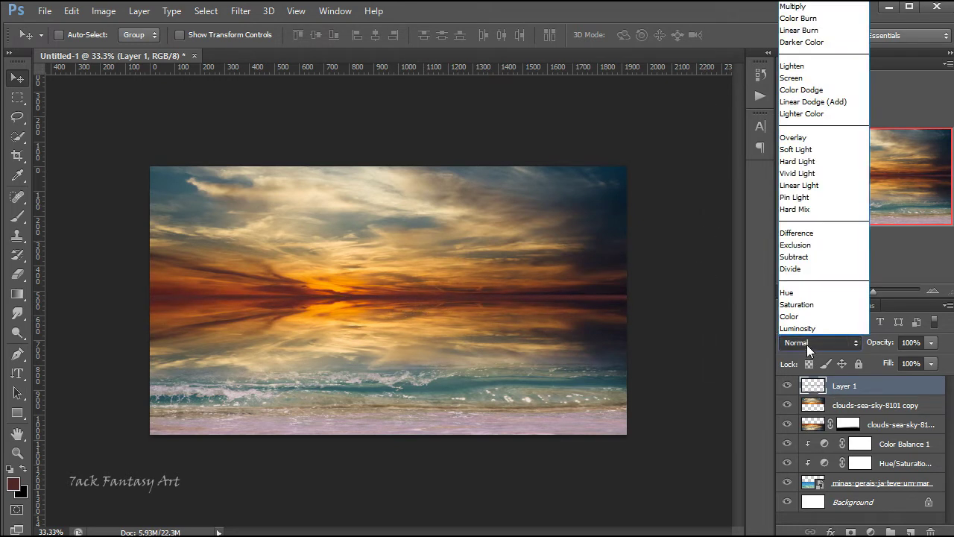
left_click(794, 9)
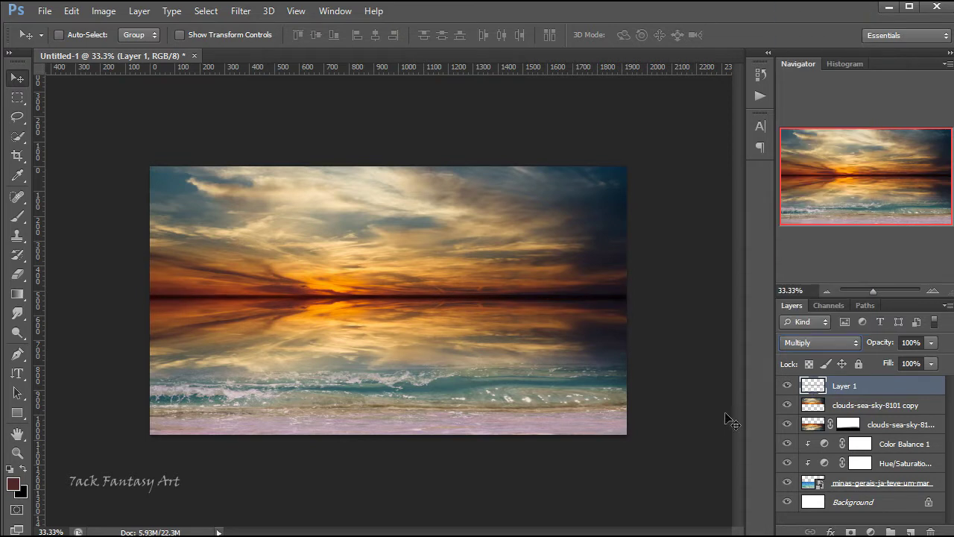
left_click(819, 425)
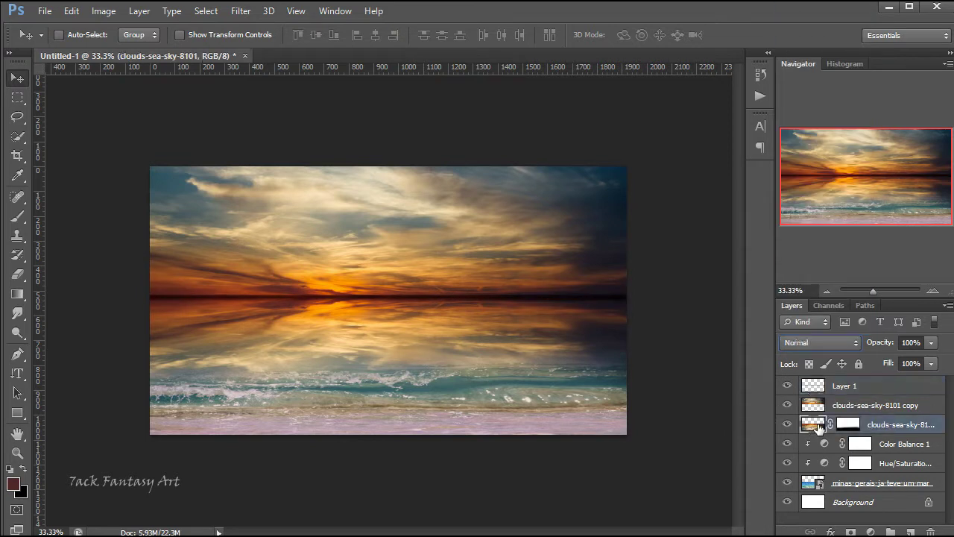
right_click(881, 425)
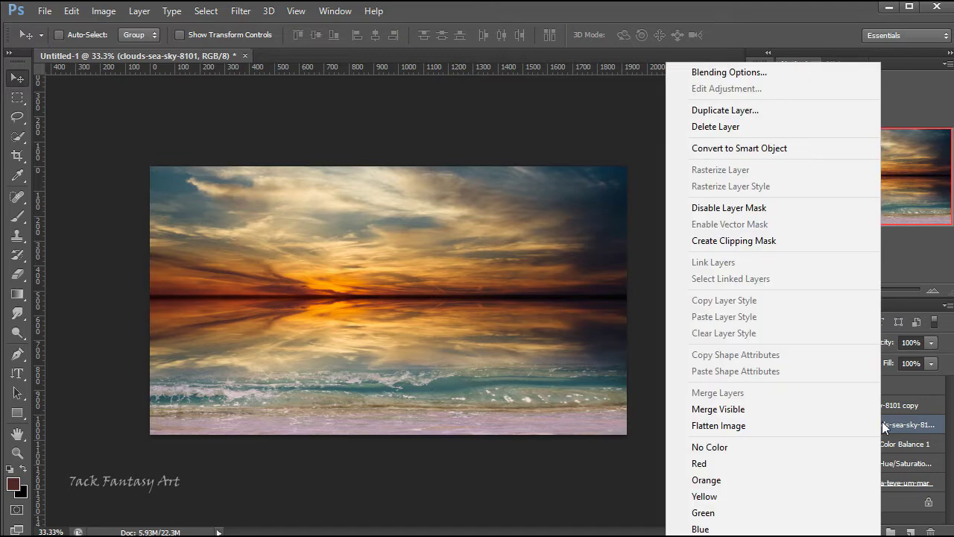
left_click(710, 148)
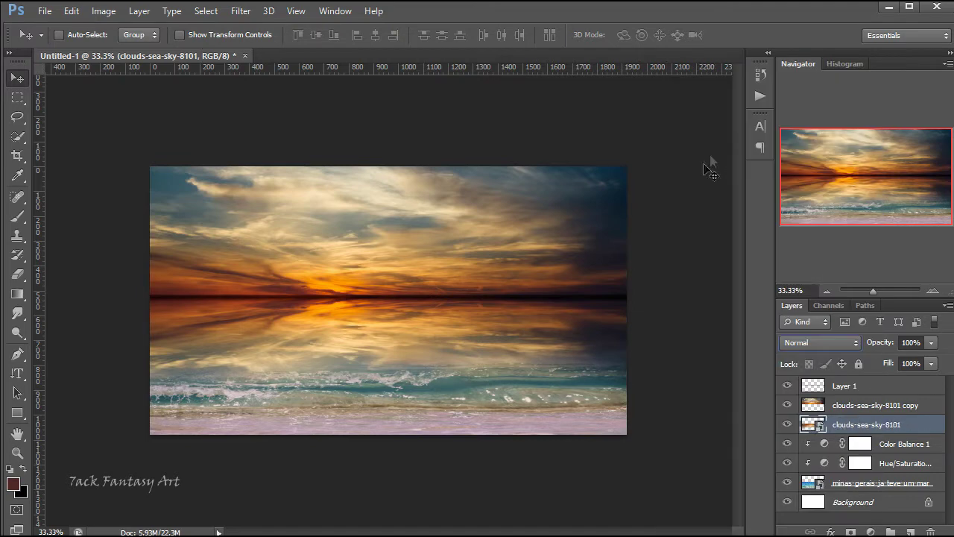
Open the Noise texture as a new document and zoom out to see it whole.
left_click(45, 10)
left_click(56, 41)
left_click(465, 142)
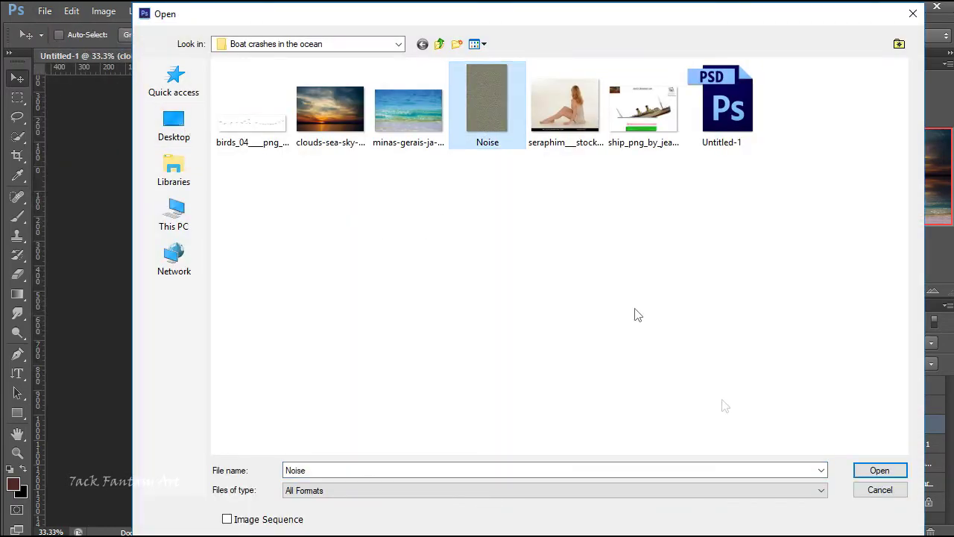
left_click(877, 469)
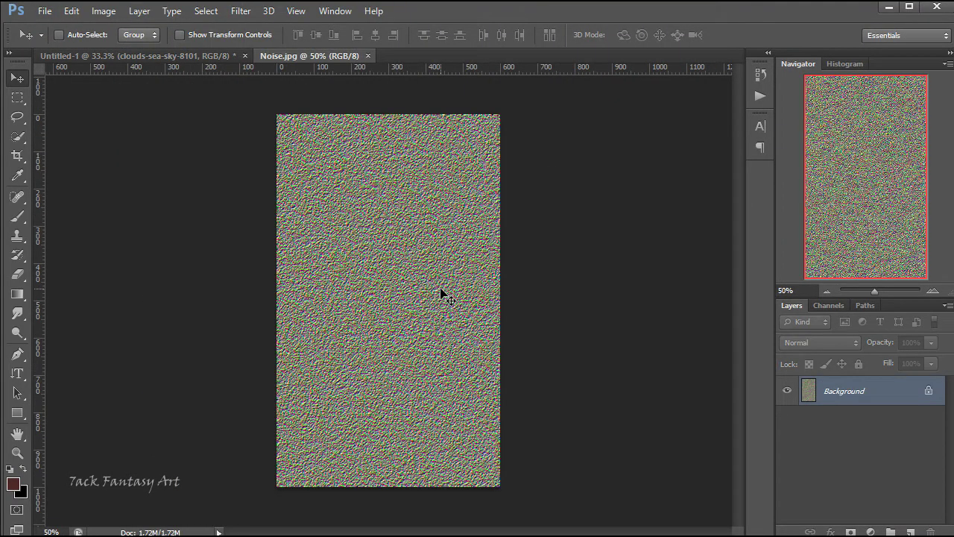
key("ctrl+minus")
key("ctrl+minus")
key("ctrl+minus")
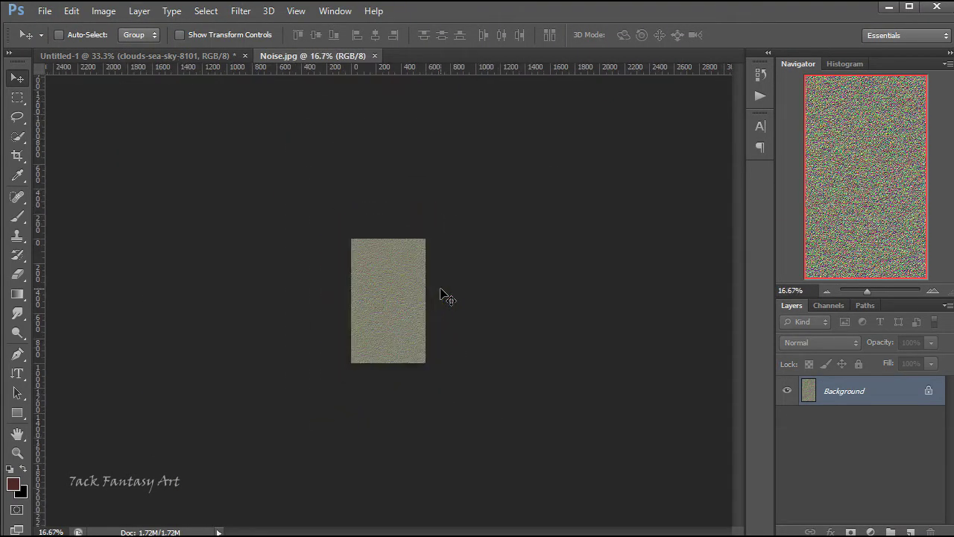
Unlock the background as Layer 0 and perspective-widen its bottom into a receding ground plane.
double_click(839, 401)
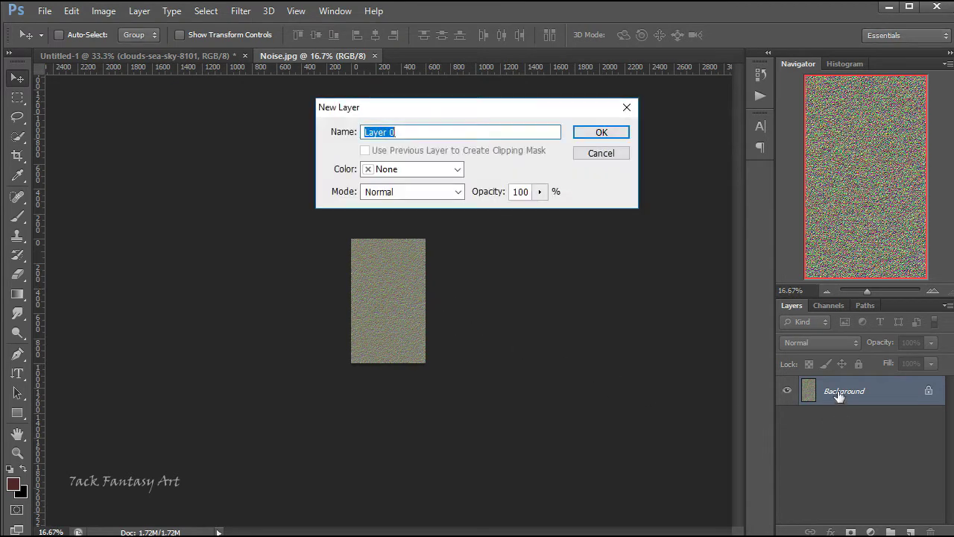
left_click(589, 137)
key("ctrl+t")
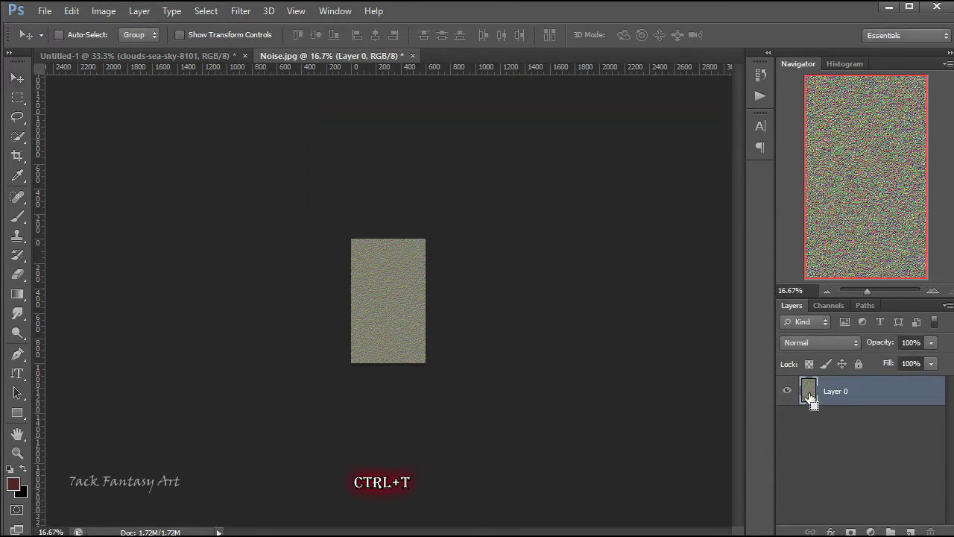
right_click(386, 257)
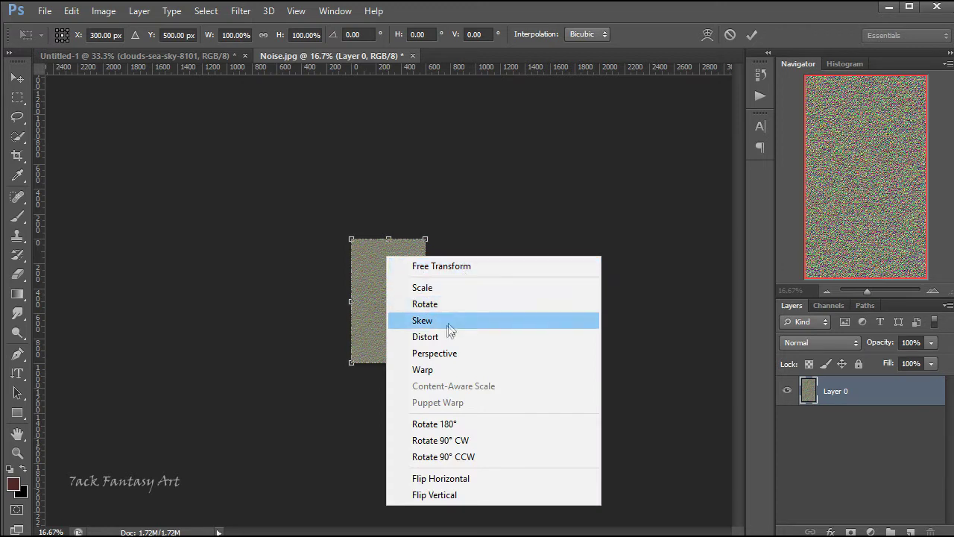
left_click(446, 356)
mouse_move(352, 369)
left_mouse_down()
mouse_move(68, 365)
mouse_move(43, 387)
left_mouse_up()
left_click(751, 35)
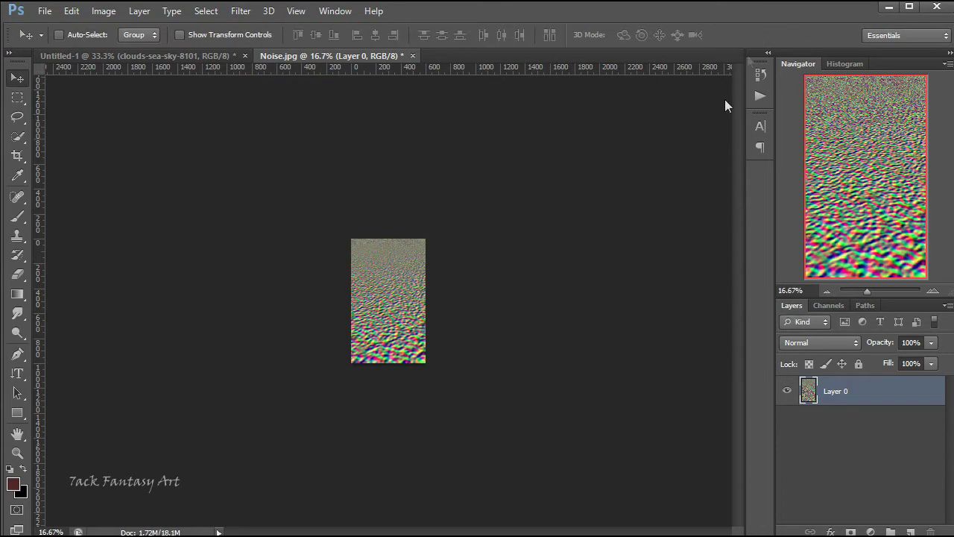
Save the texture as Noise.psd and return to the Untitled-1 composition.
left_click(44, 10)
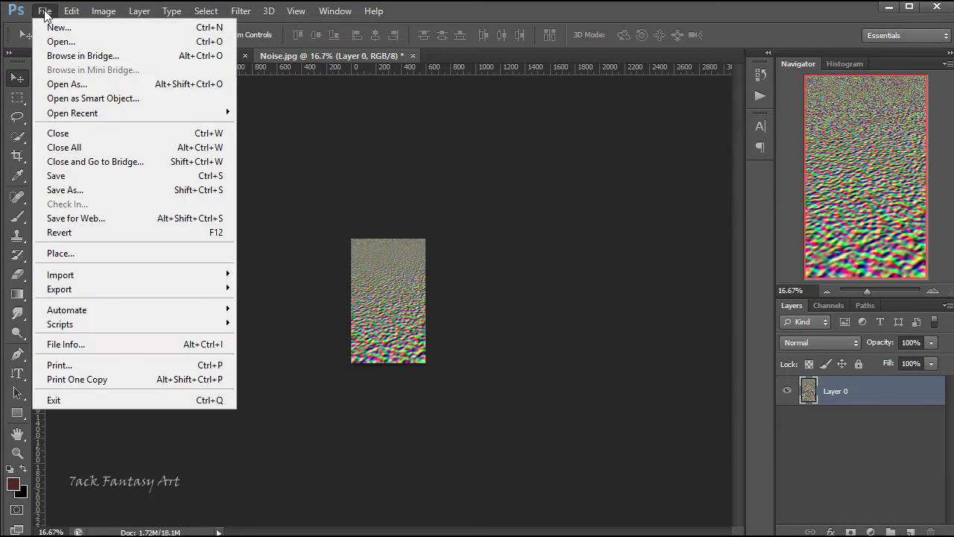
left_click(68, 191)
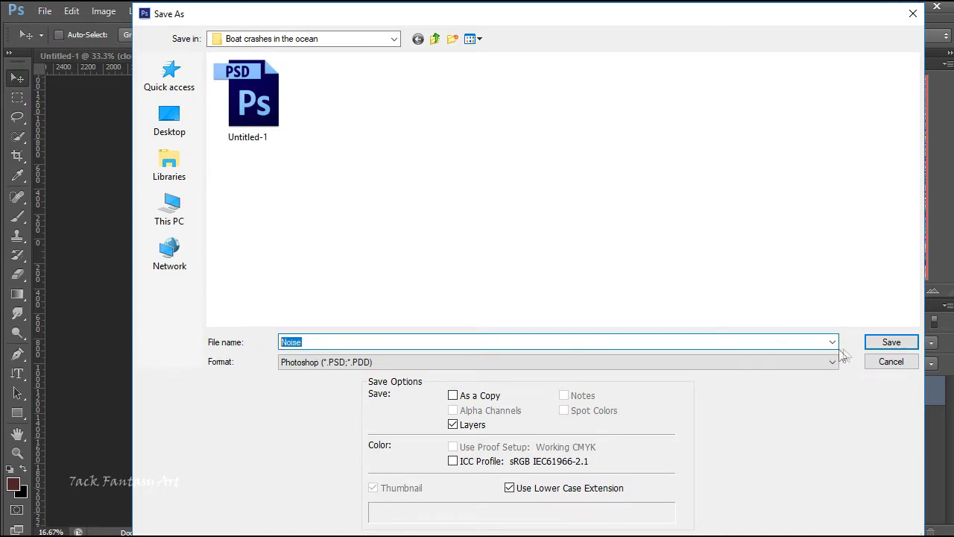
left_click(879, 345)
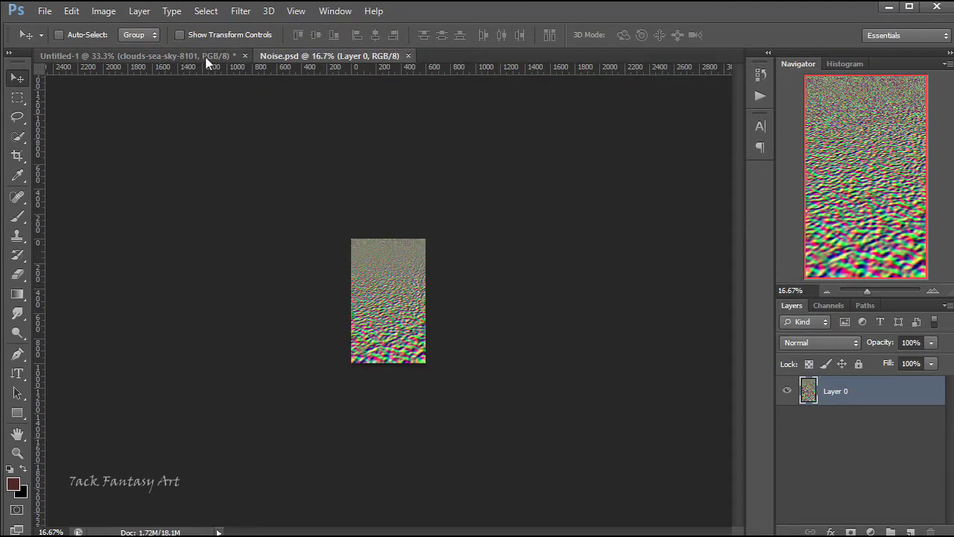
left_click(149, 56)
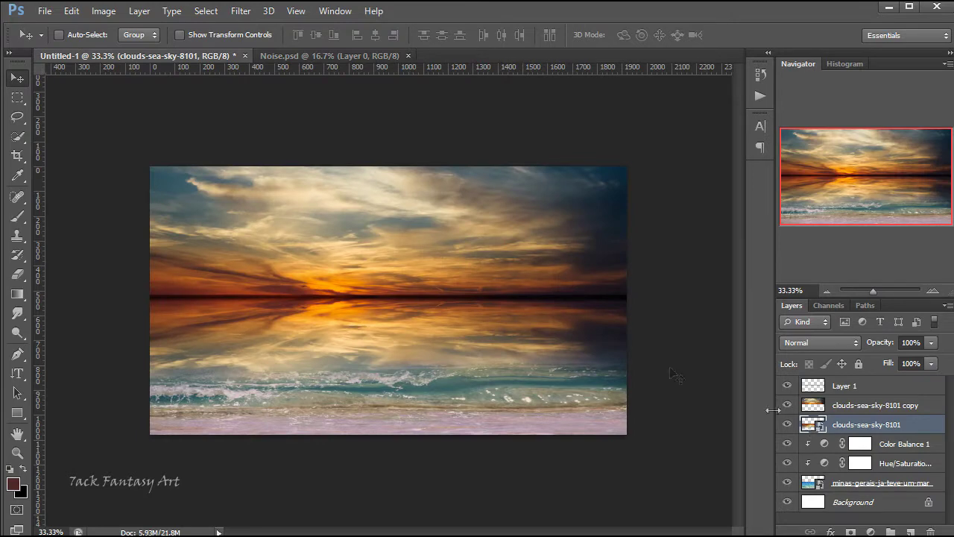
Apply a Displace filter, horizontal 40 and vertical 10, using Noise.psd as the map.
left_click(241, 10)
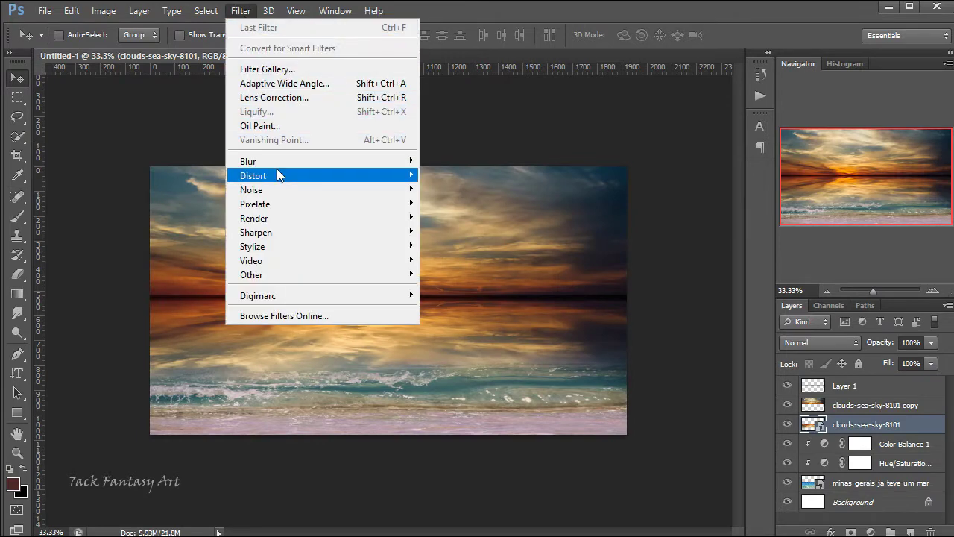
mouse_move(253, 175)
left_click(432, 177)
type("40")
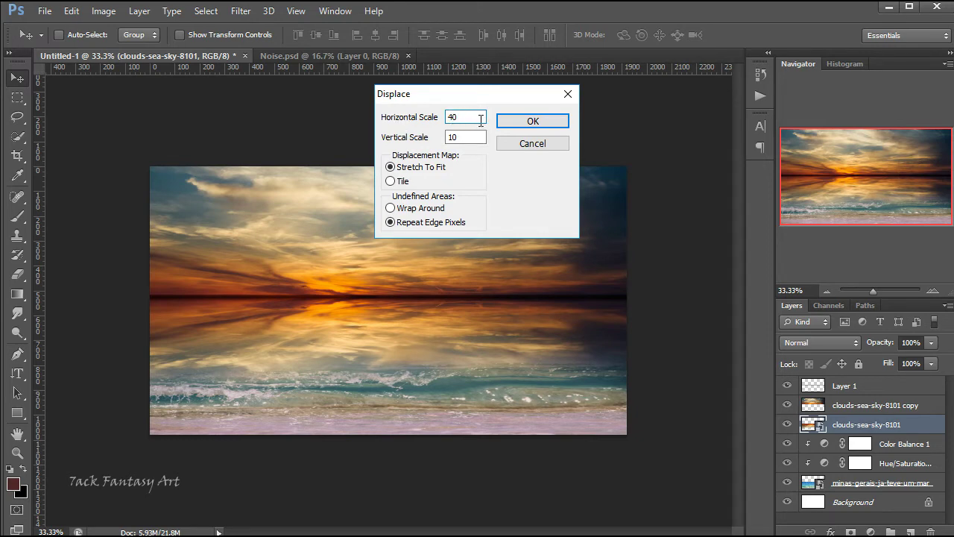
left_click(508, 121)
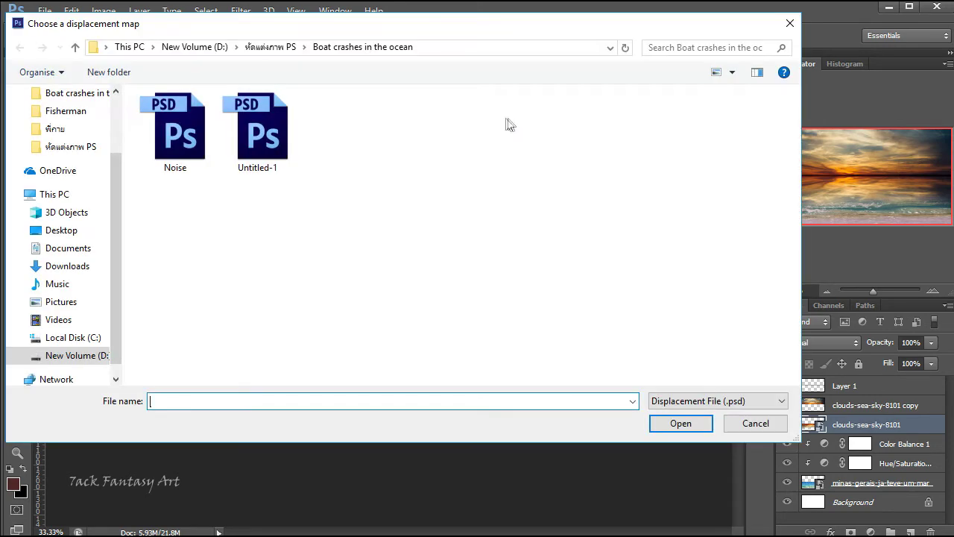
left_click(178, 134)
left_click(660, 422)
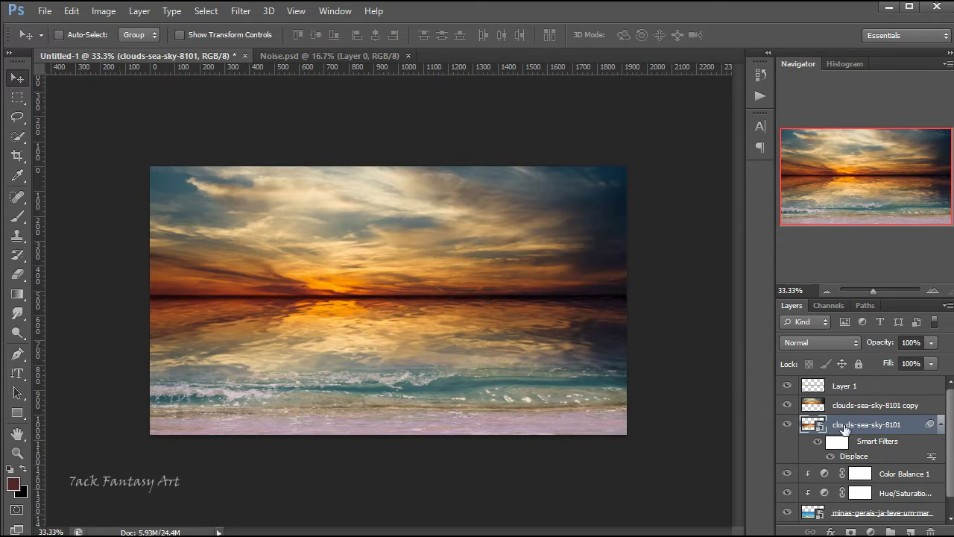
left_click(844, 386)
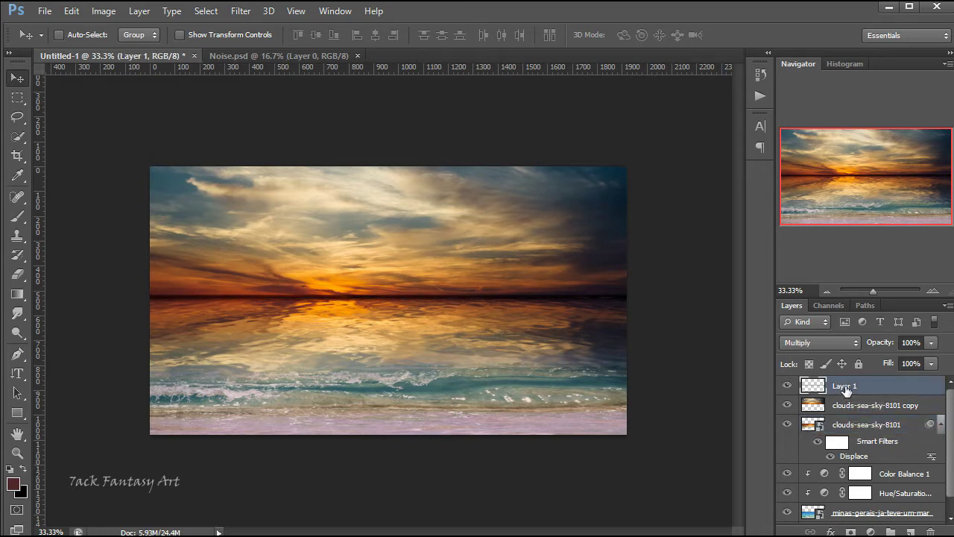
Add a Hue/Saturation adjustment layer with Lightness lowered to -10.
left_click(871, 532)
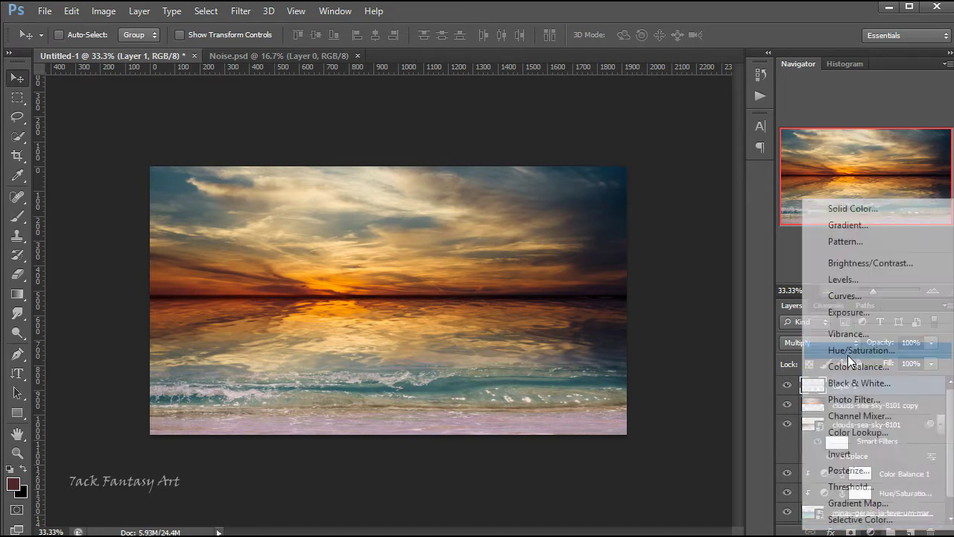
left_click(850, 350)
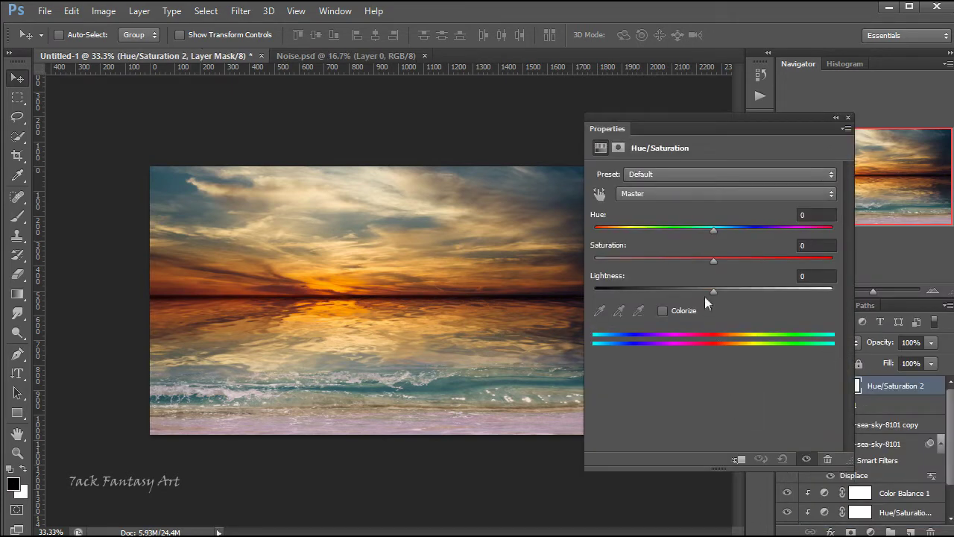
left_click_drag(711, 291, 700, 289)
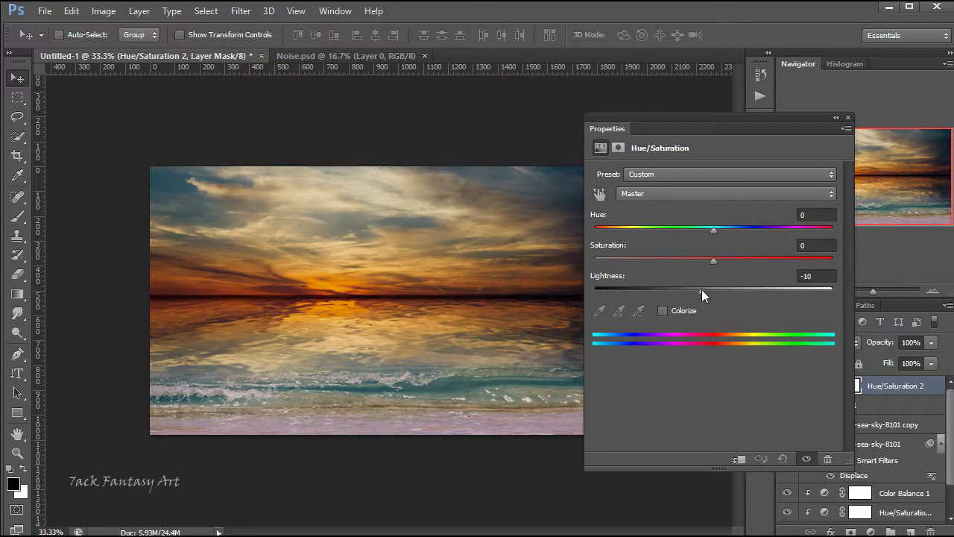
left_click(848, 118)
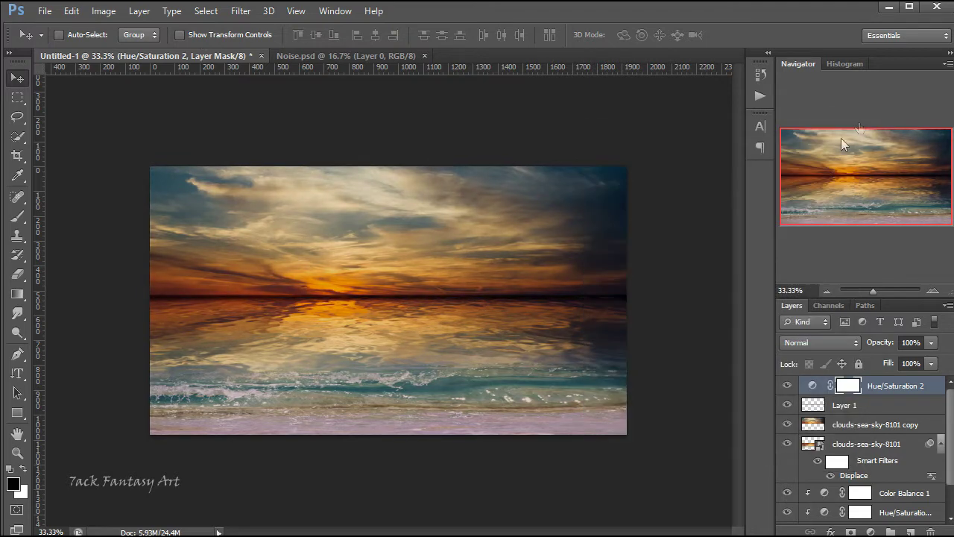
Add a Brightness/Contrast adjustment layer with brightness -40 and contrast 20.
left_click(871, 530)
left_click(842, 263)
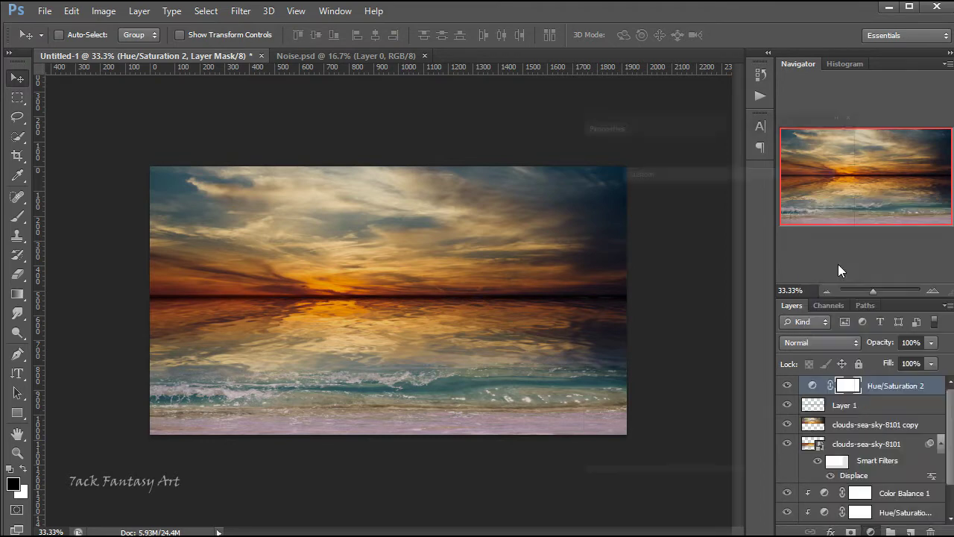
left_click_drag(710, 214, 694, 211)
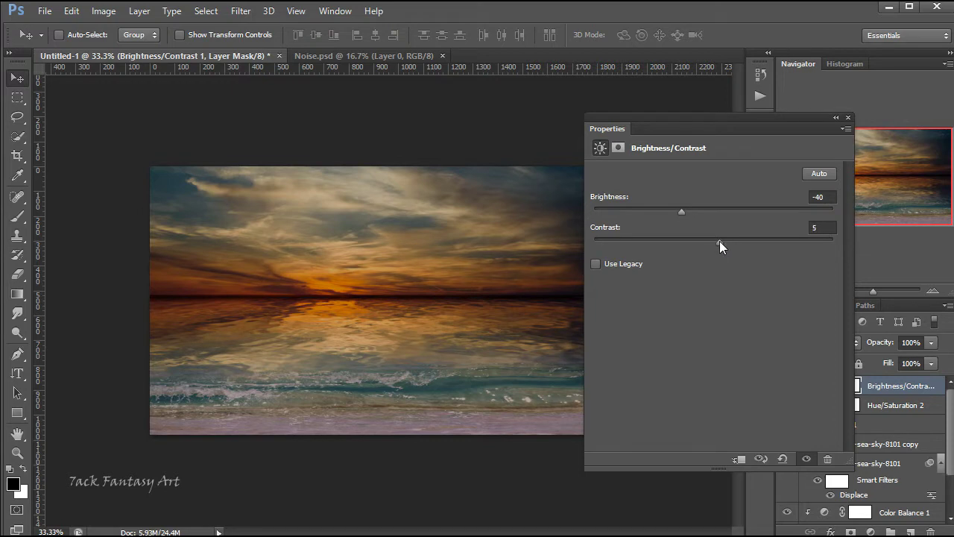
left_click_drag(720, 242, 737, 244)
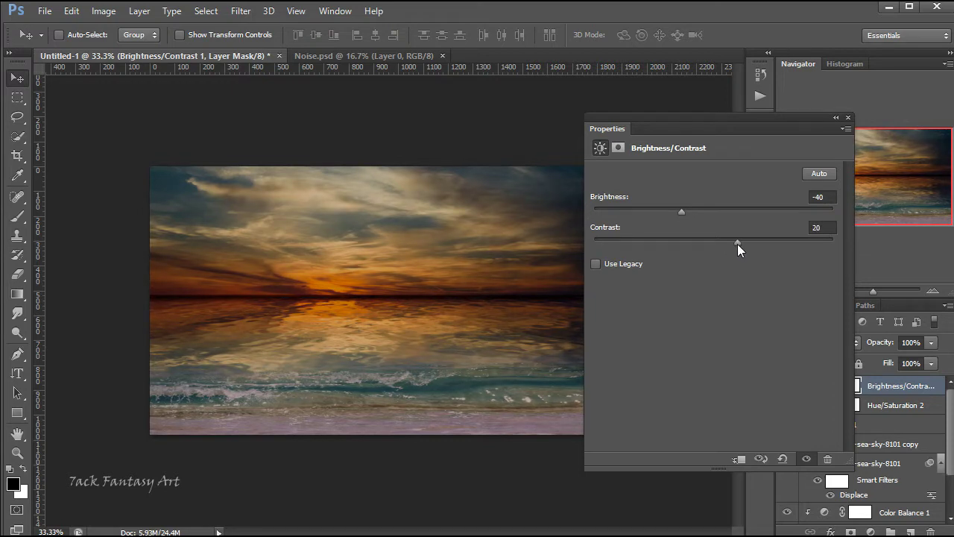
left_click(848, 118)
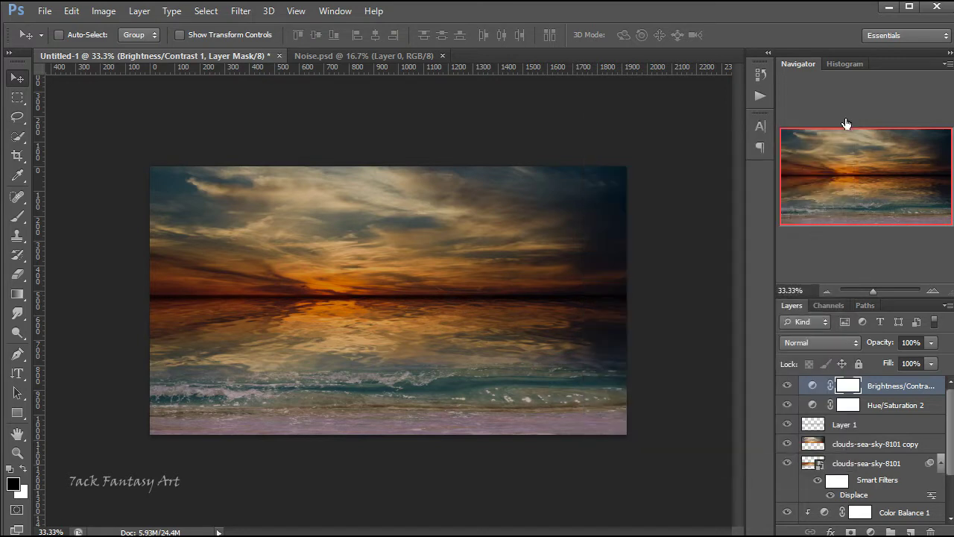
left_click(876, 391)
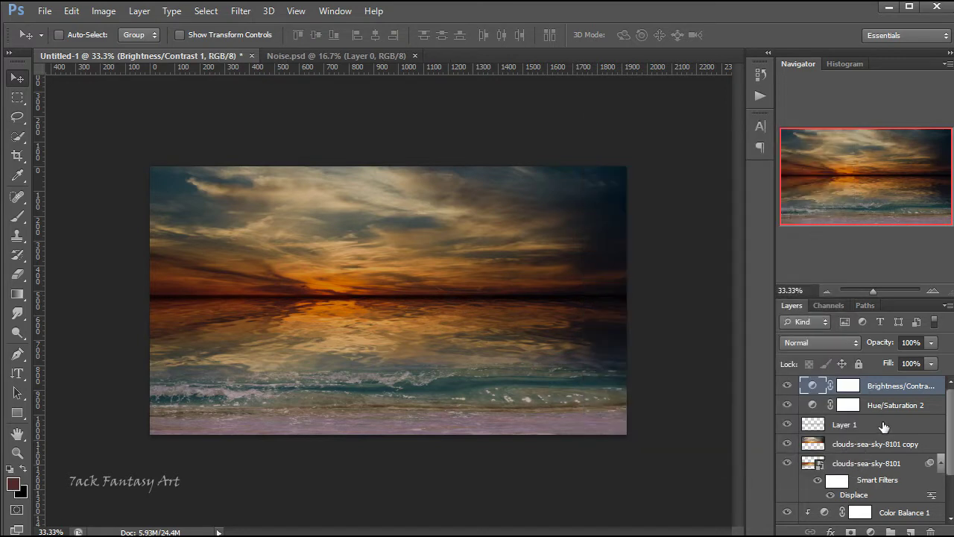
scroll(884, 426, "down", 3)
Group the sky-copy-to-minas-gerais layers into a group named BG, then bring up File > Open.
key("shift")
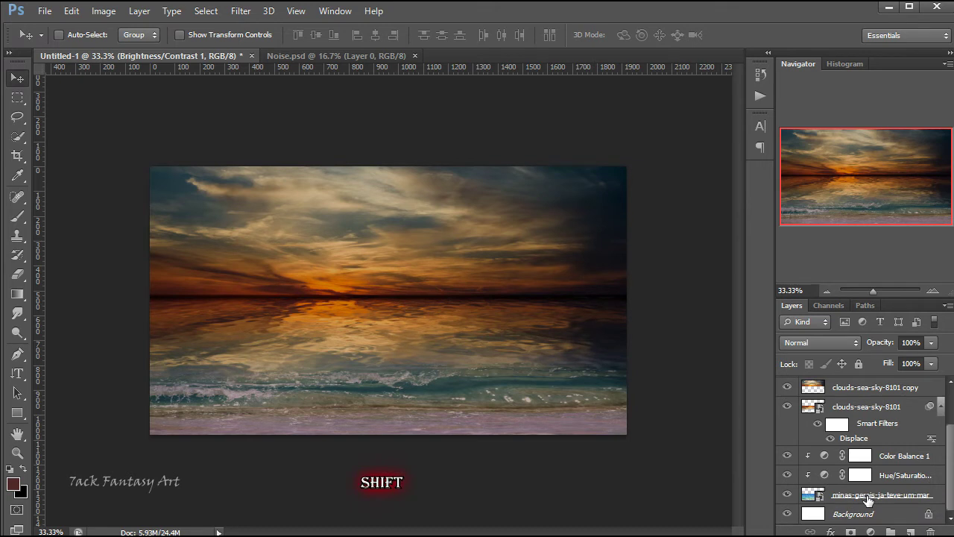
left_click(867, 500, "shift")
key("ctrl+g")
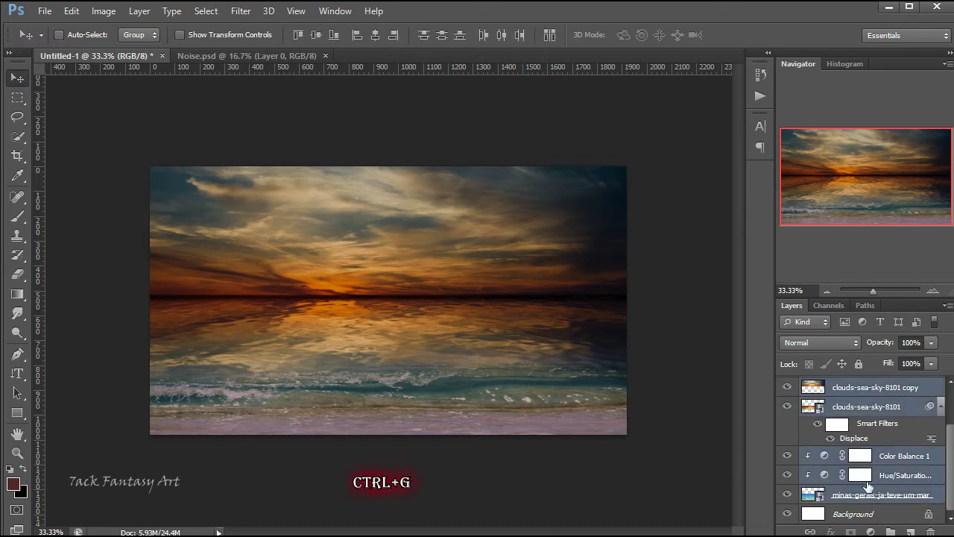
double_click(843, 386)
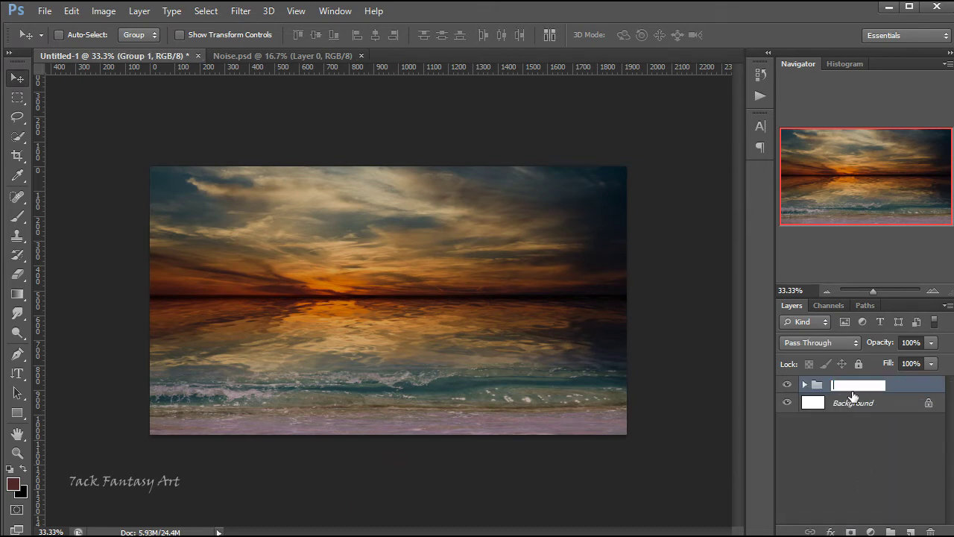
type("BG")
key("Return")
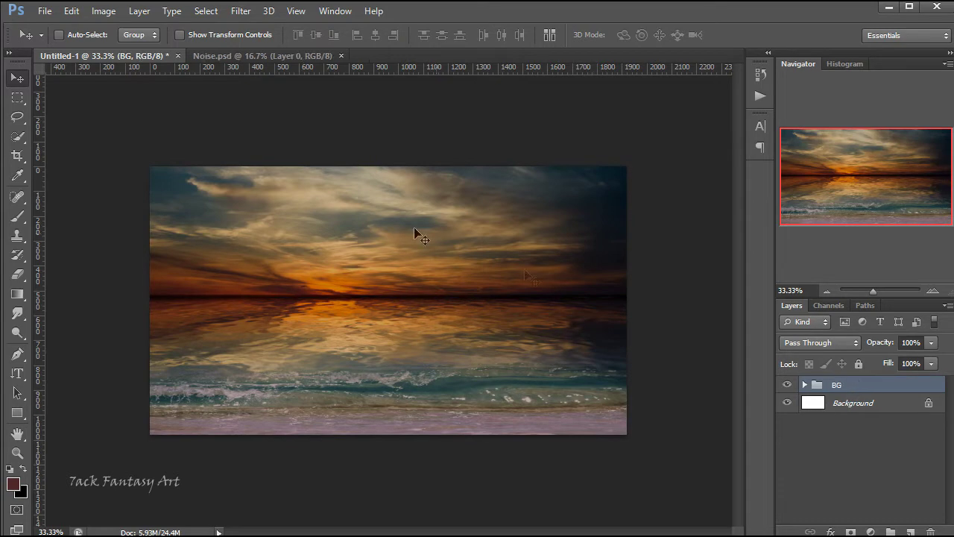
left_click(45, 11)
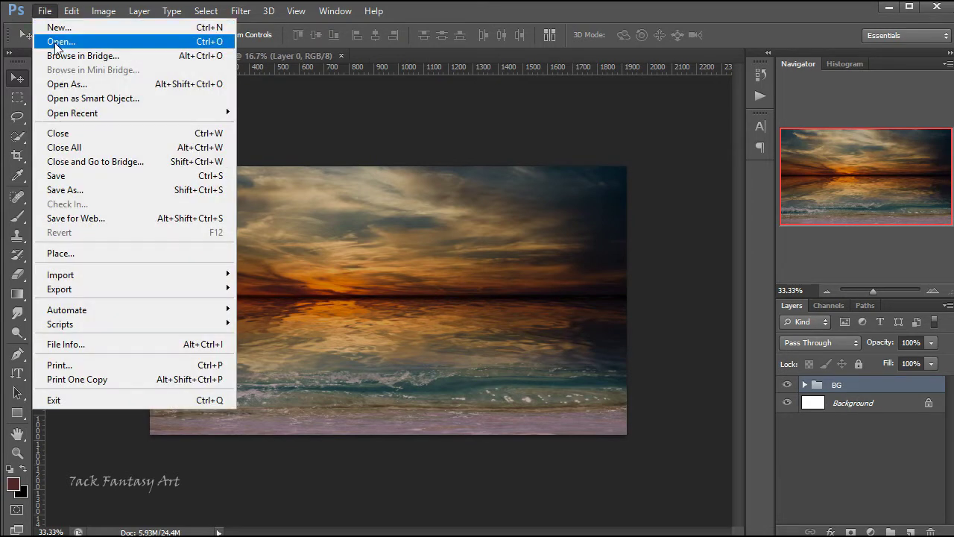
left_click(65, 41)
Open ship_png_by_jean52-db0jx72 and erase its corner watermarks and STOCK box with a 1000px eraser.
left_click(719, 112)
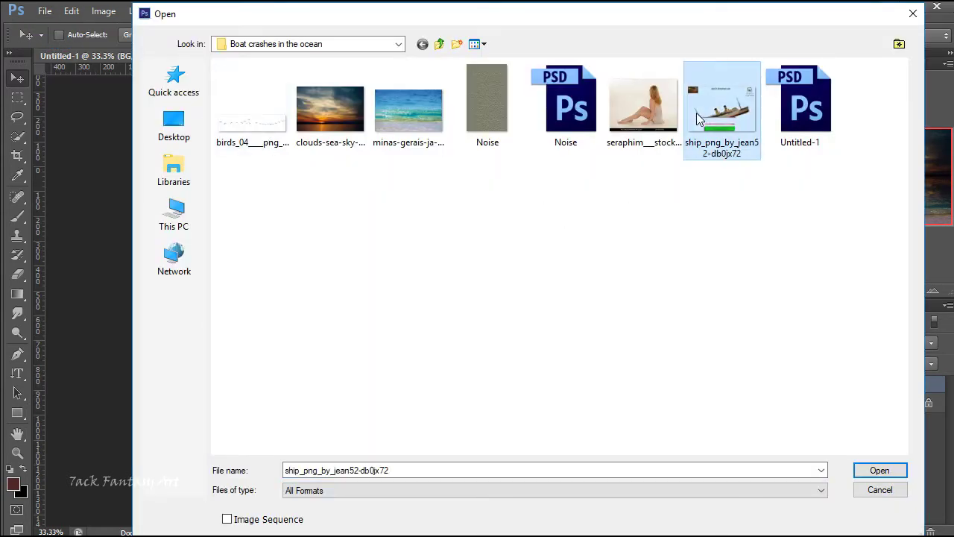
left_click(879, 471)
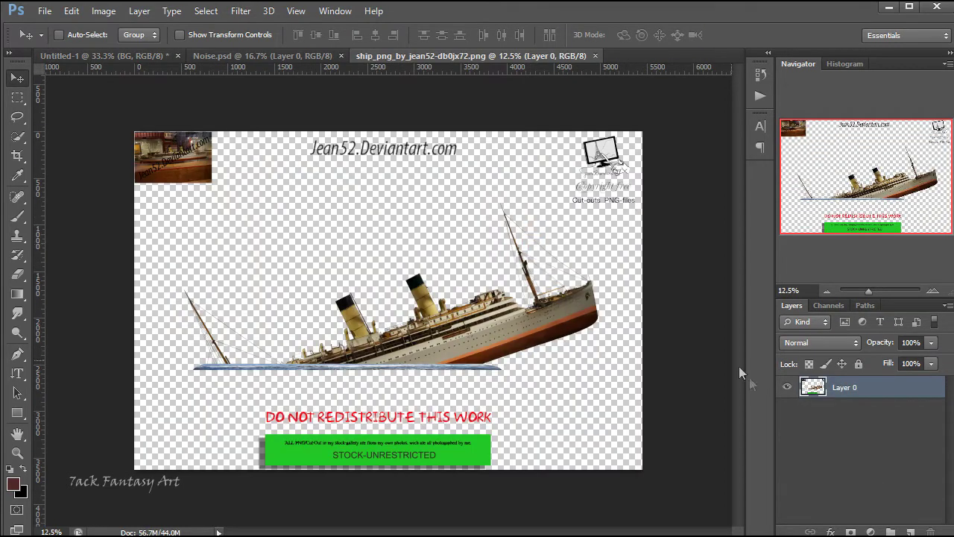
left_click(18, 274)
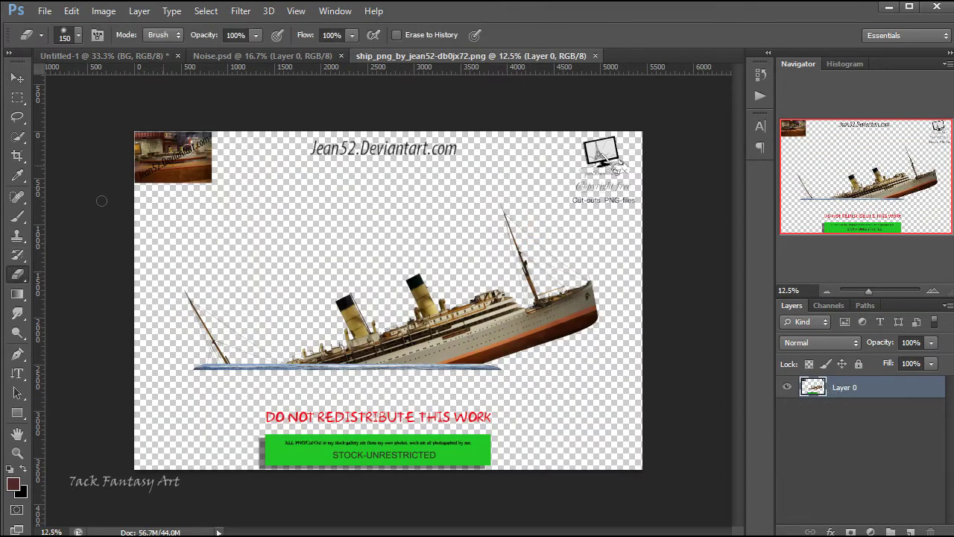
key("bracketright")
key("bracketright")
key("bracketright")
mouse_move(228, 173)
left_mouse_down()
mouse_move(159, 191)
mouse_move(131, 139)
left_mouse_up()
mouse_move(604, 171)
left_mouse_down()
mouse_move(586, 159)
mouse_move(618, 206)
left_mouse_up()
mouse_move(591, 472)
left_mouse_down()
mouse_move(320, 458)
mouse_move(426, 505)
left_mouse_up()
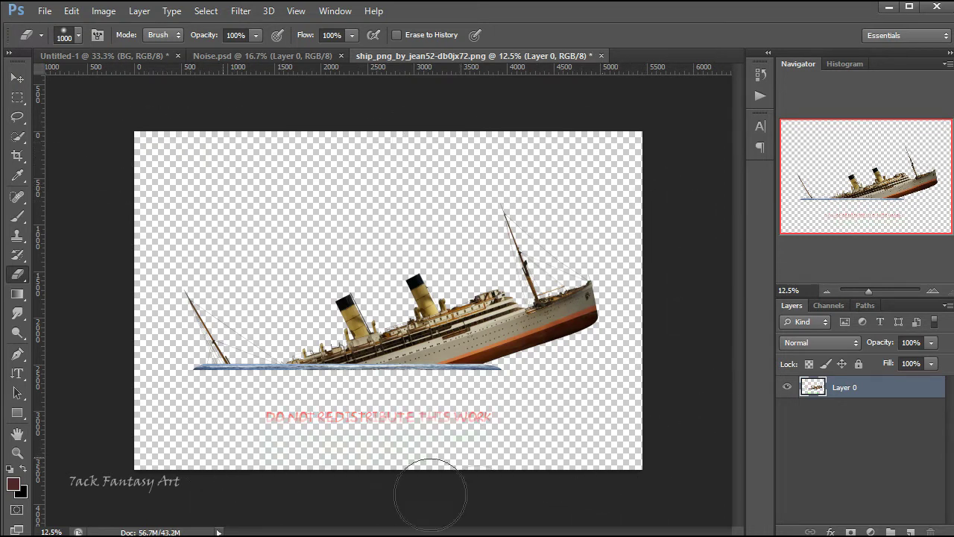
Erase the leftover DO NOT REDISTRIBUTE text at 600px and drag the ship into Untitled-1.
key("bracketleft")
key("bracketleft")
key("bracketleft")
key("bracketleft")
left_click_drag(515, 419, 279, 414)
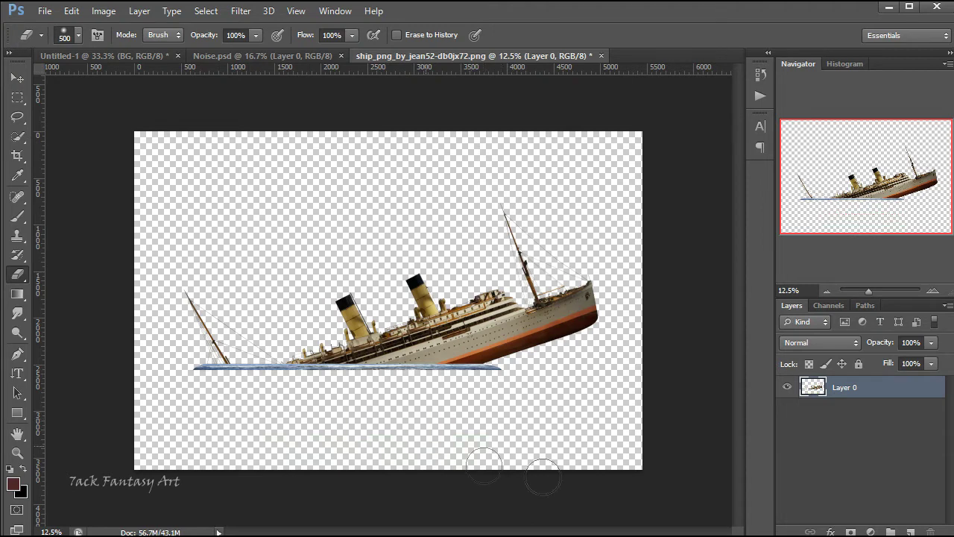
left_click(16, 77)
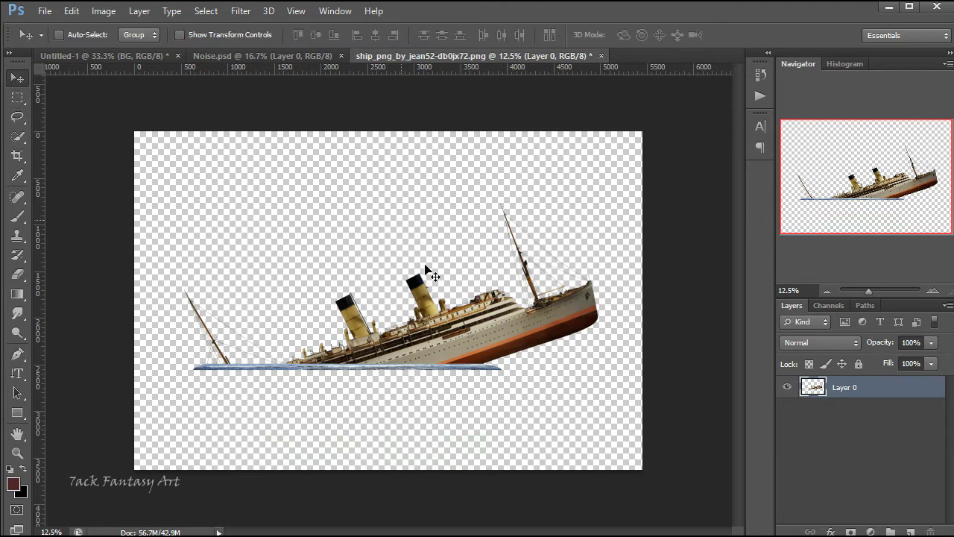
mouse_move(432, 273)
left_mouse_down()
mouse_move(438, 279)
mouse_move(179, 76)
mouse_move(135, 60)
mouse_move(216, 120)
mouse_move(395, 297)
left_mouse_up()
Free-transform the ship, shrinking it to roughly half size and moving it over the sunset.
key("ctrl+t")
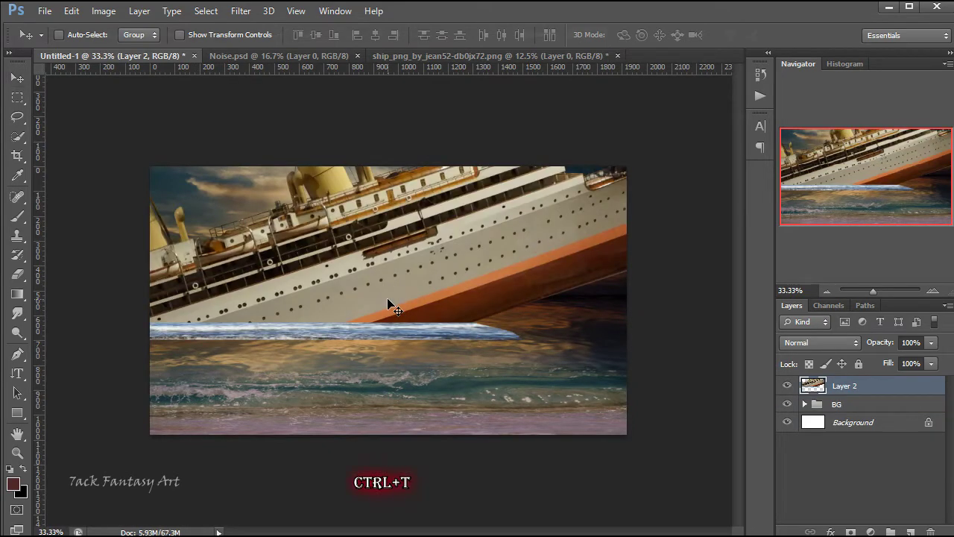
key("ctrl+minus")
key("ctrl+minus")
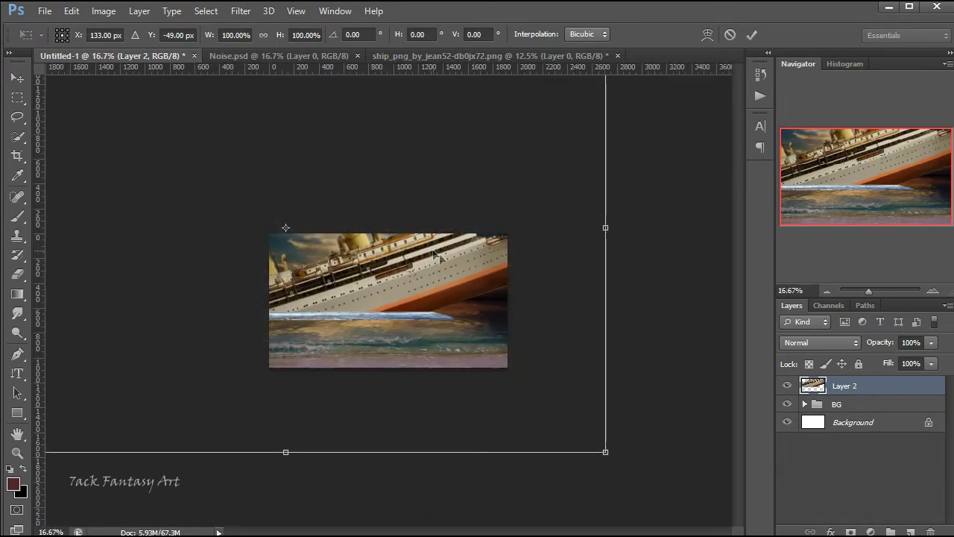
mouse_move(614, 452)
left_mouse_down()
mouse_move(342, 222)
mouse_move(159, 139)
left_mouse_up()
mouse_move(115, 89)
left_mouse_down()
mouse_move(426, 339)
mouse_move(452, 303)
left_mouse_up()
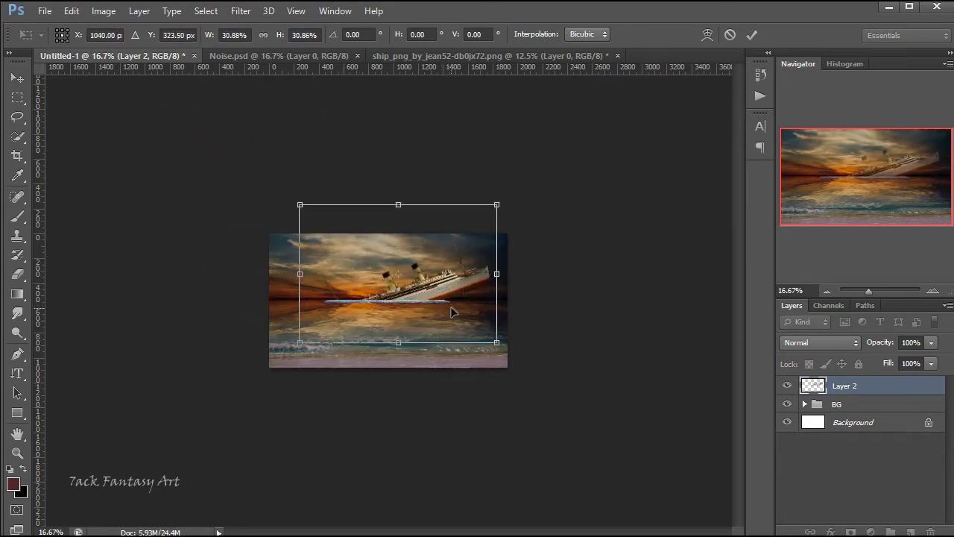
Refine the ship to about 16% scale on the horizon right of the sunset and commit.
key("ctrl+plus")
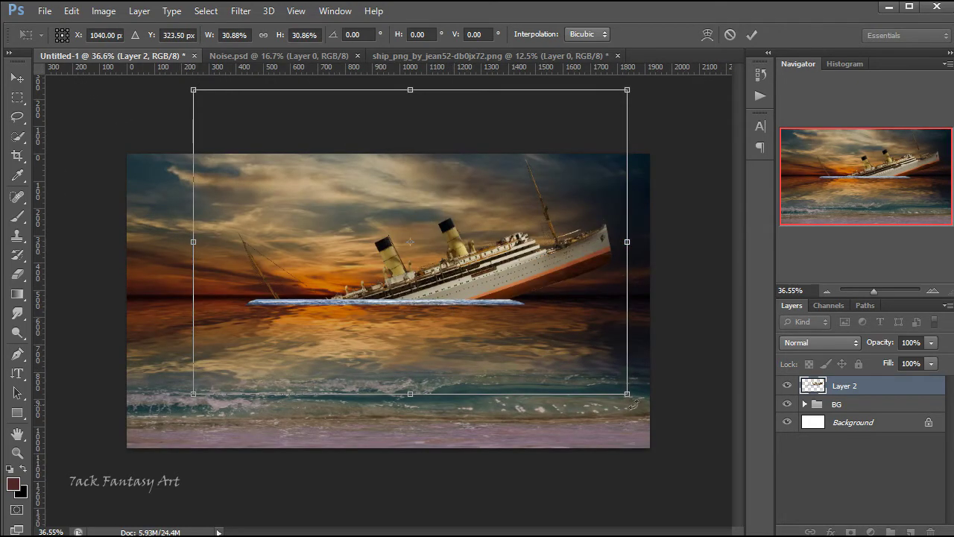
left_click_drag(627, 394, 484, 293)
mouse_move(371, 272)
left_mouse_down()
mouse_move(489, 305)
mouse_move(496, 336)
left_mouse_up()
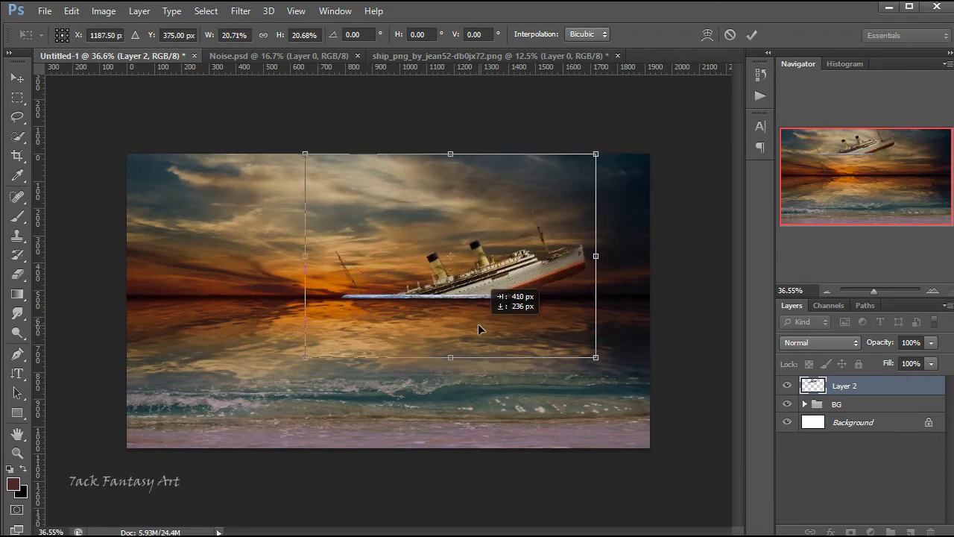
left_click_drag(610, 357, 549, 311)
left_click_drag(449, 294, 465, 315)
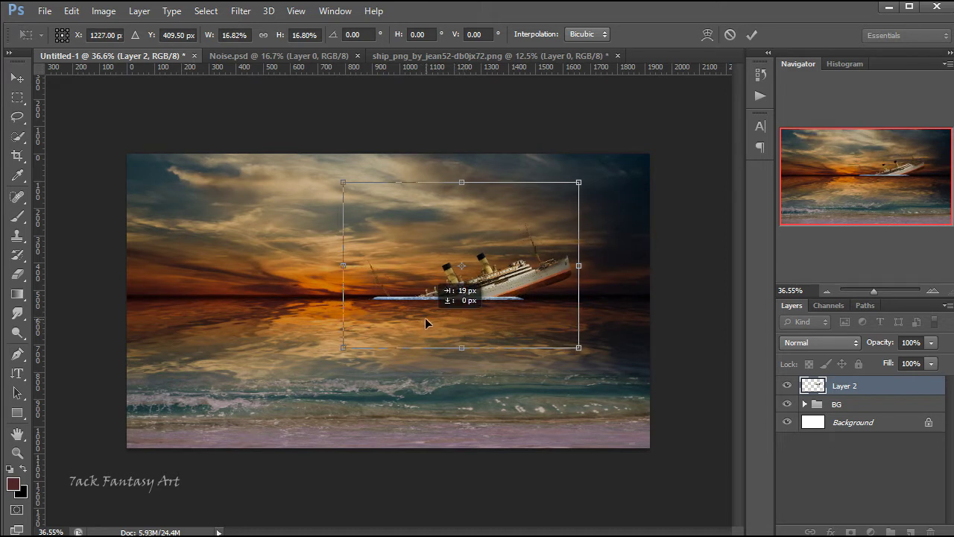
left_click_drag(456, 333, 460, 330)
left_click_drag(573, 348, 568, 341)
left_click_drag(461, 311, 465, 324)
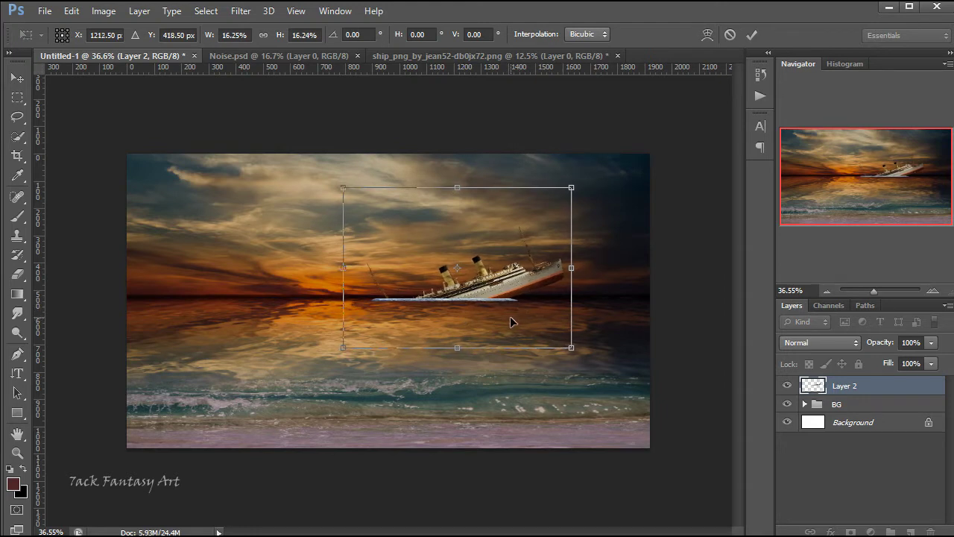
key("Left")
key("Left")
key("Left")
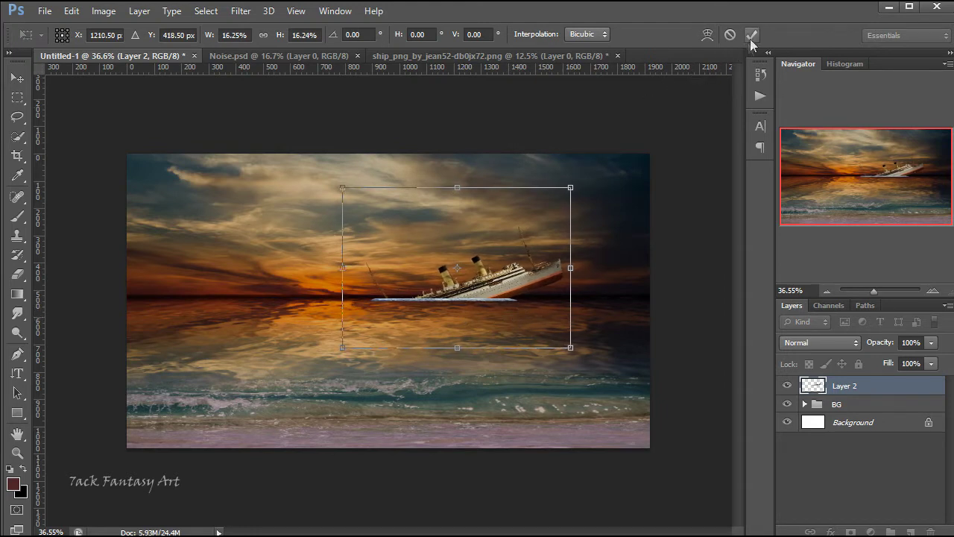
left_click(752, 34)
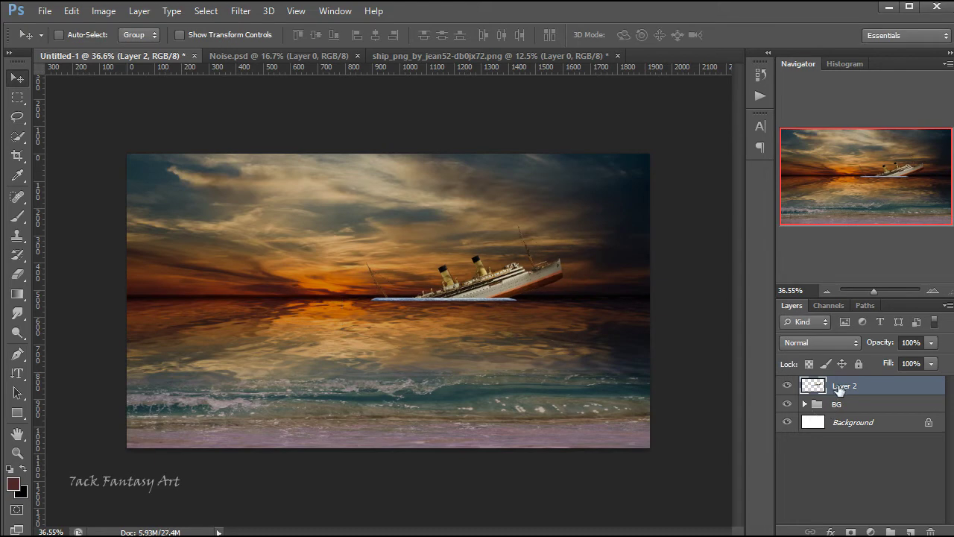
Add a new layer clipped to the ship and sample a dark sunset brown as foreground colour.
left_click(909, 531)
right_click(853, 393)
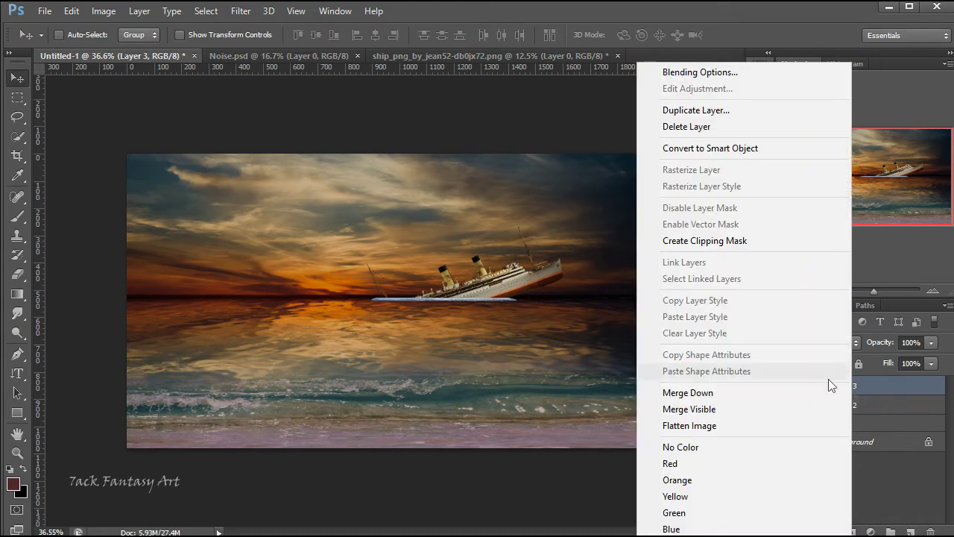
left_click(697, 239)
left_click(11, 483)
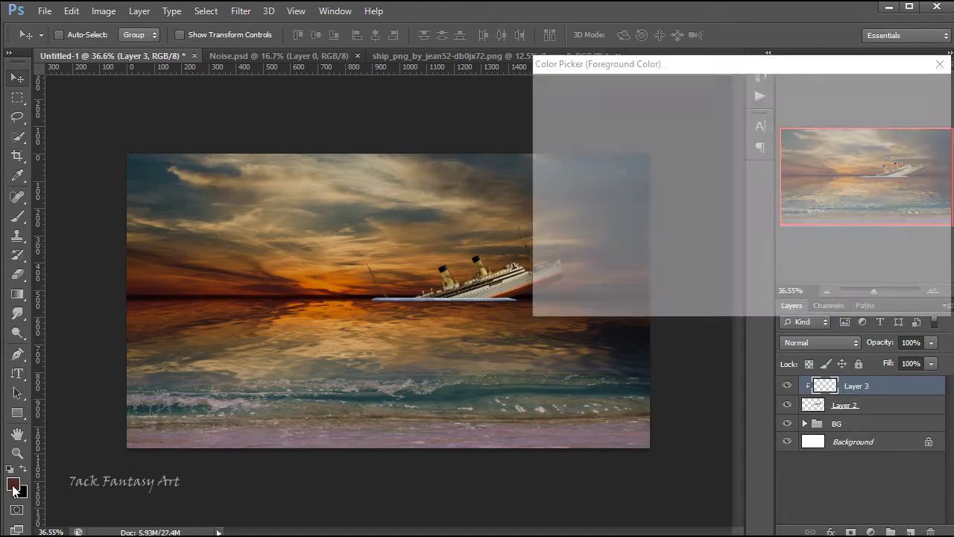
left_click(375, 297)
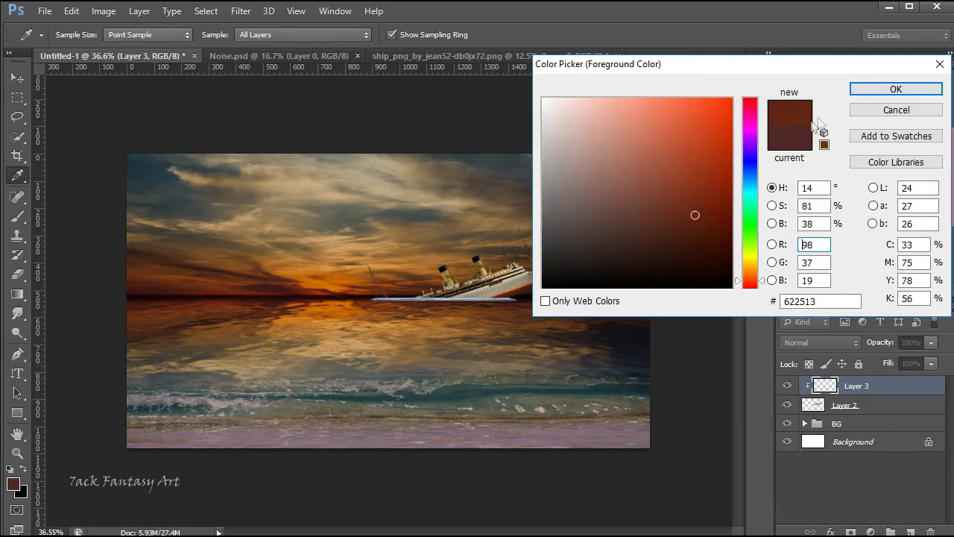
left_click(857, 91)
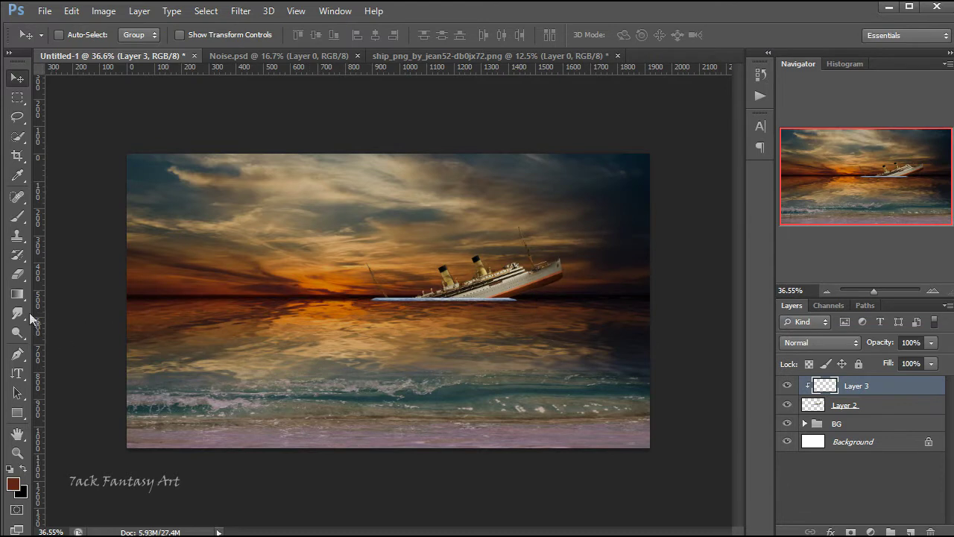
Paint the waterline foam brown with a 100px brush, then trim excess with a 125px eraser.
left_click(18, 216)
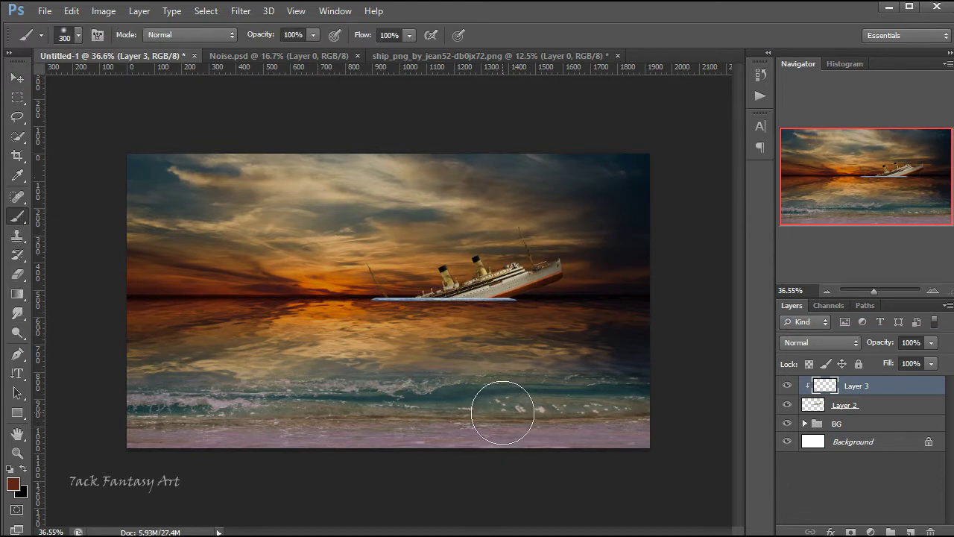
key("bracketleft")
key("bracketleft")
key("bracketleft")
key("bracketleft")
key("bracketleft")
key("bracketleft")
key("bracketleft")
key("bracketleft")
key("bracketleft")
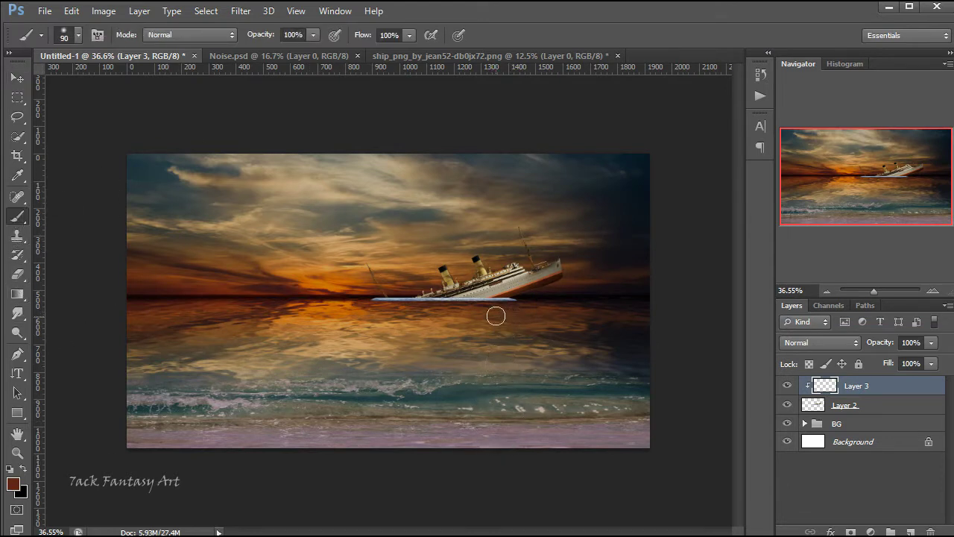
left_click_drag(505, 302, 376, 302)
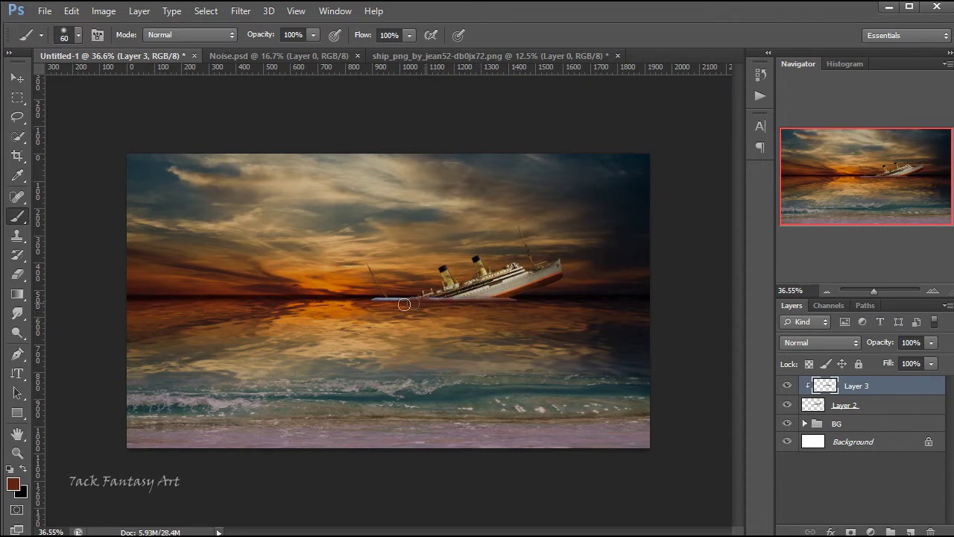
left_click_drag(439, 304, 378, 304)
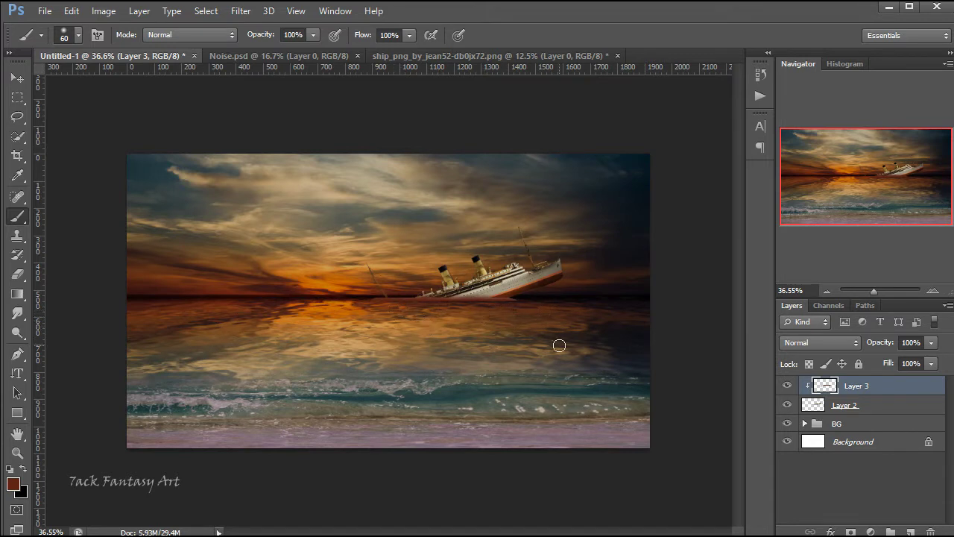
left_click(17, 274)
key("bracketleft")
key("bracketleft")
key("bracketleft")
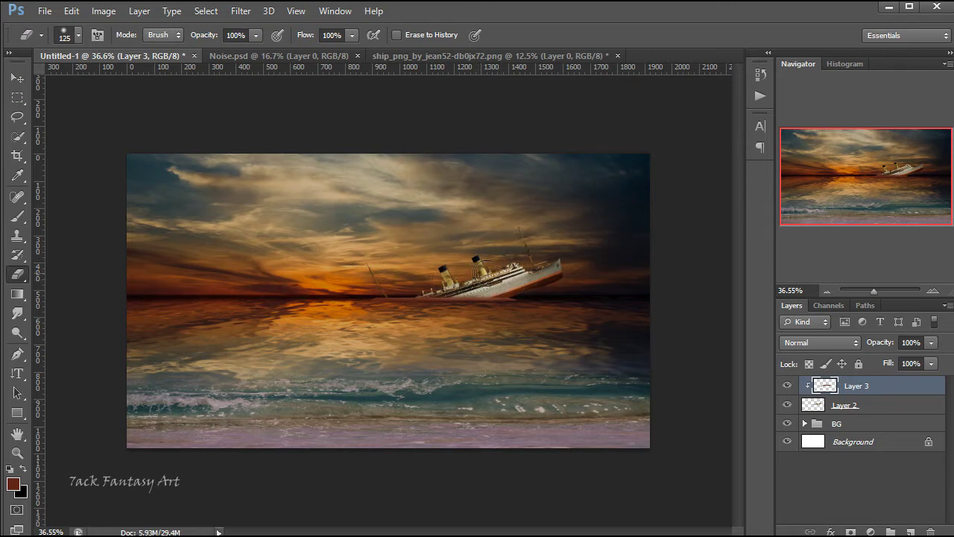
left_click_drag(424, 278, 445, 278)
Add a Hue/Saturation adjustment clipped to the ship with its lightness lowered.
left_click(870, 531)
left_click(829, 350)
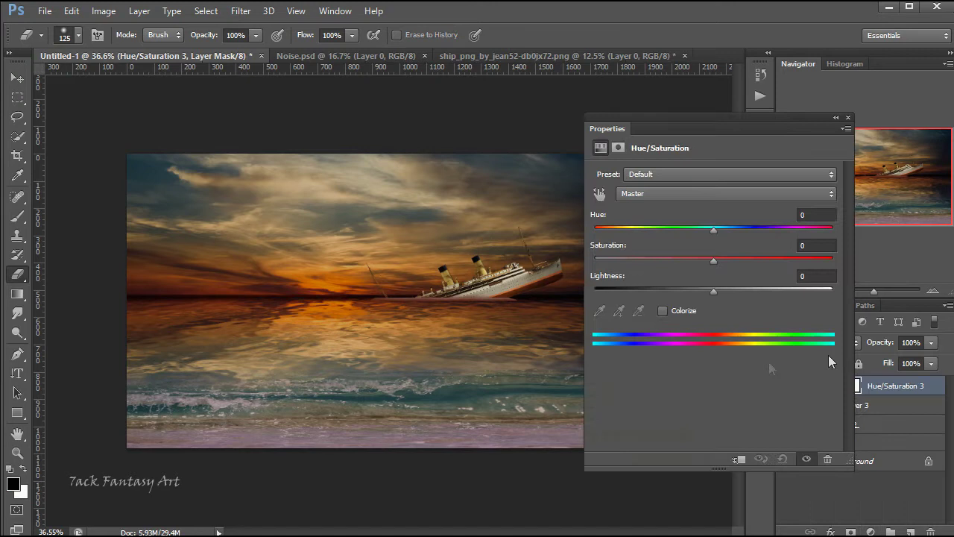
left_click(738, 460)
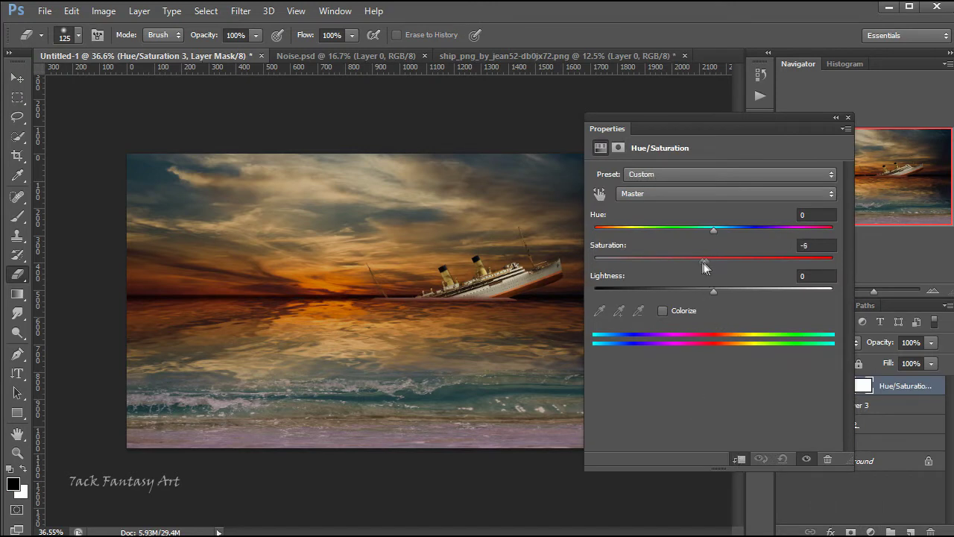
left_click_drag(710, 292, 677, 291)
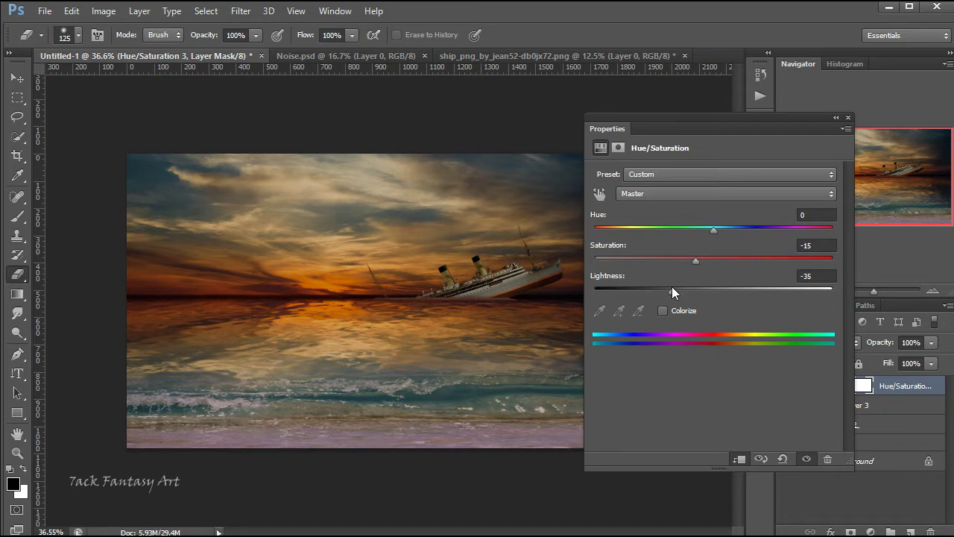
left_click(847, 118)
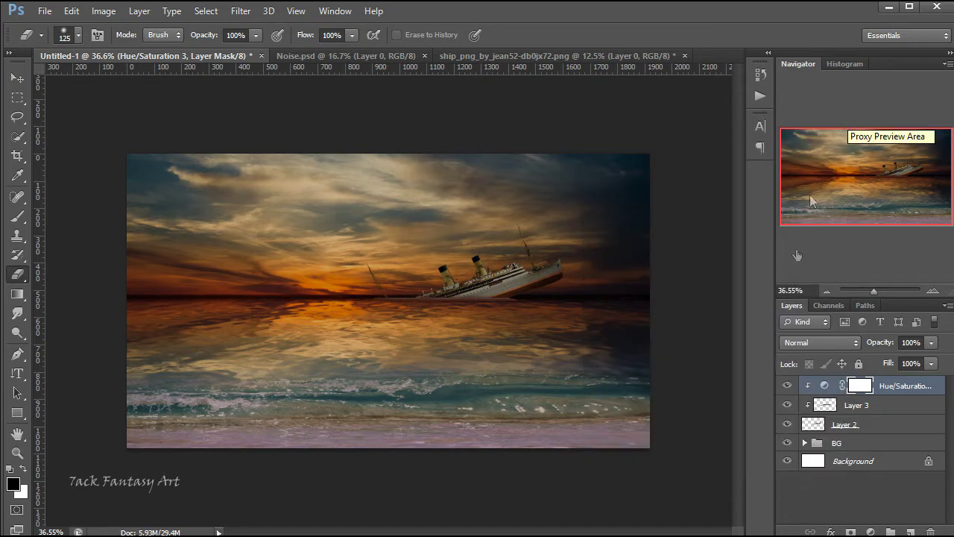
Add a clipped Curves adjustment shaped into an S-curve, points near 74→59 and 173→186.
left_click(870, 531)
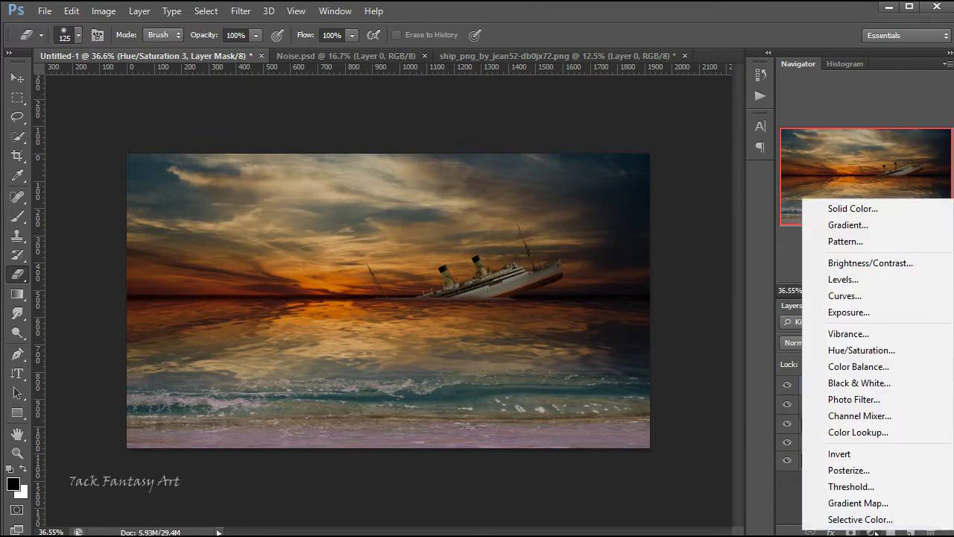
left_click(844, 296)
left_click(739, 460)
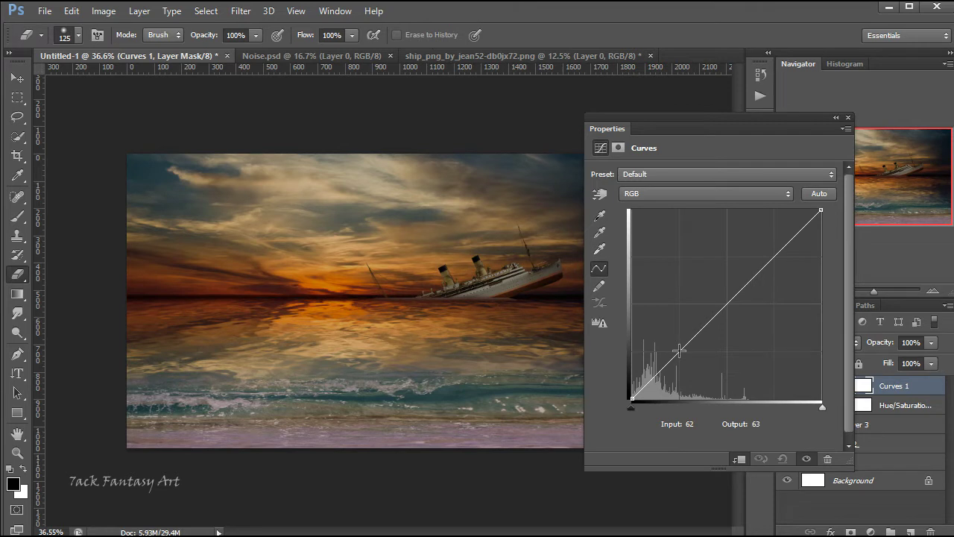
mouse_move(678, 351)
left_mouse_down()
mouse_move(686, 361)
mouse_move(688, 353)
left_mouse_up()
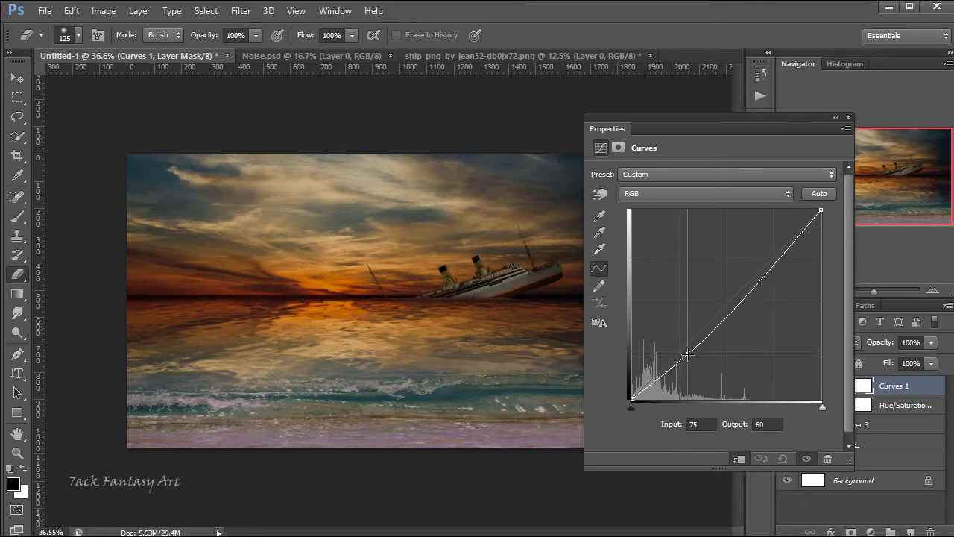
left_click_drag(688, 353, 687, 354)
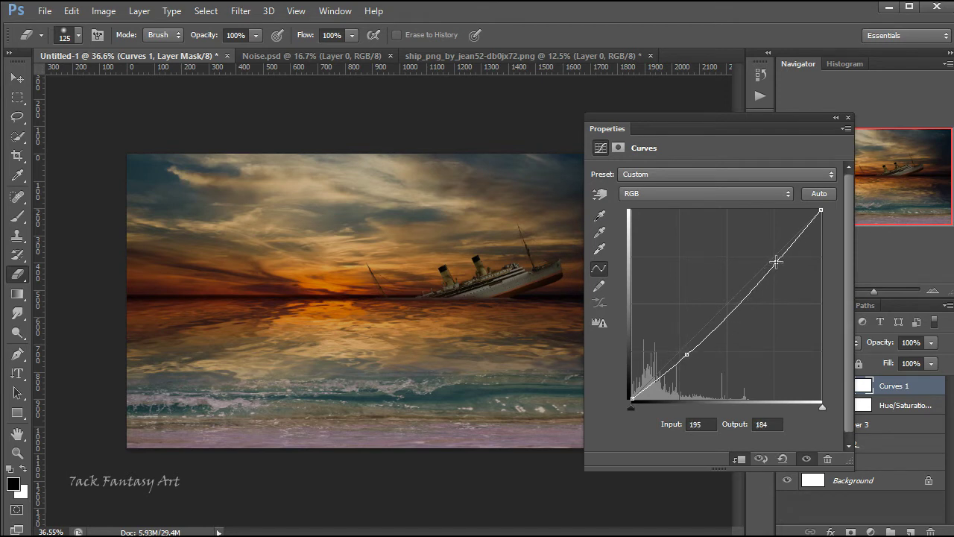
left_click_drag(776, 262, 760, 260)
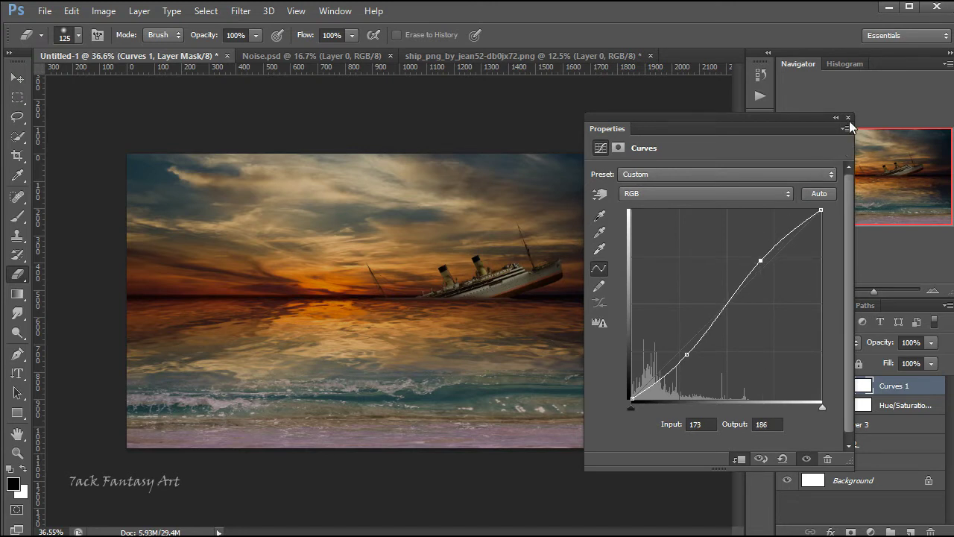
Add Layer 4 clipped to the ship, filled with 50% gray and blended in Overlay mode.
left_click(848, 117)
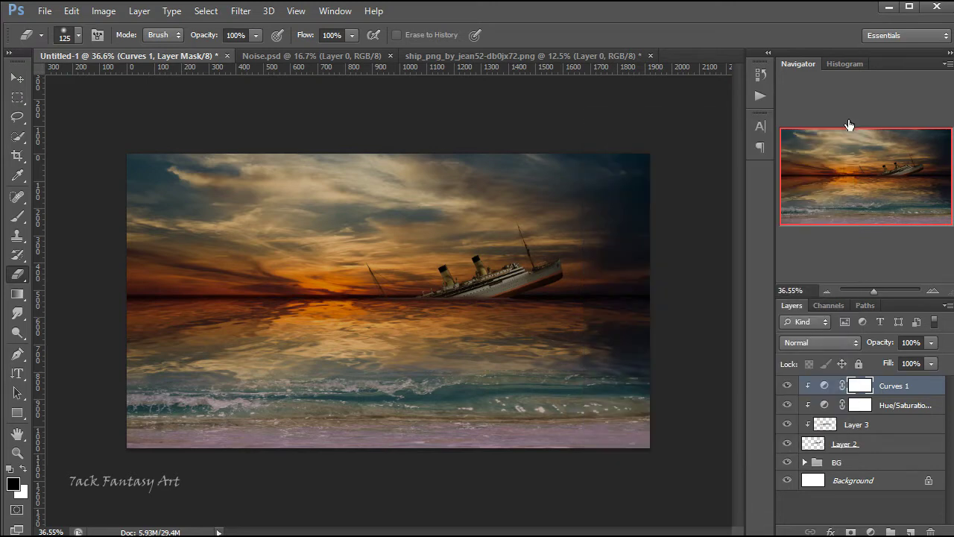
left_click(912, 529)
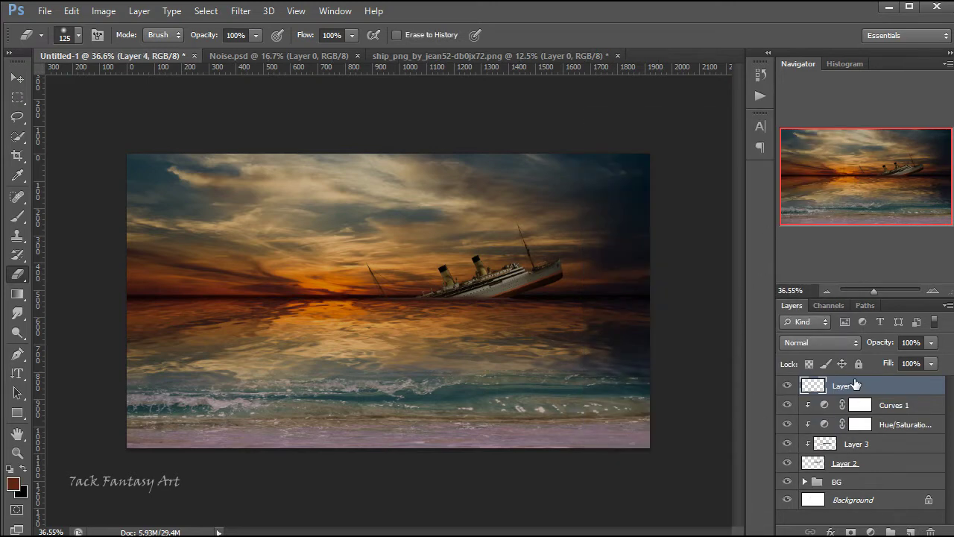
right_click(856, 384)
left_click(682, 241)
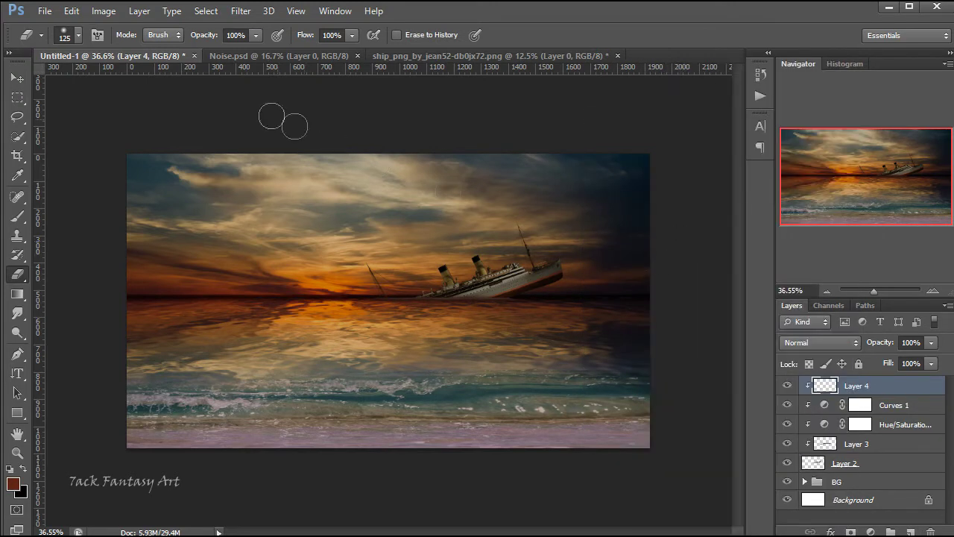
left_click(72, 10)
left_click(106, 219)
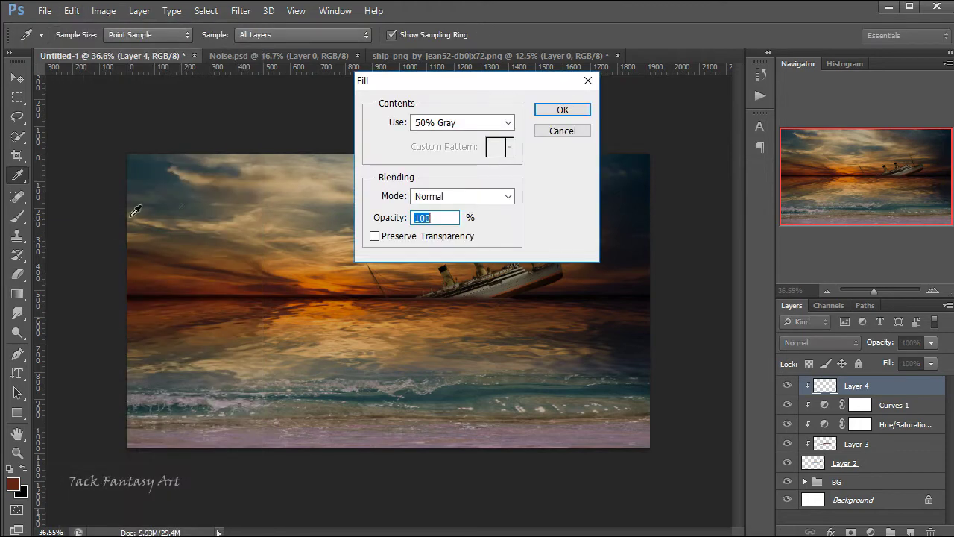
left_click(508, 122)
left_click(520, 147)
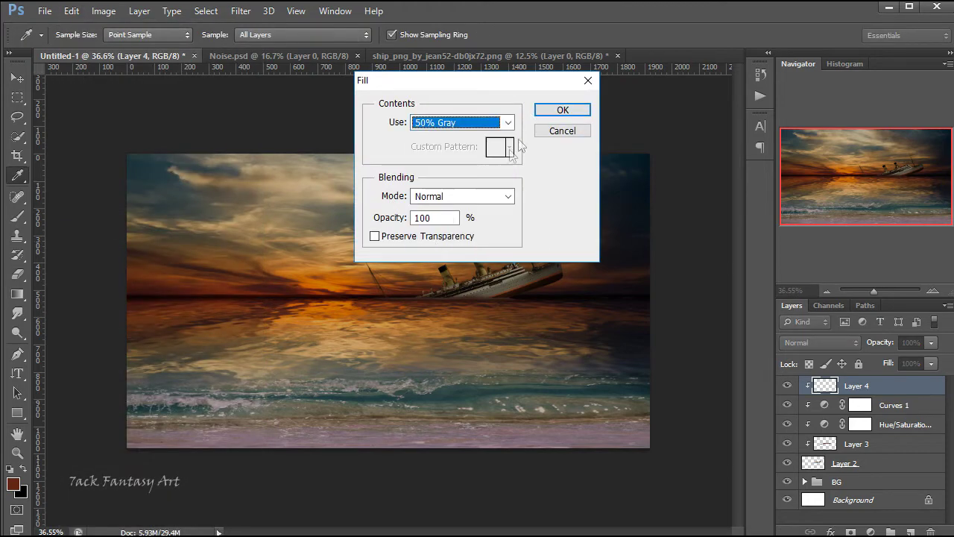
left_click(562, 110)
key("e")
left_click(805, 343)
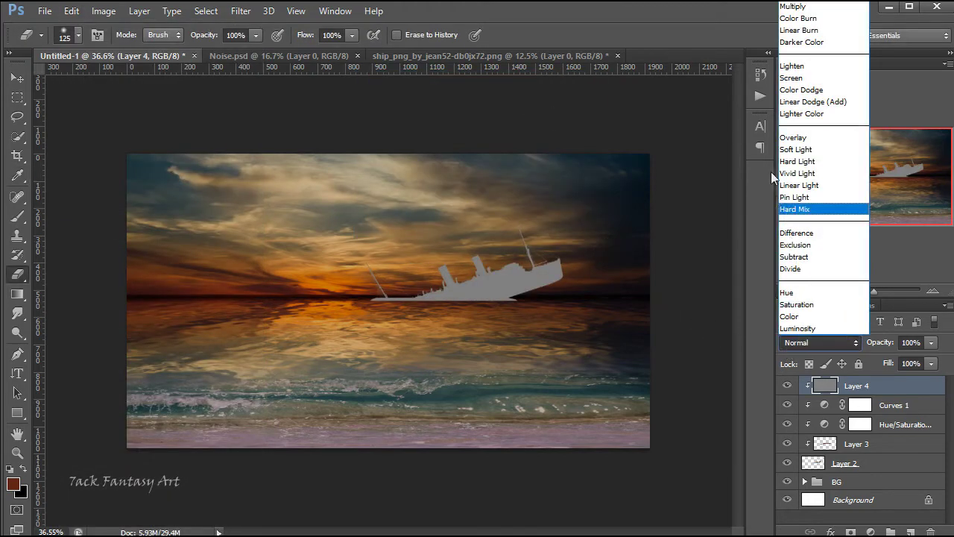
left_click(794, 137)
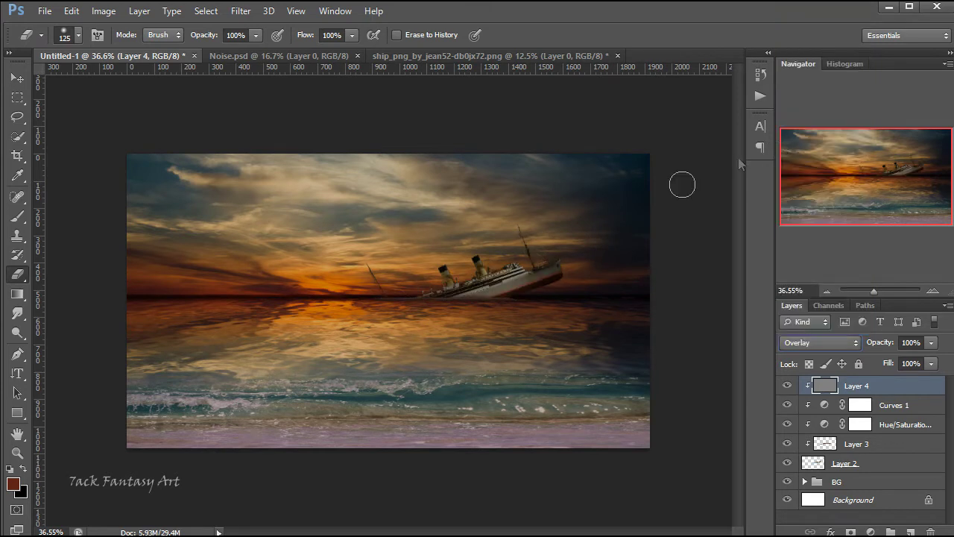
Burn the waterline and funnels at 20% exposure, then dodge the ship toward the mast.
left_click(18, 332)
left_click(68, 345)
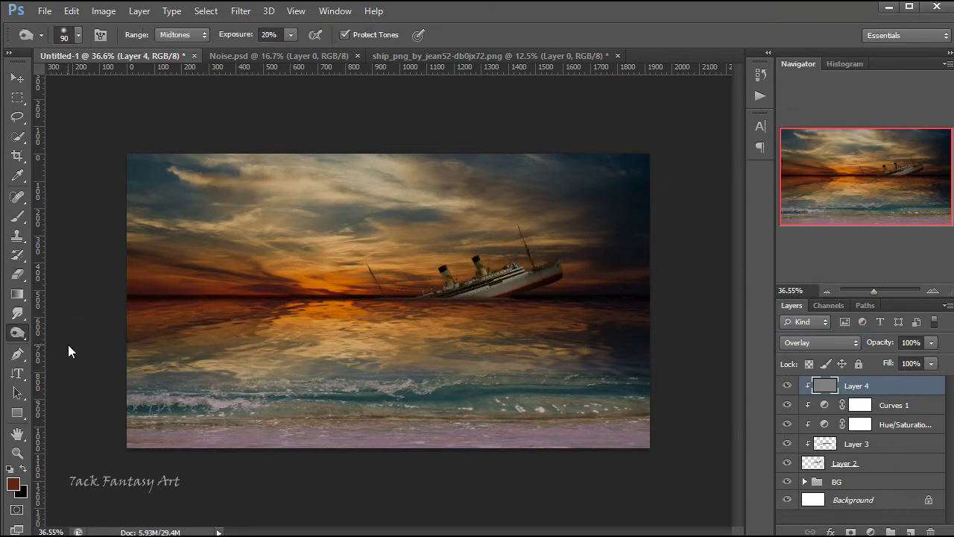
left_click(279, 35)
key("Return")
mouse_move(530, 298)
left_mouse_down()
mouse_move(426, 313)
mouse_move(453, 312)
mouse_move(437, 303)
left_mouse_up()
left_click_drag(492, 292, 515, 288)
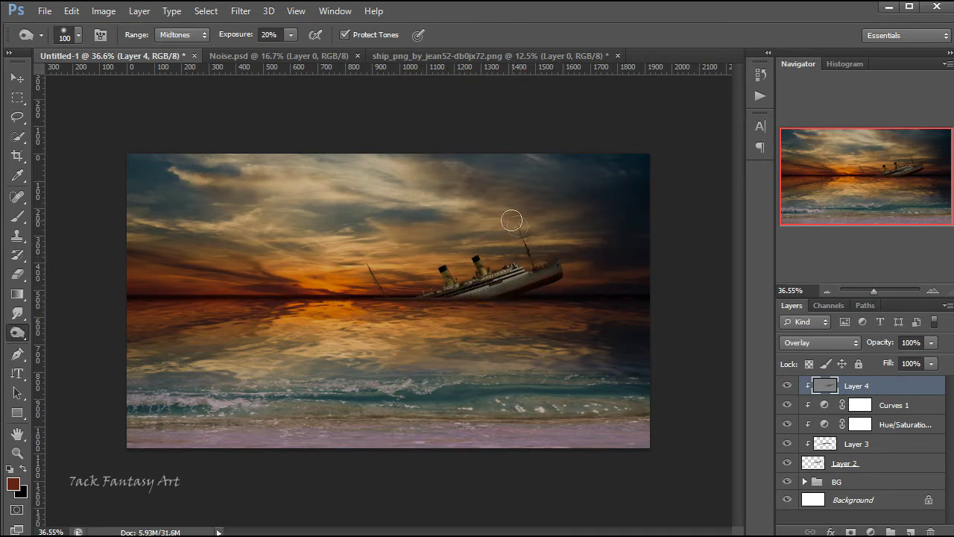
left_click_drag(466, 262, 486, 267)
right_click(17, 332)
left_click(63, 331)
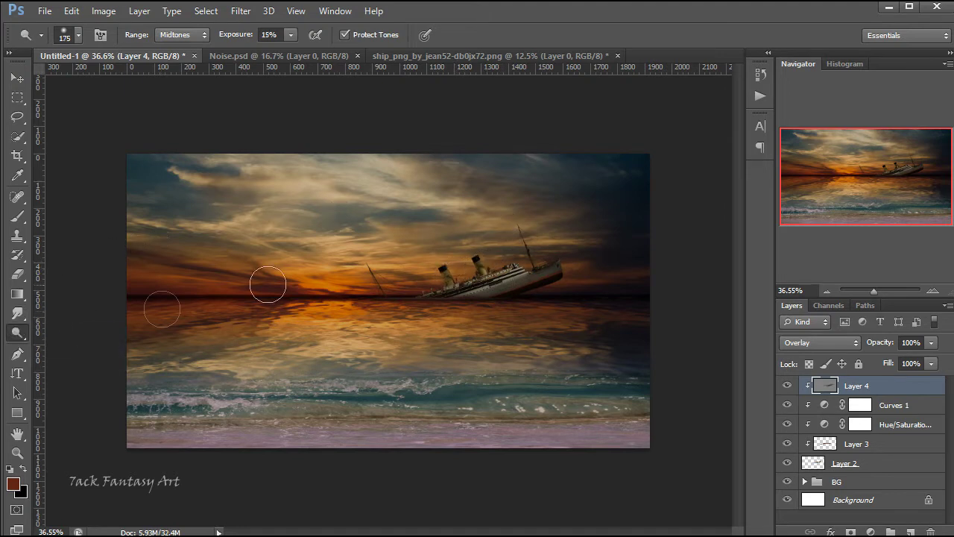
mouse_move(477, 274)
left_mouse_down()
mouse_move(488, 269)
mouse_move(430, 267)
mouse_move(531, 227)
mouse_move(551, 288)
left_mouse_up()
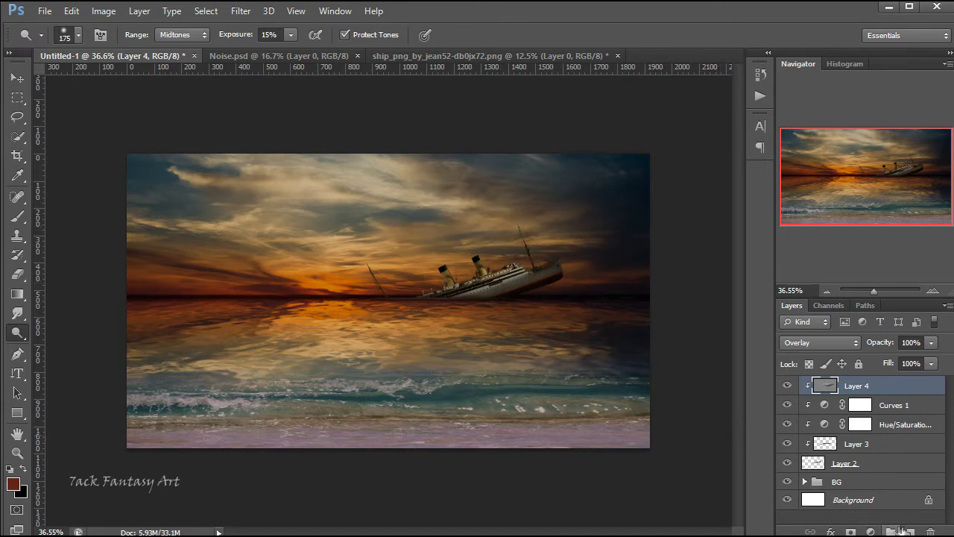
Add Layer 5 clipped to the ship and sample a sunset orange as foreground colour.
left_click(908, 530)
right_click(861, 393)
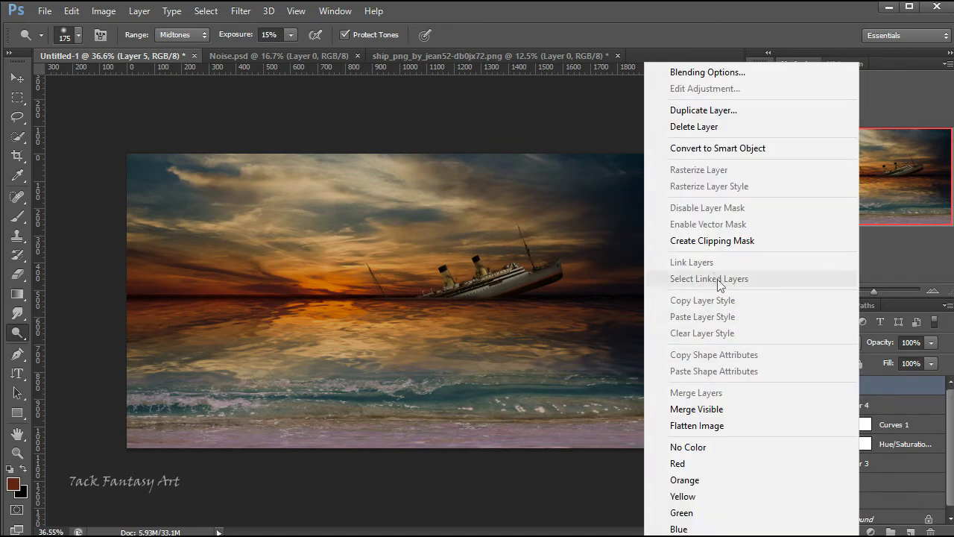
left_click(701, 240)
left_click(13, 483)
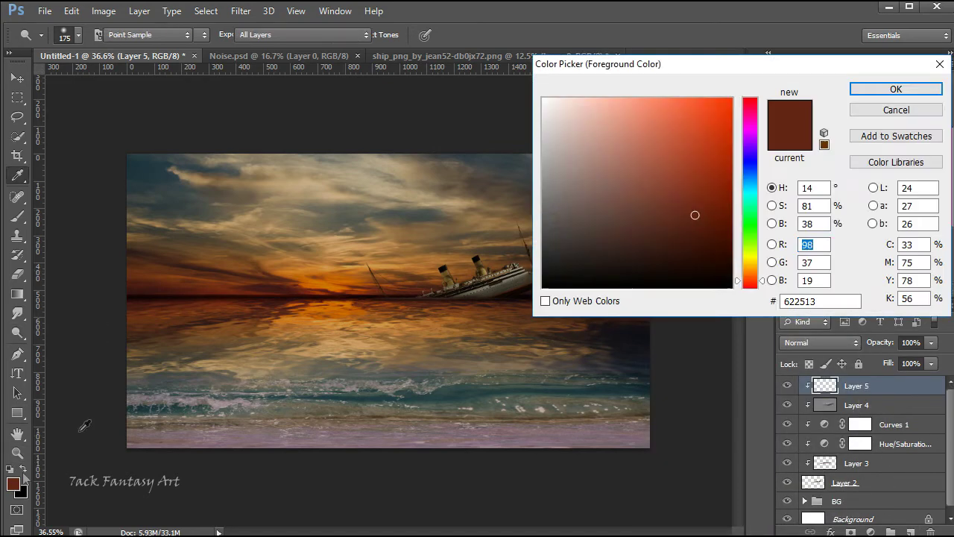
left_click(324, 285)
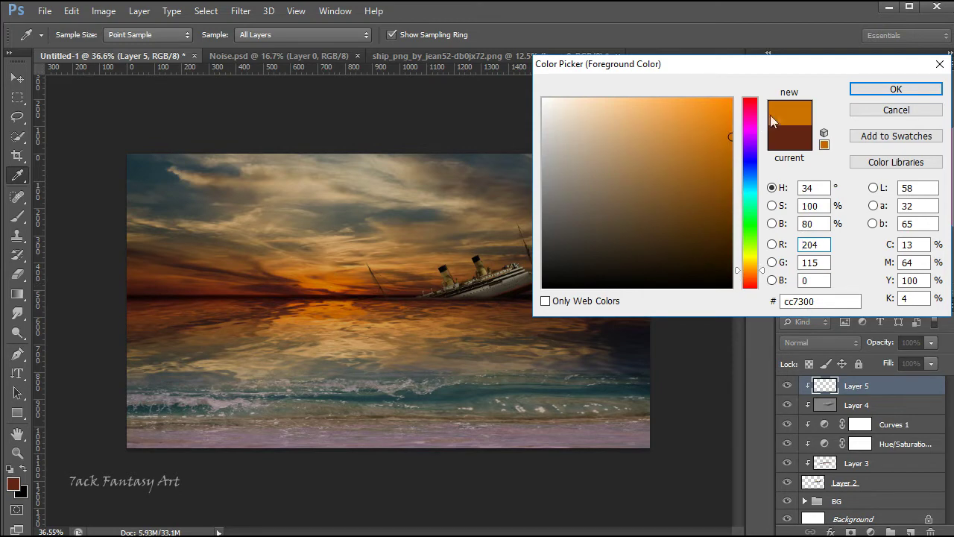
left_click(895, 89)
Paint orange over the funnels with a 400px brush, set Overlay at 80% opacity.
left_click(18, 216)
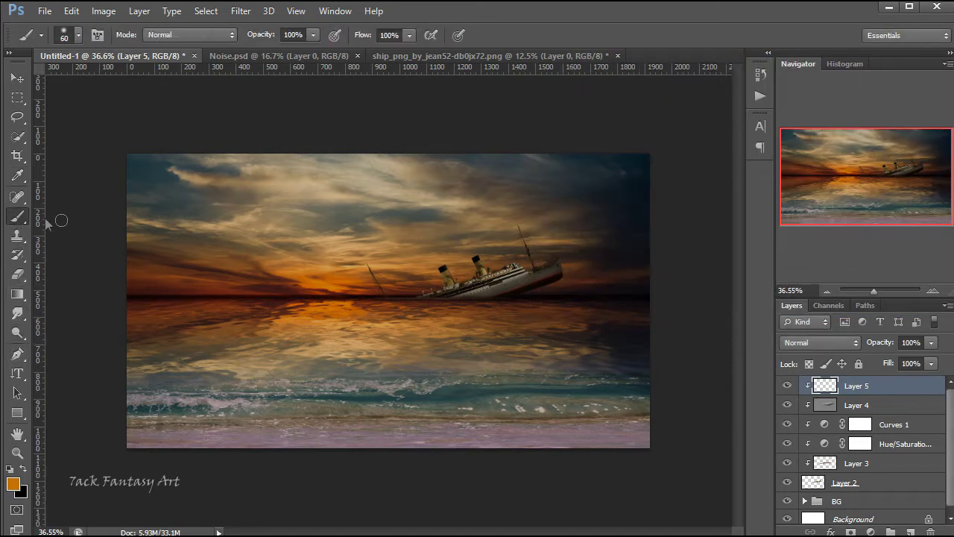
key("bracketright")
key("bracketright")
key("bracketright")
left_click_drag(445, 273, 480, 257)
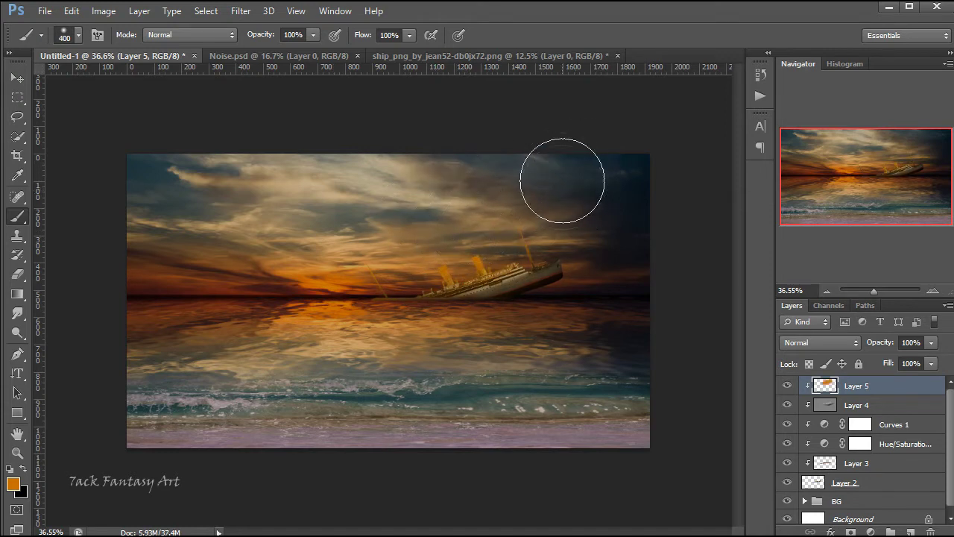
left_click(793, 141)
left_click(931, 343)
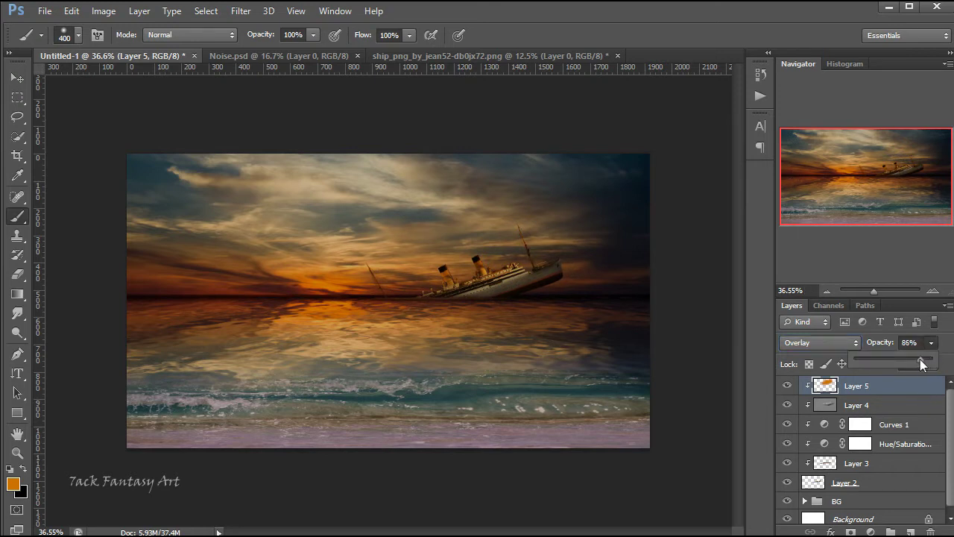
left_click_drag(917, 362, 916, 357)
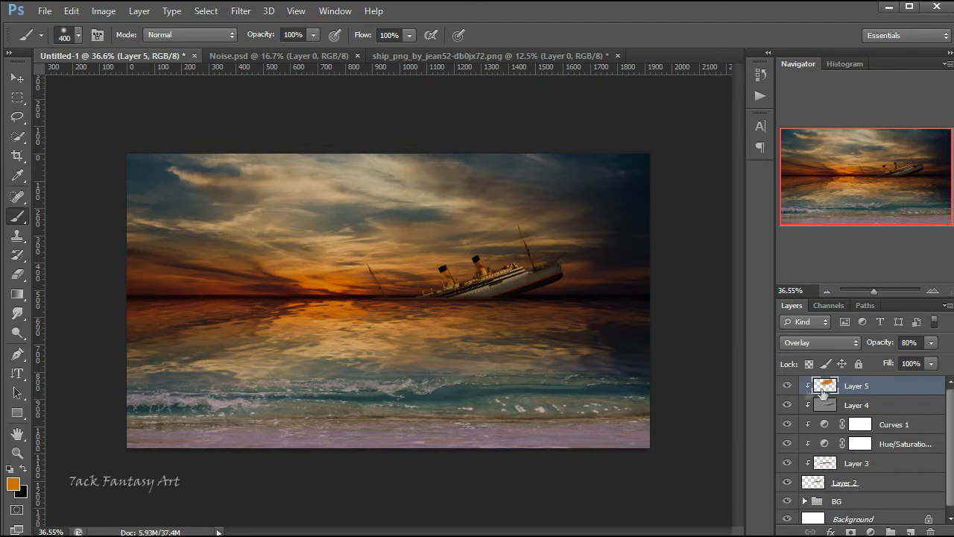
scroll(878, 428, "down", 1)
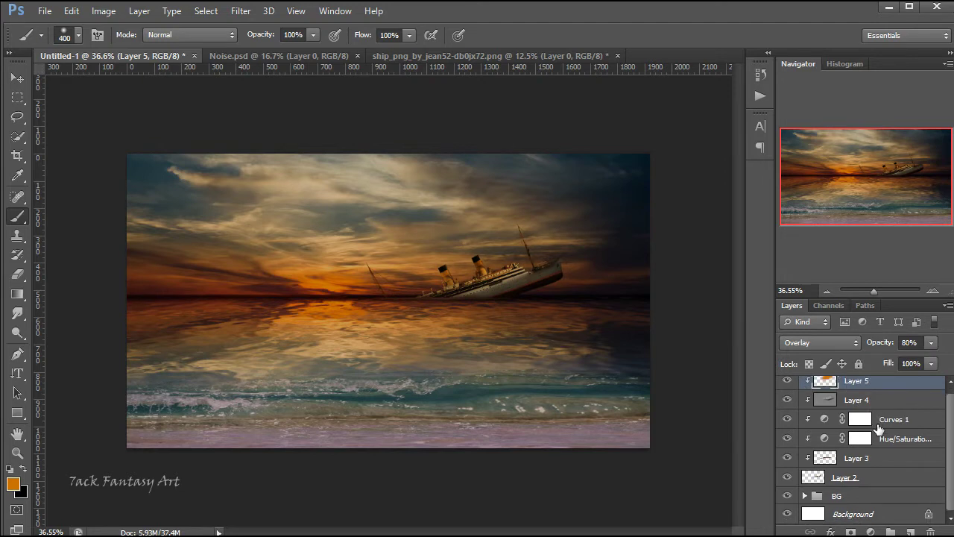
left_click(817, 479)
Duplicate Layer 2, flip the original vertically, and place it just below the waterline.
key("ctrl+j")
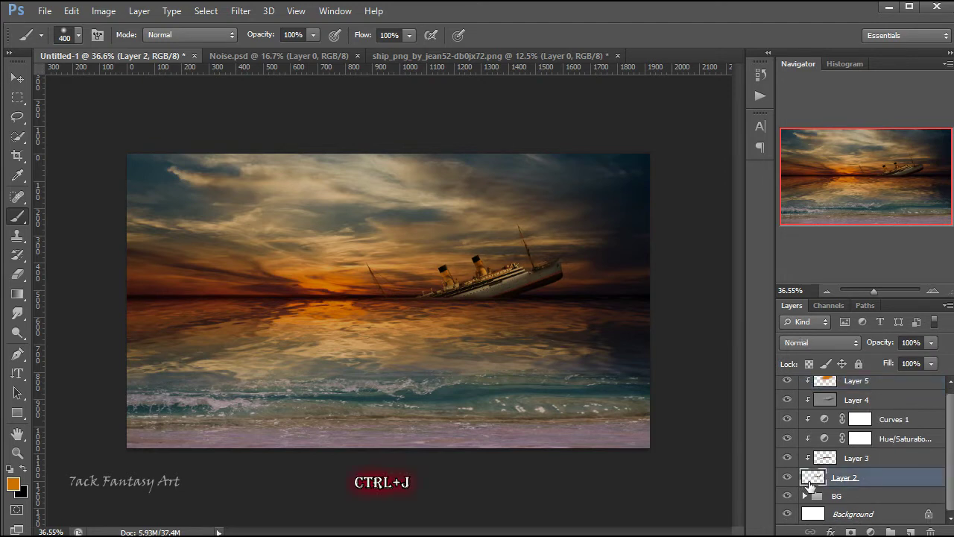
left_click(828, 498)
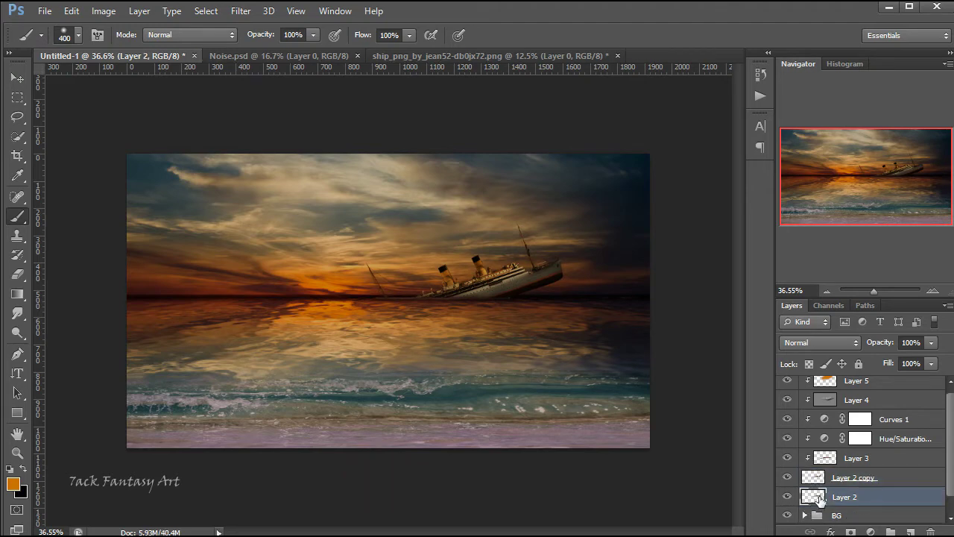
scroll(860, 492, "down", 1)
key("ctrl+t")
right_click(453, 211)
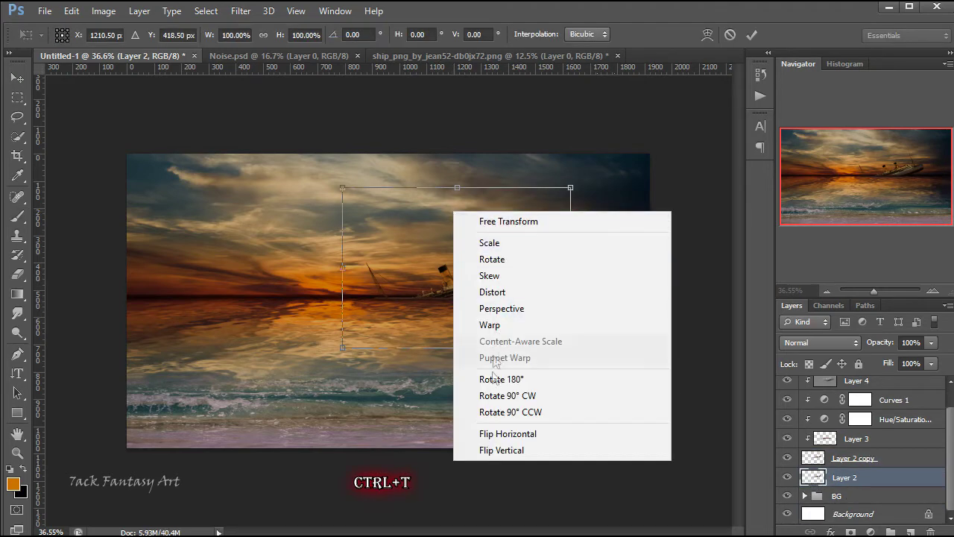
left_click(492, 450)
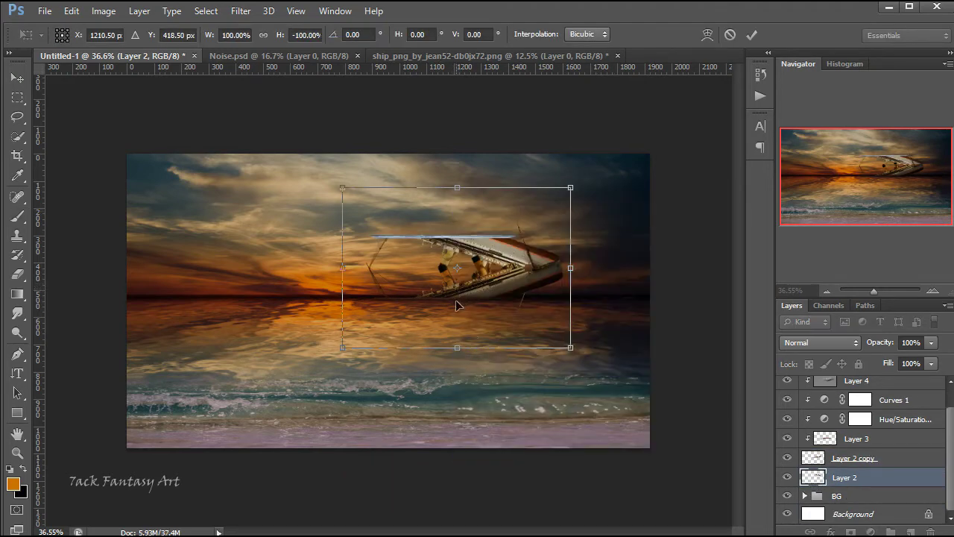
left_click_drag(457, 304, 460, 365)
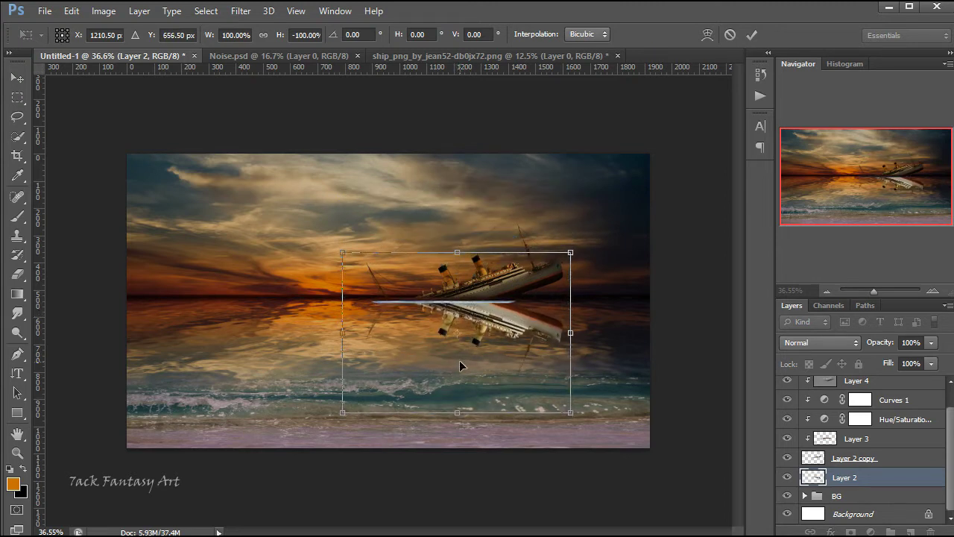
key("Up")
key("Up")
key("Up")
key("Up")
key("Up")
key("Up")
key("Up")
key("Up")
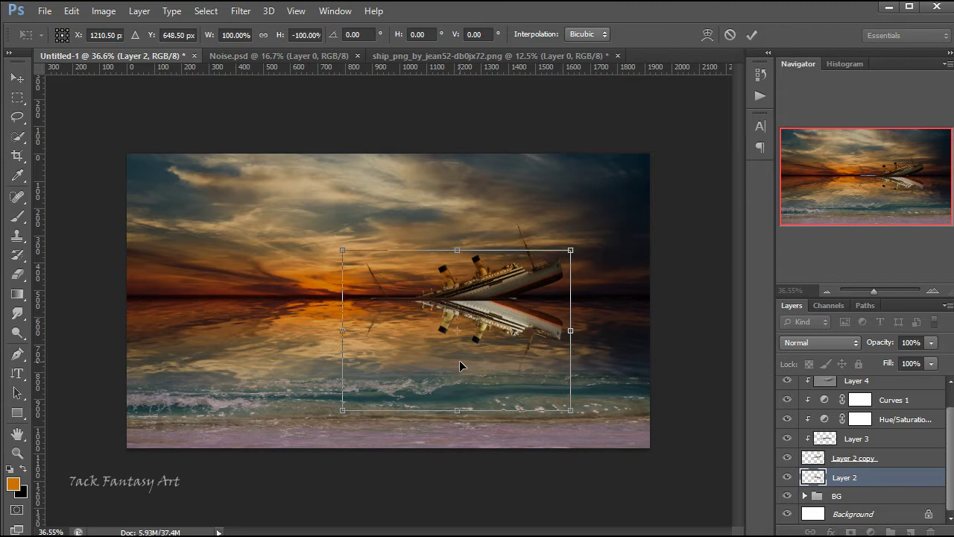
key("Down")
key("Down")
key("Down")
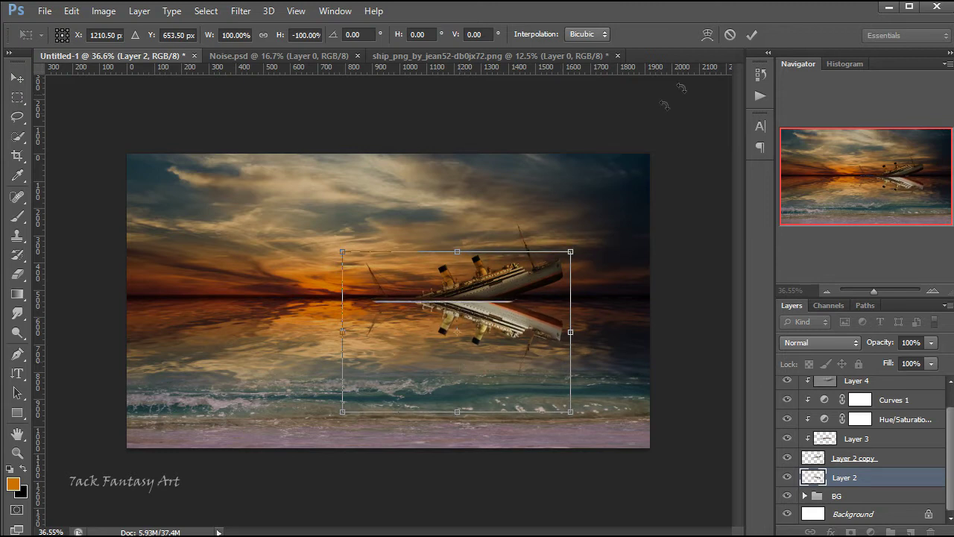
left_click(751, 35)
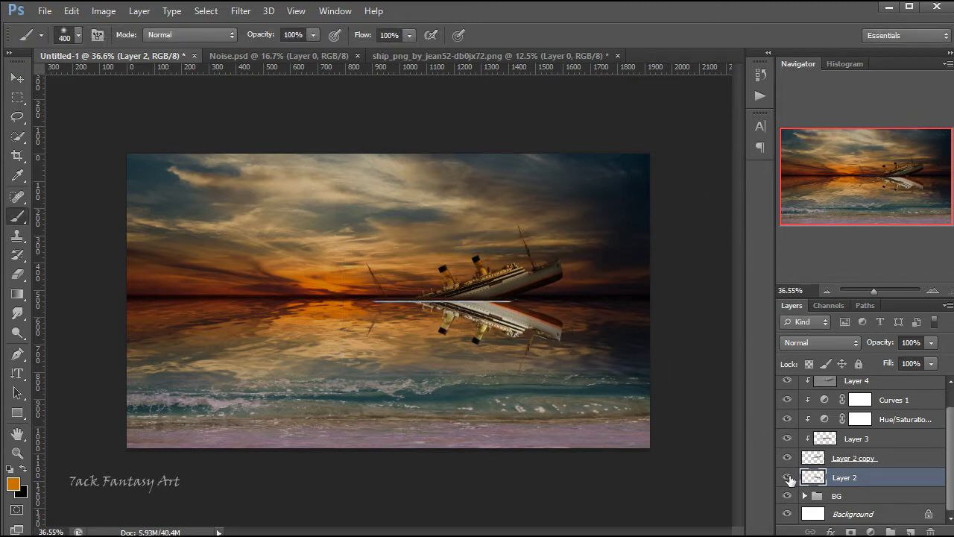
Convert the reflection layer to a Smart Object and apply Displace using the Noise.psd map.
right_click(860, 483)
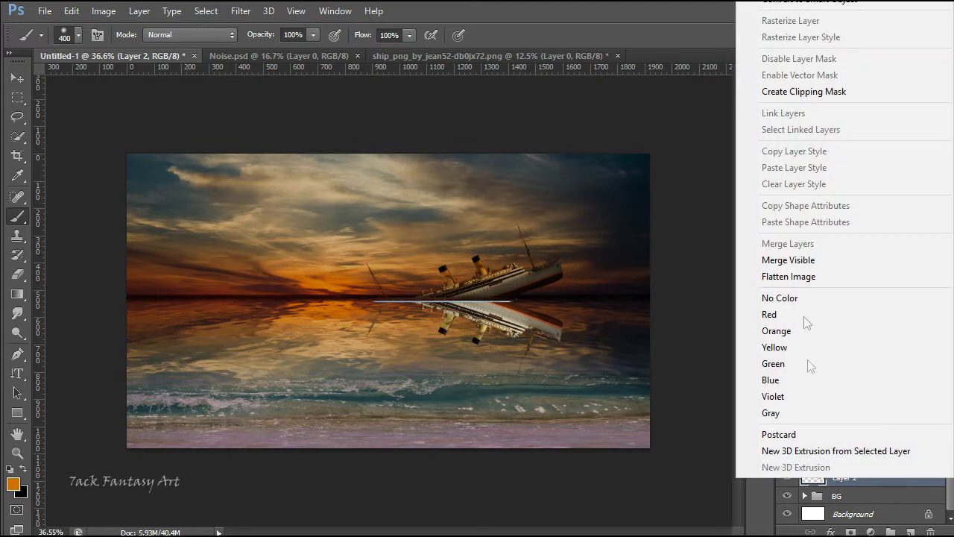
left_click(790, 18)
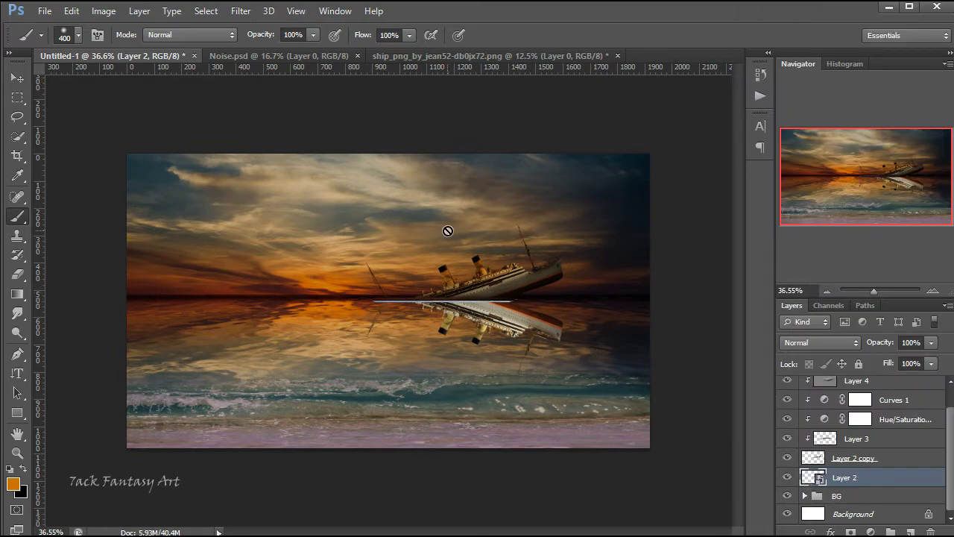
left_click(241, 10)
mouse_move(253, 175)
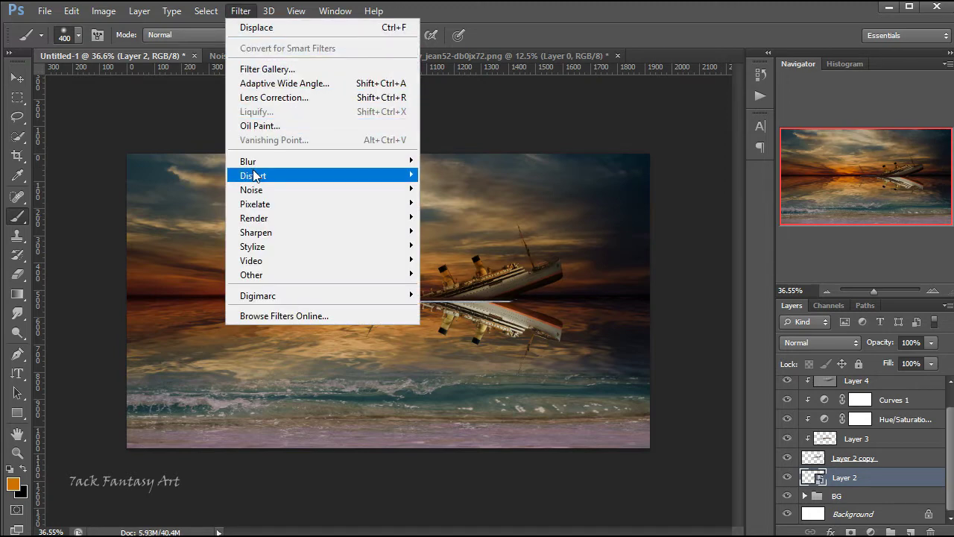
left_click(444, 175)
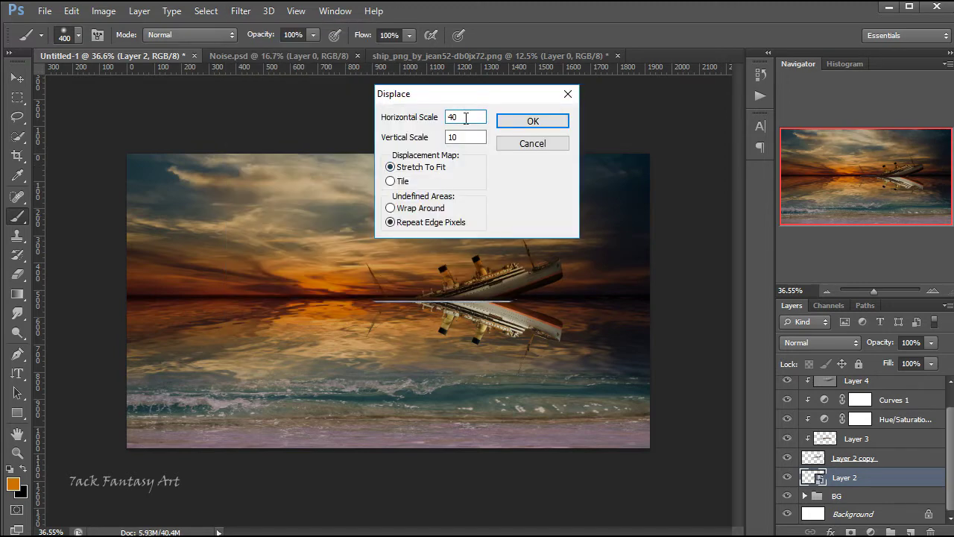
type("0")
left_click(510, 122)
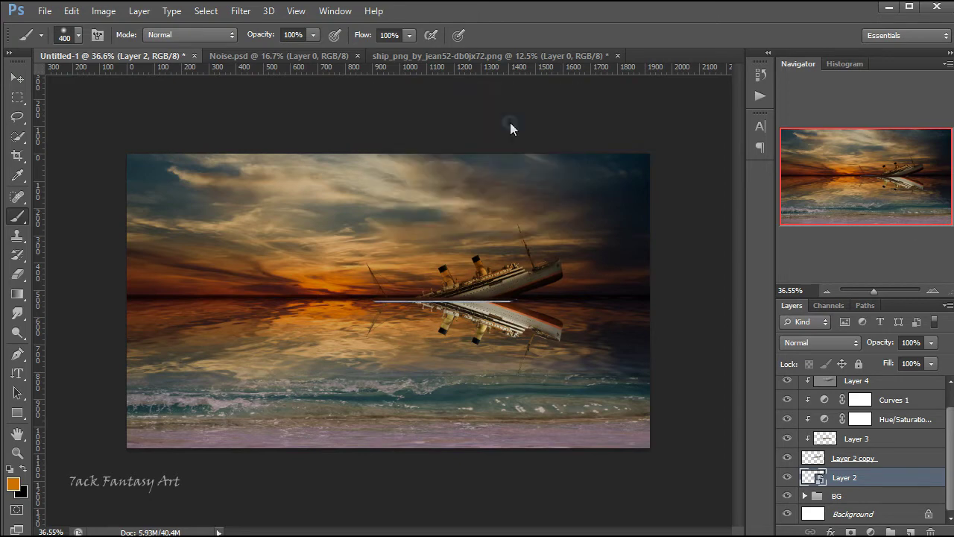
left_click(178, 132)
left_click(671, 424)
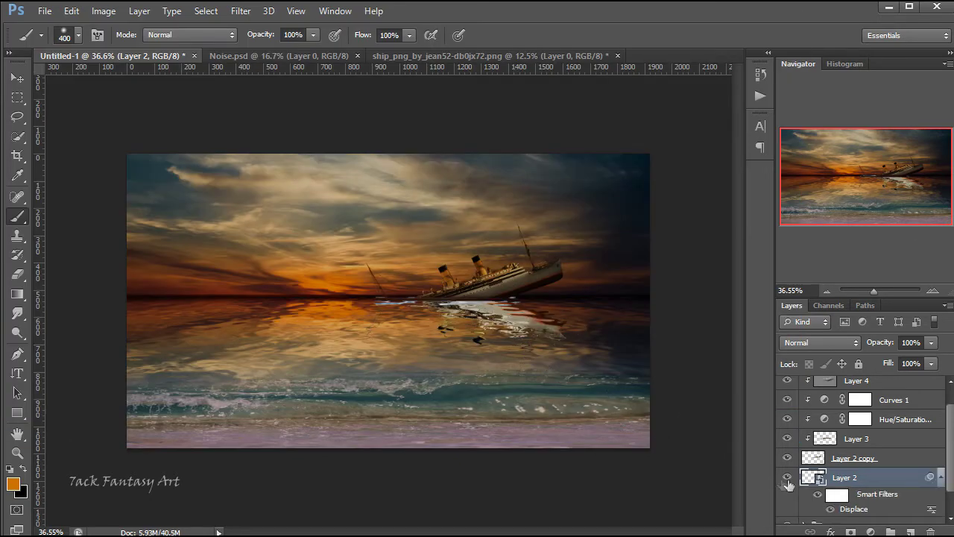
Nudge the rippled reflection three pixels lower with the Move tool.
left_click(18, 79)
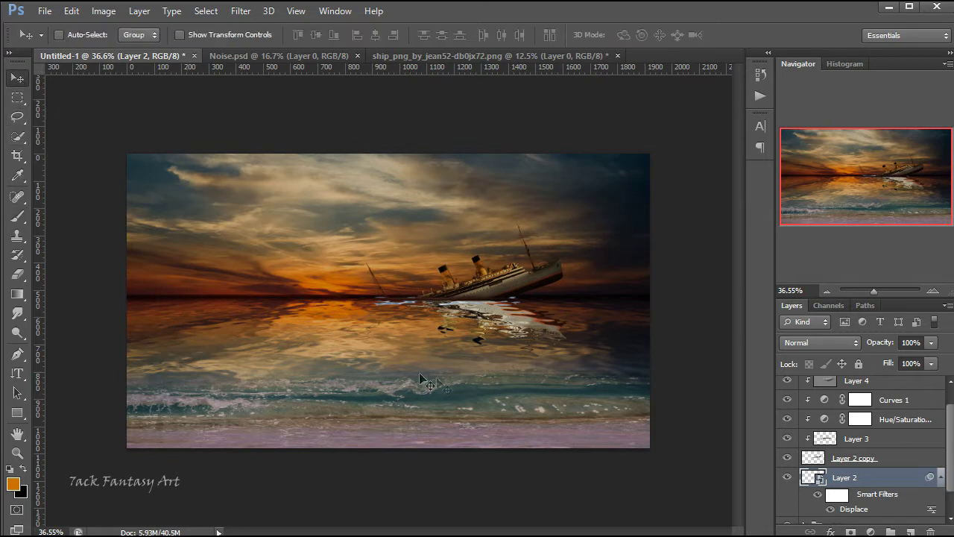
key("Down")
key("Down")
key("Down")
key("Down")
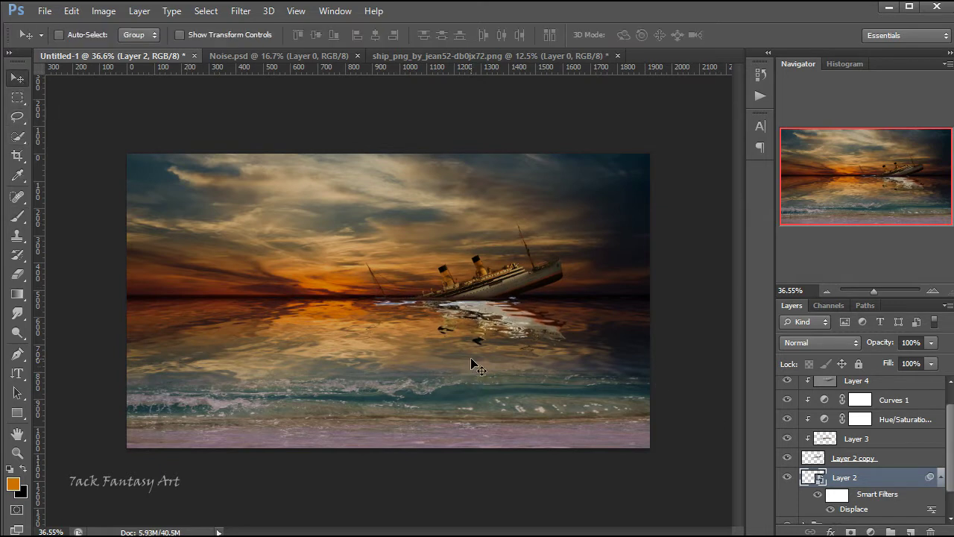
key("Down")
key("Down")
key("Down")
key("Down")
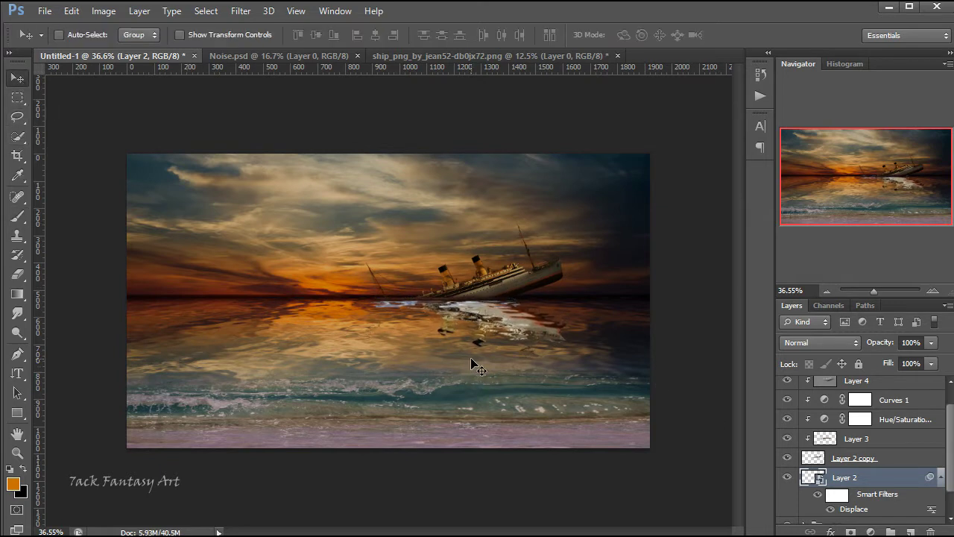
key("Down")
key("Down")
key("Down")
key("Down")
Add a clipped Hue/Saturation adjustment to the ship's reflection (Saturation -15, Lightness -40).
left_click(871, 531)
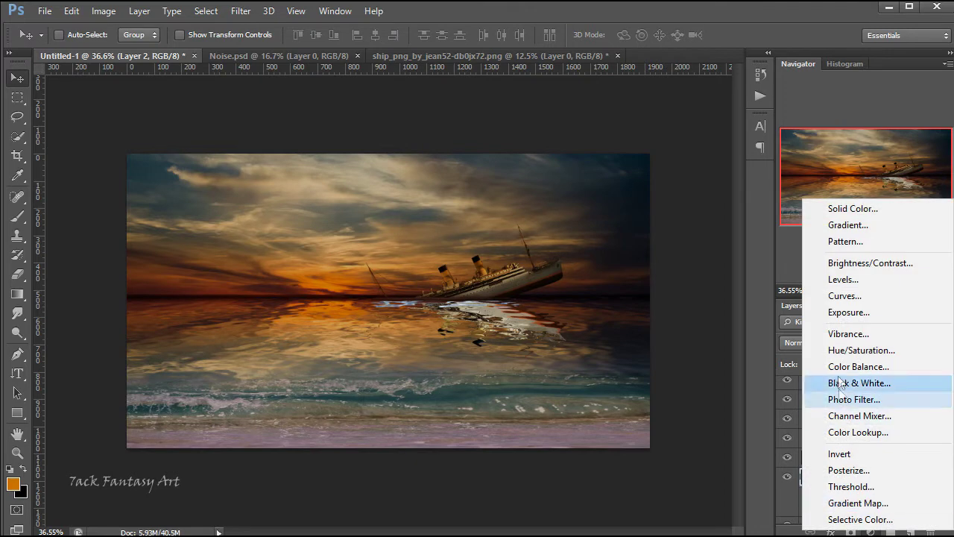
left_click(836, 350)
left_click(740, 460)
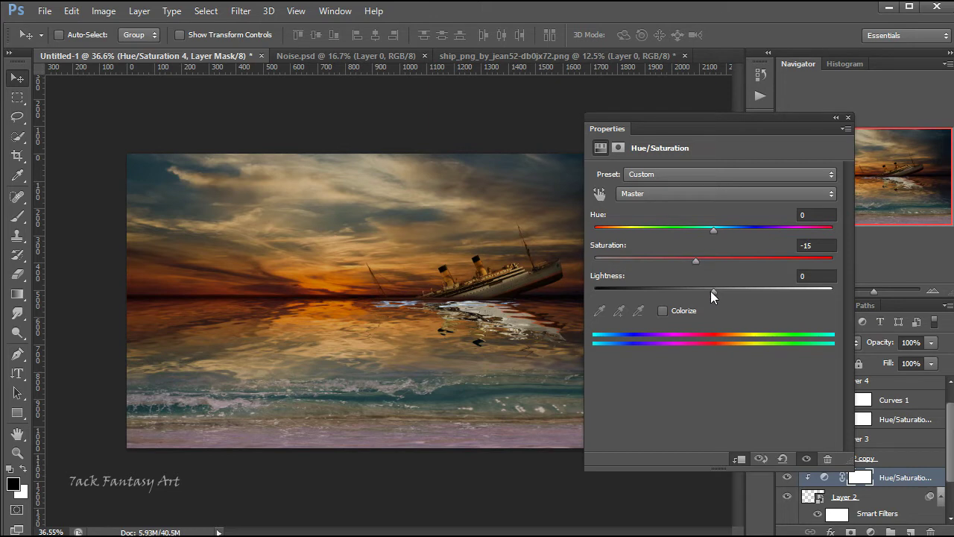
left_click_drag(711, 290, 666, 290)
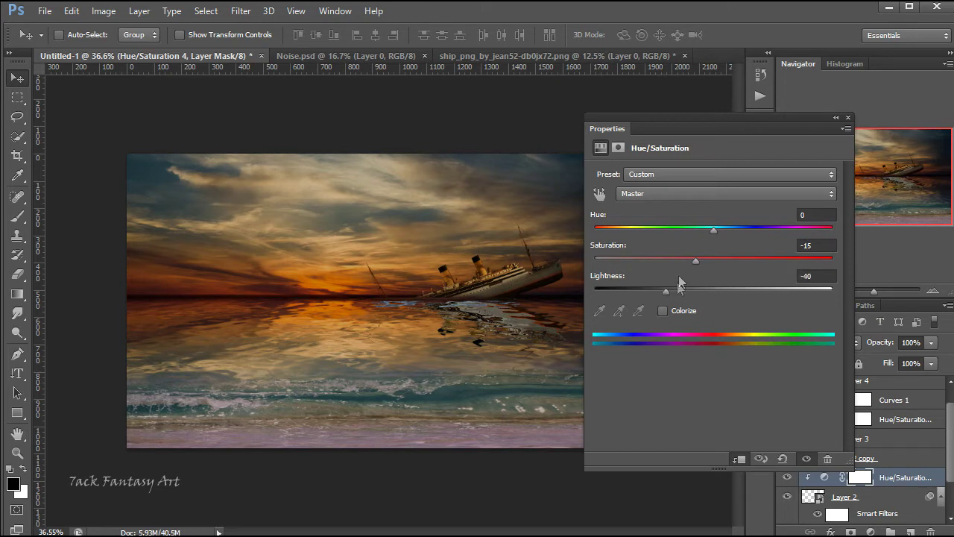
left_click(846, 117)
Add Layer 6 clipped to the reflection and paint orange over it.
left_click(911, 531)
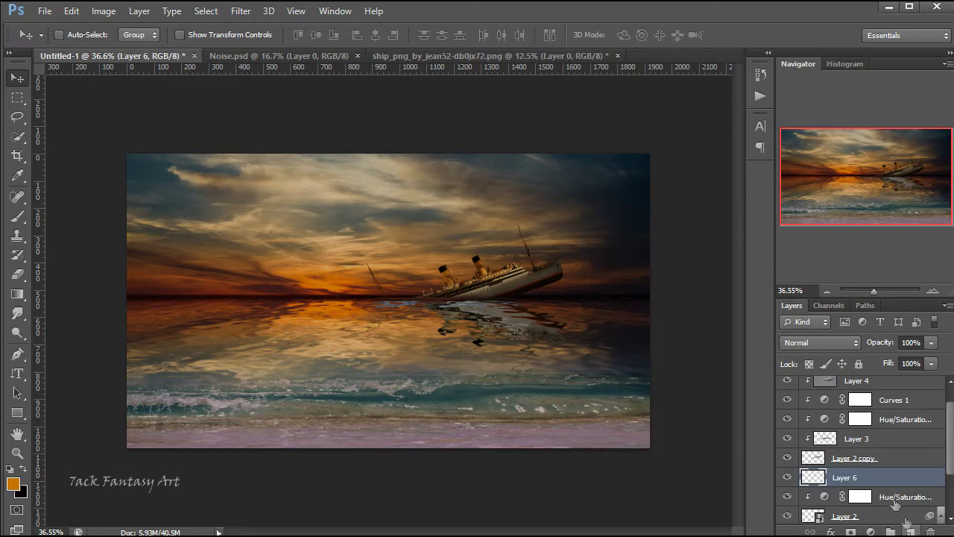
right_click(880, 485)
left_click(804, 91)
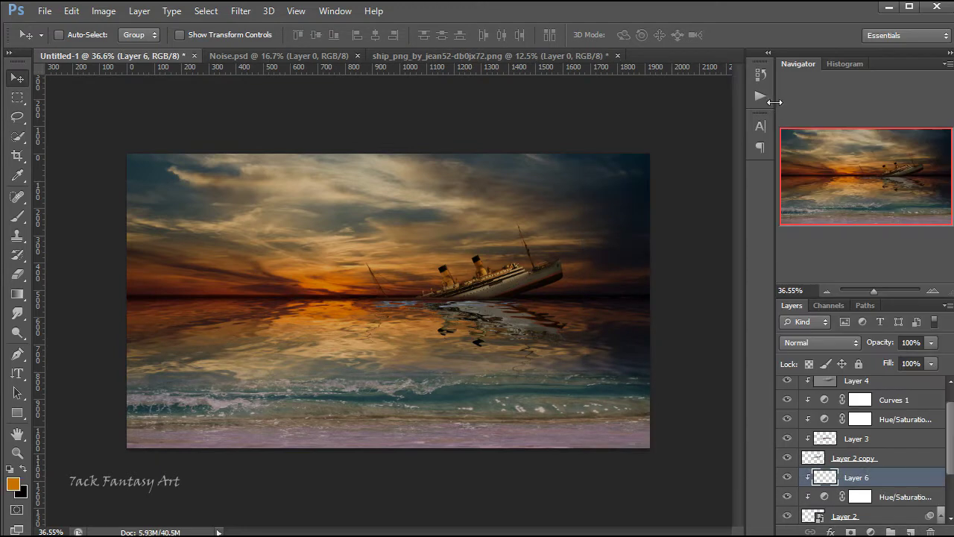
left_click(18, 216)
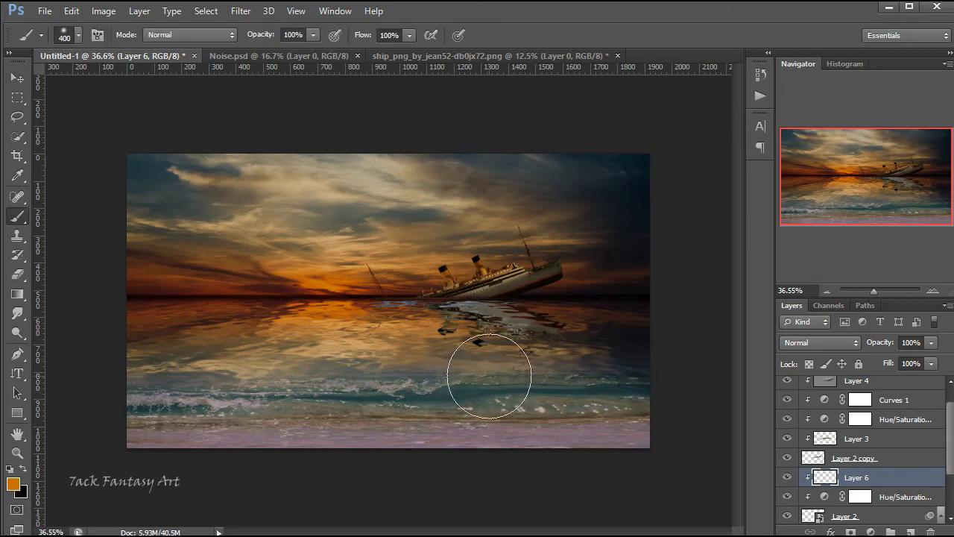
left_click_drag(487, 369, 443, 328)
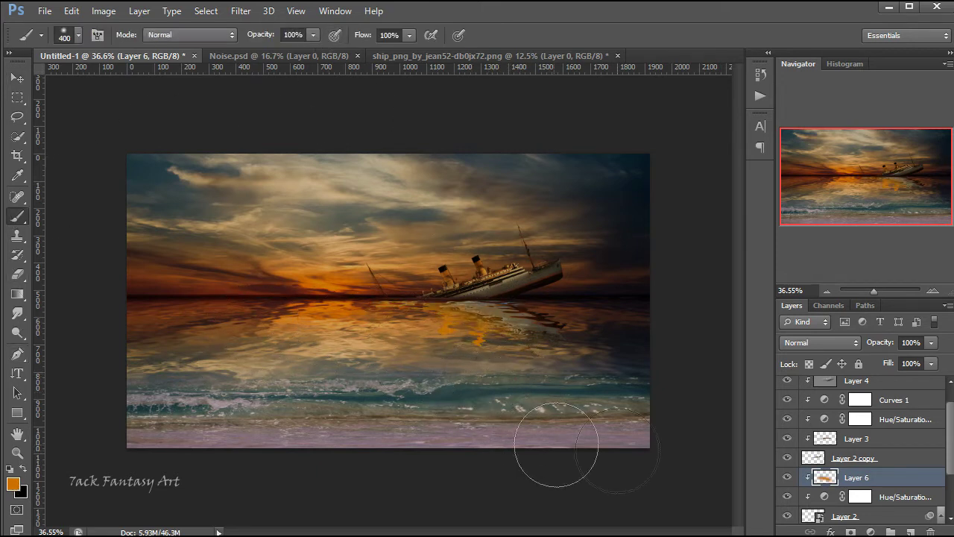
Set Layer 6 to Overlay at 80% opacity, then select Layer 2.
left_click(820, 341)
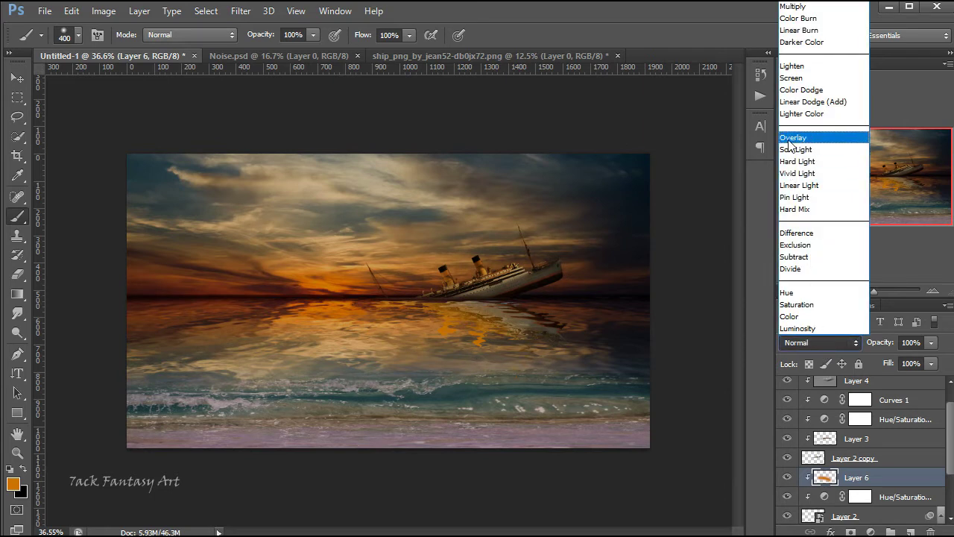
left_click(812, 135)
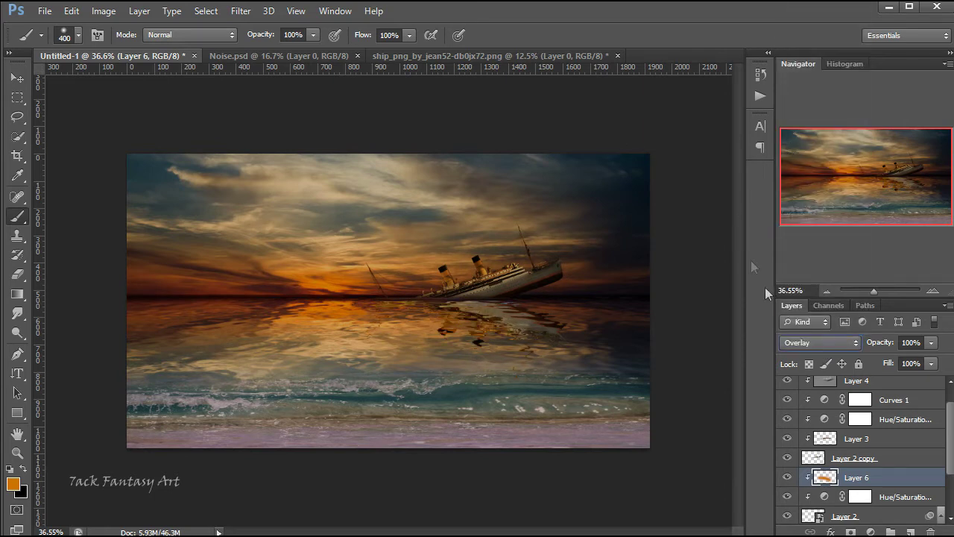
left_click(930, 343)
left_click(932, 344)
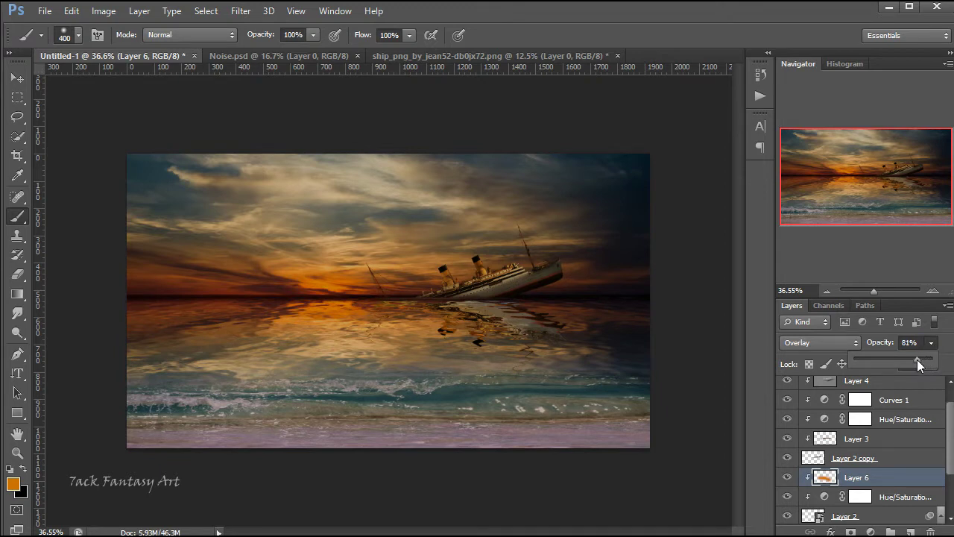
left_click(787, 477)
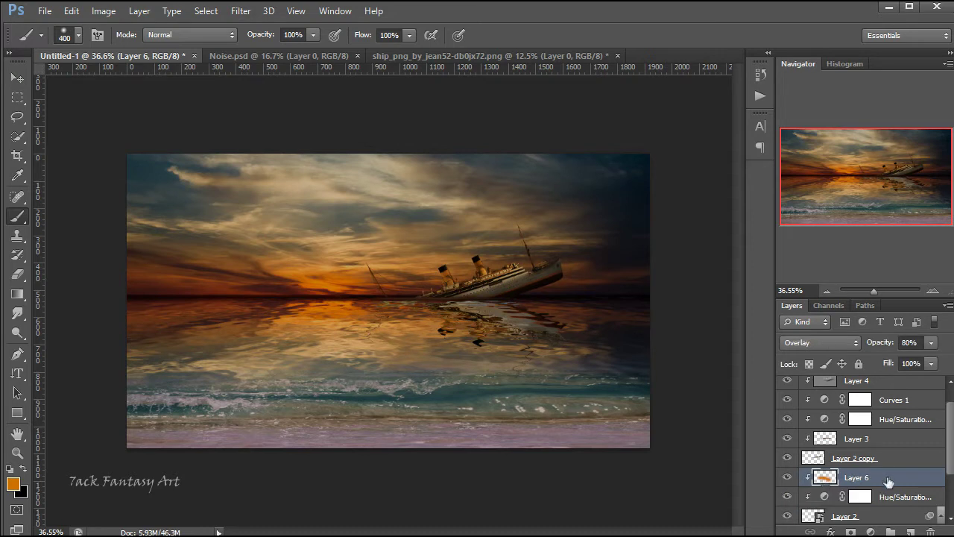
scroll(887, 485, "down", 3)
scroll(894, 499, "down", 1)
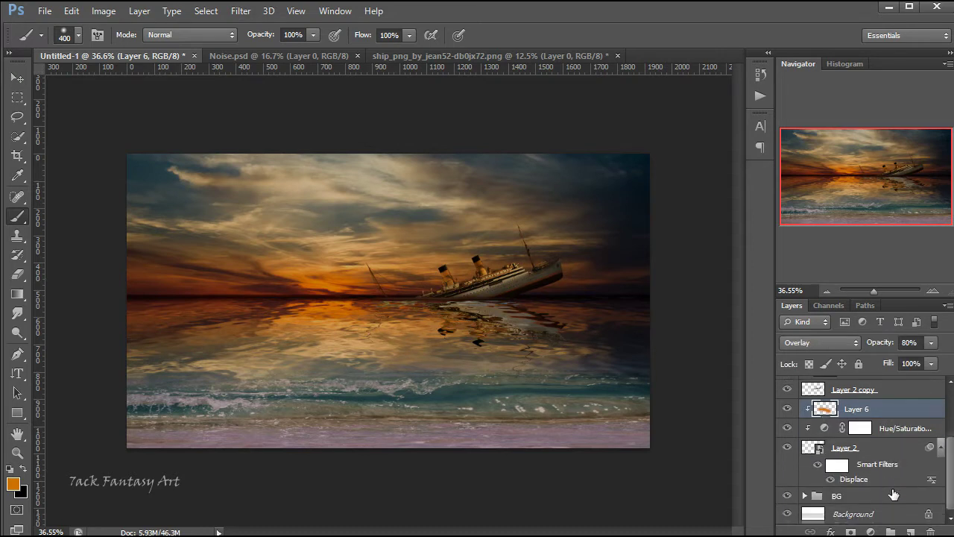
left_click(886, 446)
Group Layers 2 through 5 into a group named Boat.
scroll(887, 455, "up", 5)
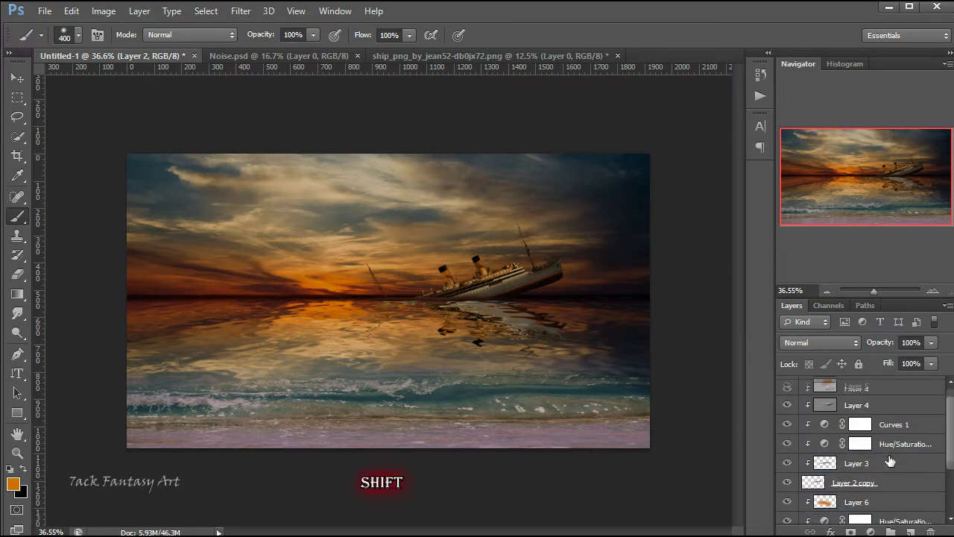
left_click(881, 387, "shift")
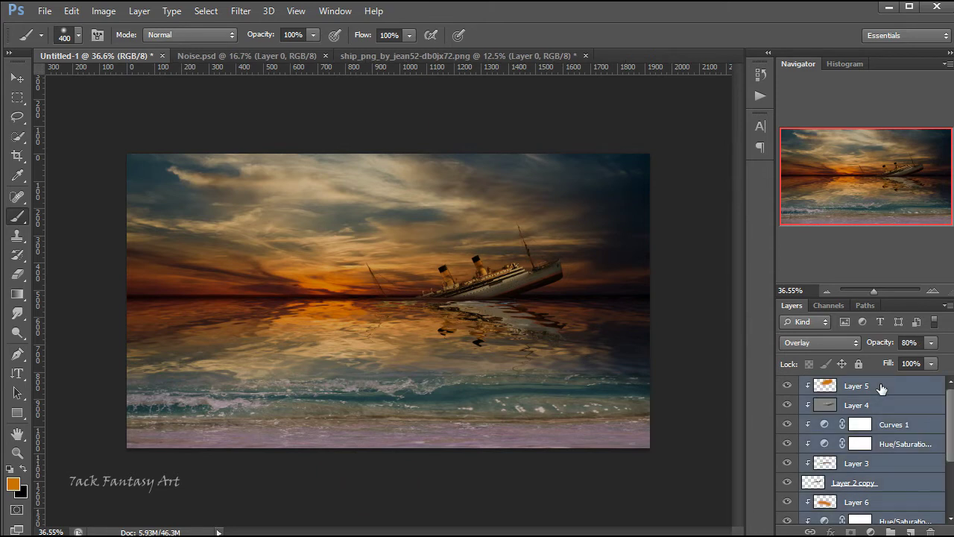
key("ctrl+g")
double_click(847, 386)
type("Boat")
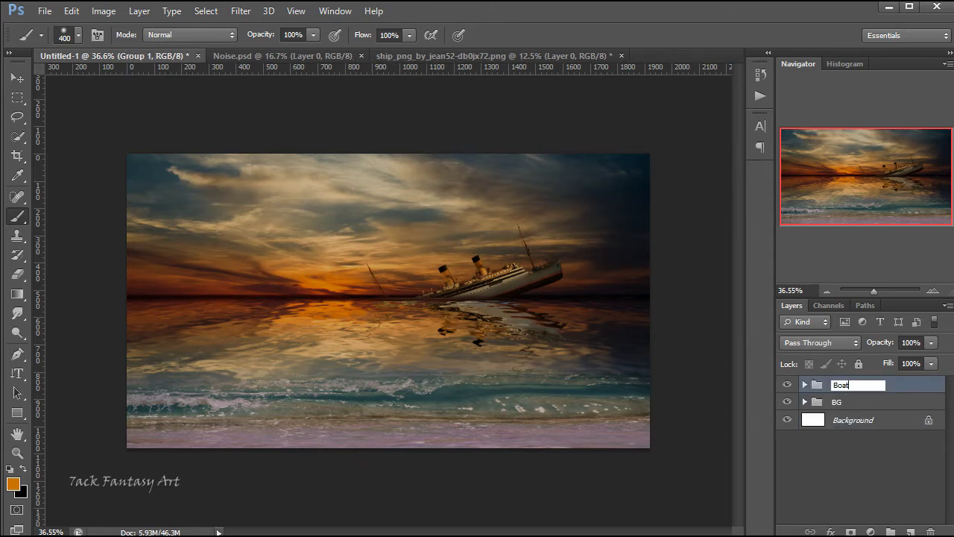
key("Return")
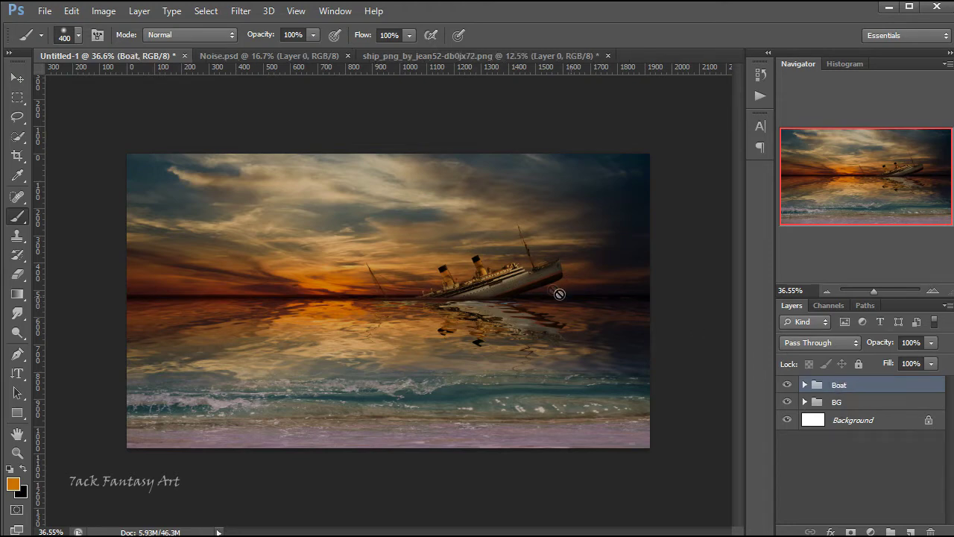
Open the seraphim stock reference 38 photo of the seated woman.
left_click(45, 10)
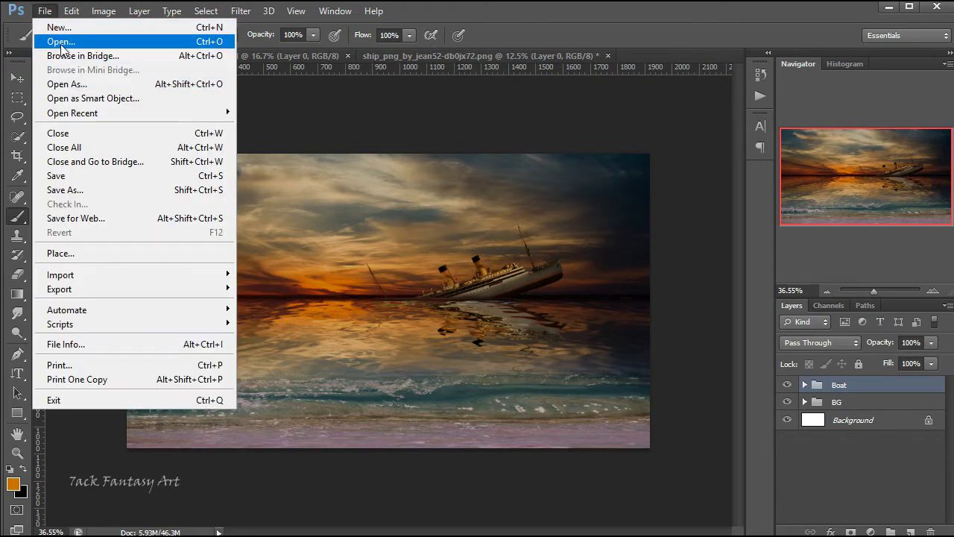
left_click(53, 42)
left_click(628, 113)
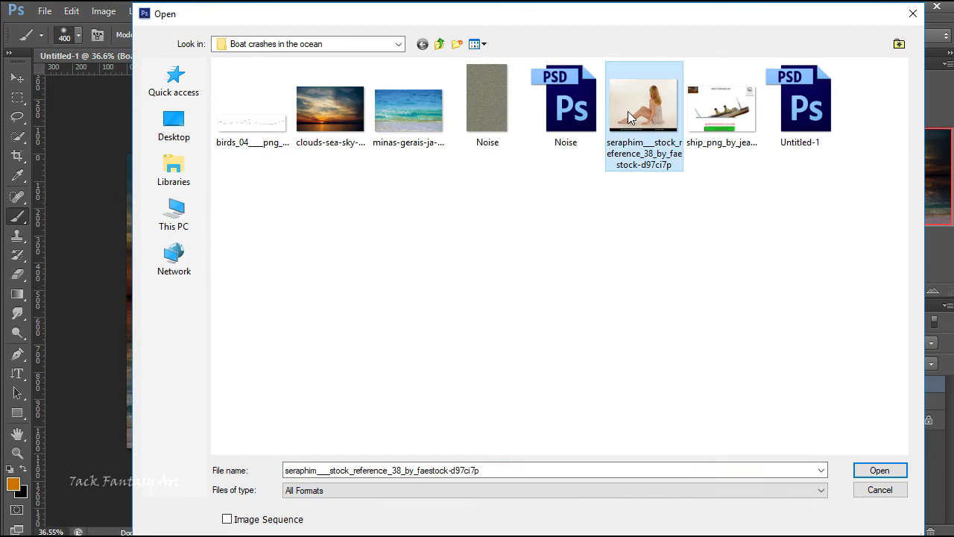
left_click(859, 470)
Accept the profile notice and quick-select the woman's hair, body, dress and hand.
left_click(545, 261)
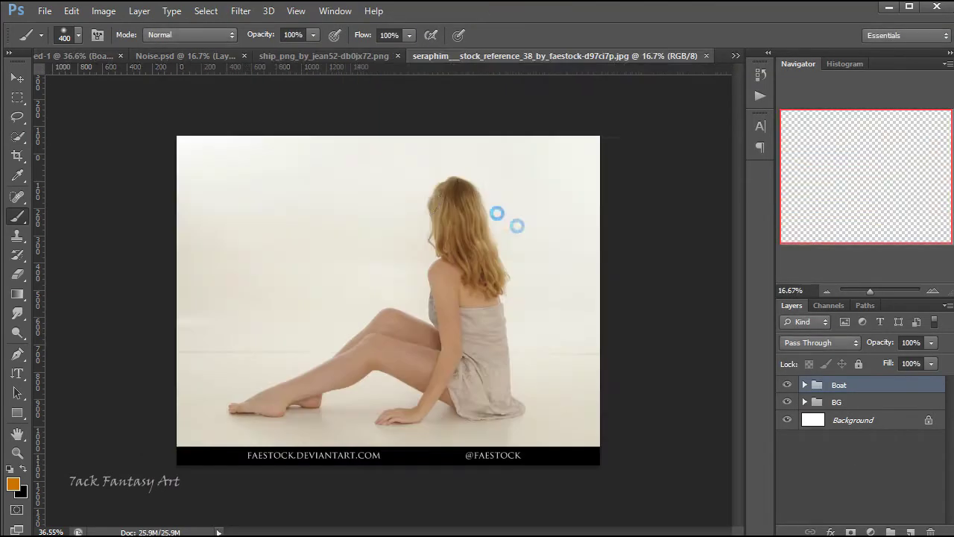
left_click(17, 137)
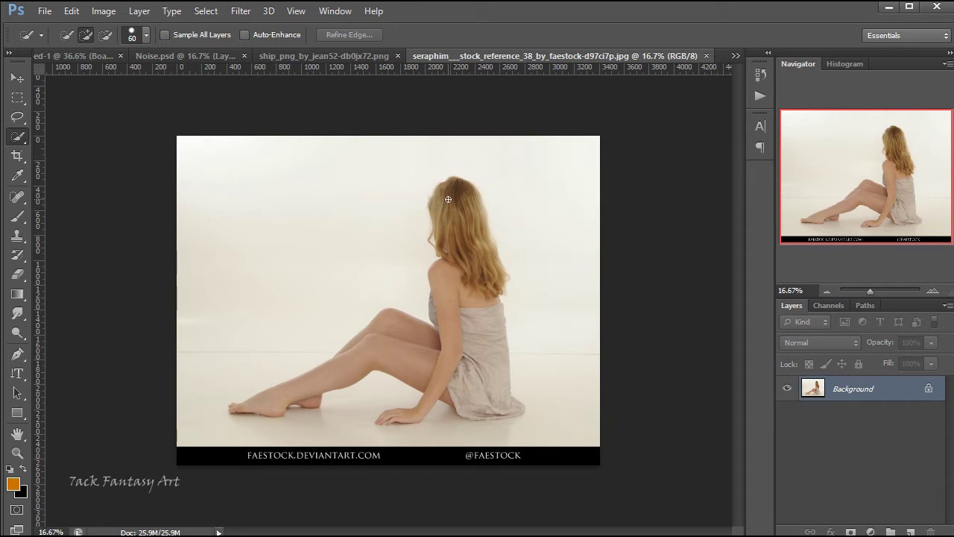
key("bracketright")
mouse_move(451, 205)
left_mouse_down()
mouse_move(396, 358)
mouse_move(300, 386)
left_mouse_up()
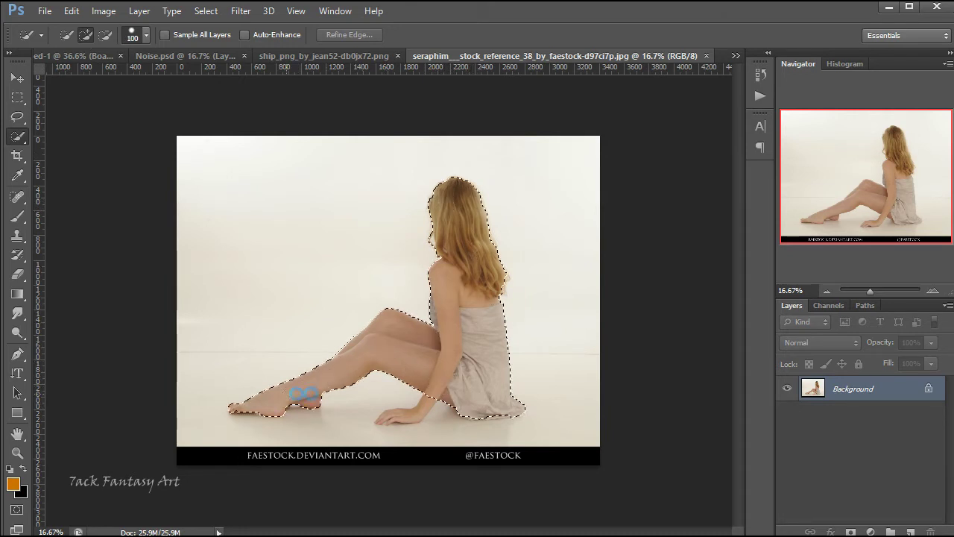
key("bracketleft")
key("bracketleft")
left_click(412, 413)
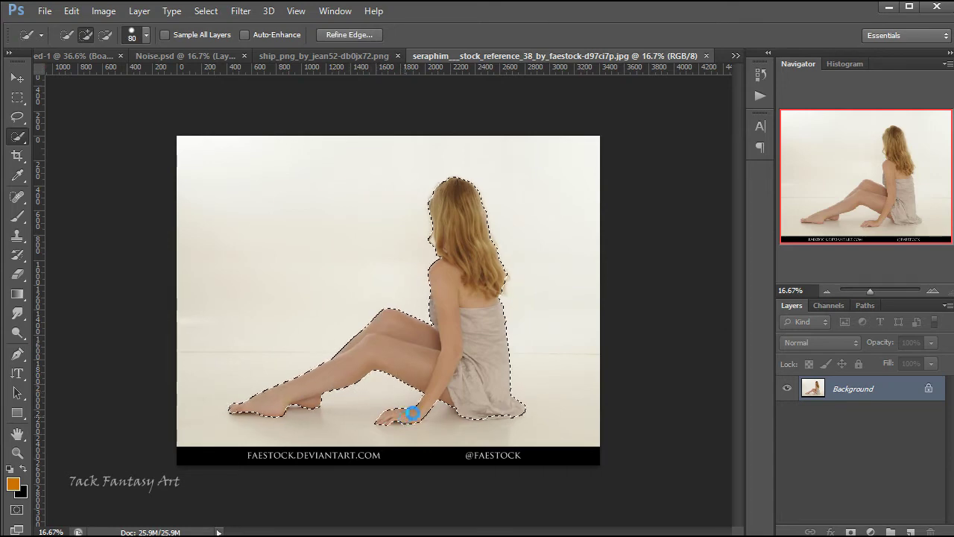
Refine the selection edges with a 15 px brush and add a layer mask isolating the woman.
key("ctrl+plus")
key("ctrl+plus")
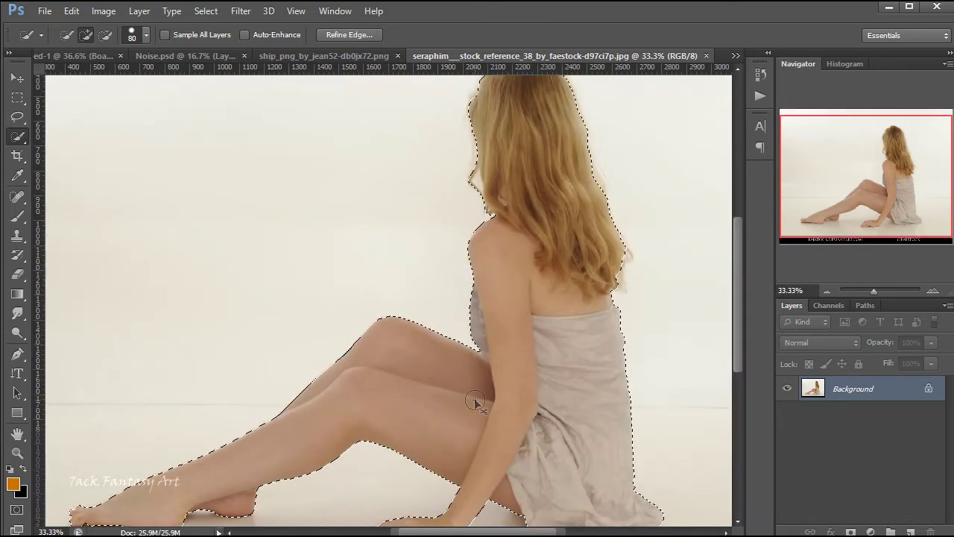
scroll(476, 403, "down", 3)
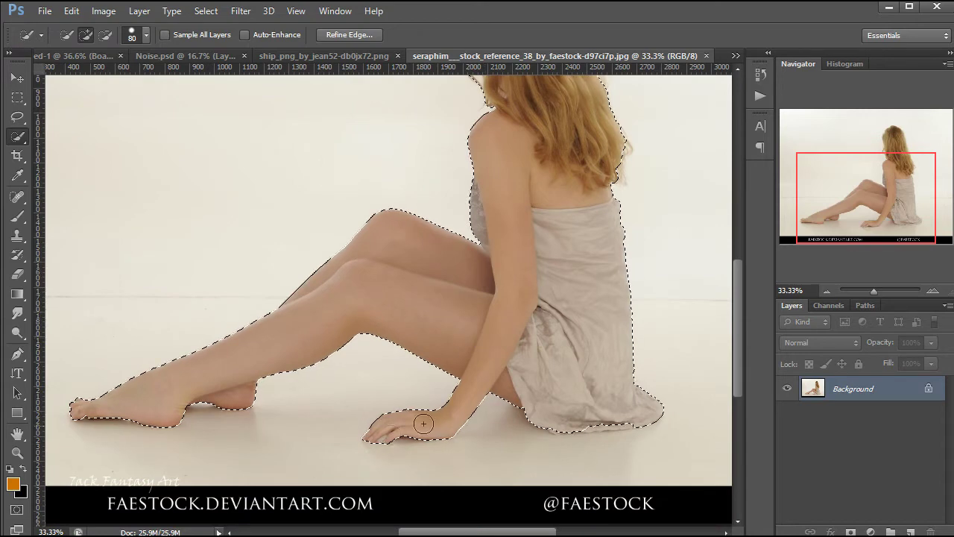
key("bracketleft")
key("bracketleft")
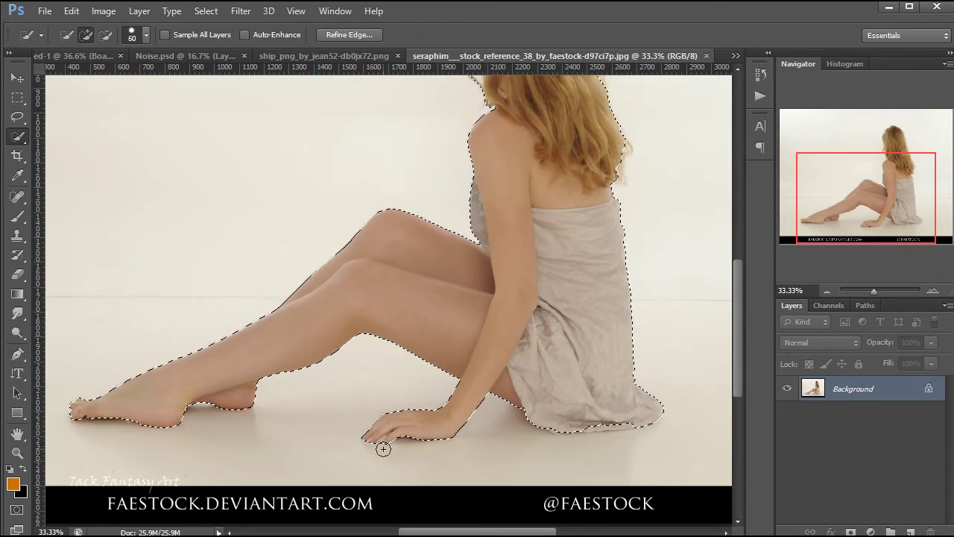
key("bracketleft")
key("bracketleft")
key("bracketleft")
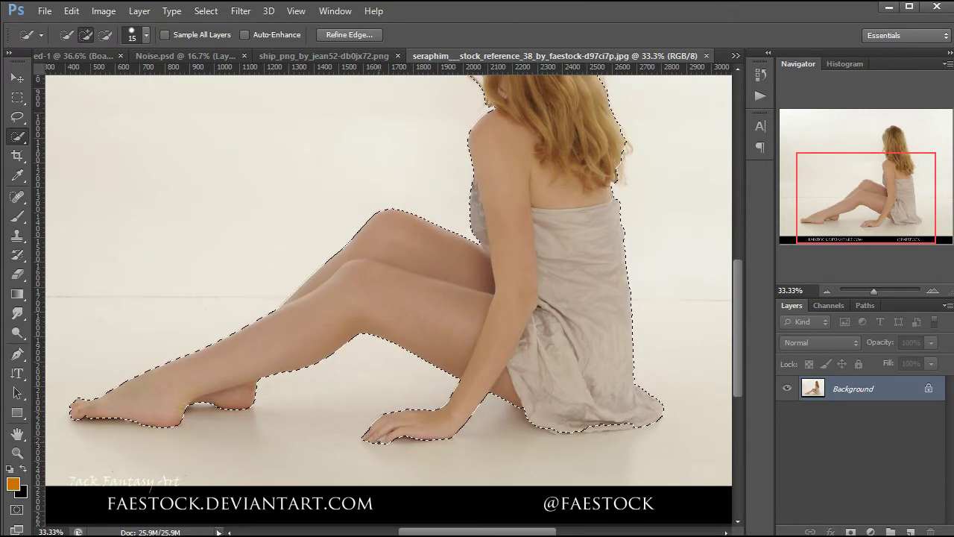
scroll(583, 348, "up", 5)
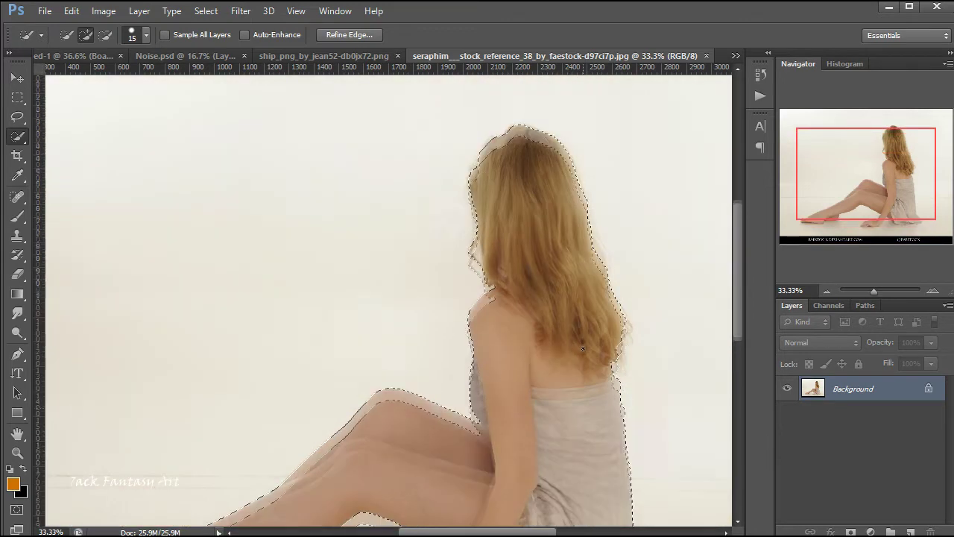
scroll(583, 348, "up", 1)
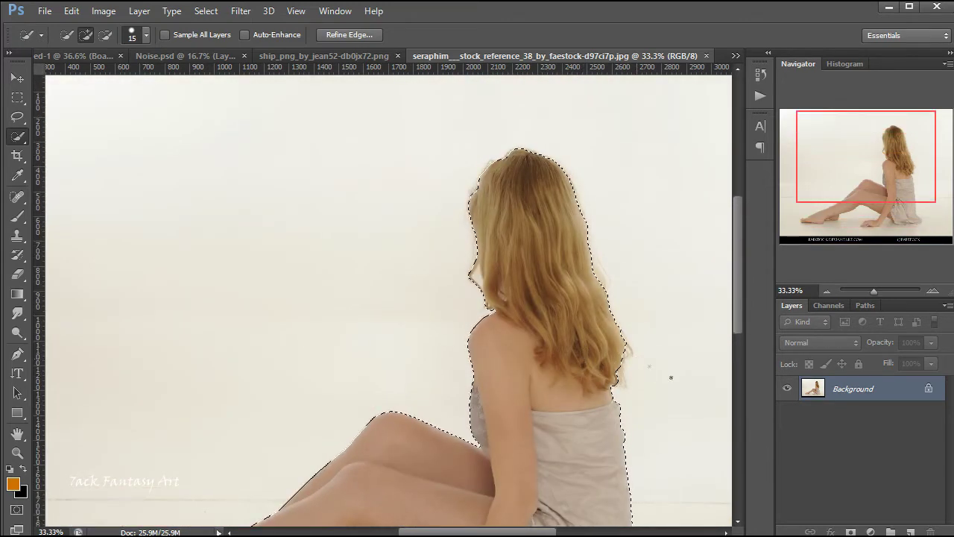
left_click(851, 532)
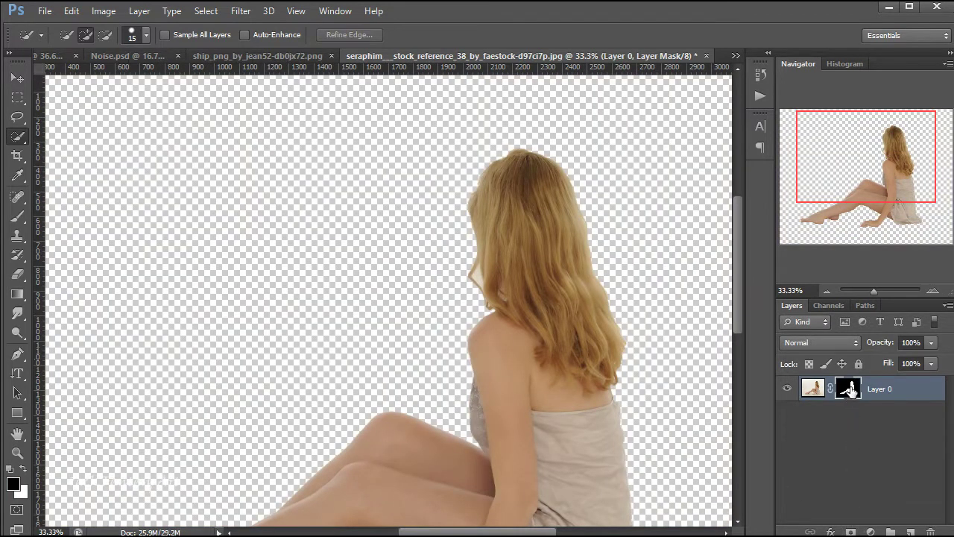
right_click(851, 389)
Refine the mask along the hair's left edge, then apply the layer mask permanently.
left_click(802, 512)
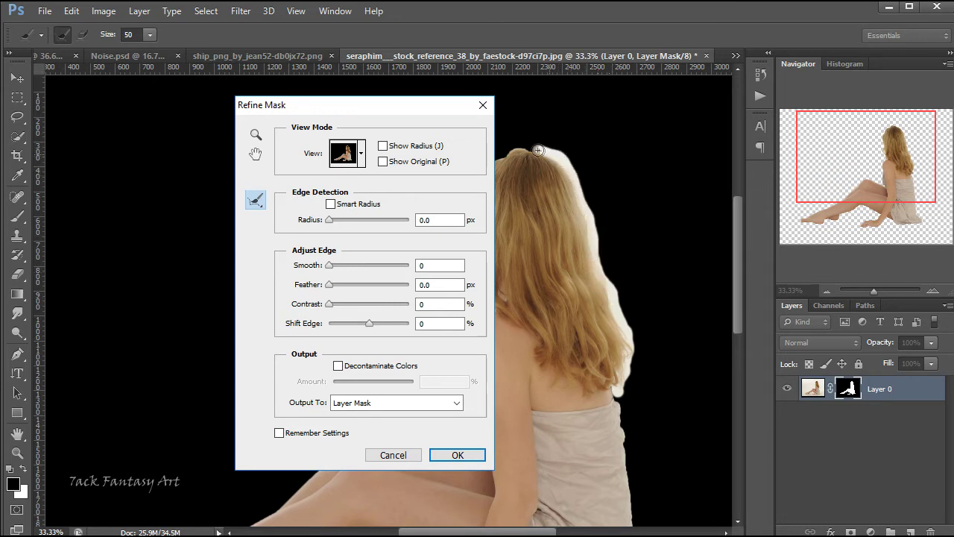
left_click_drag(375, 105, 782, 119)
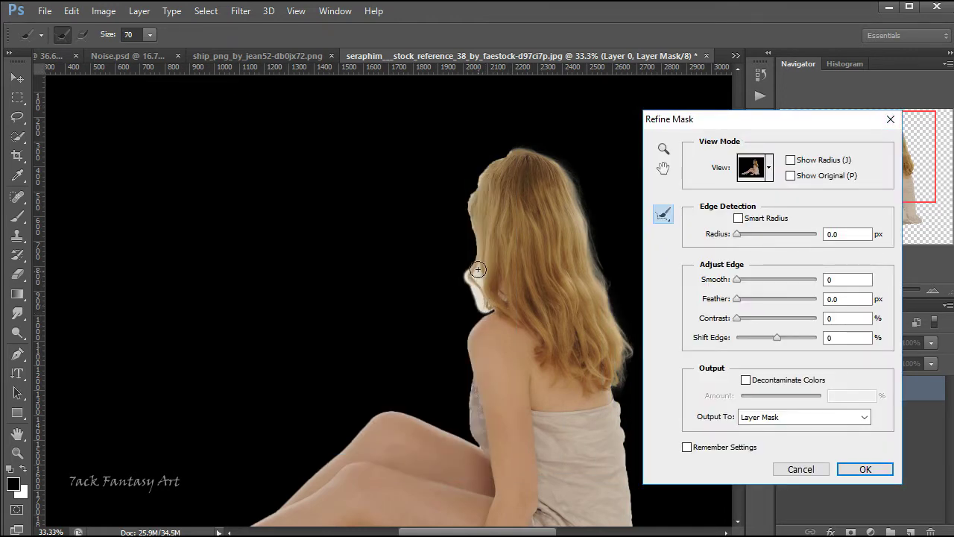
mouse_move(478, 270)
left_mouse_down()
mouse_move(471, 186)
mouse_move(510, 152)
left_mouse_up()
left_click(861, 470)
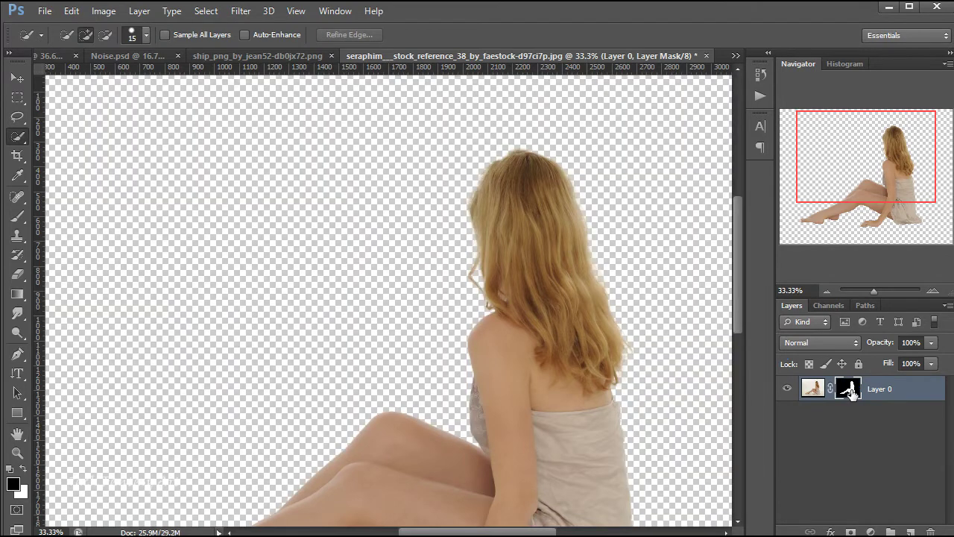
right_click(852, 393)
left_click(805, 438)
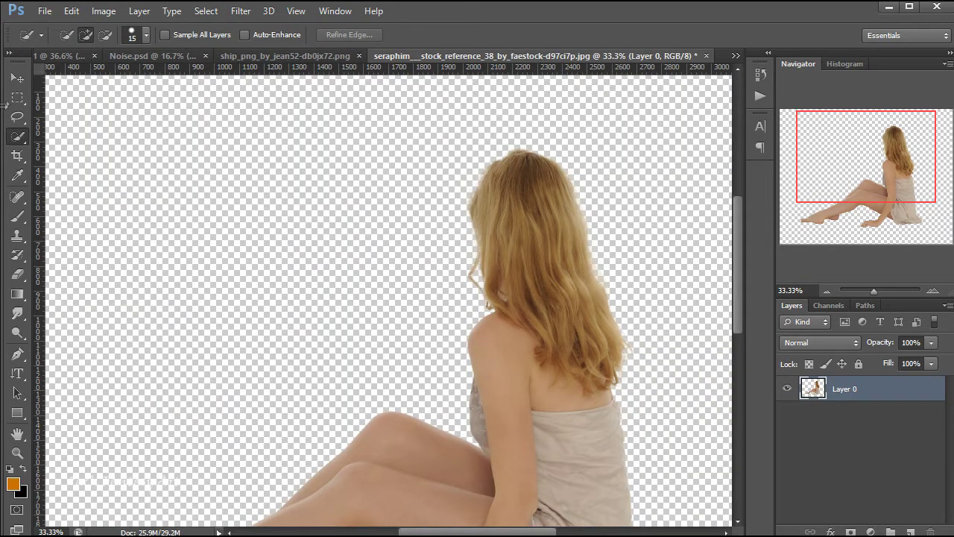
left_click(19, 79)
Drag the woman into the seascape and scale her down to about 27%.
mouse_move(519, 242)
left_mouse_down()
mouse_move(333, 237)
mouse_move(349, 247)
left_mouse_up()
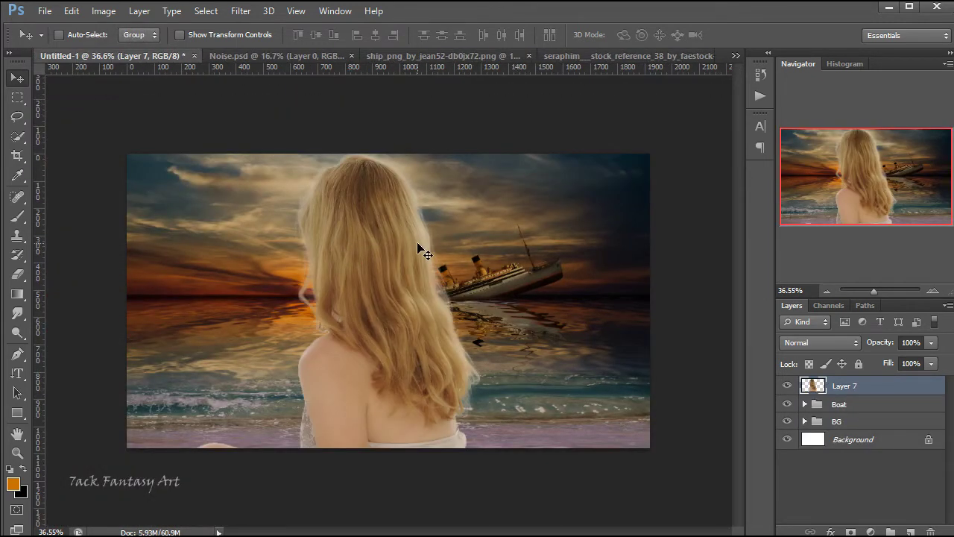
key("ctrl+minus")
key("ctrl+minus")
key("ctrl+t")
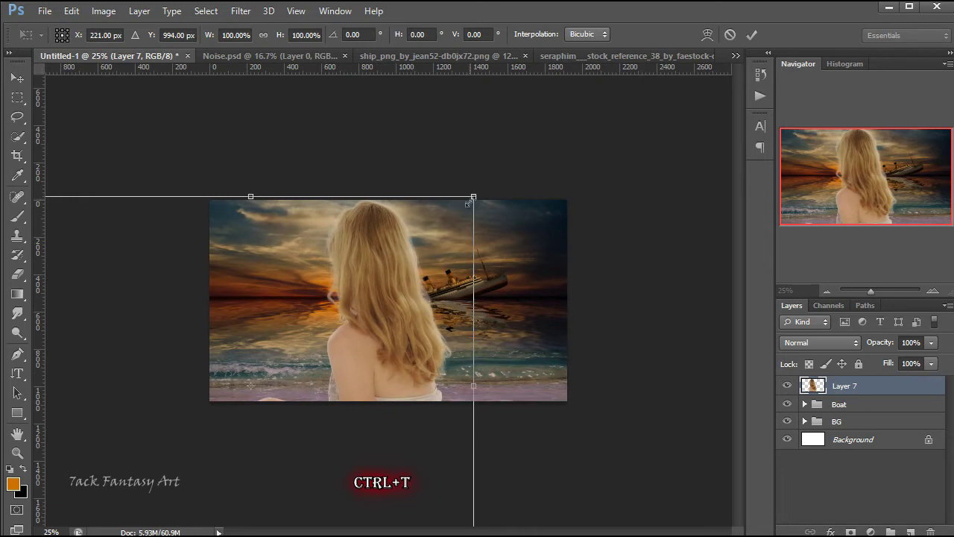
left_click_drag(471, 199, 149, 468)
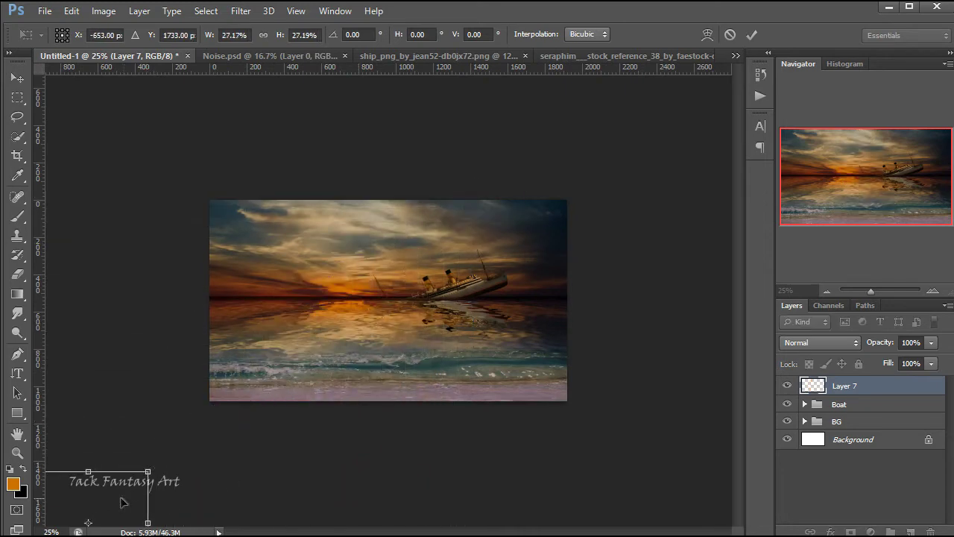
left_click_drag(123, 503, 372, 285)
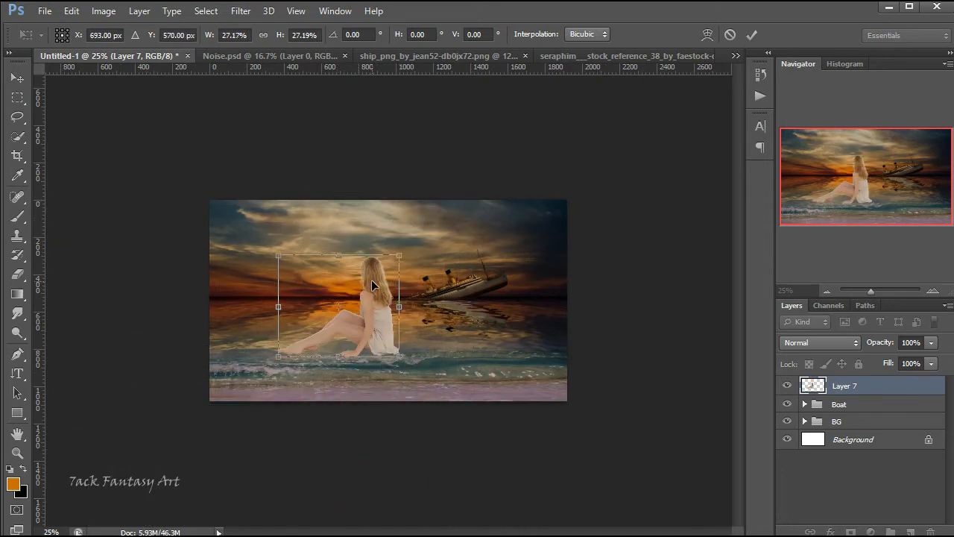
key("ctrl+0")
Flip her horizontally, shrink to about 23.67%, and set her in the surf left of the ship.
right_click(344, 268)
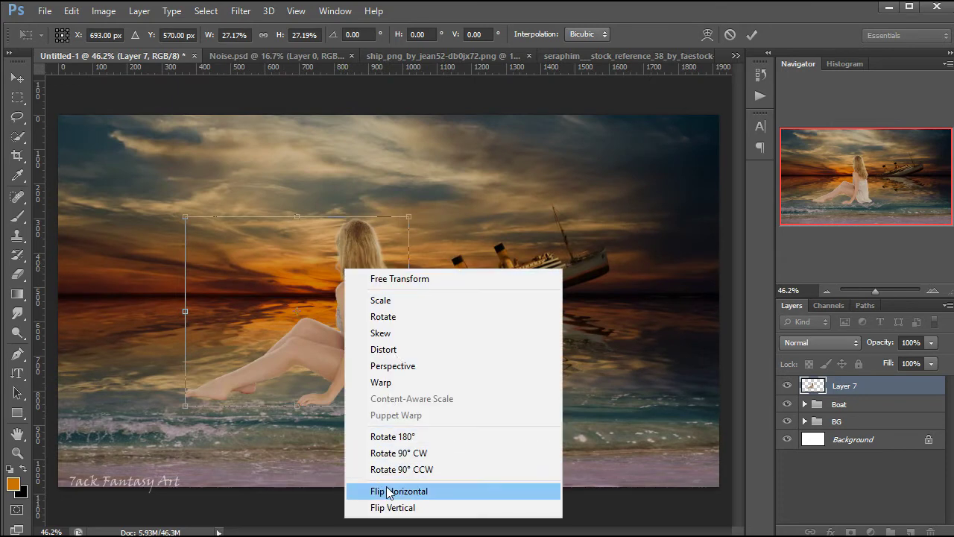
left_click(387, 491)
left_click_drag(235, 339, 295, 363)
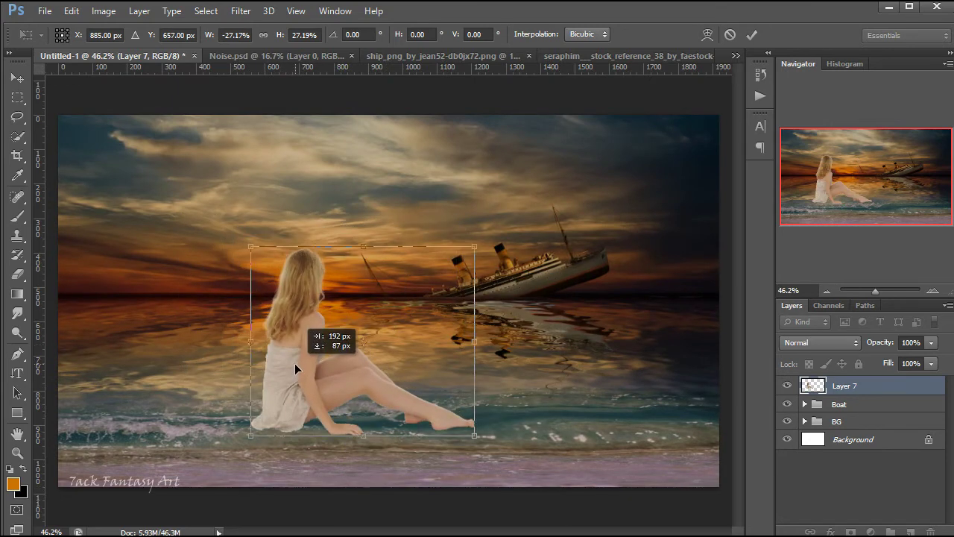
mouse_move(474, 246)
left_mouse_down()
mouse_move(435, 281)
mouse_move(446, 270)
left_mouse_up()
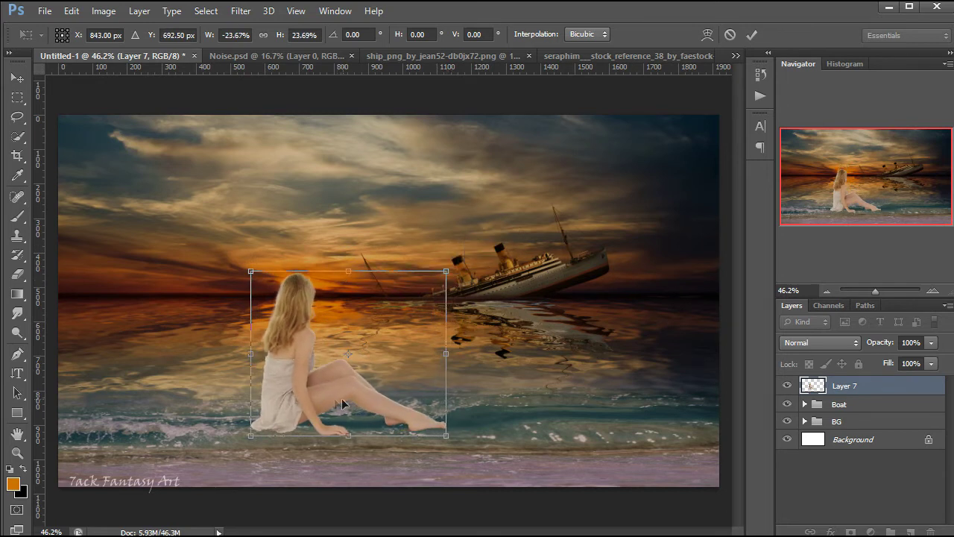
left_click_drag(283, 393, 290, 397)
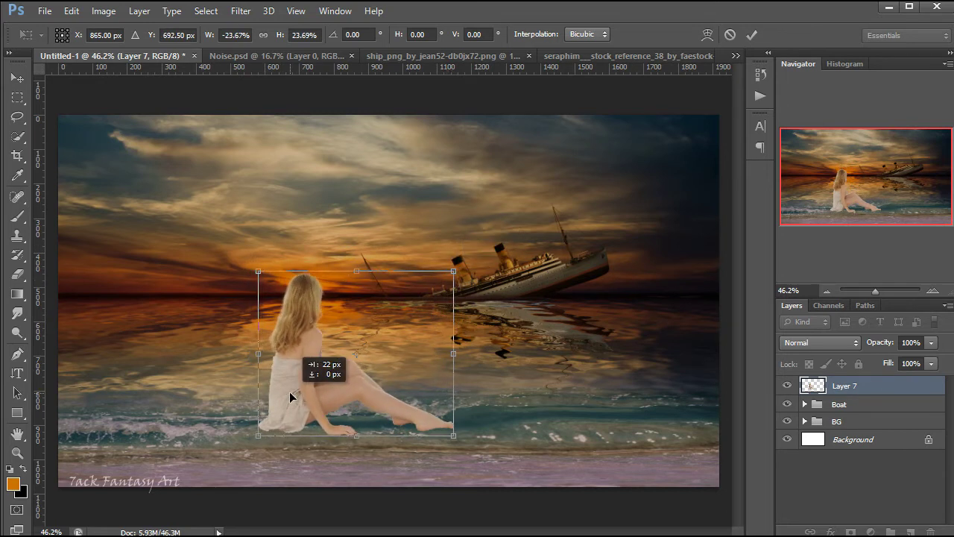
left_click(752, 35)
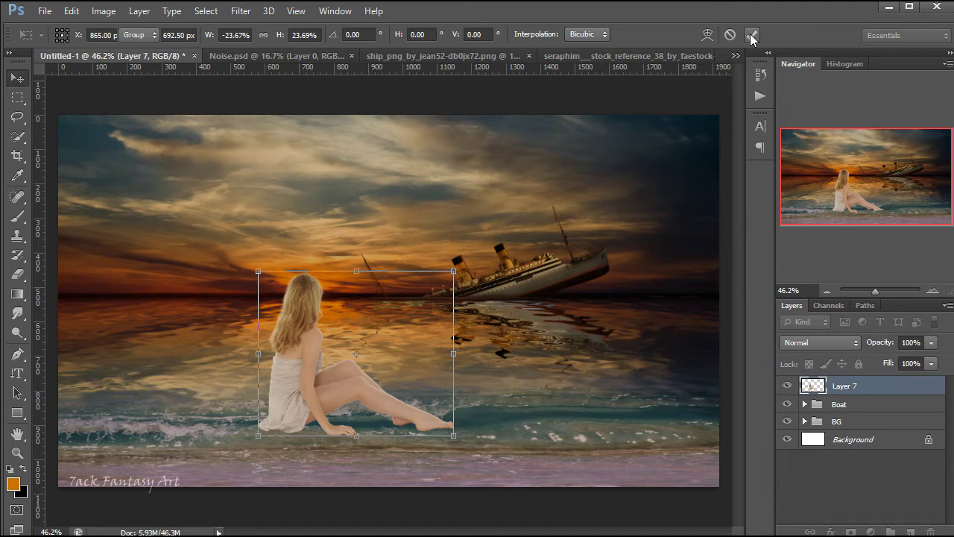
Add a mask to Layer 7 and fade the foot and dress hem with a 31% opacity brush.
left_click(849, 531)
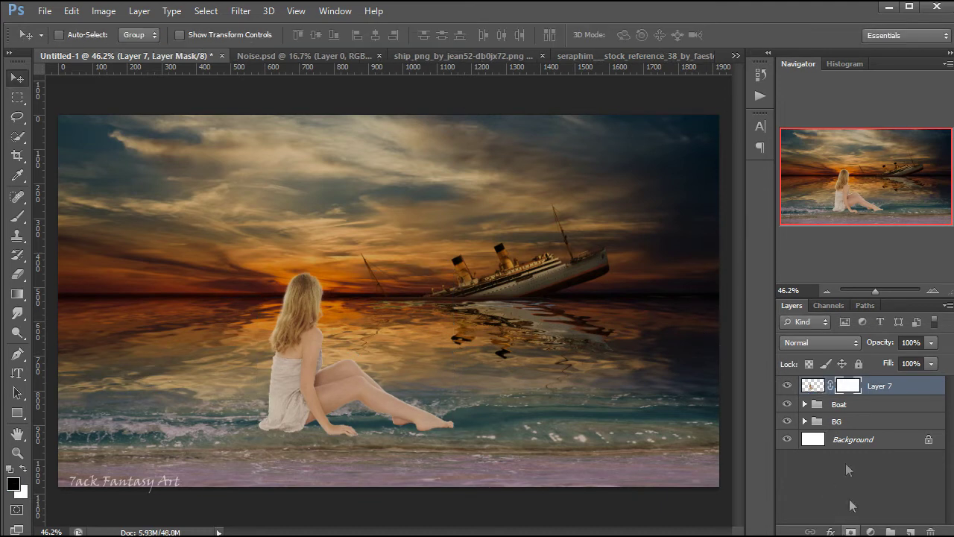
left_click(18, 217)
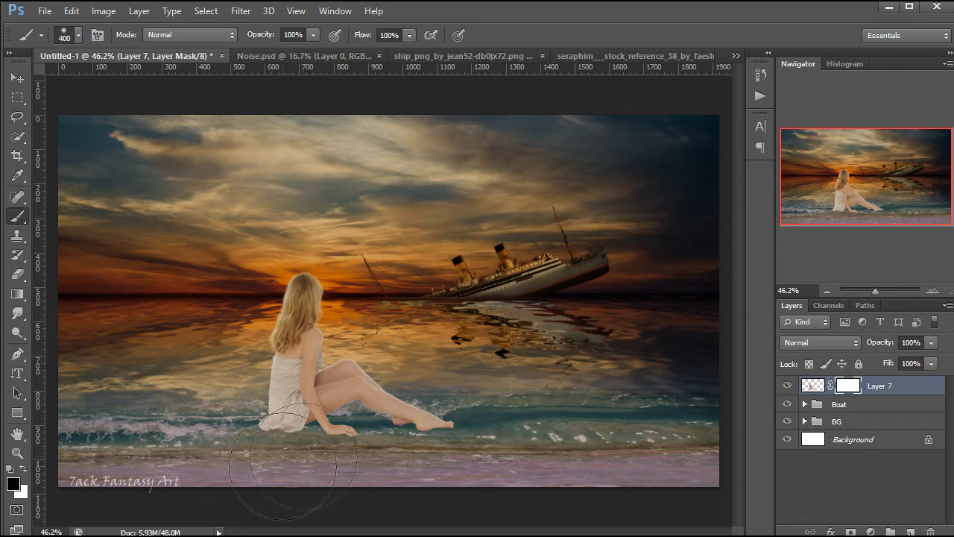
key("bracketleft")
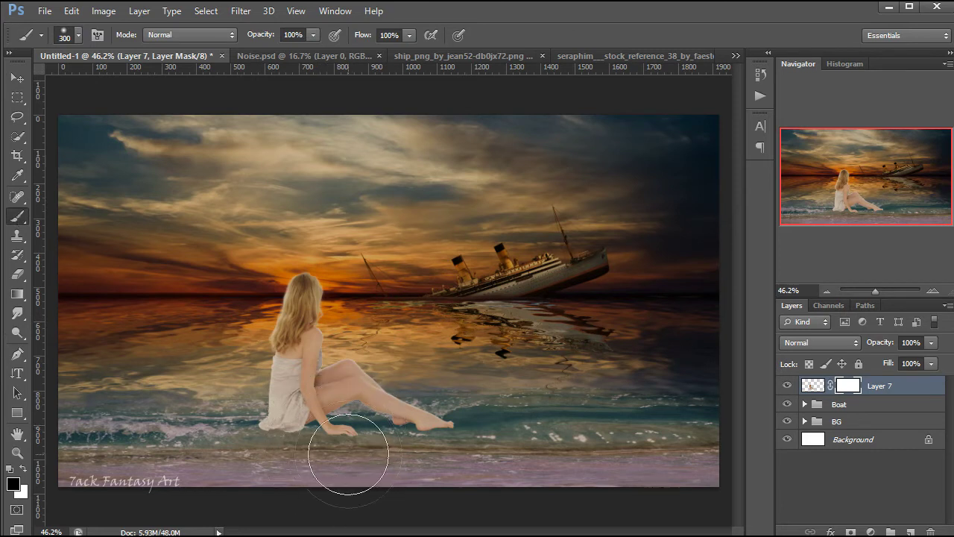
key("bracketleft")
key("bracketleft")
key("bracketleft")
left_click(313, 35)
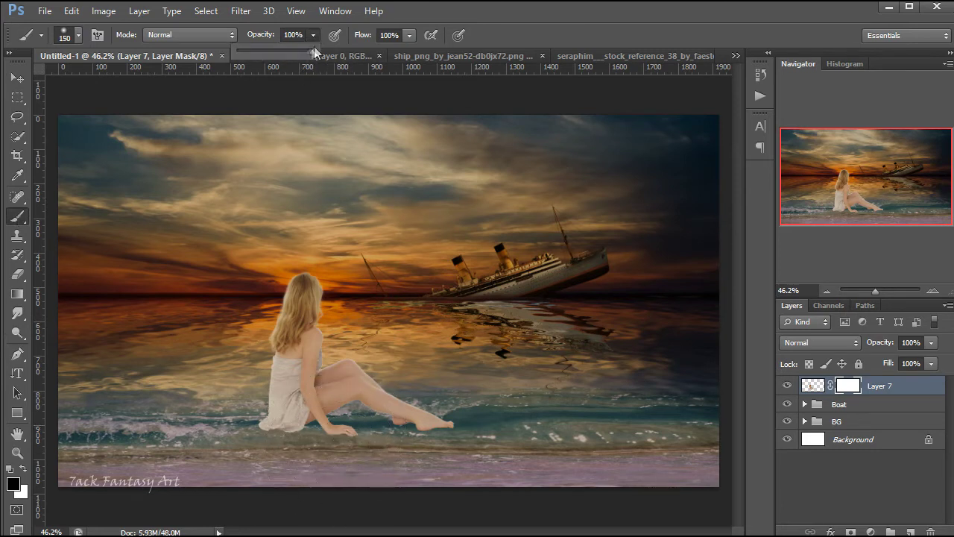
left_click_drag(265, 48, 261, 47)
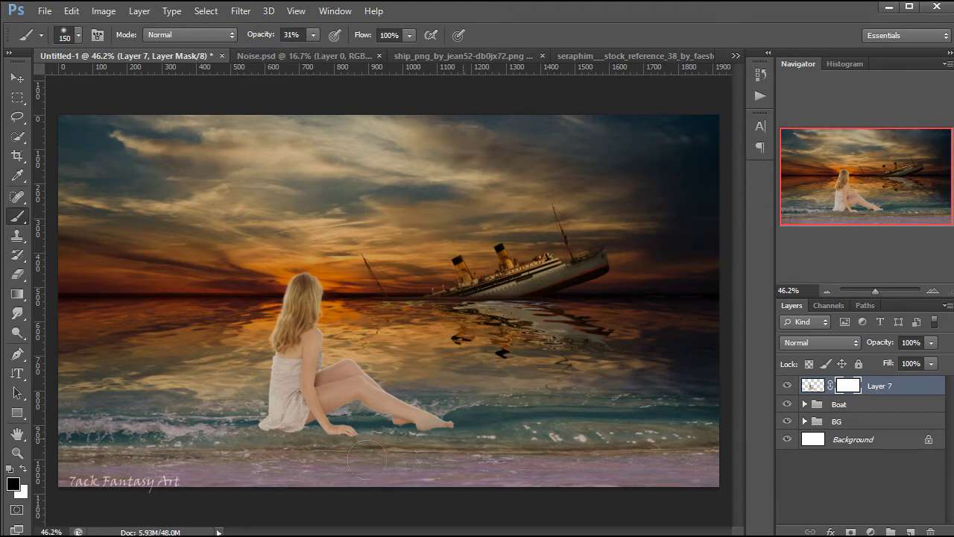
left_click_drag(387, 441, 436, 425)
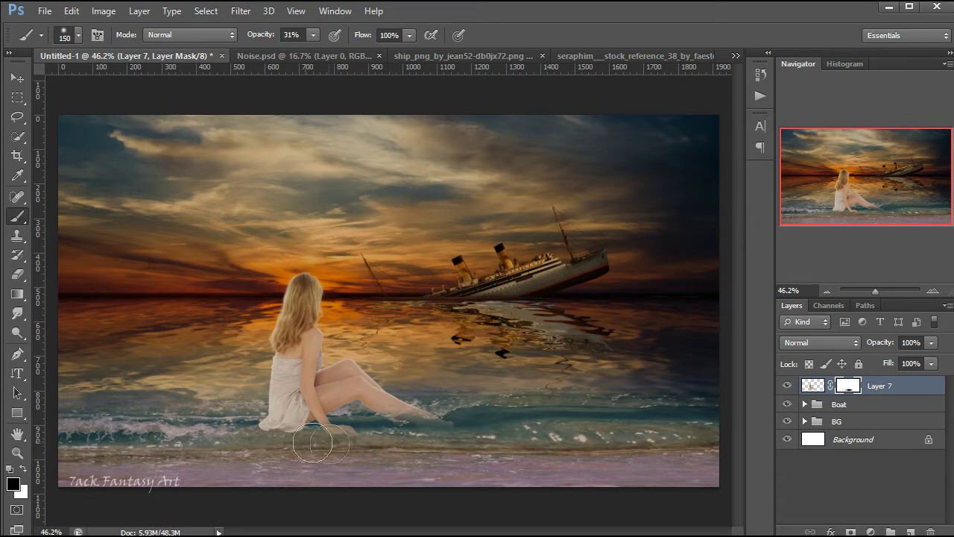
mouse_move(313, 442)
left_mouse_down()
mouse_move(317, 450)
mouse_move(309, 442)
left_mouse_up()
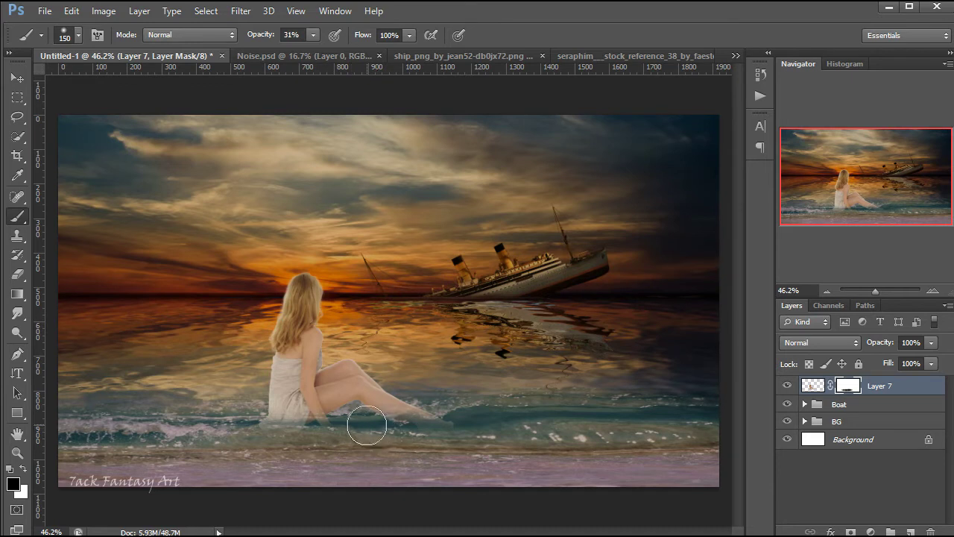
Blend the hem into the shoreline, alternating black and white at brush sizes 90–100.
key("x")
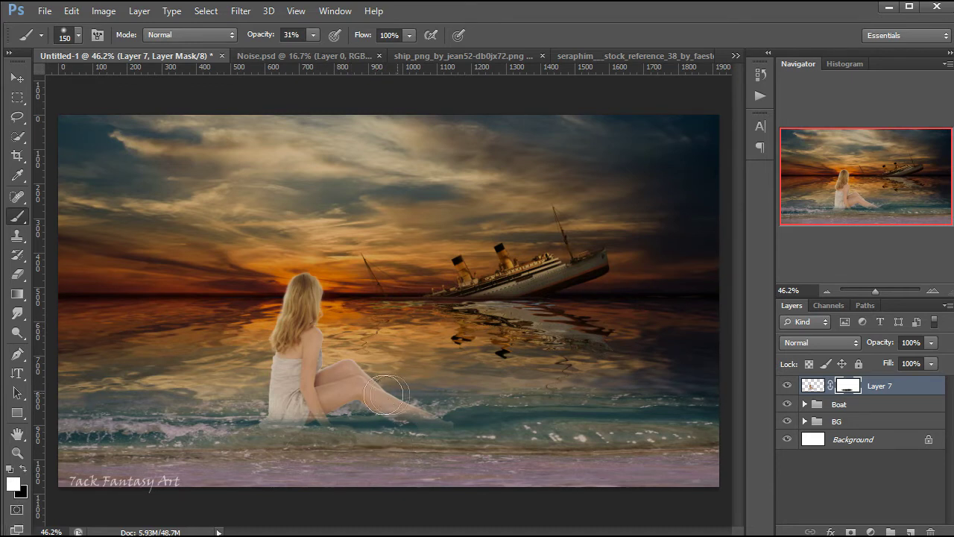
left_click(23, 468)
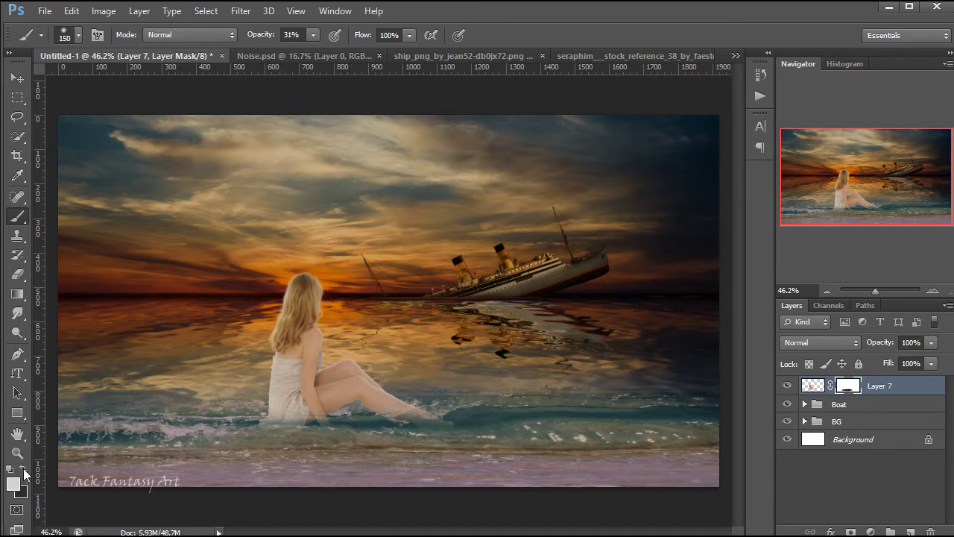
left_click_drag(255, 440, 314, 447)
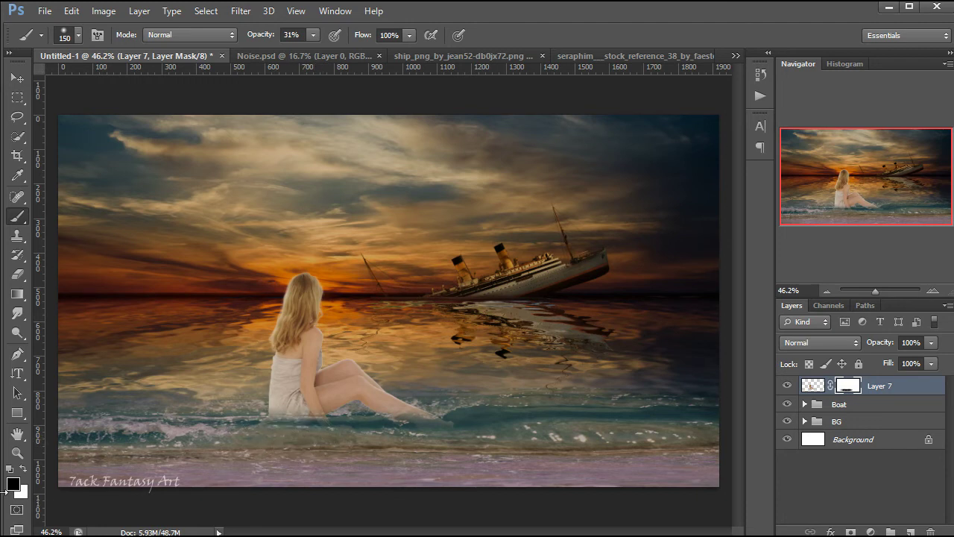
left_click(23, 468)
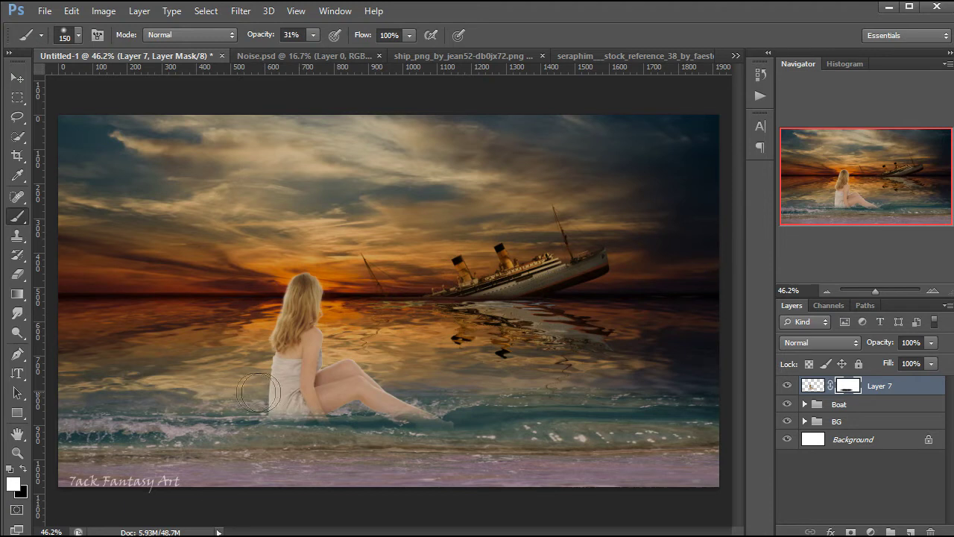
left_click(24, 468)
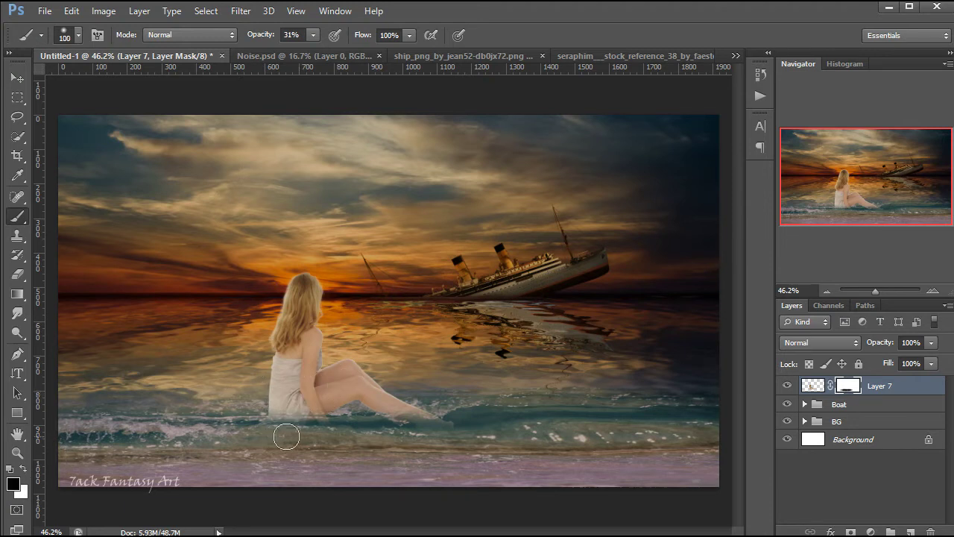
key("bracketleft")
key("bracketleft")
key("bracketleft")
left_click(23, 468)
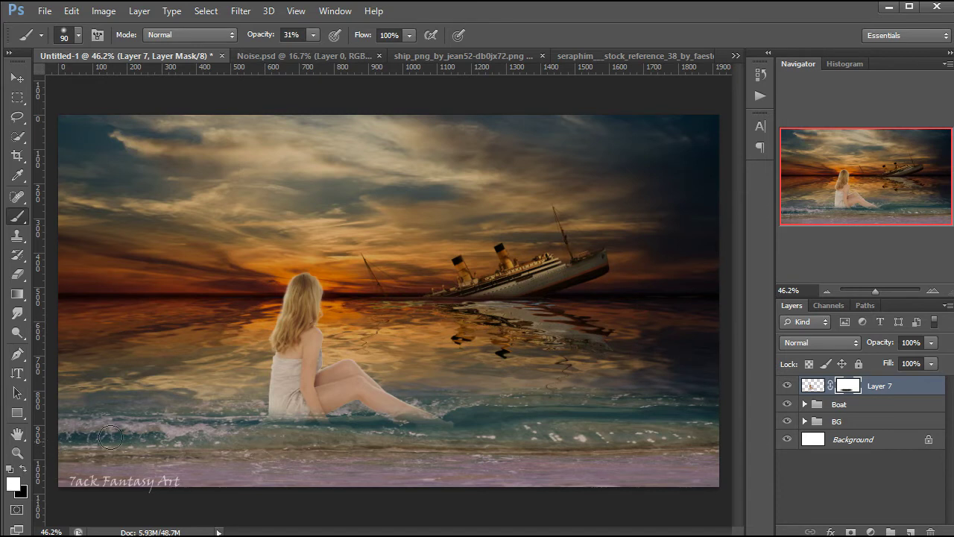
key("bracketright")
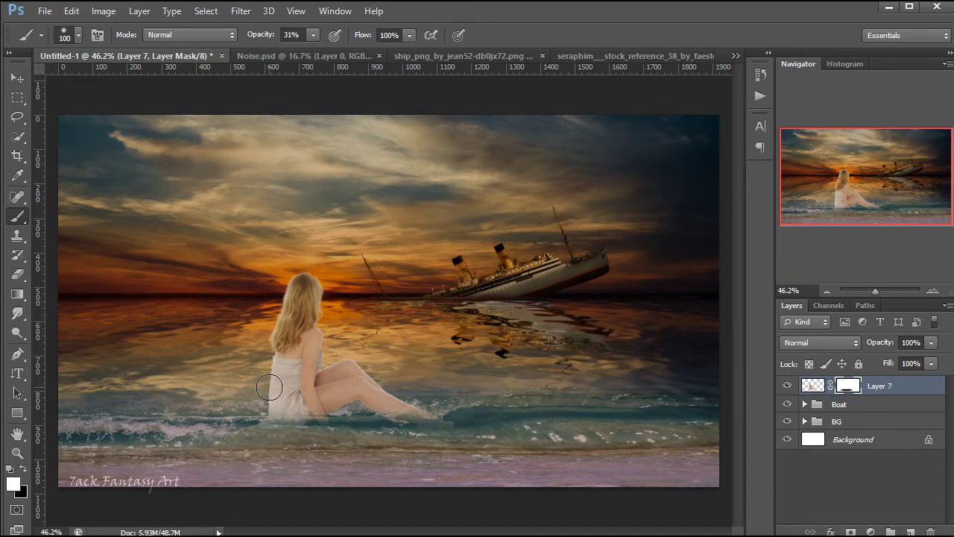
key("x")
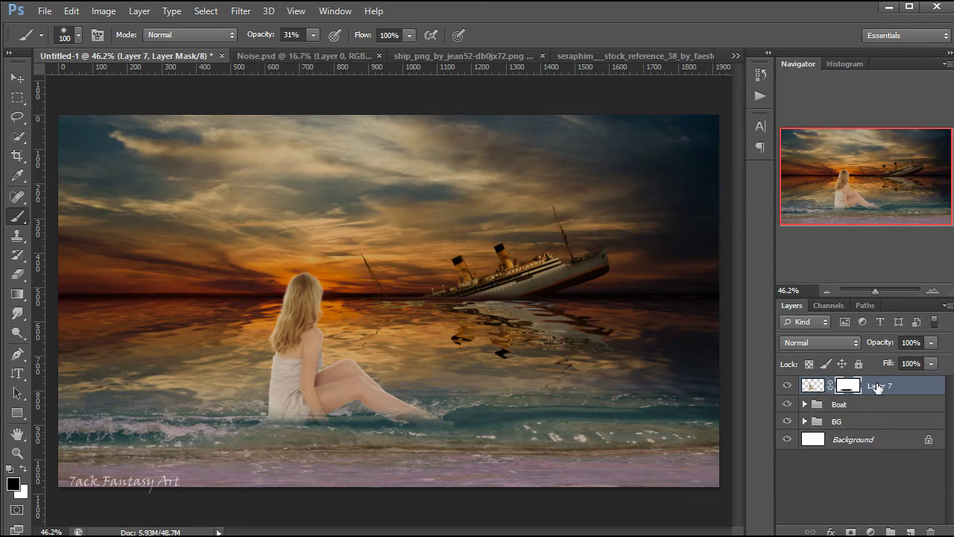
key("ctrl+2")
Add a clipped Hue/Saturation adjustment to the woman (Saturation -30, Lightness -10).
left_click(869, 532)
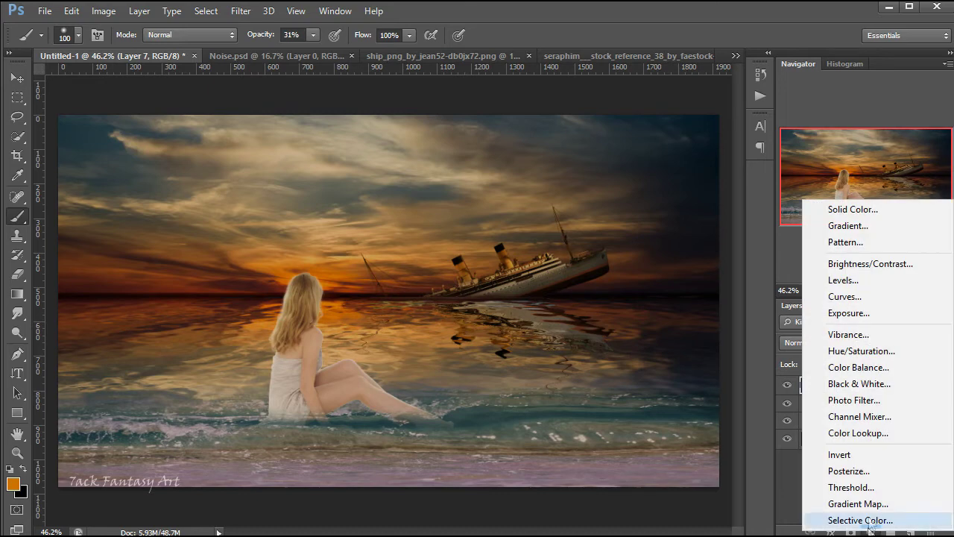
left_click(851, 351)
left_click(738, 462)
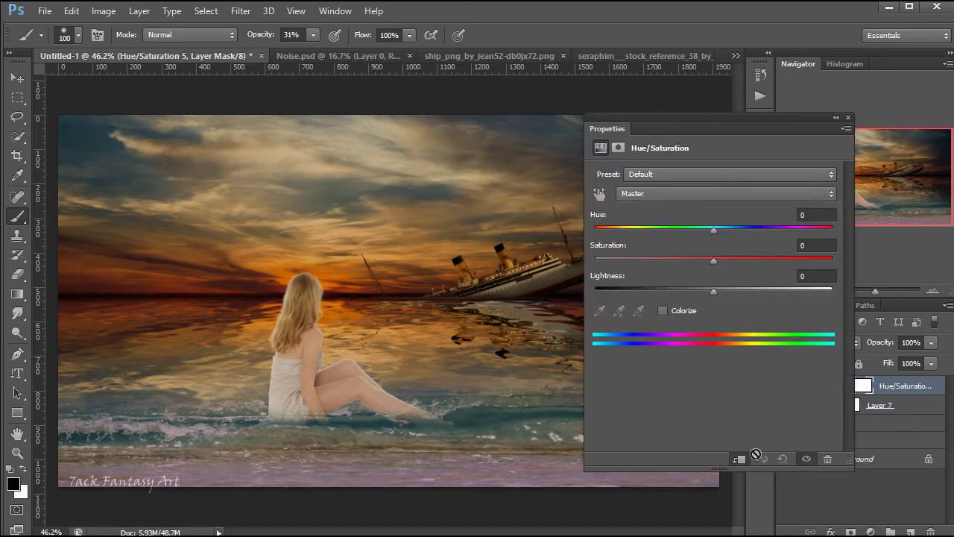
left_click_drag(713, 261, 677, 261)
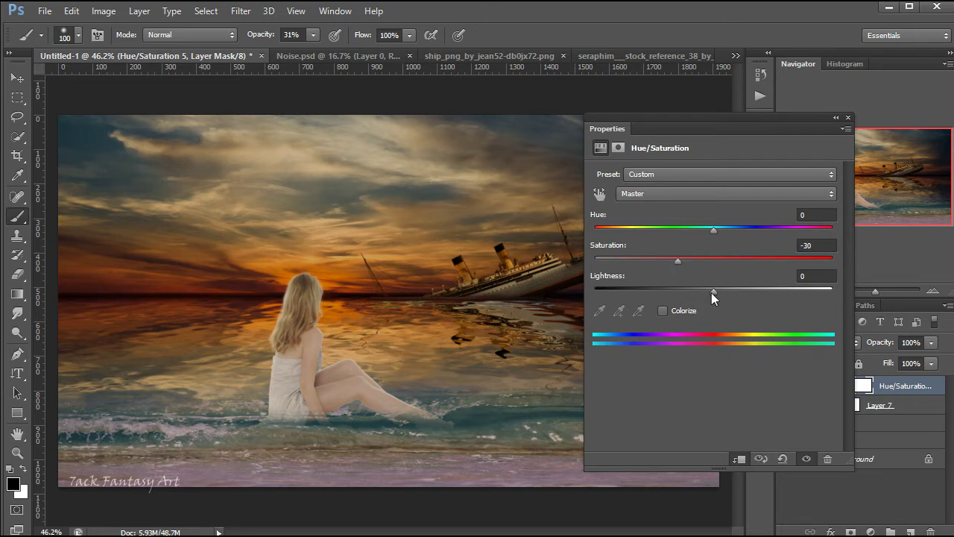
left_click_drag(712, 292, 702, 290)
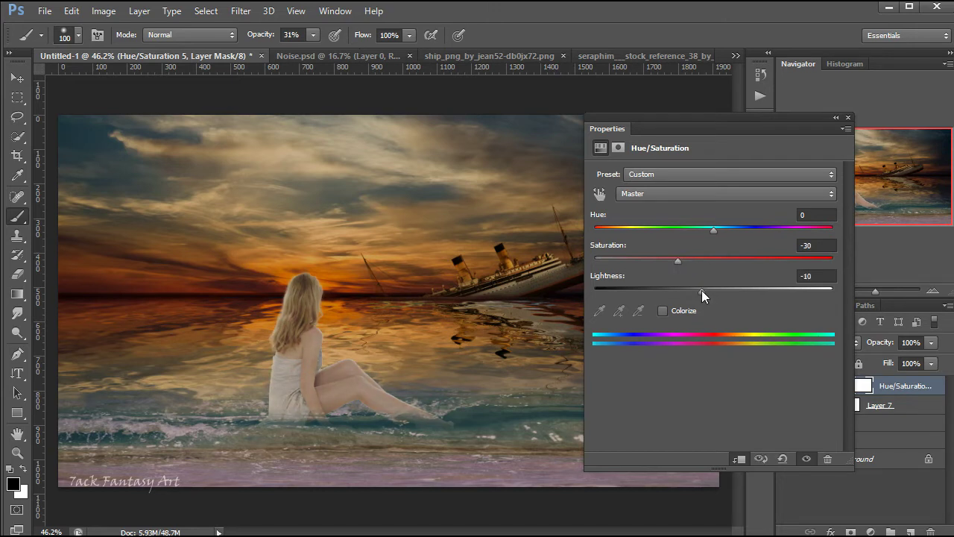
left_click(848, 117)
Add Layer 8 clipped to the woman and set the foreground colour to neutral grey.
left_click(910, 531)
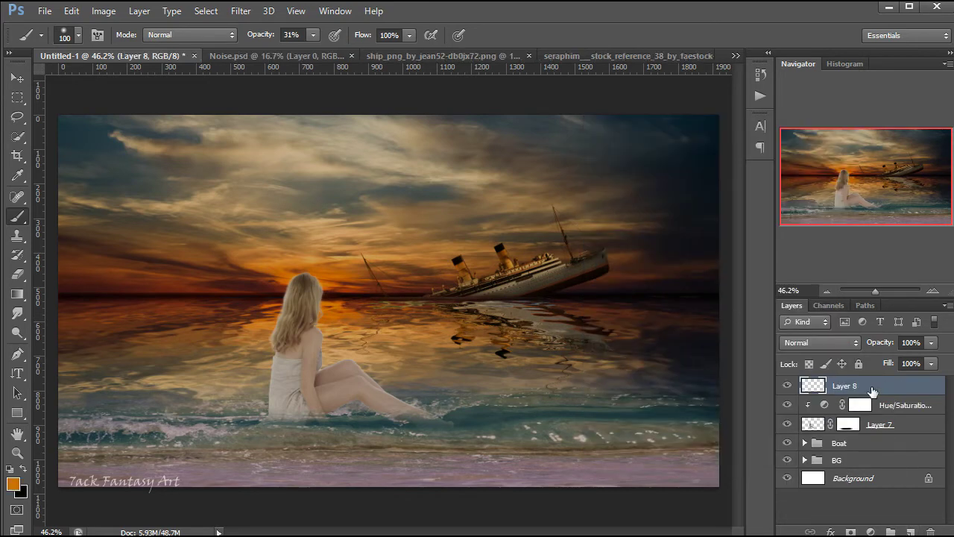
right_click(869, 388)
left_click(788, 241)
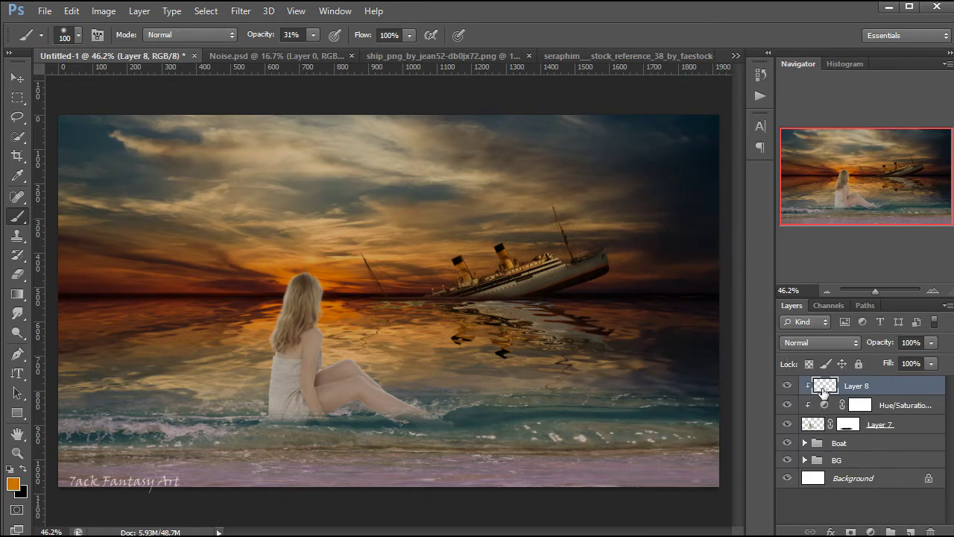
left_click(13, 485)
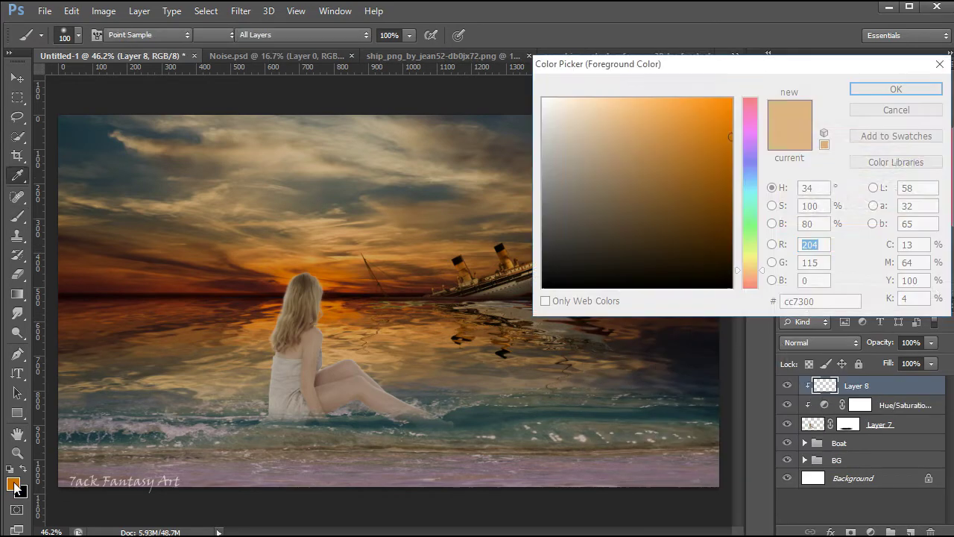
left_click(213, 426)
left_click_drag(543, 182, 542, 183)
left_click(895, 88)
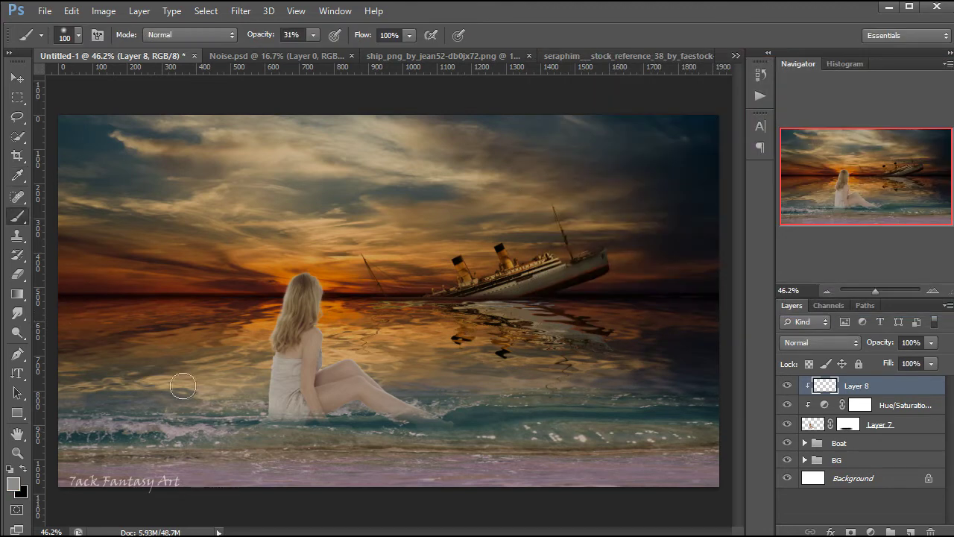
Paint grey over the dress and legs at 100% opacity and set Layer 8 to Overlay.
key("bracketright")
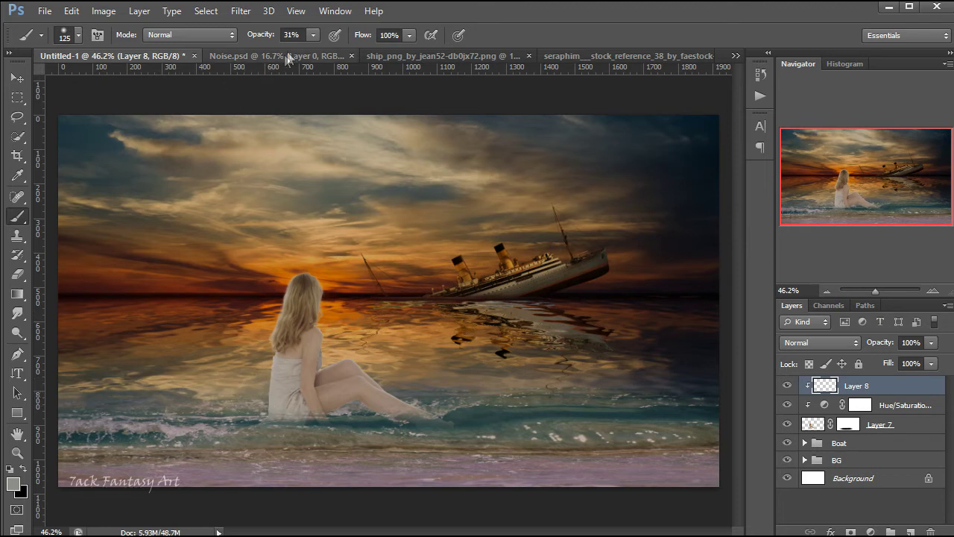
key("0")
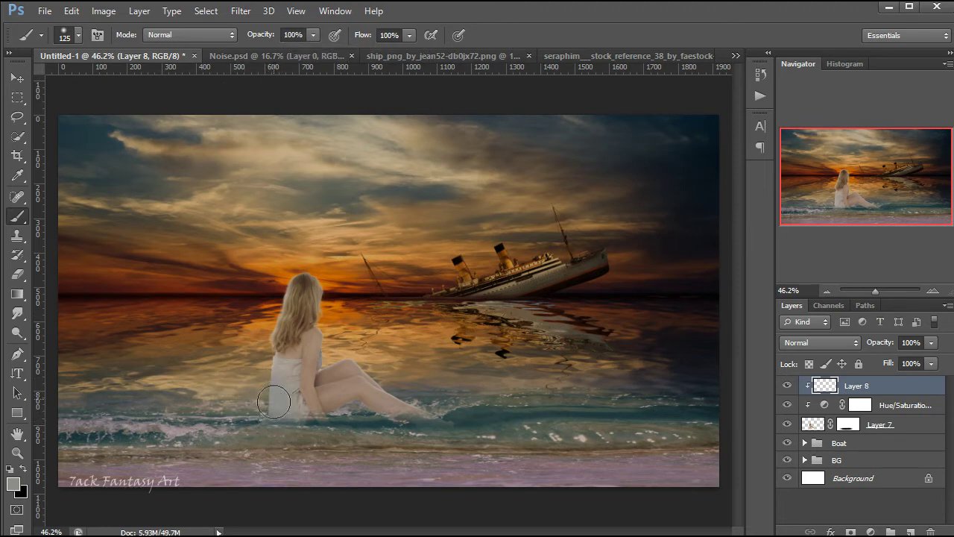
left_click_drag(264, 385, 258, 426)
left_click(797, 342)
left_click(795, 138)
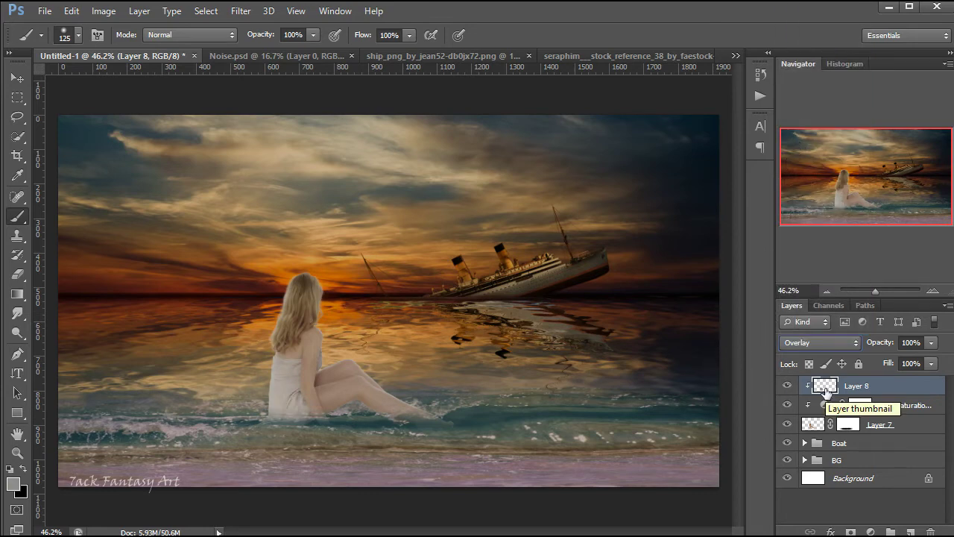
Add Layer 9 clipped to the woman and fill it with 50% Gray.
left_click(911, 532)
right_click(867, 390)
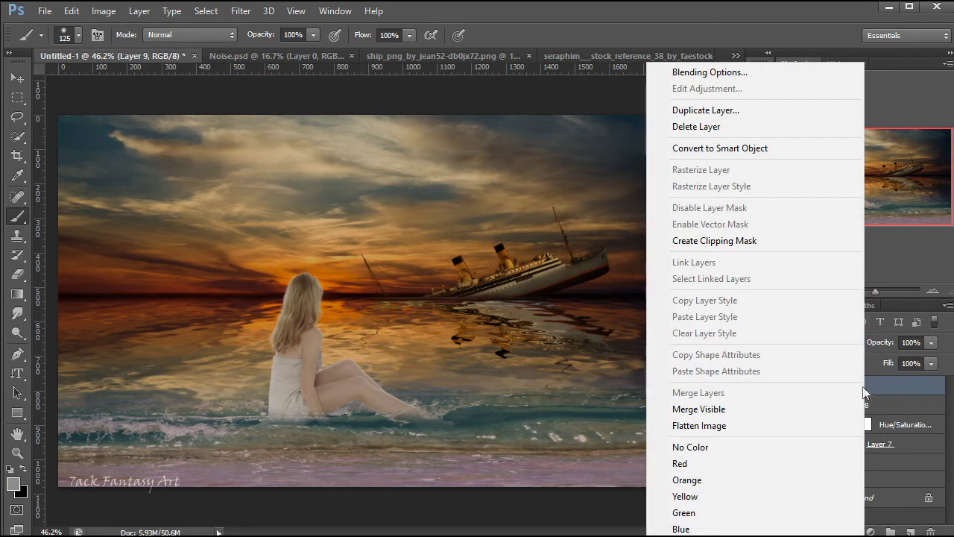
left_click(701, 243)
left_click(71, 10)
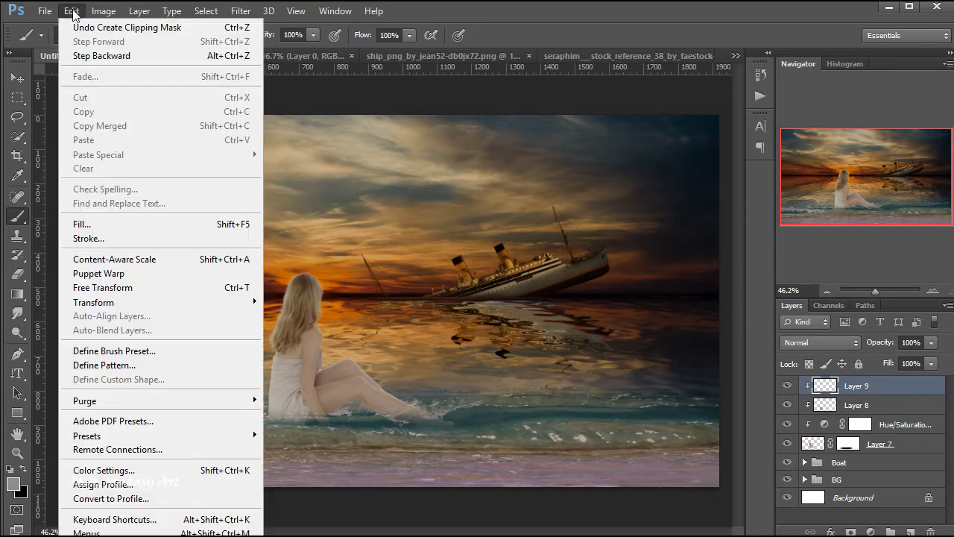
left_click(112, 221)
left_click(501, 123)
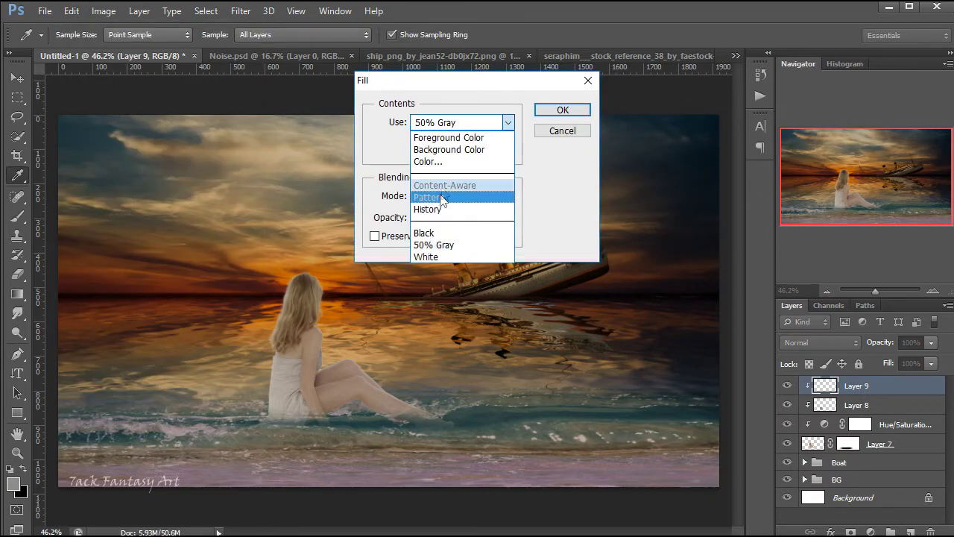
left_click(438, 231)
left_click(441, 123)
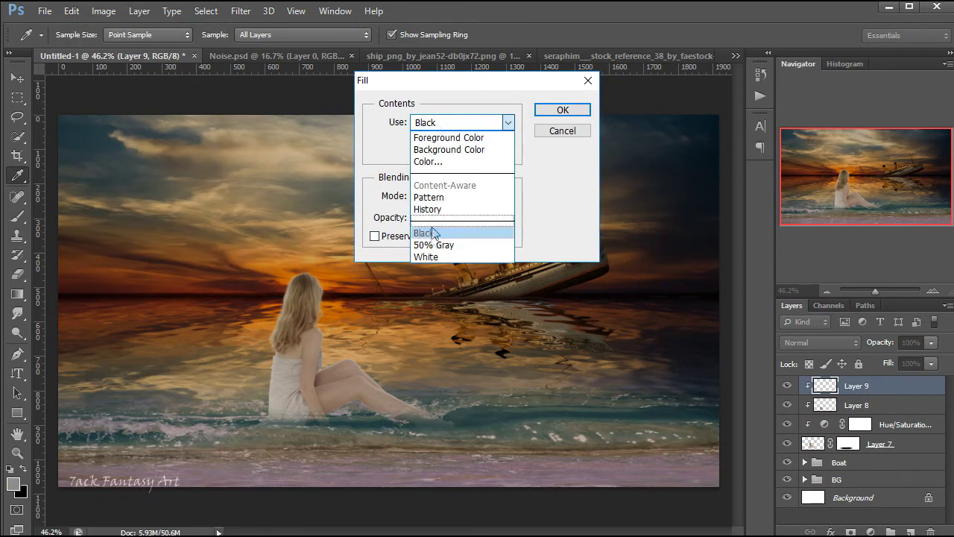
left_click(440, 237)
left_click(559, 111)
key("b")
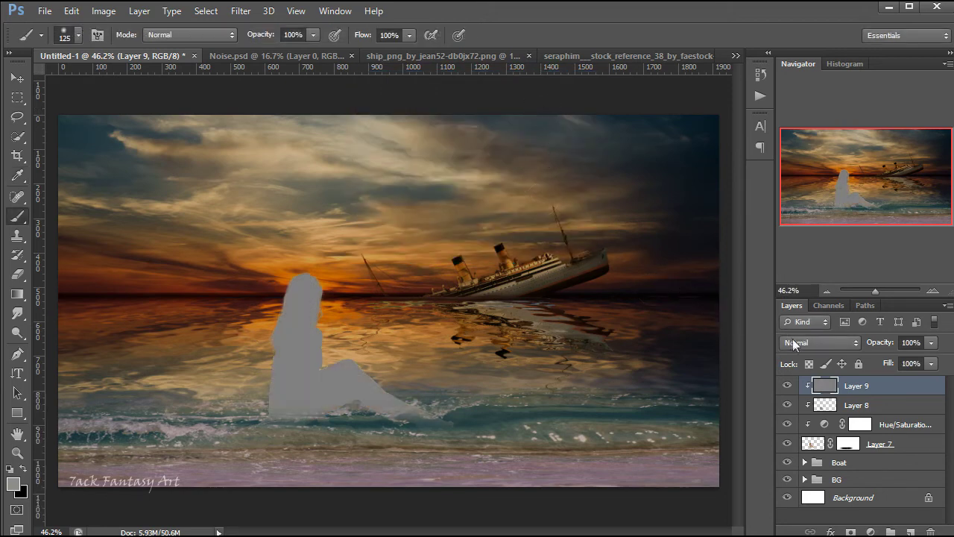
Set Layer 9 to Overlay and burn darker shadows into the dress (Midtones, 20%).
left_click(820, 342)
left_click(783, 138)
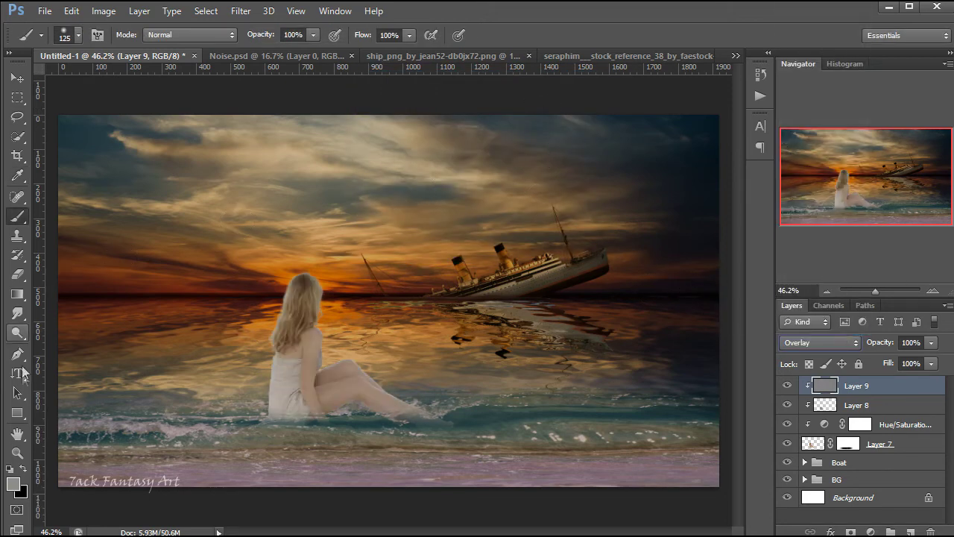
left_click(20, 337)
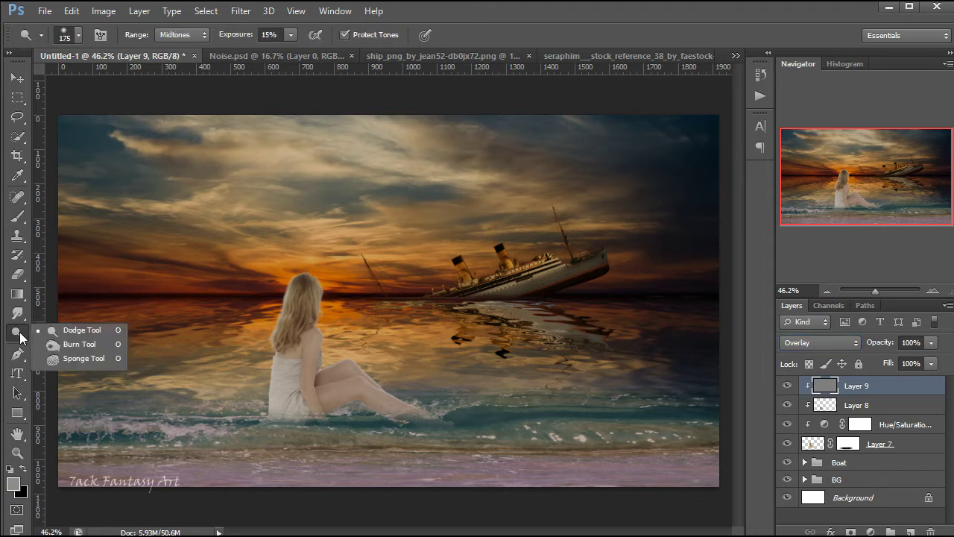
left_click(64, 344)
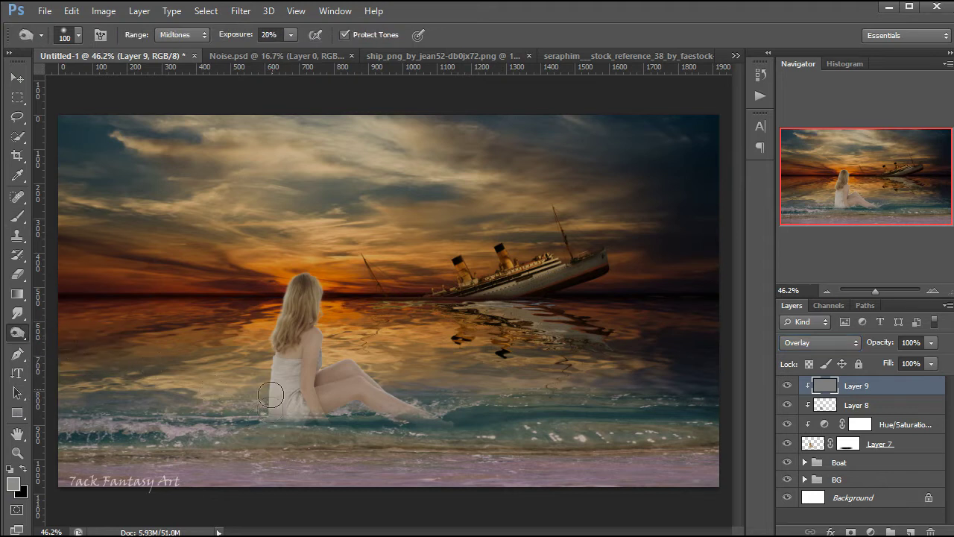
left_click_drag(272, 403, 299, 402)
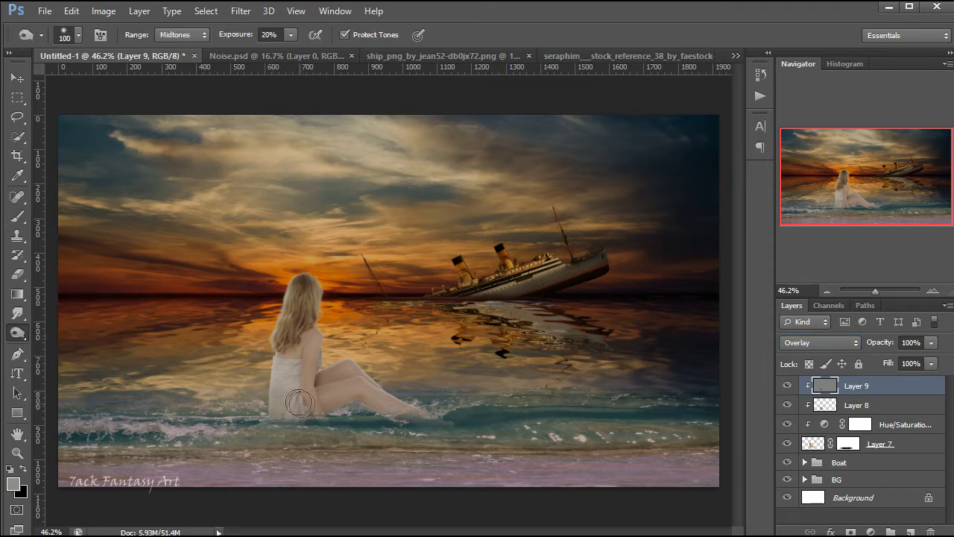
left_click_drag(265, 375, 303, 387)
key("bracketleft")
key("bracketleft")
key("bracketleft")
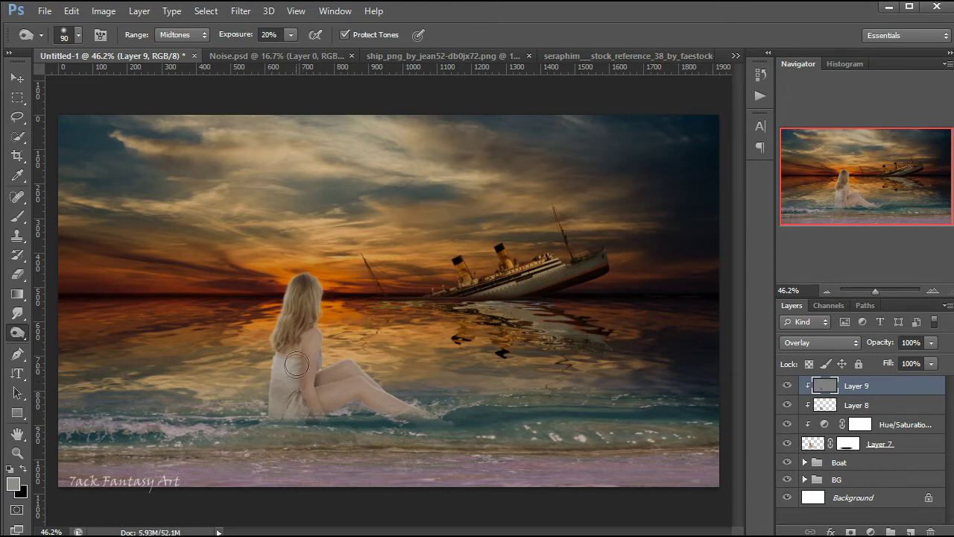
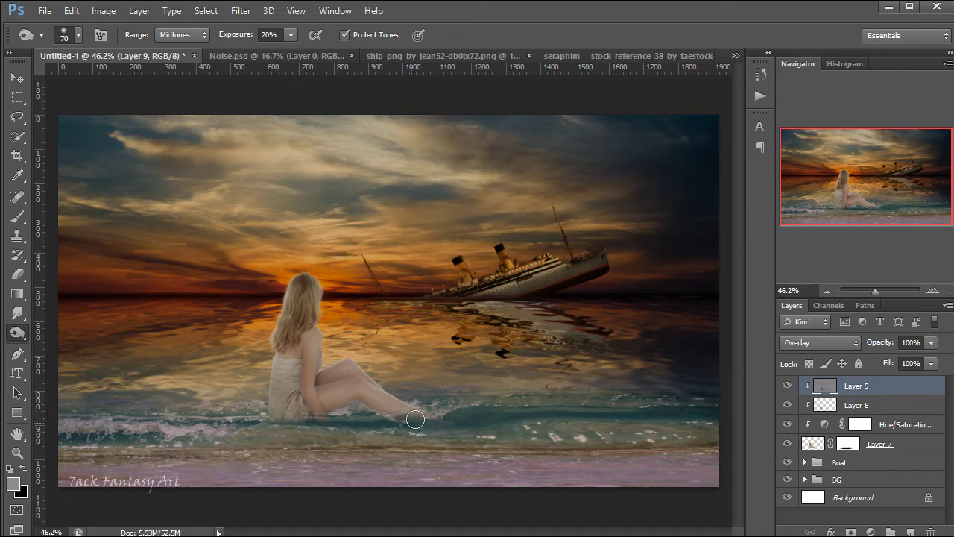
Burn the water beside her feet, then dodge her legs and head glow at 15% exposure.
left_click_drag(377, 414, 270, 410)
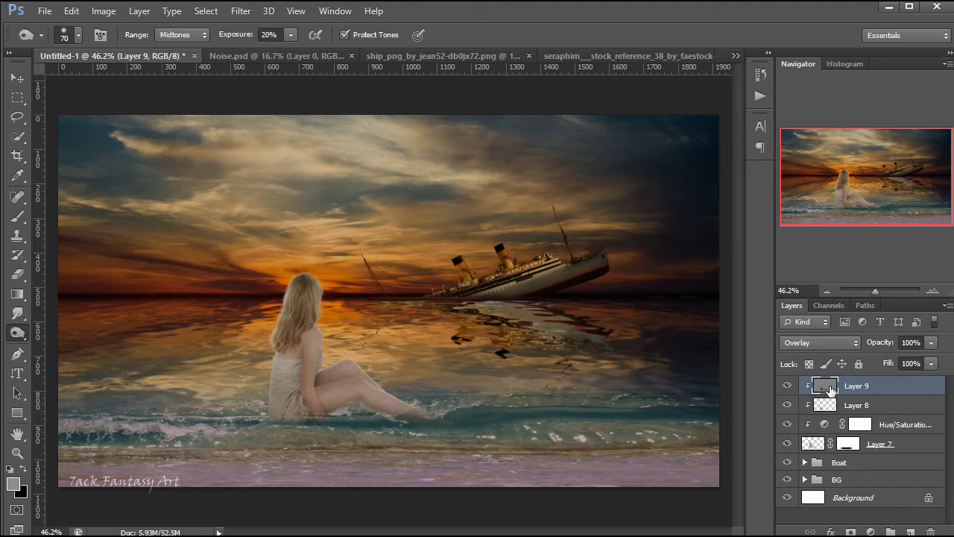
right_click(17, 332)
left_click(46, 336)
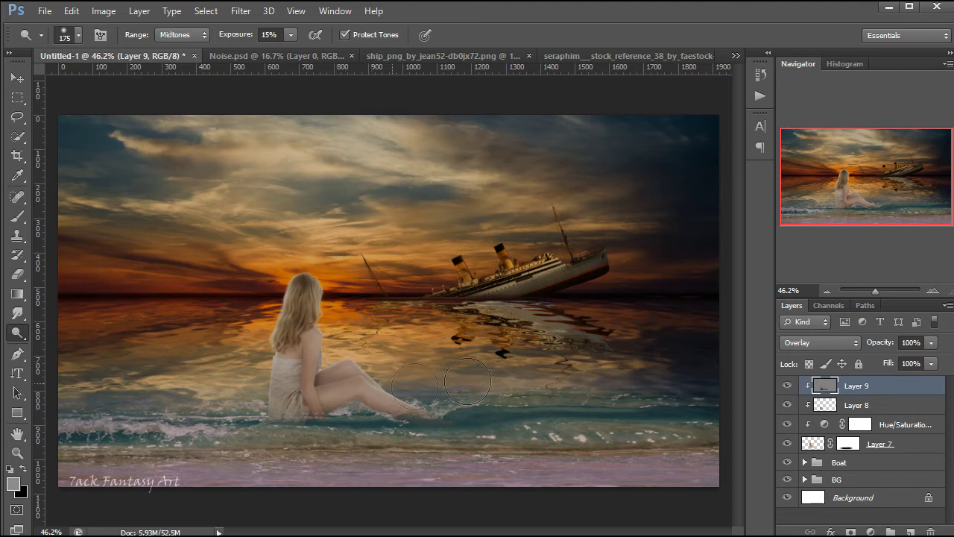
left_click_drag(342, 354, 332, 351)
left_click_drag(251, 283, 306, 293)
Add Layer 10 and clip it to the layers below.
left_click(910, 531)
right_click(855, 386)
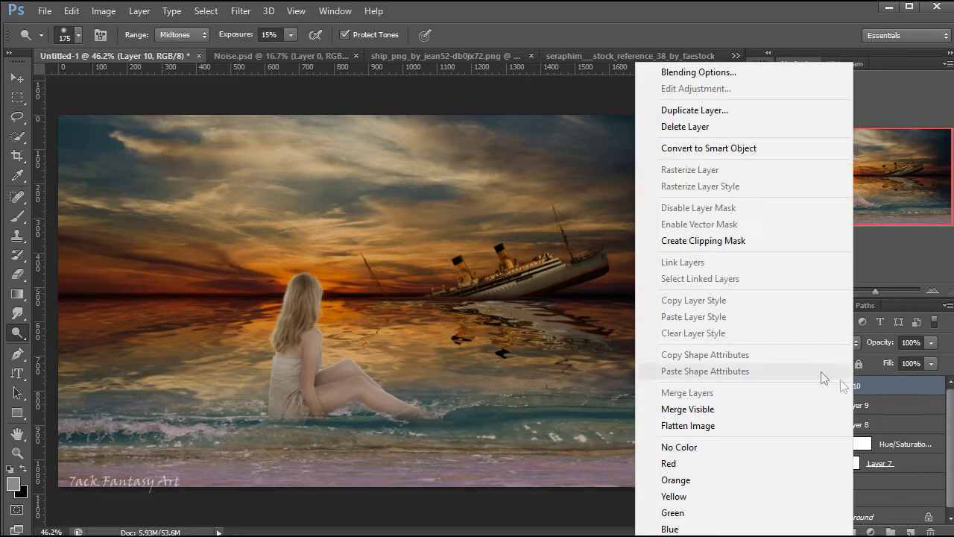
left_click(855, 242)
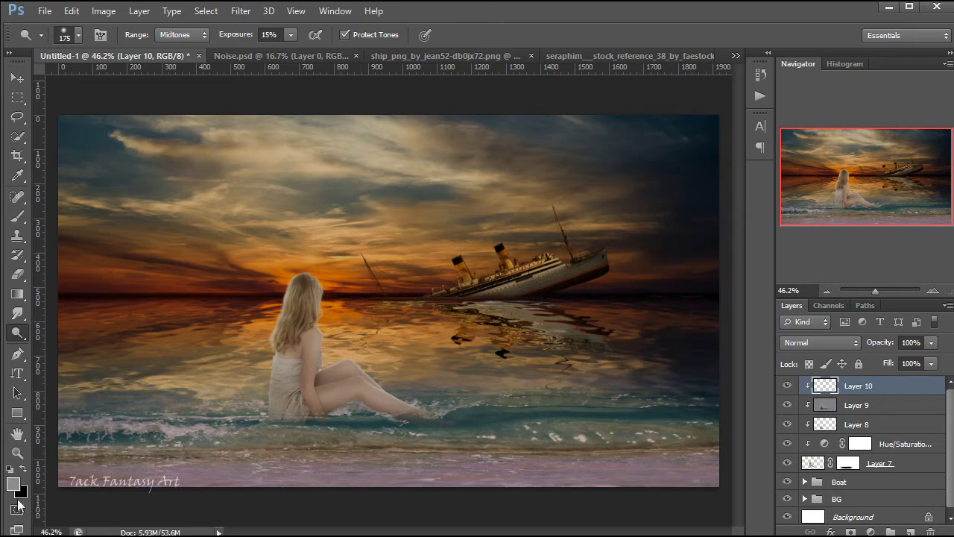
Paint a deep orange (cd6402) glow over the girl with a 200 px brush.
left_click(18, 216)
left_click(14, 486)
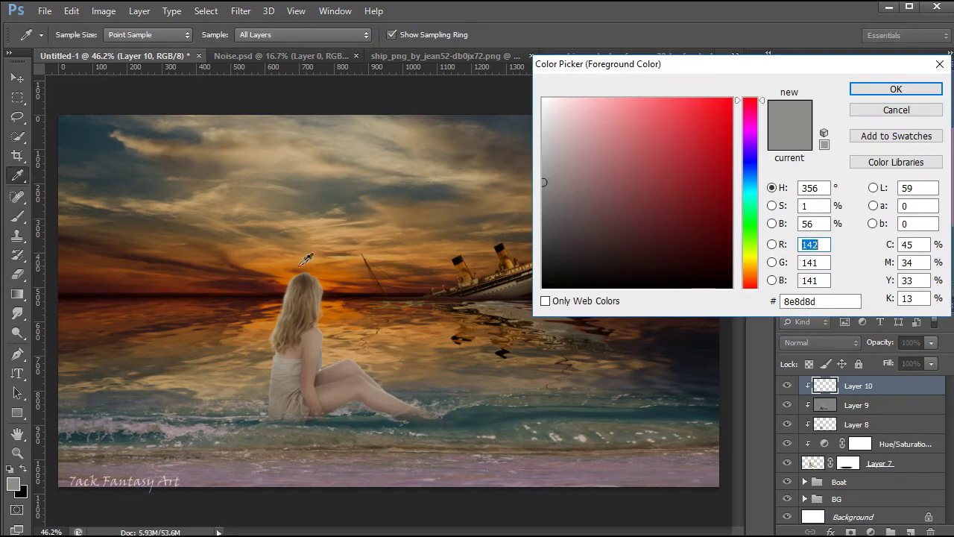
left_click(320, 266)
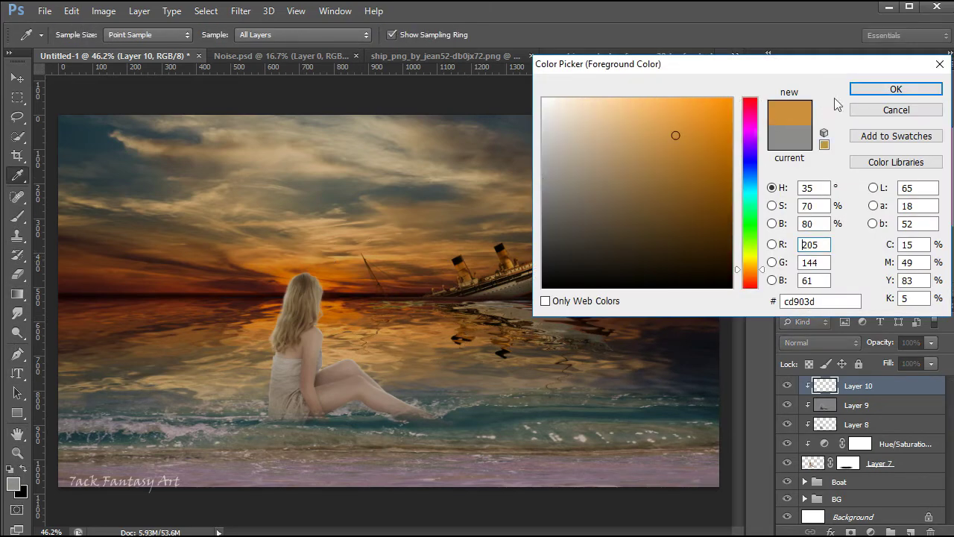
left_click(285, 277)
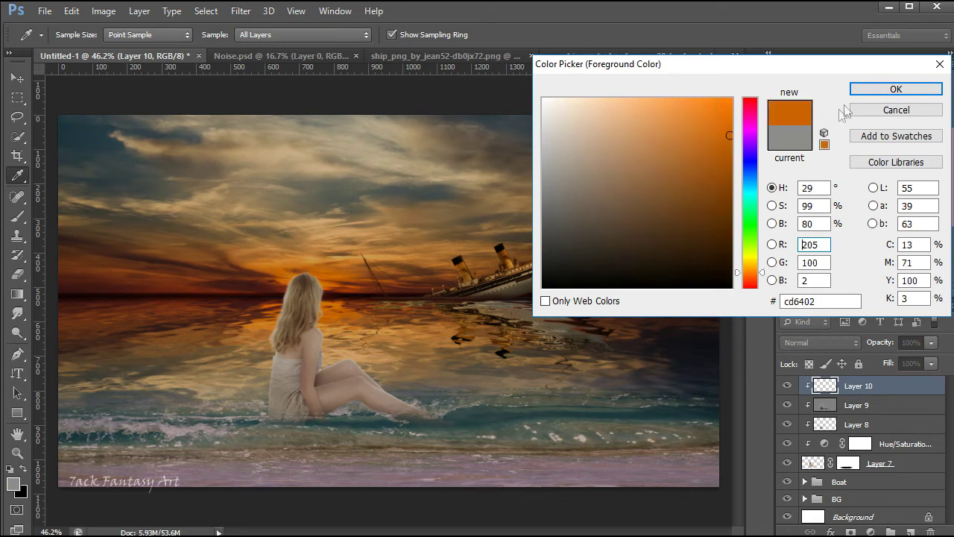
left_click(857, 88)
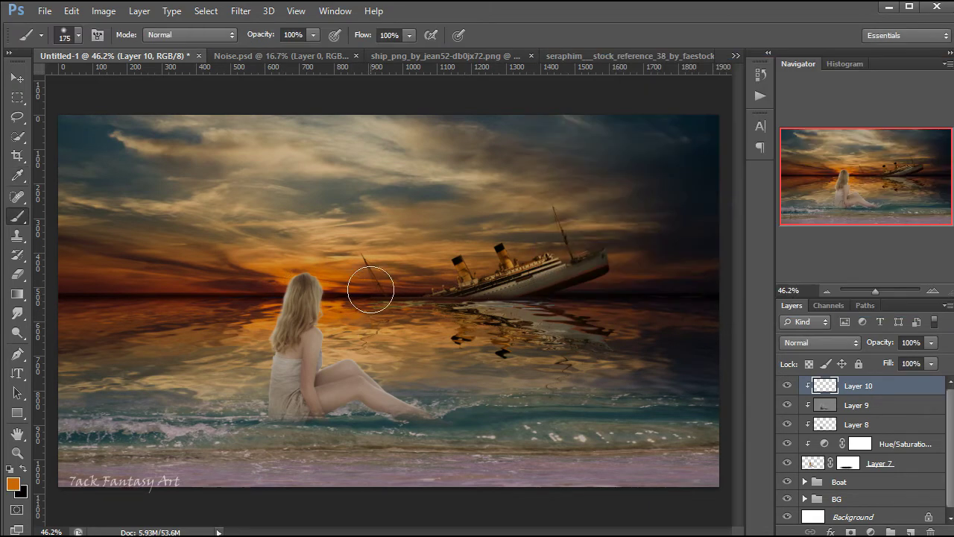
key("bracketright")
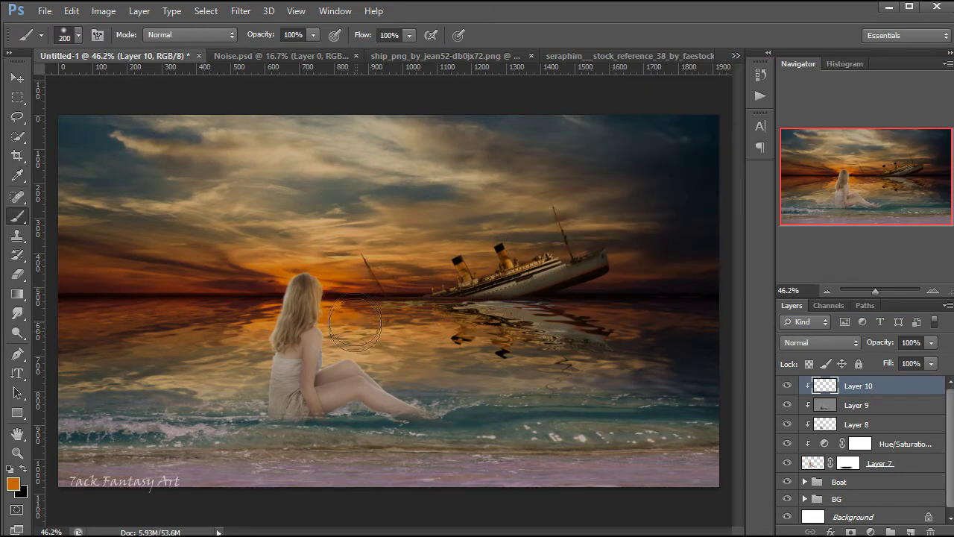
left_click_drag(349, 311, 279, 246)
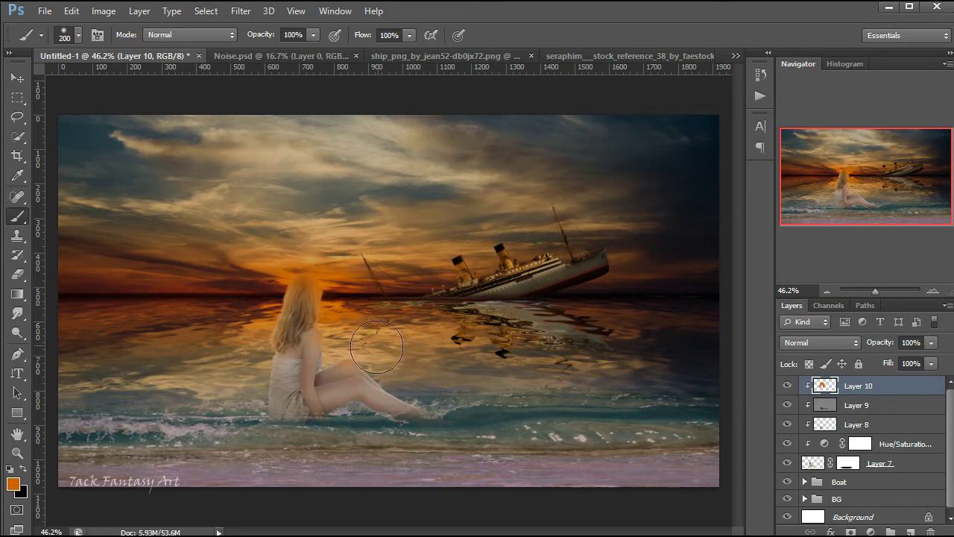
key("bracketleft")
Blend the orange glow layer as Overlay at 50% opacity.
left_click(812, 342)
left_click(794, 140)
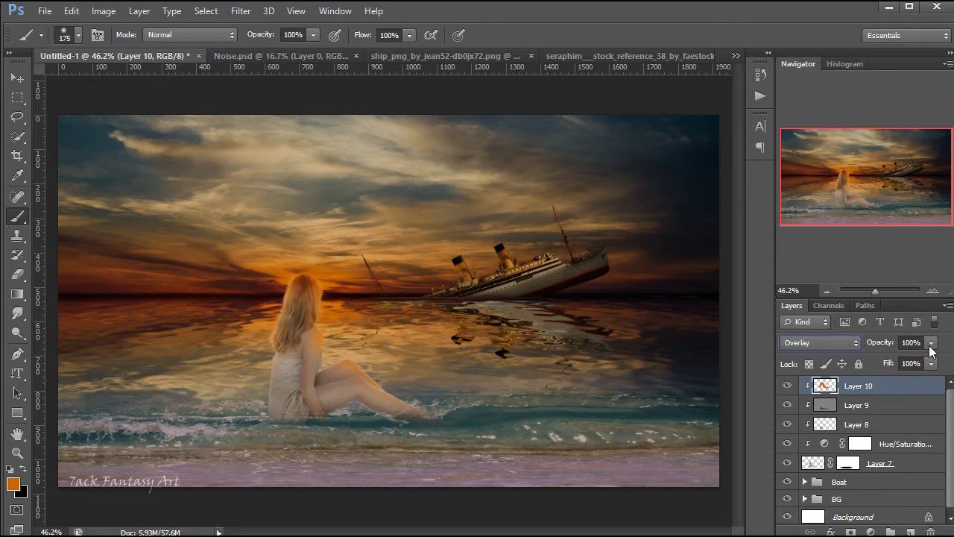
left_click_drag(930, 347, 903, 360)
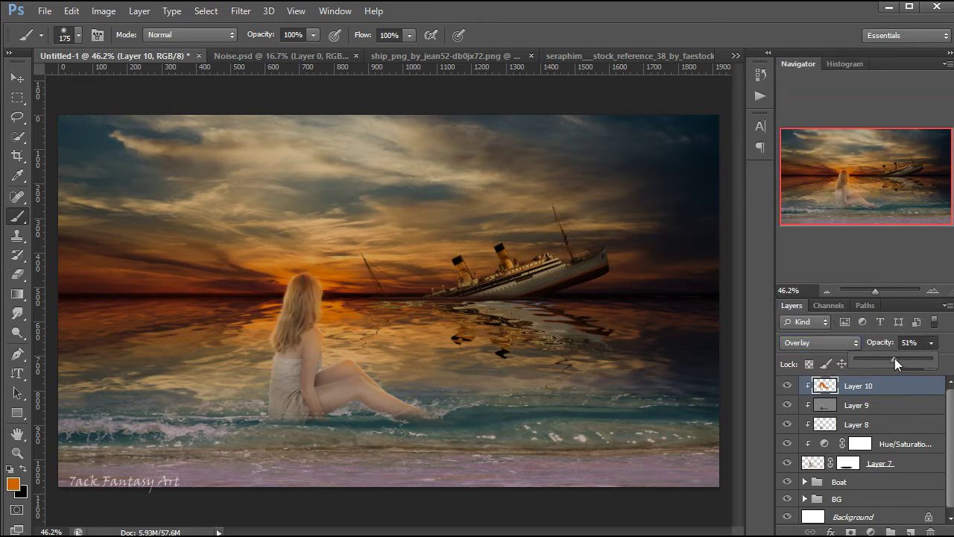
left_click_drag(894, 357, 893, 357)
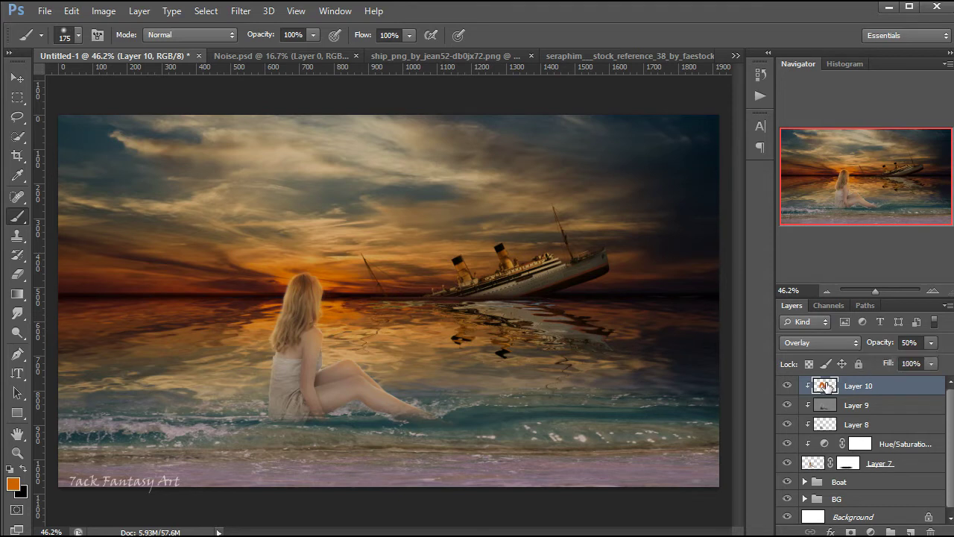
left_click(786, 385)
left_click(910, 532)
Clip Layer 11 and sample dark teal #304644 from the water for brushing the legs.
right_click(862, 389)
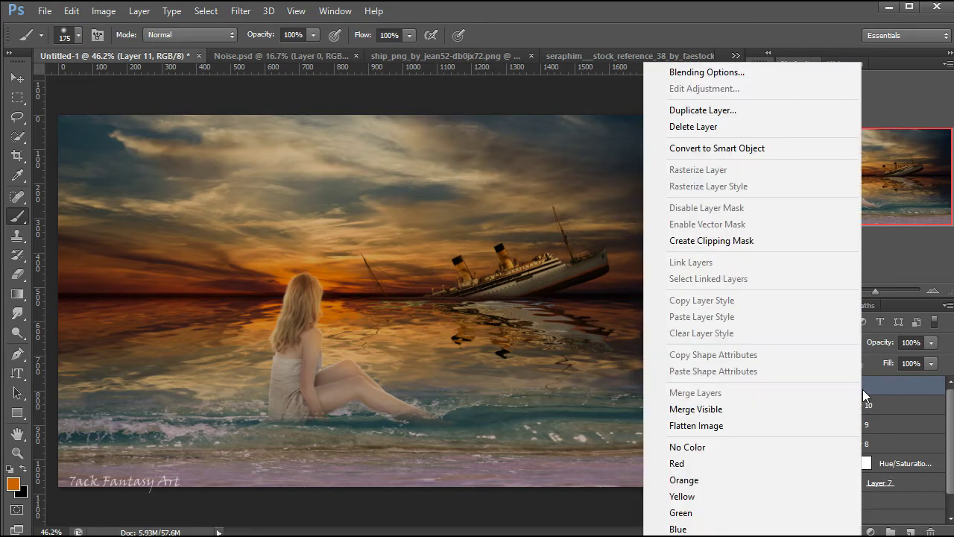
left_click(687, 242)
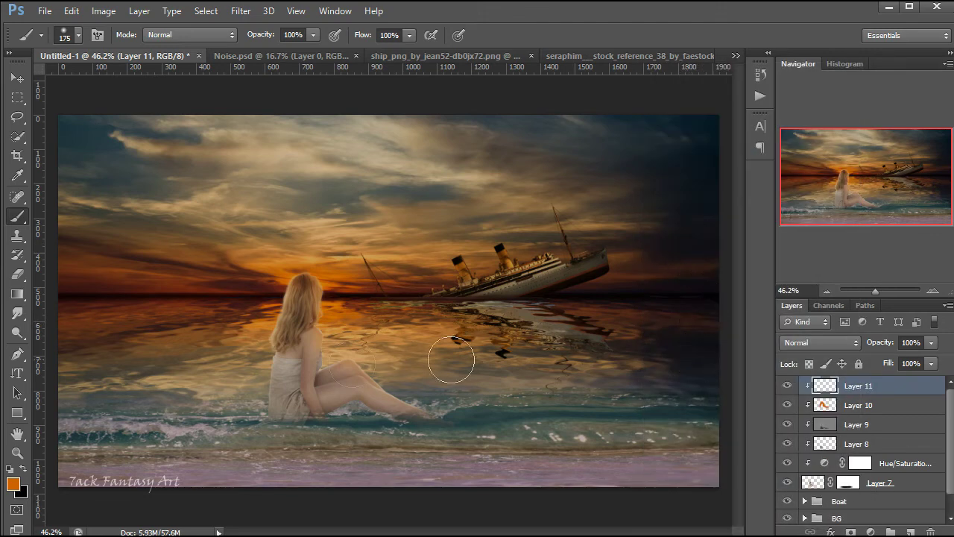
left_click(12, 483)
left_click(468, 412)
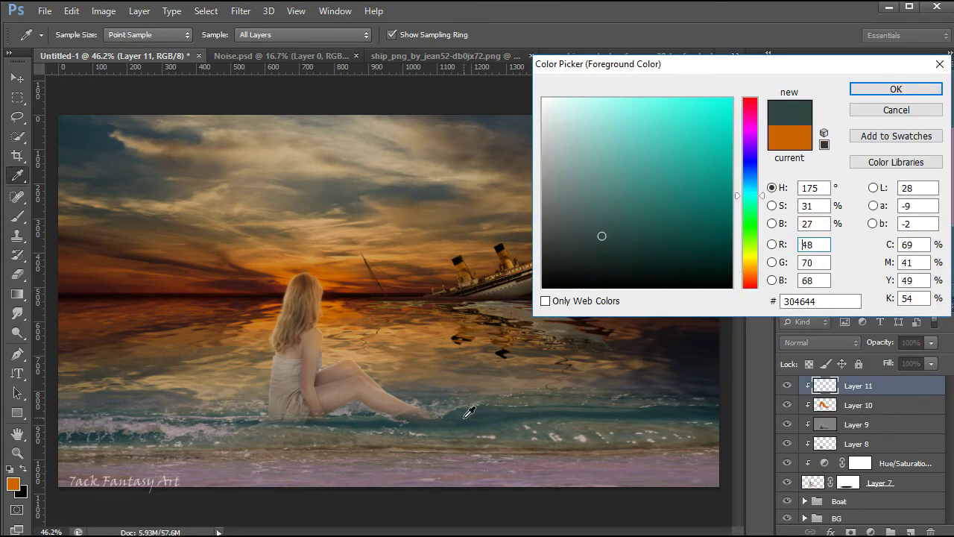
left_click(895, 89)
key("b")
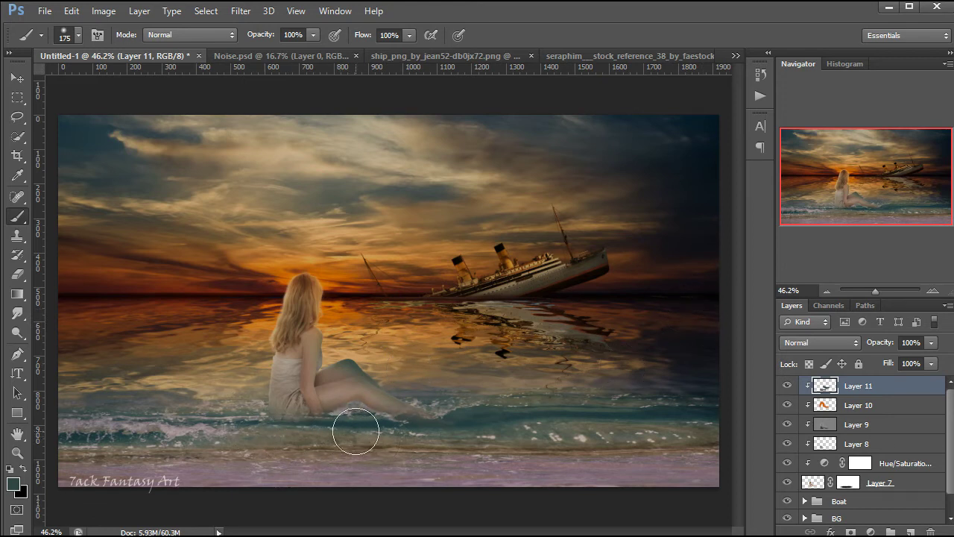
Set the teal shading layer to Linear Burn at 30% opacity.
left_click(819, 342)
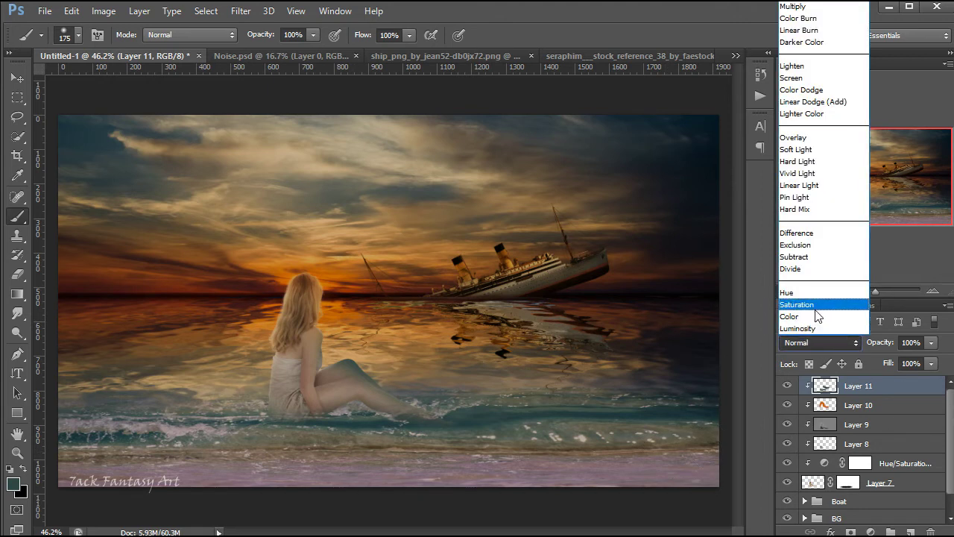
left_click(803, 30)
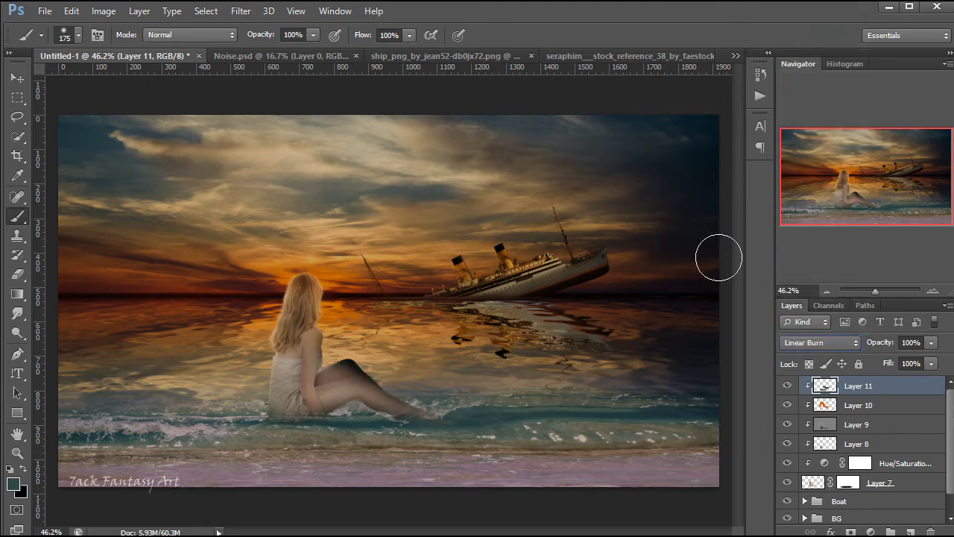
left_click(932, 342)
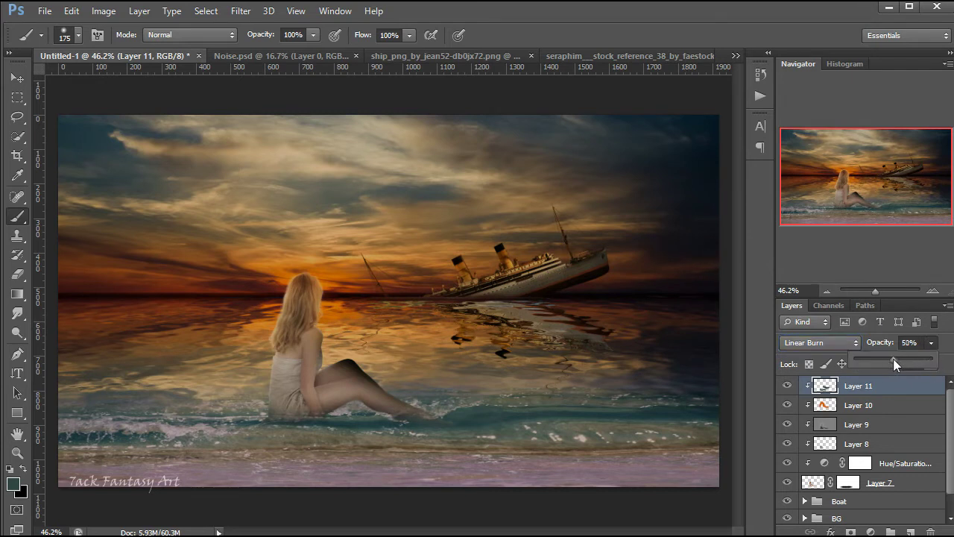
left_click_drag(931, 359, 880, 359)
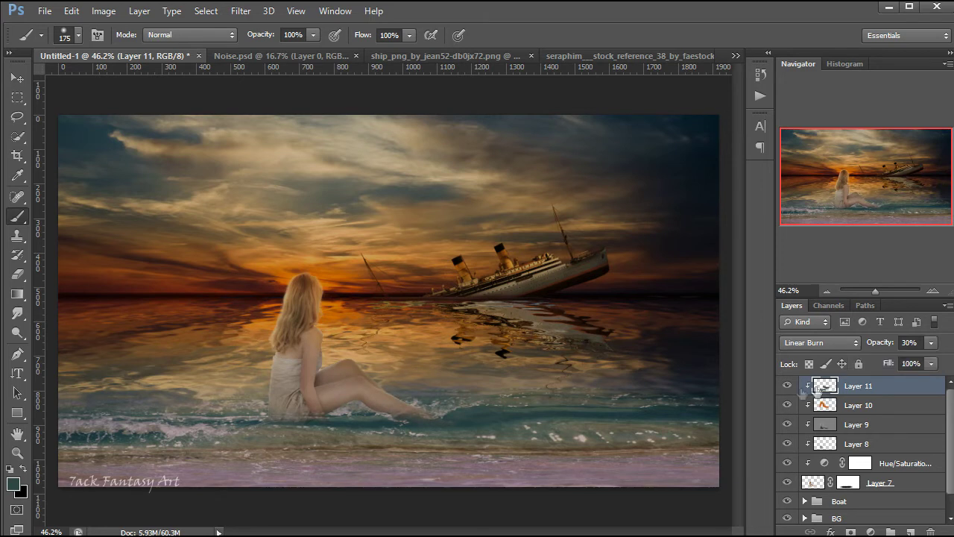
left_click(786, 386)
Add Layer 12 with white as the colour and the 100 px brush preset.
left_click(910, 530)
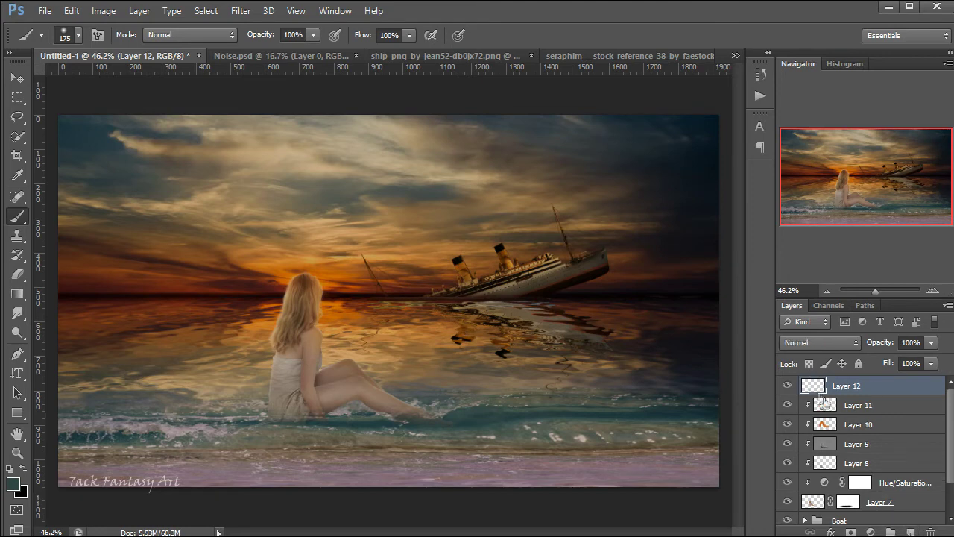
left_click(14, 484)
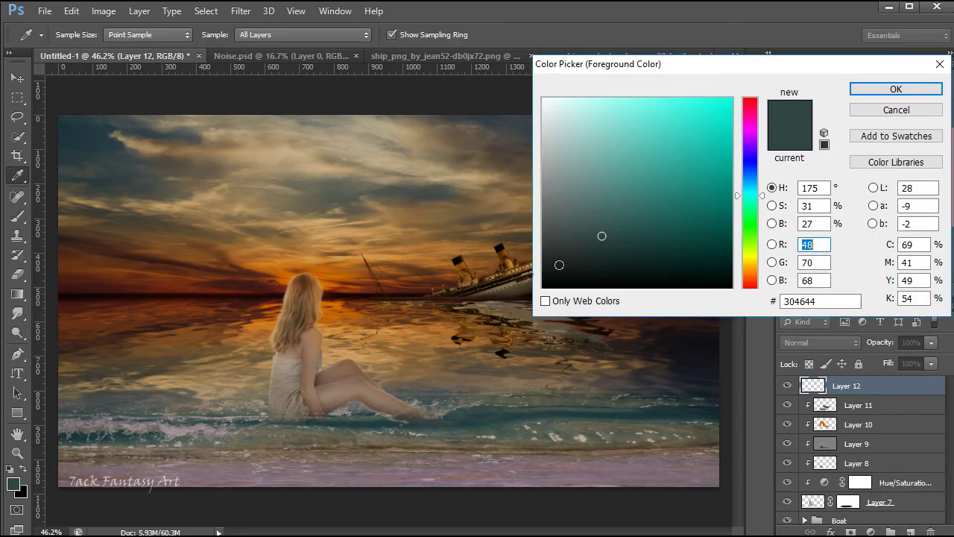
left_click(543, 99)
left_click(896, 89)
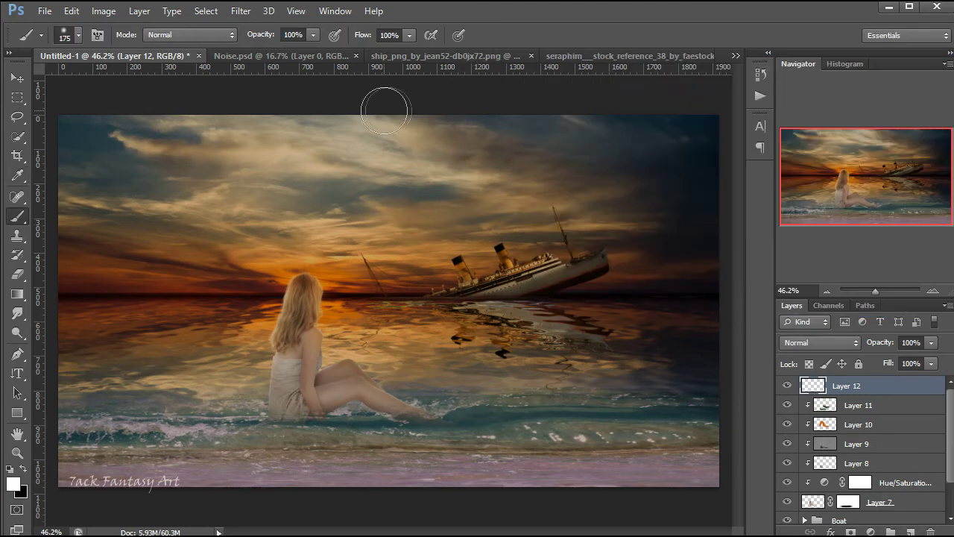
left_click(78, 36)
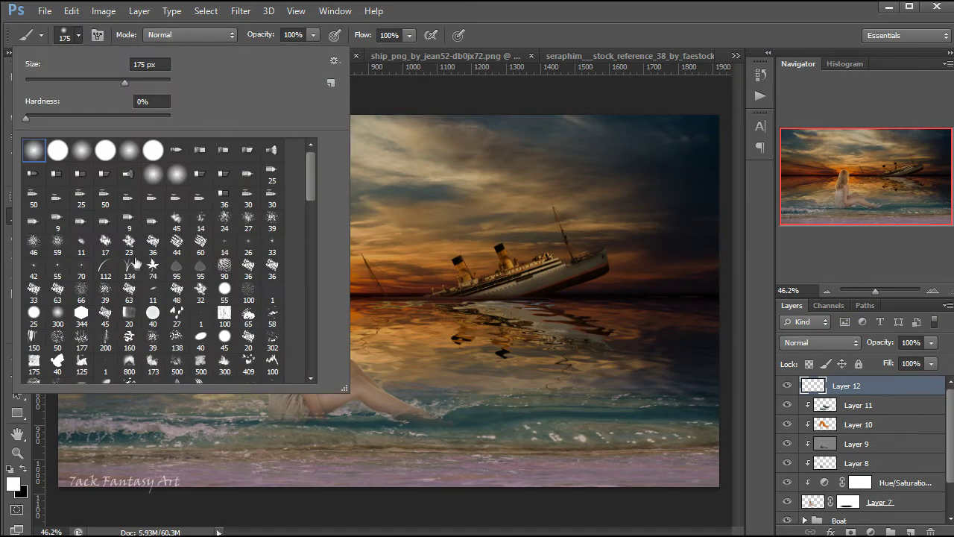
scroll(164, 275, "down", 3)
left_click(271, 339)
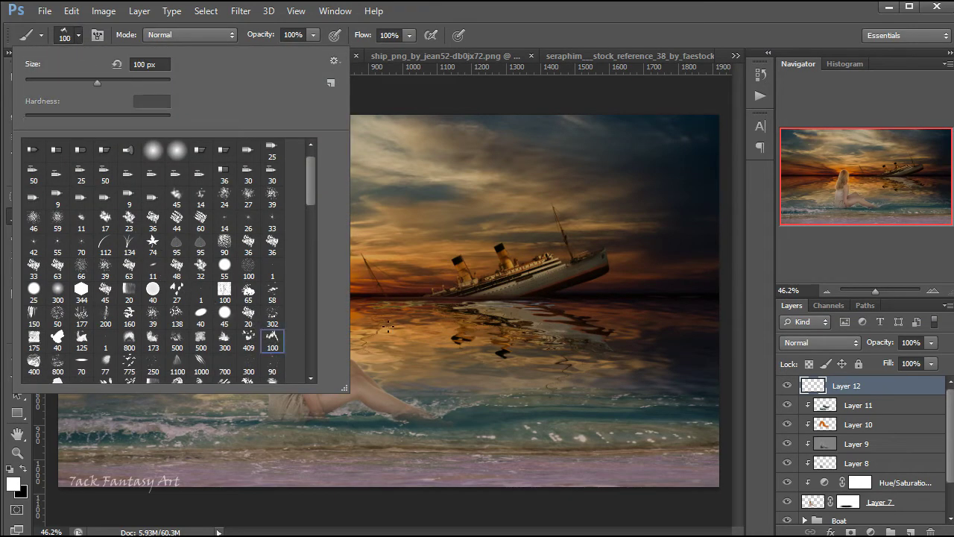
key("Return")
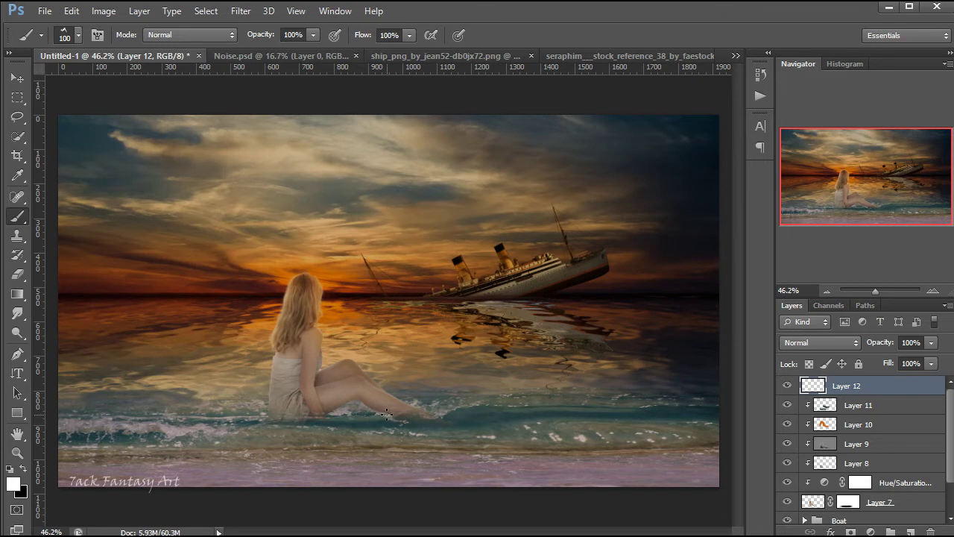
Paint white foam along the wave by her foot and hip at 80% layer opacity.
left_click_drag(413, 413, 450, 414)
left_click_drag(246, 415, 261, 414)
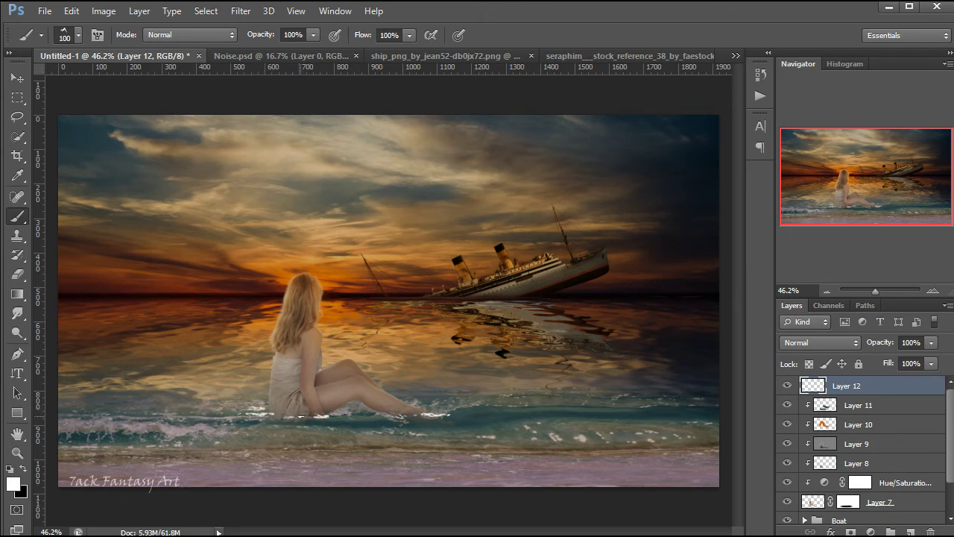
left_click_drag(308, 415, 333, 414)
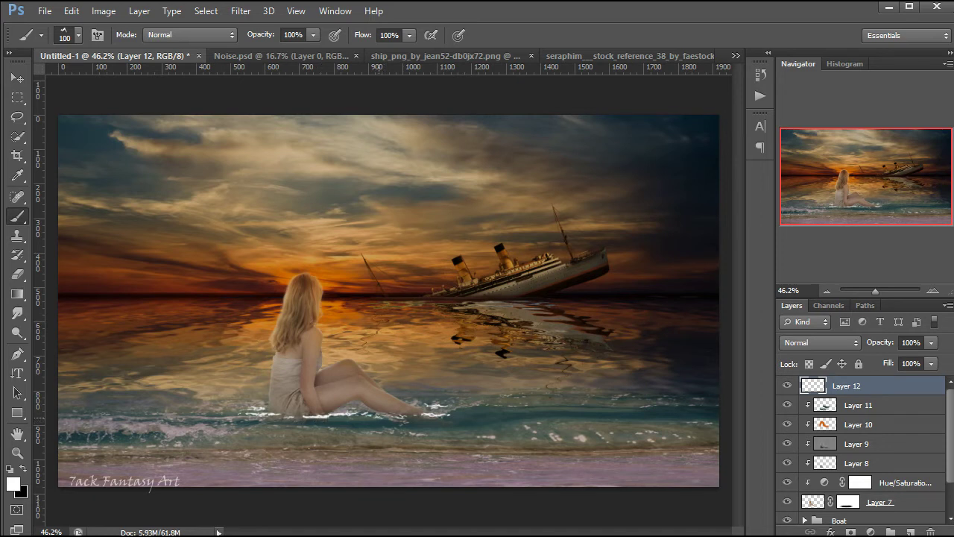
left_click(931, 342)
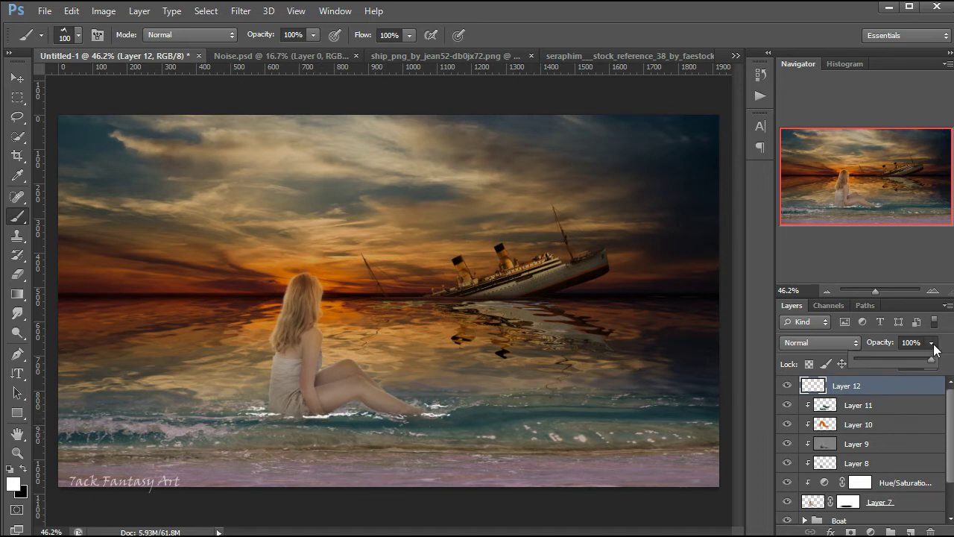
left_click_drag(932, 358, 918, 358)
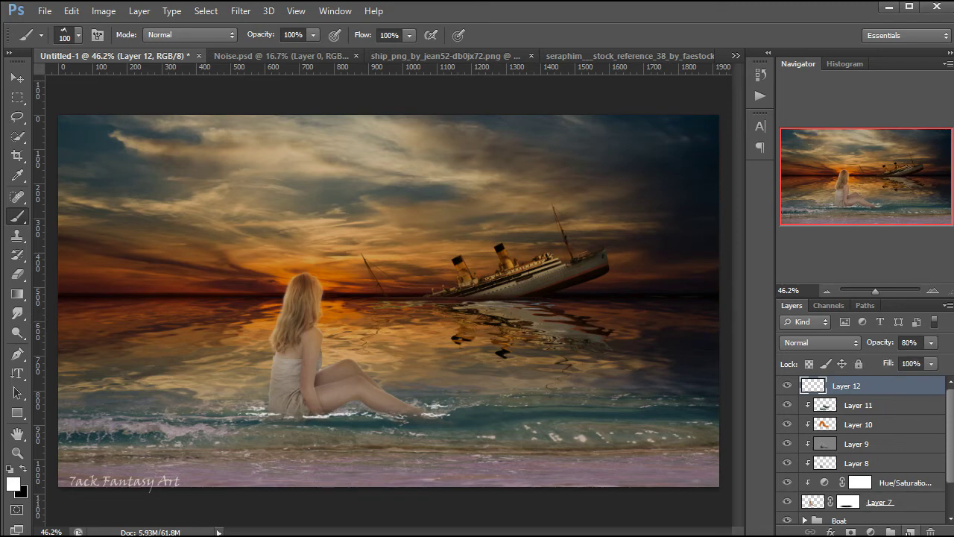
left_click(911, 531)
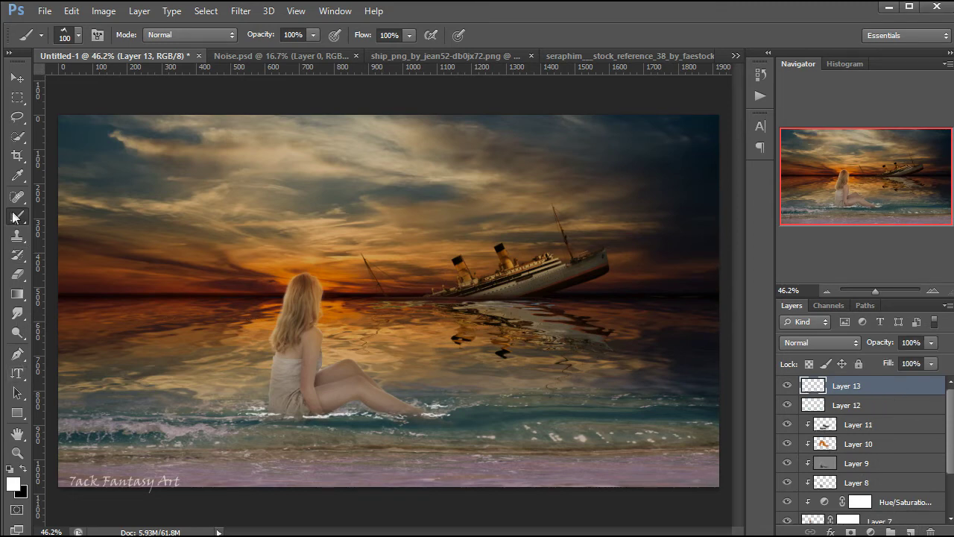
Choose the splash brush at 150 px with its tip rotated to 92°.
left_click(78, 35)
scroll(197, 248, "down", 2)
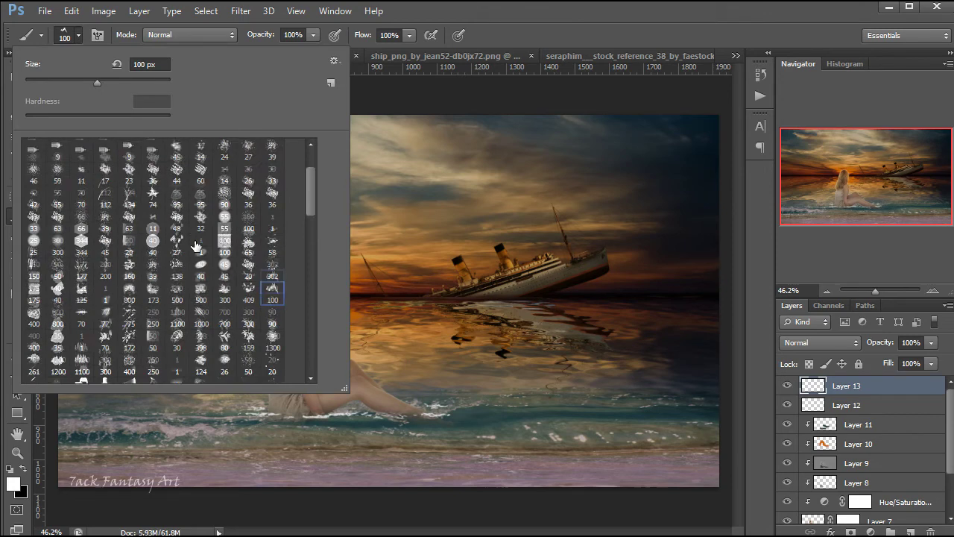
scroll(198, 248, "down", 2)
left_click(201, 337)
key("Return")
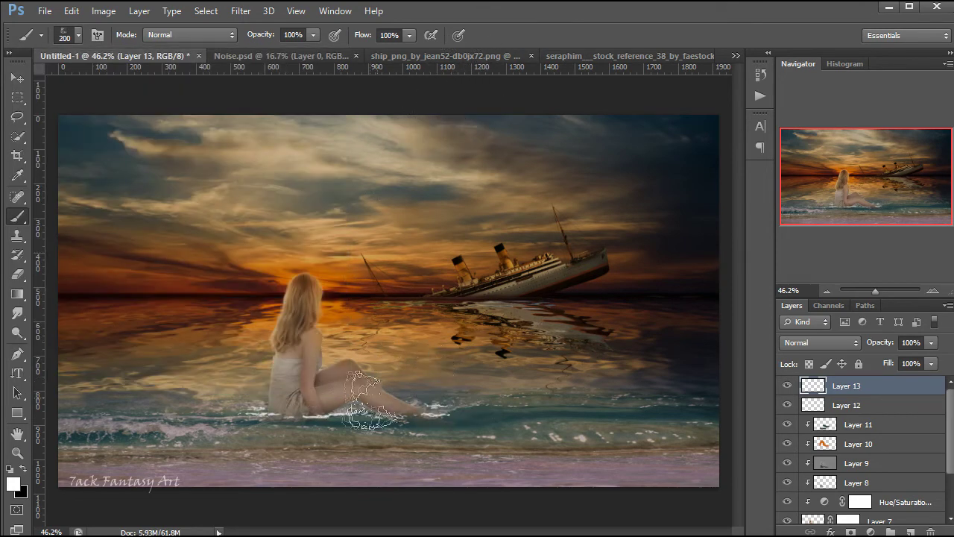
key("bracketleft")
key("bracketleft")
key("bracketleft")
key("bracketleft")
key("bracketleft")
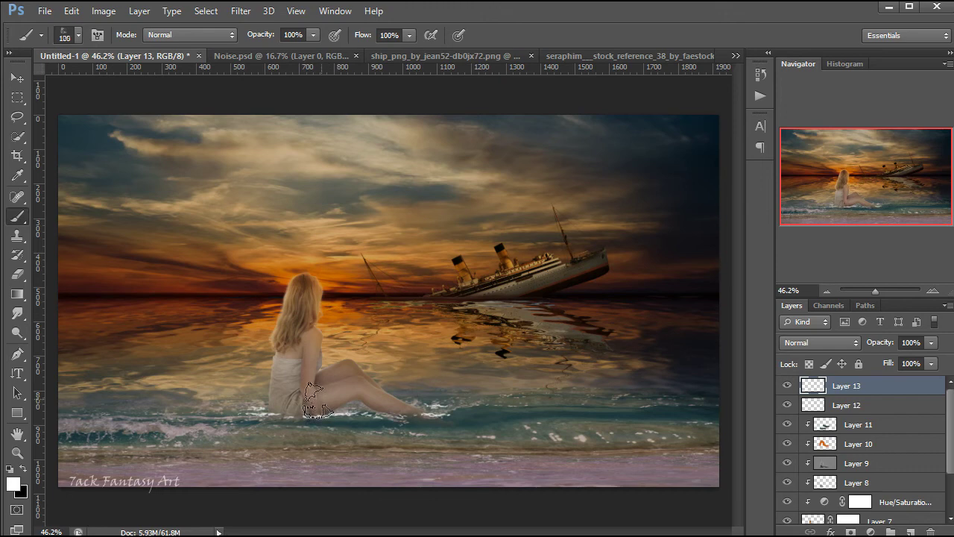
left_click(97, 35)
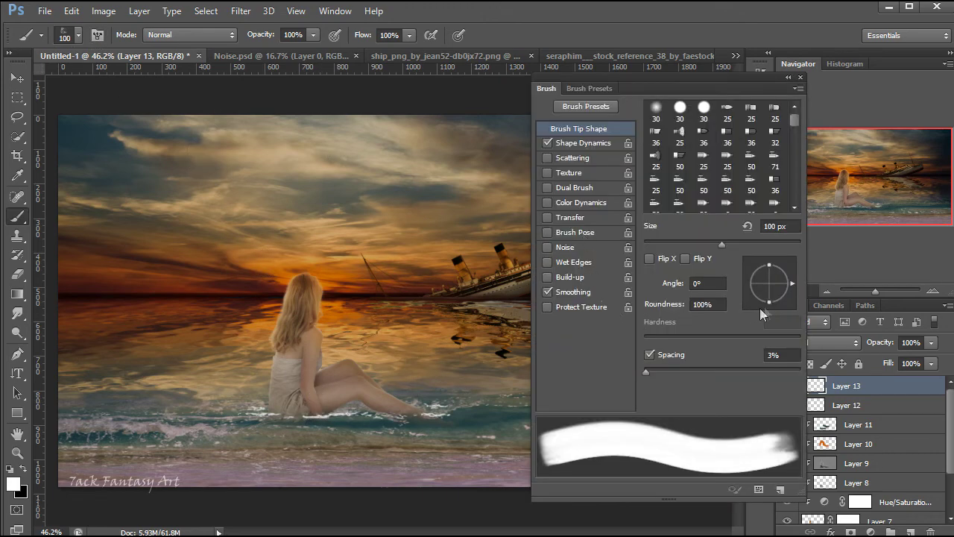
left_click_drag(792, 282, 768, 263)
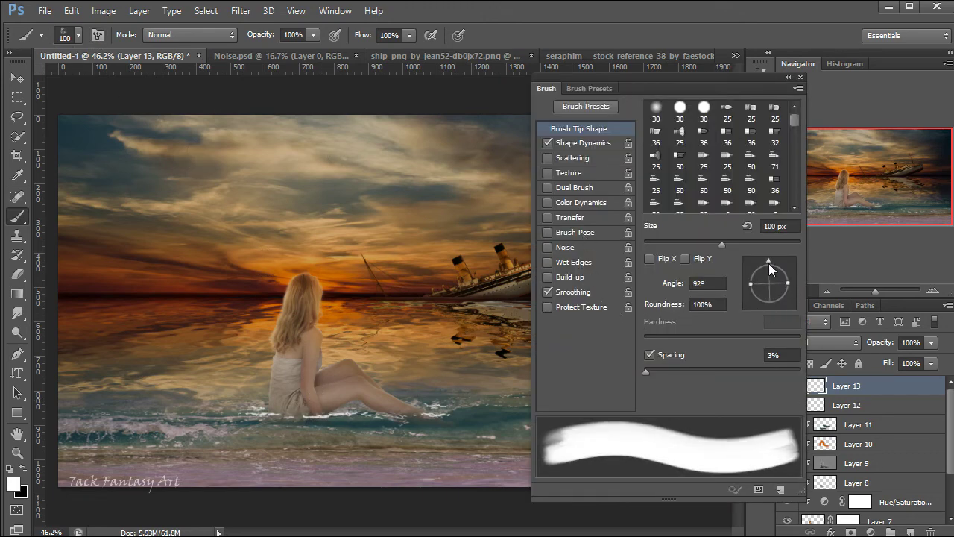
Stamp white splashes at the girl's hip and feet, plus a large 200 px one left of her.
left_click(316, 406)
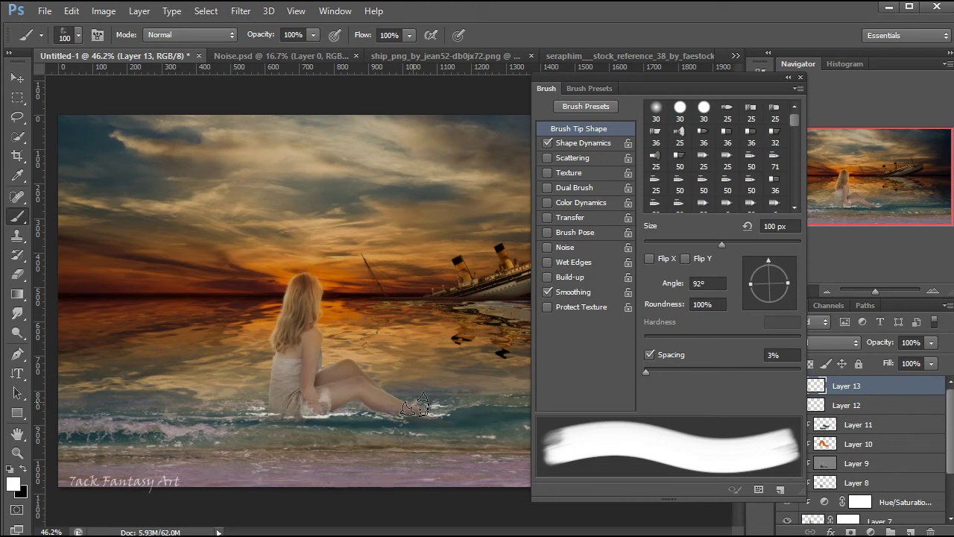
left_click(416, 407)
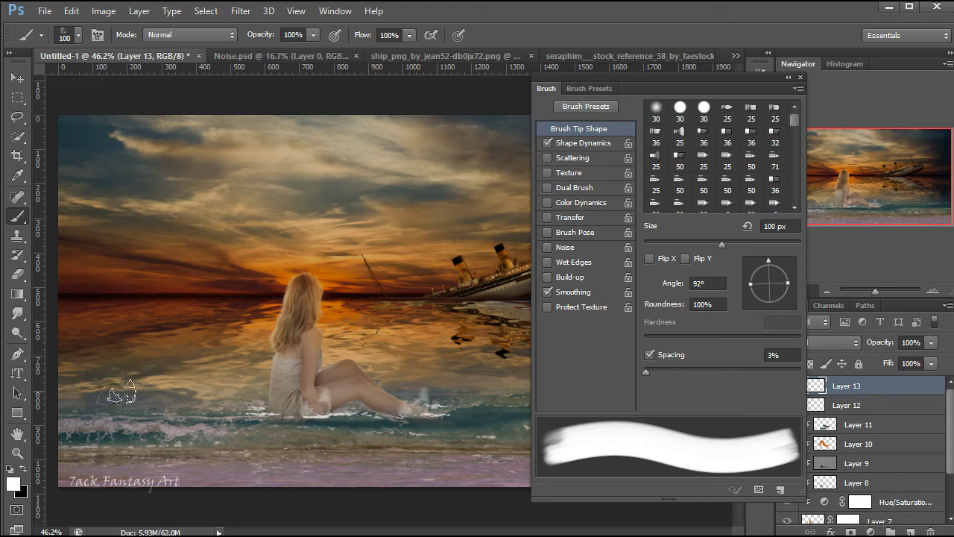
left_click(254, 406)
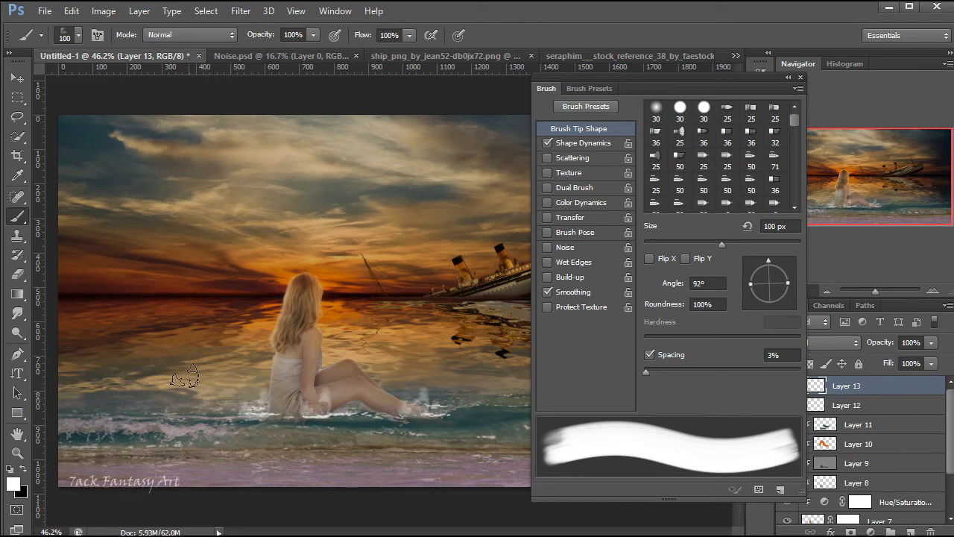
key("bracketright")
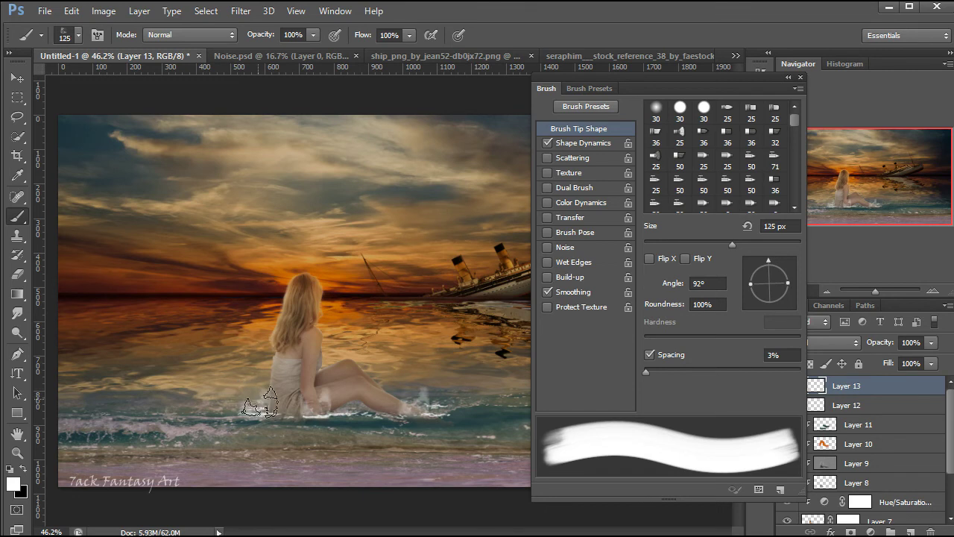
key("bracketright")
key("bracketright")
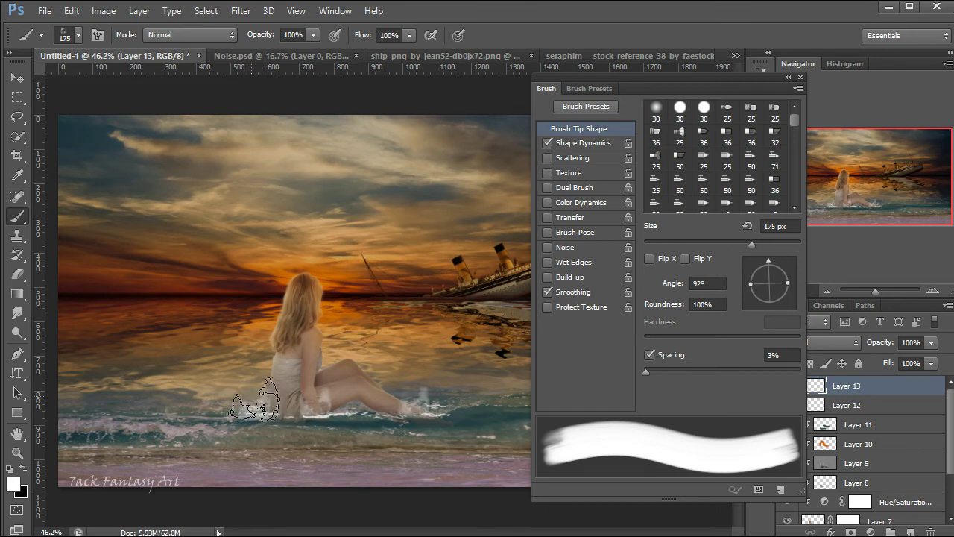
key("bracketright")
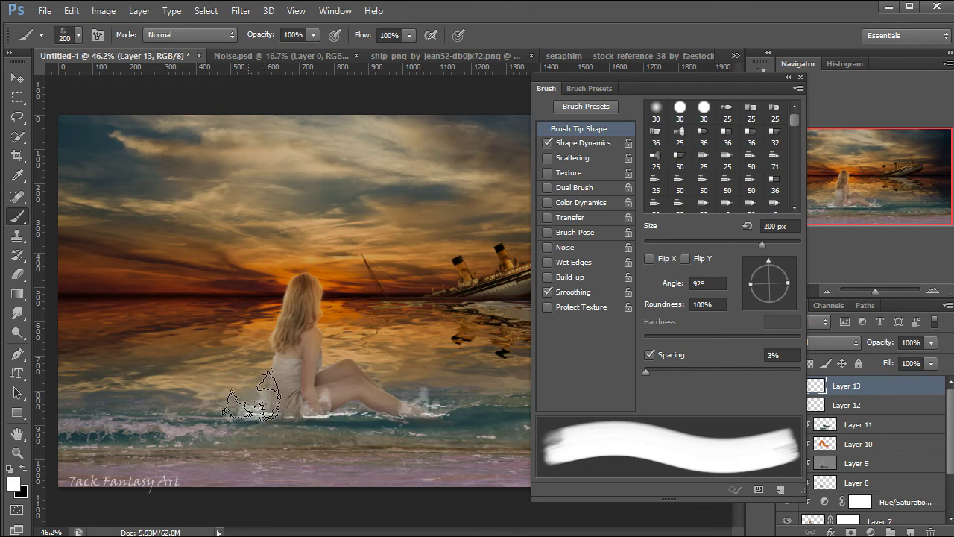
left_click(252, 397)
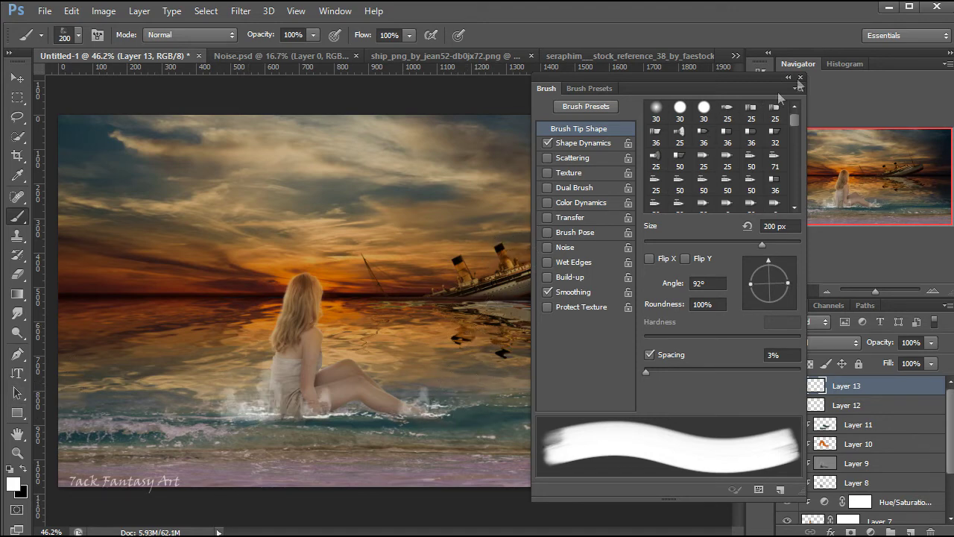
left_click(800, 76)
scroll(873, 410, "down", 1)
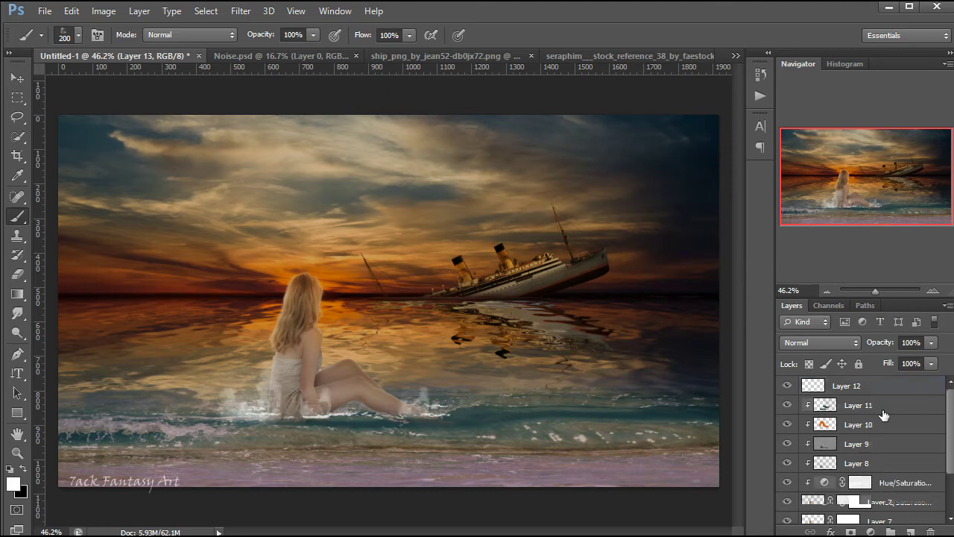
scroll(879, 415, "down", 2)
Add a new layer above the Boat group and stamp a splash near the girl's knees.
left_click(814, 463)
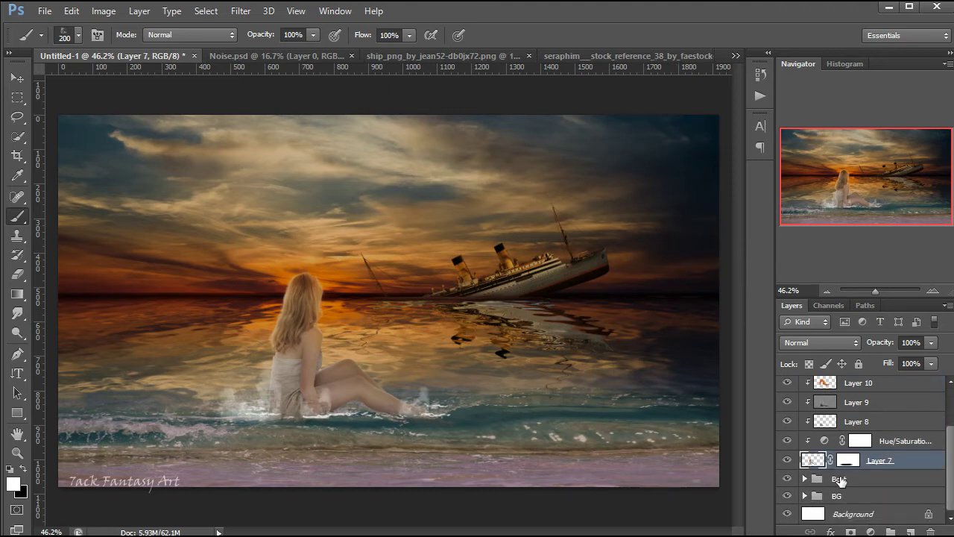
left_click(835, 478)
left_click(910, 531)
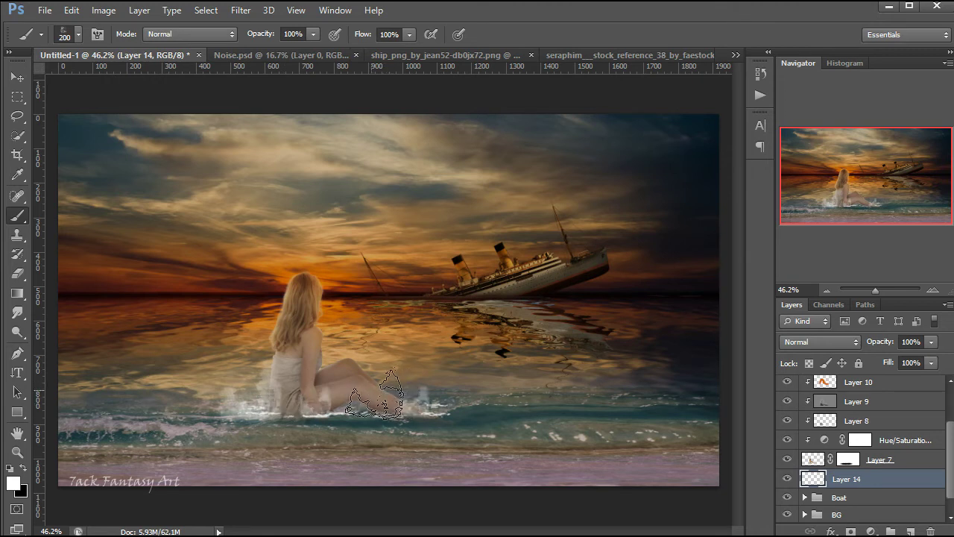
left_click(374, 396)
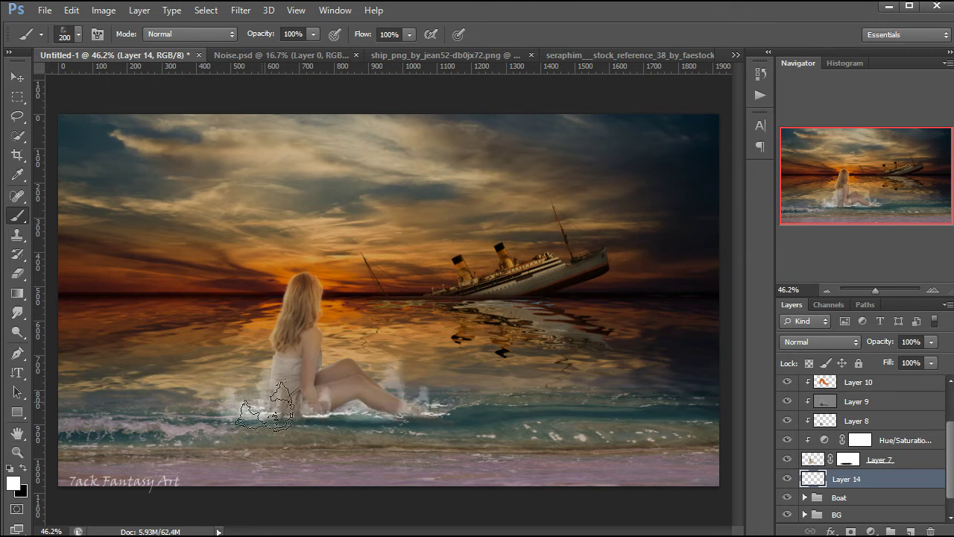
Flip the splash brush tip horizontally and vertically and enlarge it to 300 px.
left_click(96, 34)
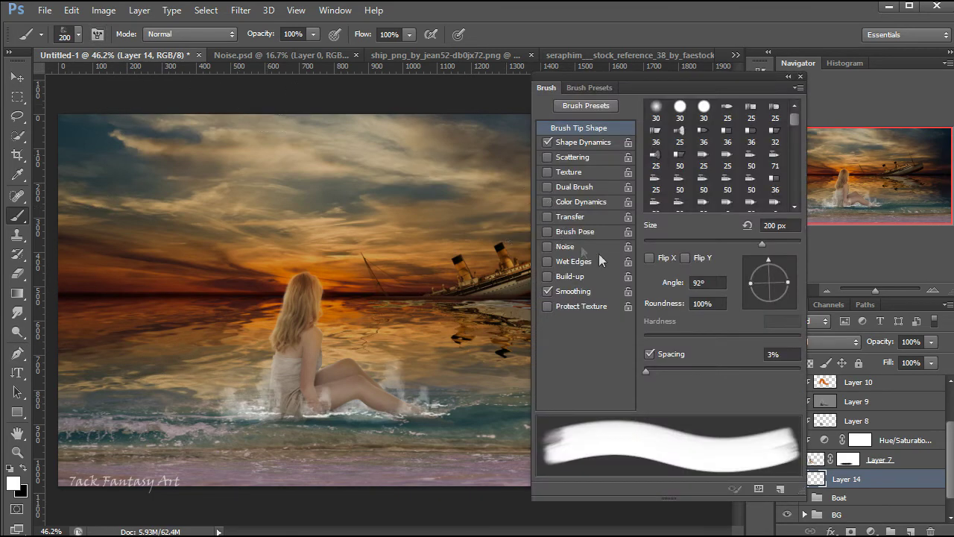
left_click(649, 257)
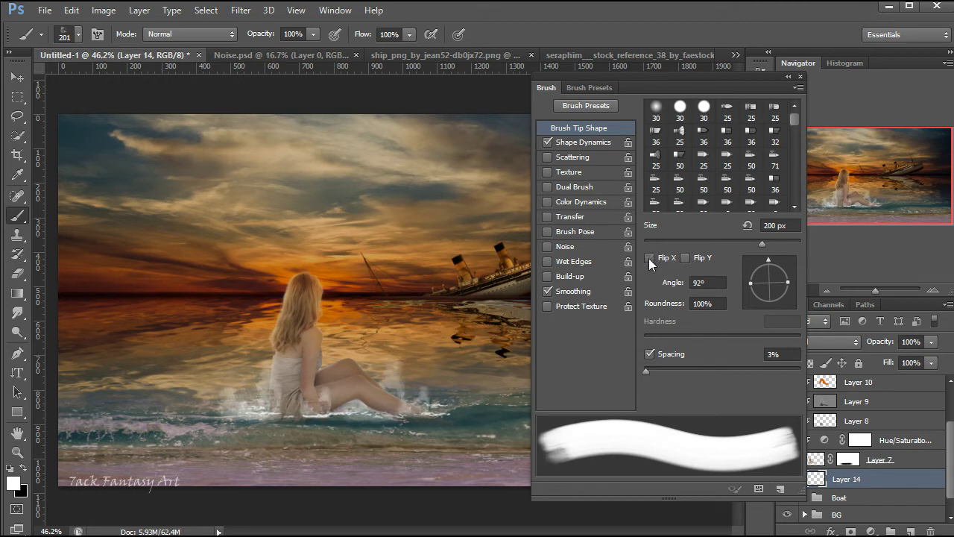
left_click(684, 258)
key("bracketright")
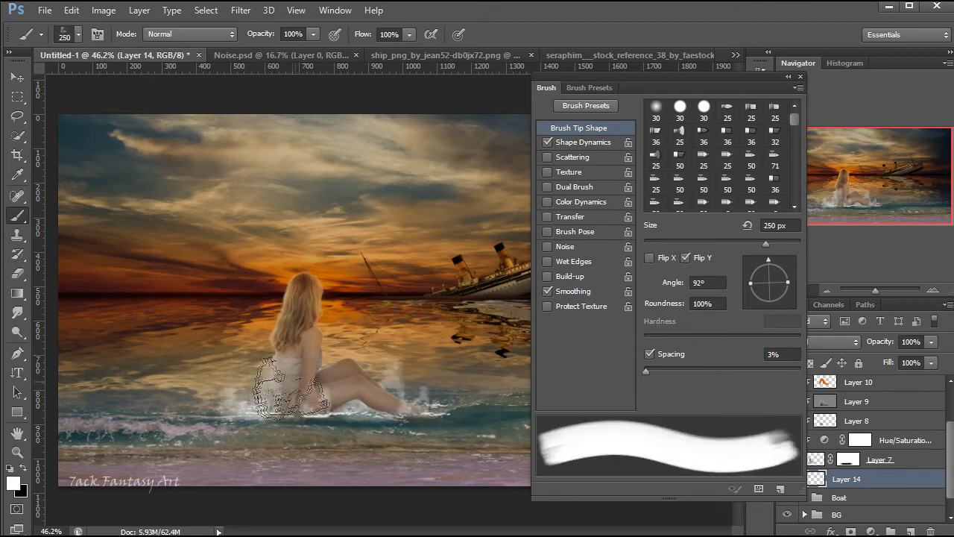
key("bracketright")
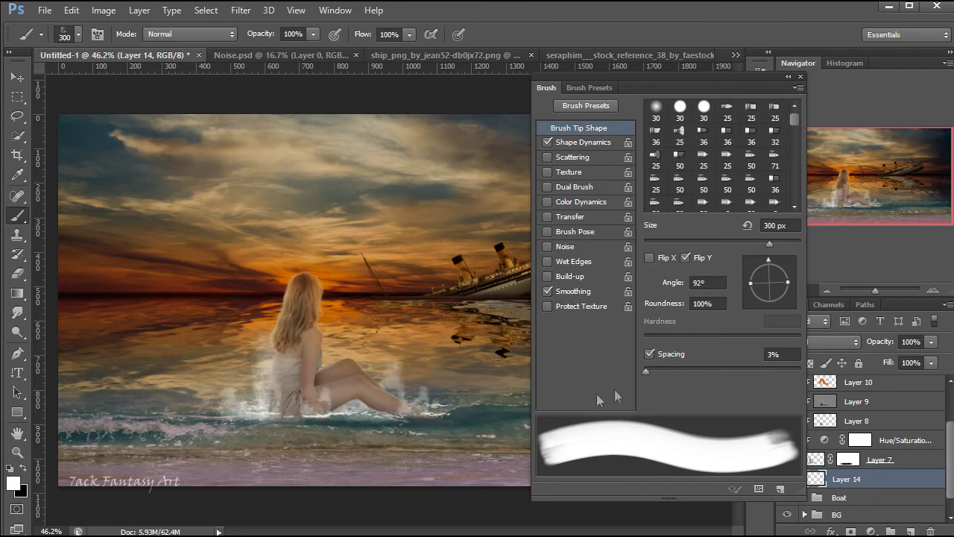
left_click(800, 76)
Compare the splash layer on and off, then set its opacity to 80%.
left_click(788, 480)
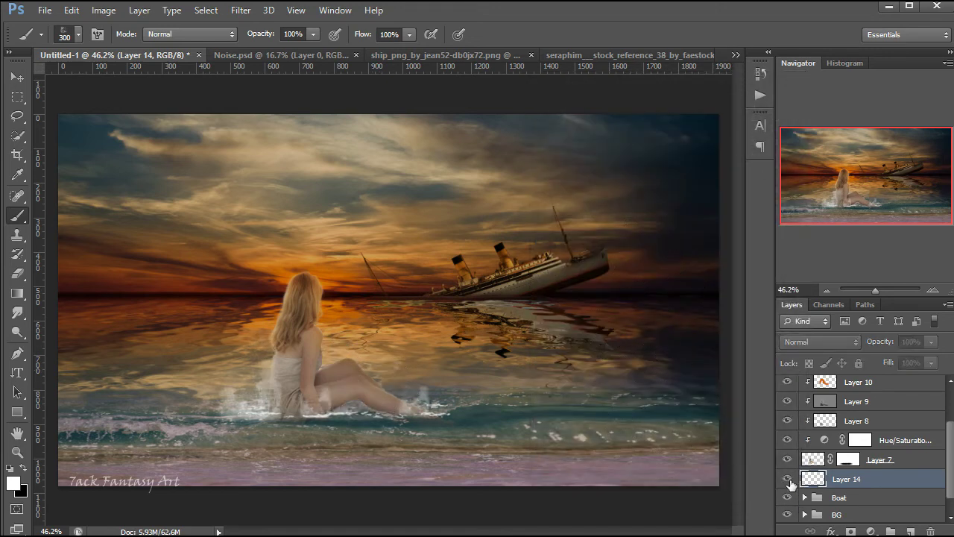
left_click(788, 479)
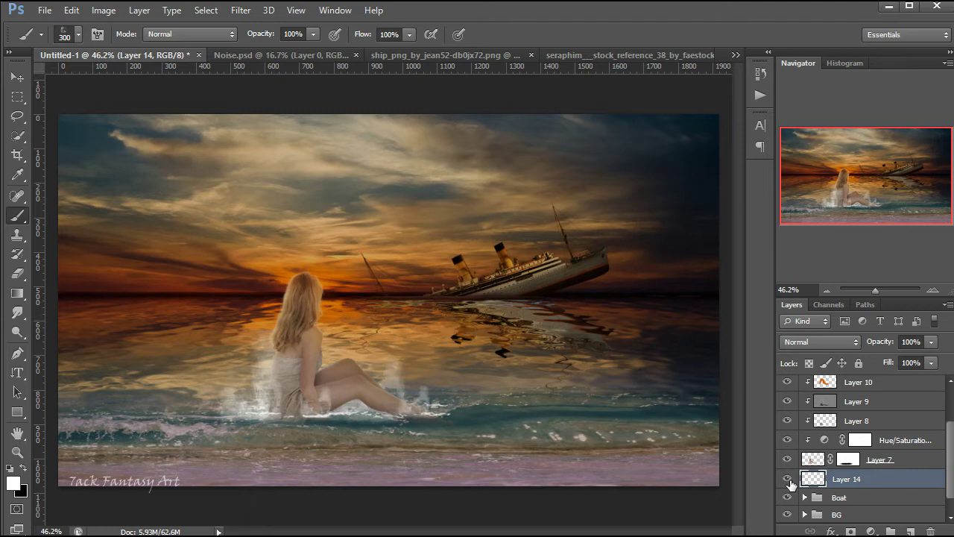
left_click(931, 342)
left_click_drag(932, 359, 922, 362)
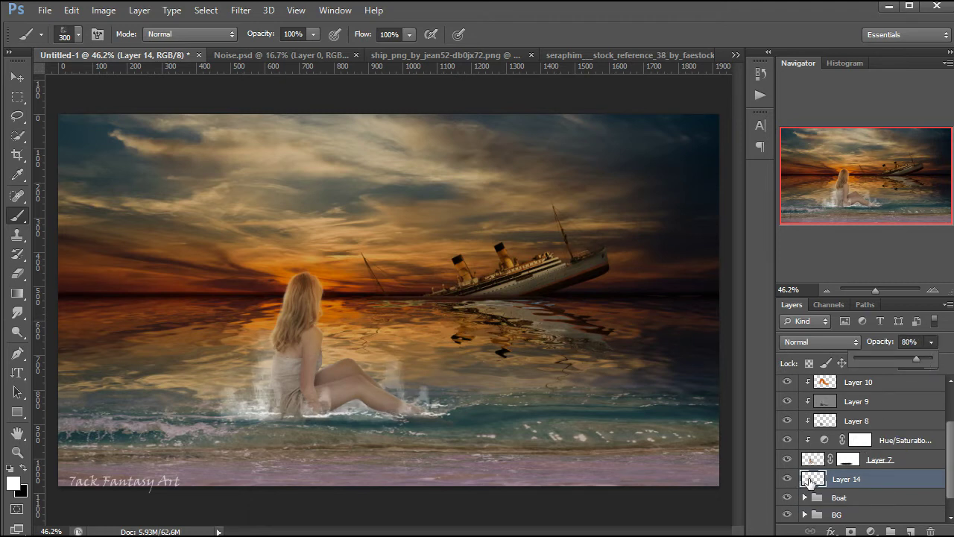
left_click(811, 481)
scroll(868, 480, "up", 2)
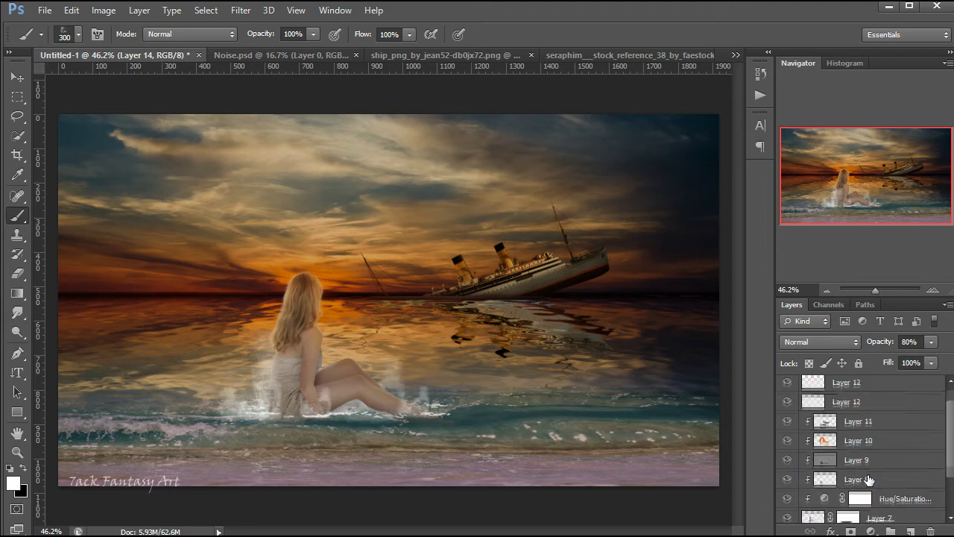
scroll(868, 481, "up", 1)
Add a new top layer, load the 300 px splash brush, and turn Layer 15 back on.
left_click(911, 531)
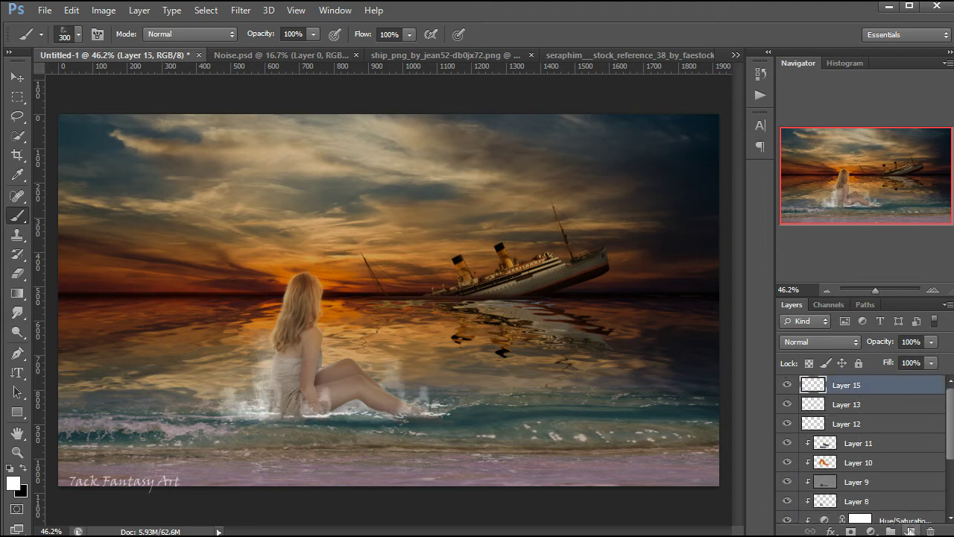
left_click(78, 34)
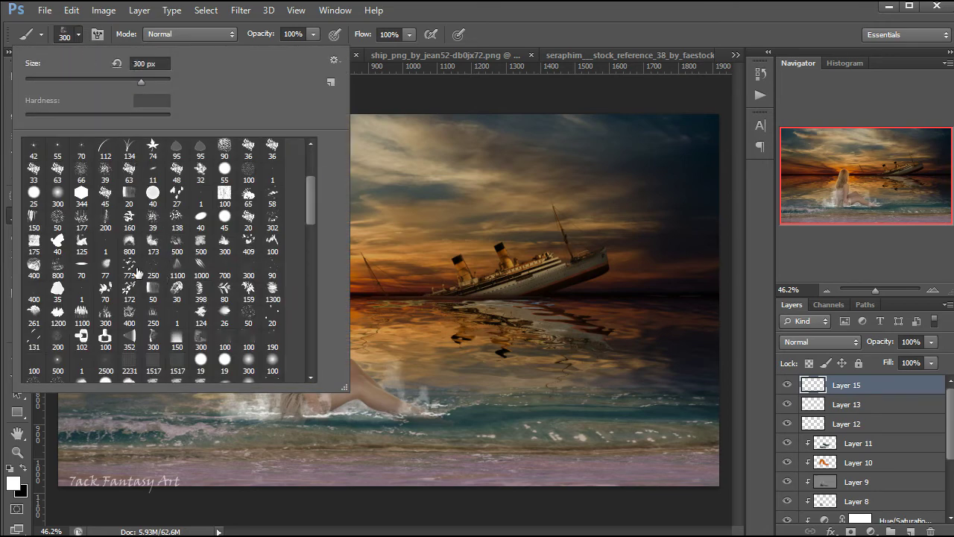
scroll(167, 276, "down", 1)
scroll(166, 276, "down", 1)
scroll(164, 280, "down", 1)
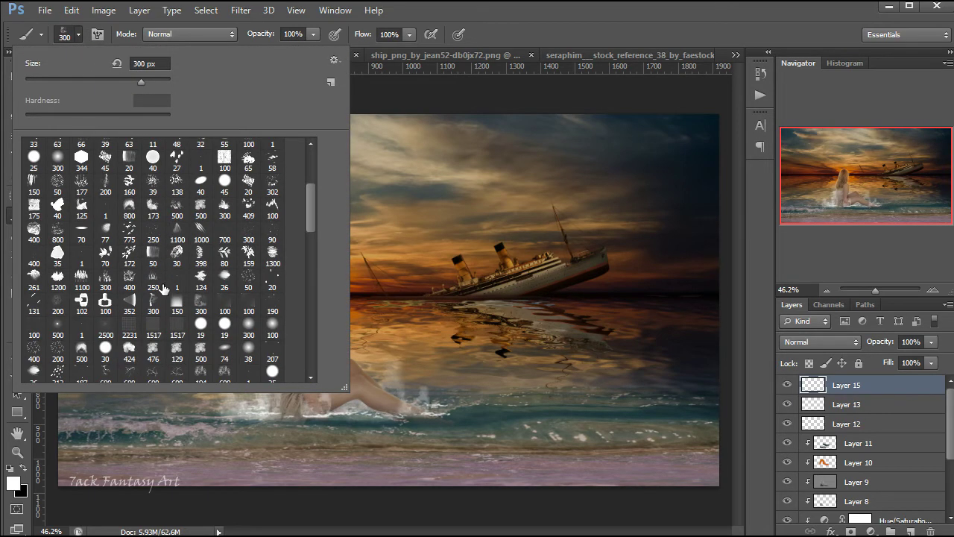
scroll(161, 283, "down", 1)
scroll(160, 287, "down", 1)
scroll(158, 287, "down", 2)
scroll(158, 287, "down", 1)
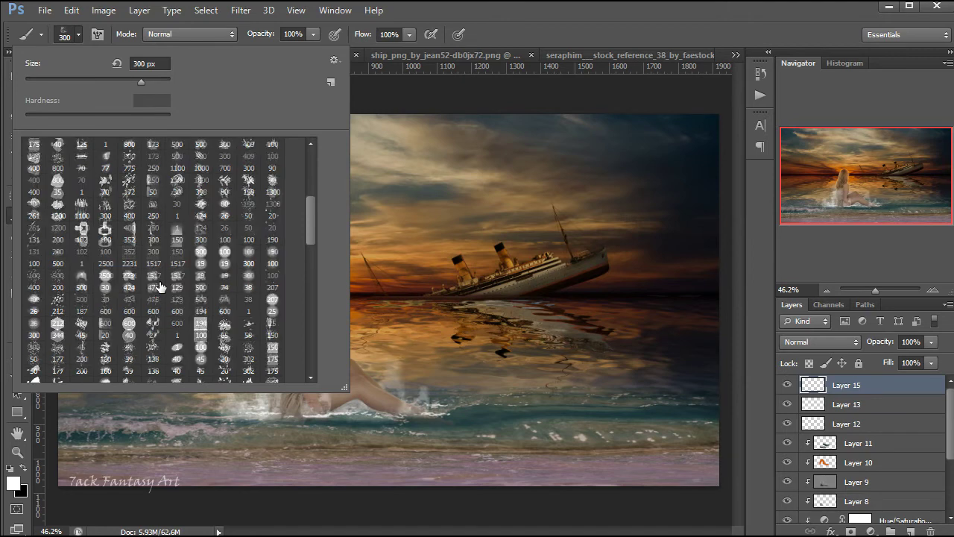
scroll(158, 287, "down", 2)
scroll(158, 287, "down", 1)
scroll(159, 287, "down", 1)
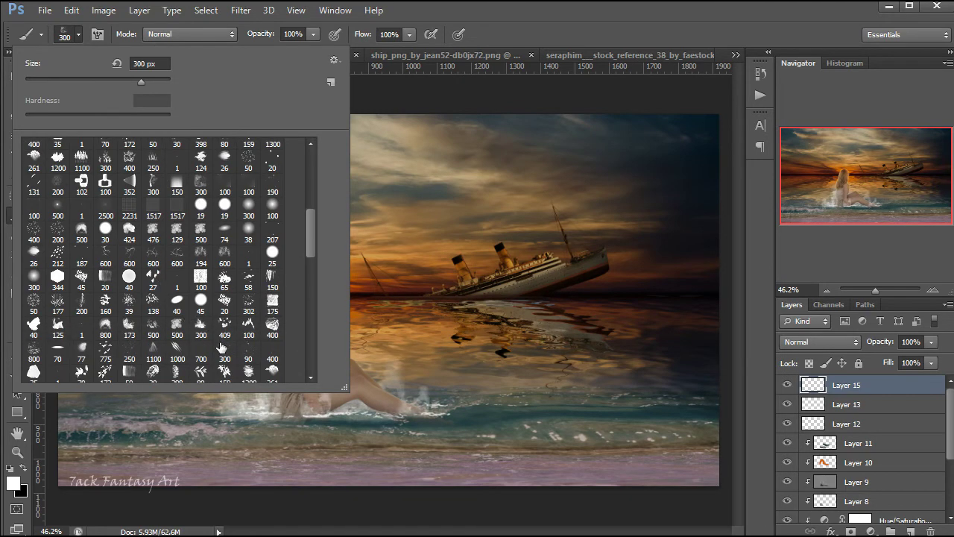
left_click(225, 352)
left_click(548, 28)
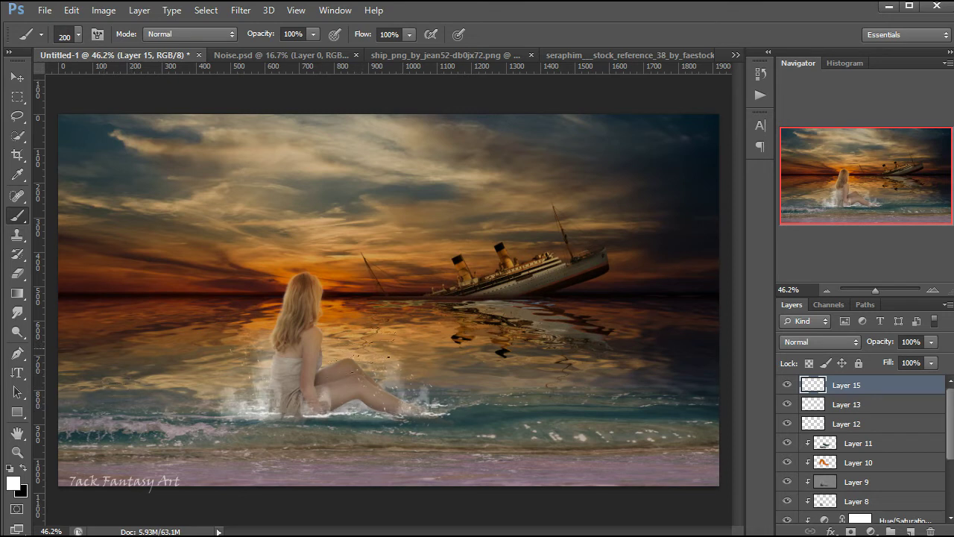
left_click(788, 385)
scroll(879, 415, "down", 3)
Duplicate the girl's Layer 7 and move the original below Layer 14.
scroll(905, 428, "down", 2)
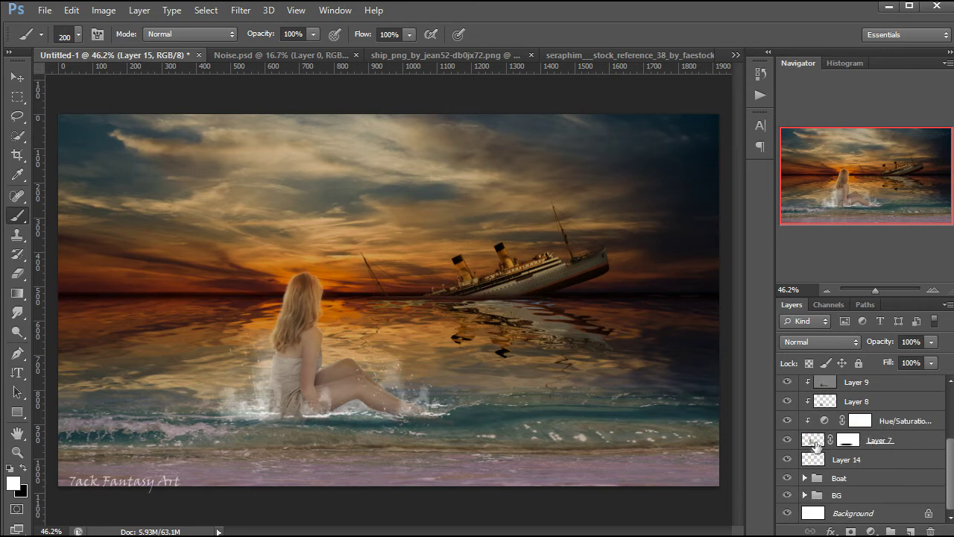
left_click(813, 441)
left_click(787, 440)
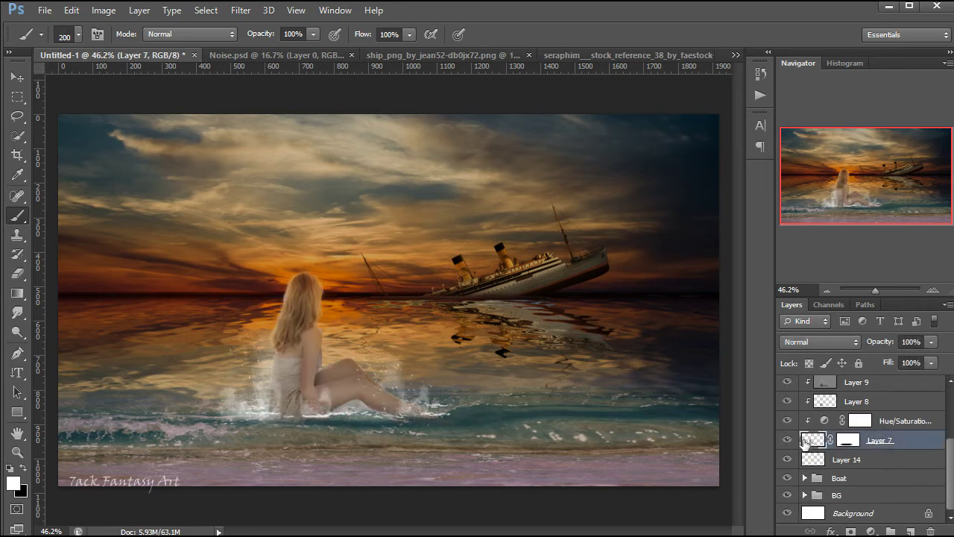
key("ctrl+j")
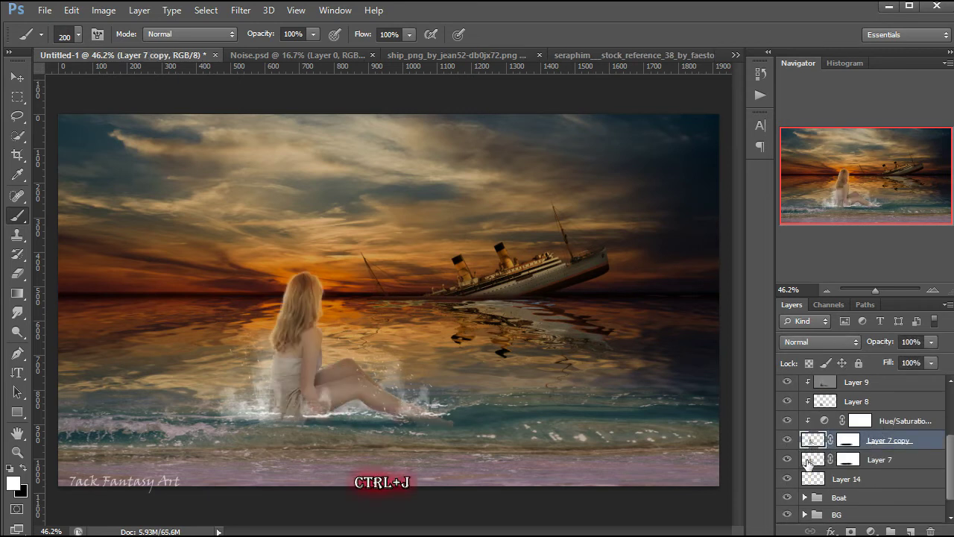
left_click(812, 460)
left_click_drag(812, 460, 813, 486)
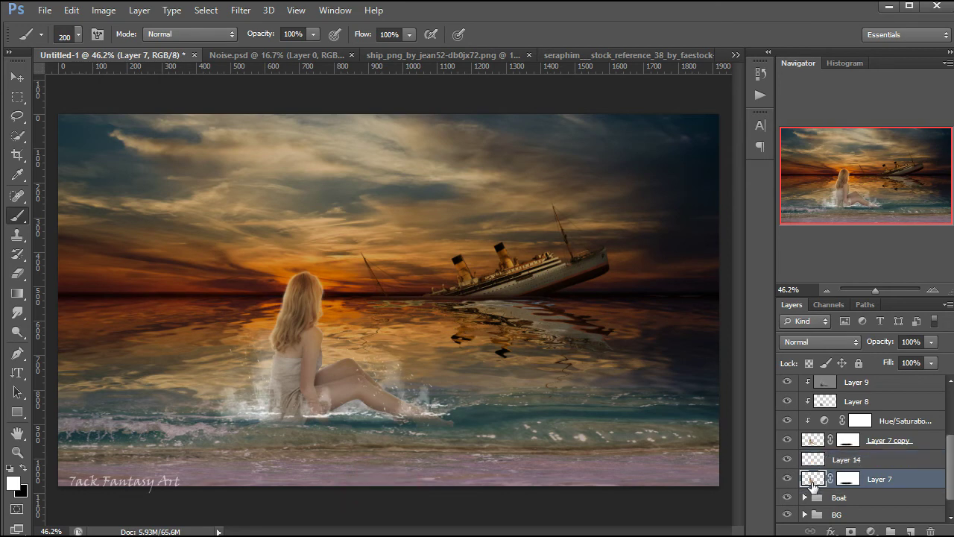
right_click(875, 478)
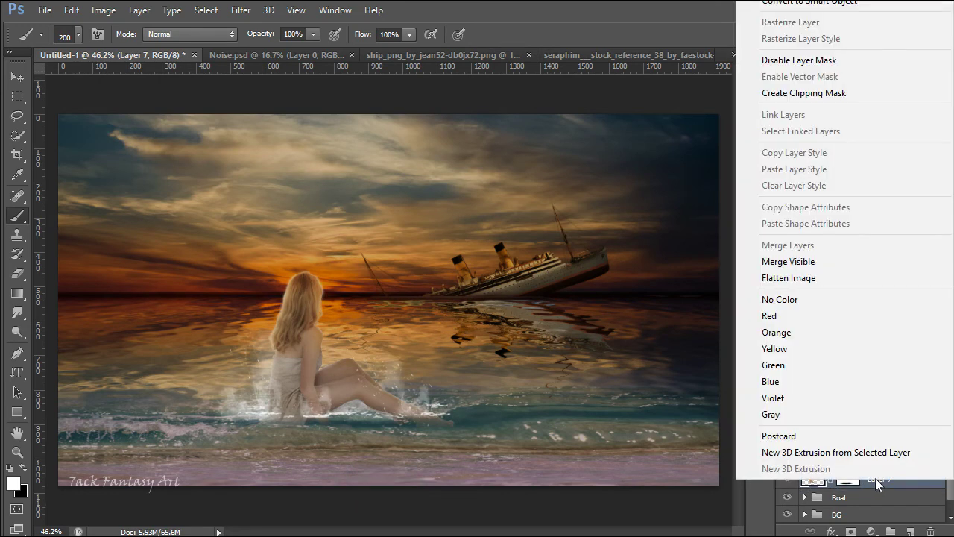
key("Escape")
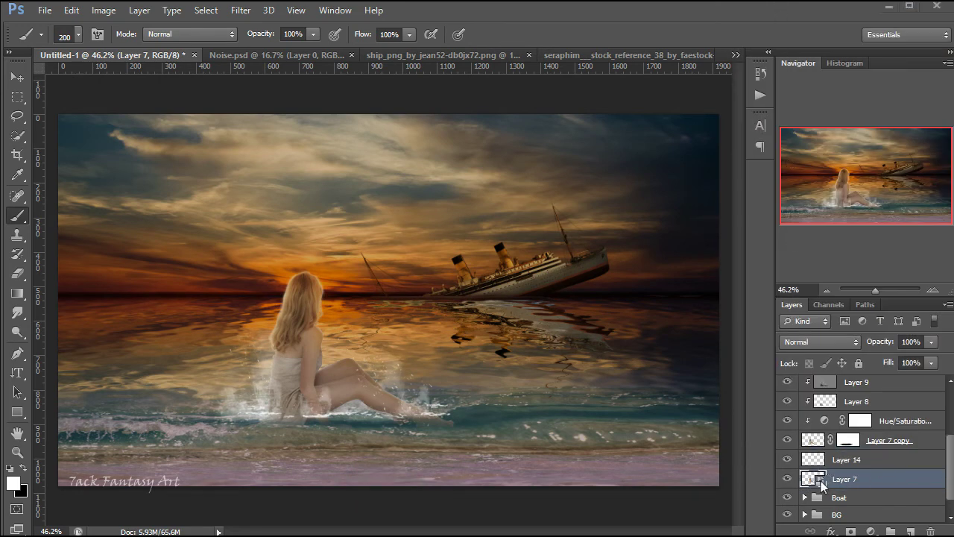
Flip the lower girl copy vertically and shift it down as her reflection.
key("ctrl+t")
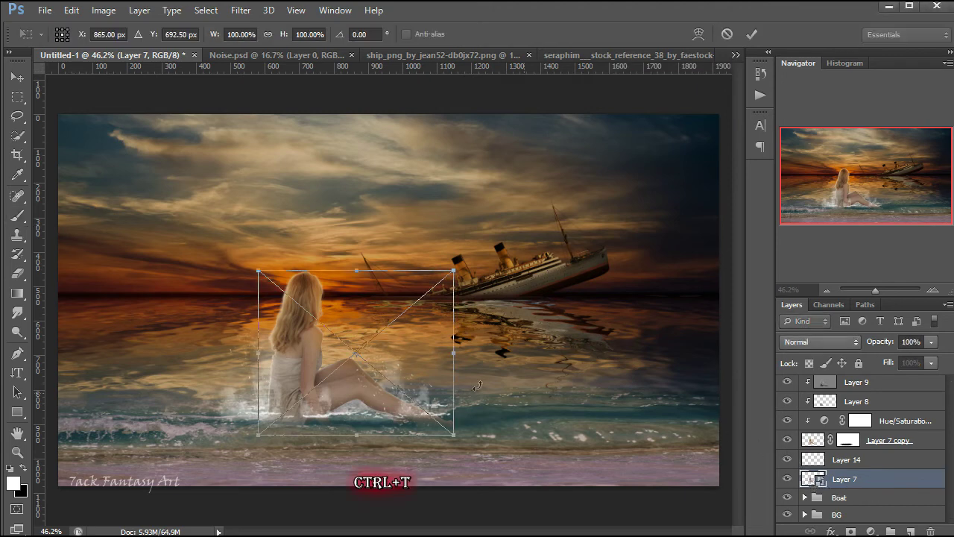
right_click(337, 280)
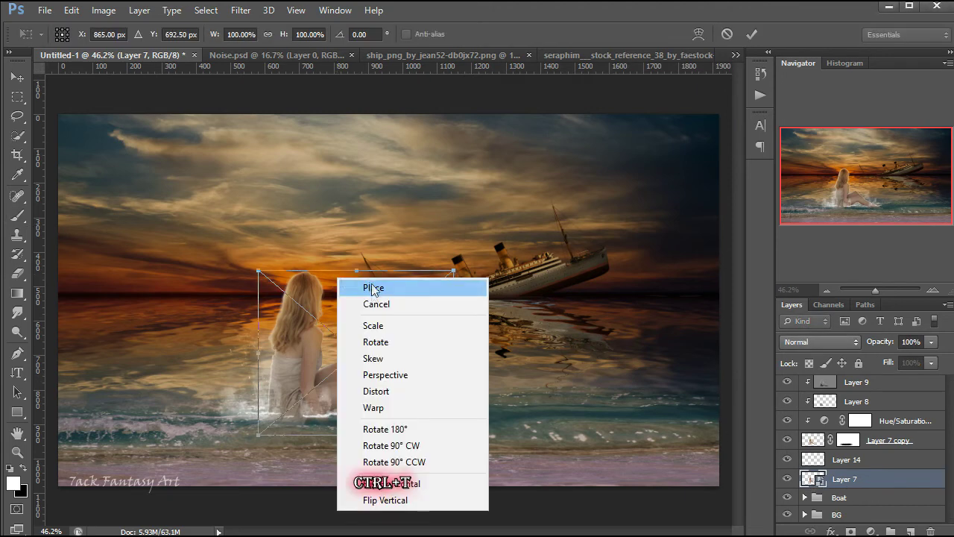
left_click(373, 502)
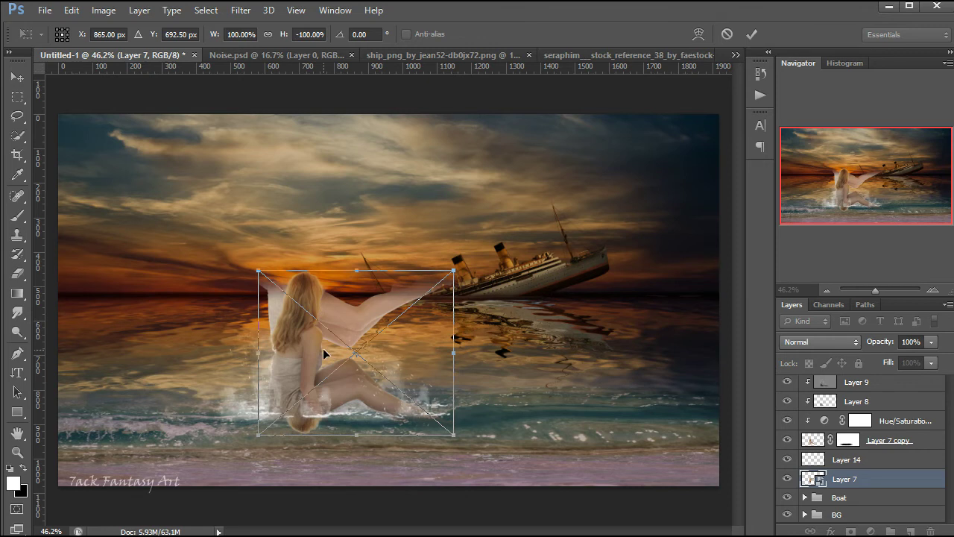
left_click_drag(323, 348, 347, 447)
left_click_drag(351, 337, 361, 408)
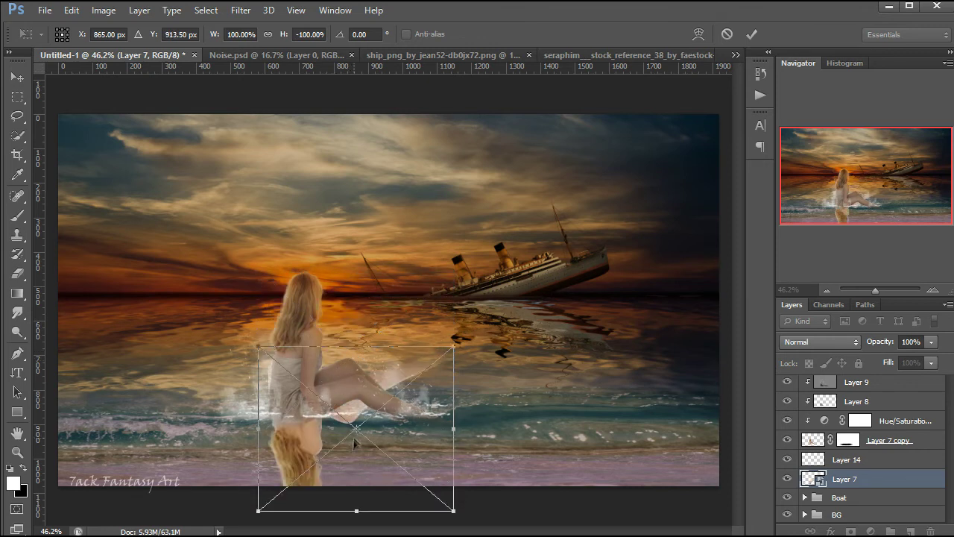
key("shift+Down")
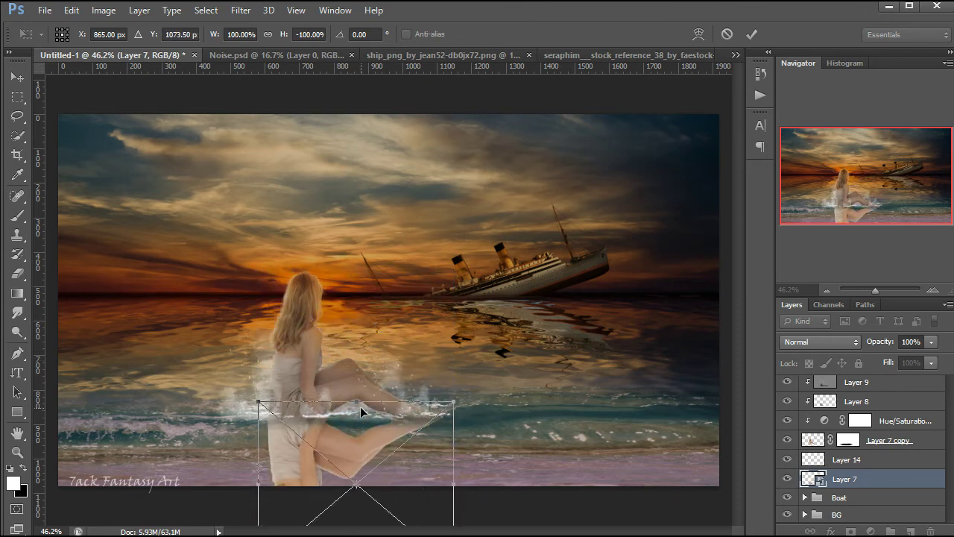
key("shift+Down")
left_click(752, 33)
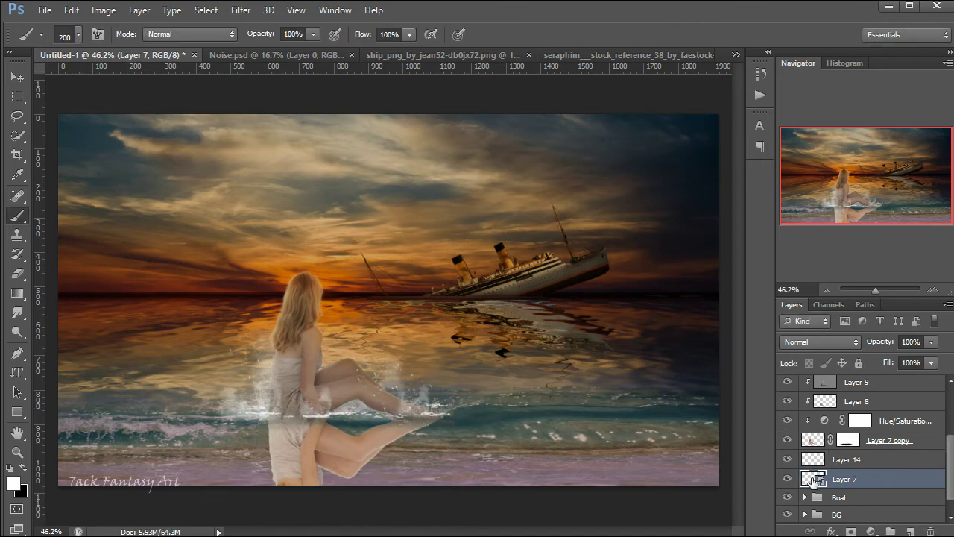
Apply Displace to the reflection with horizontal scale 20 and Noise.psd as the map.
left_click(242, 10)
mouse_move(253, 174)
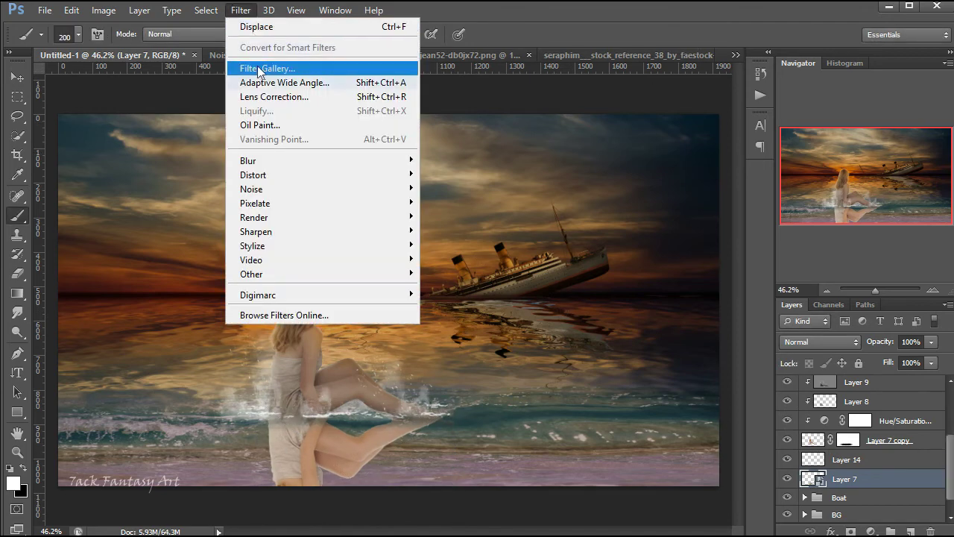
left_click(440, 174)
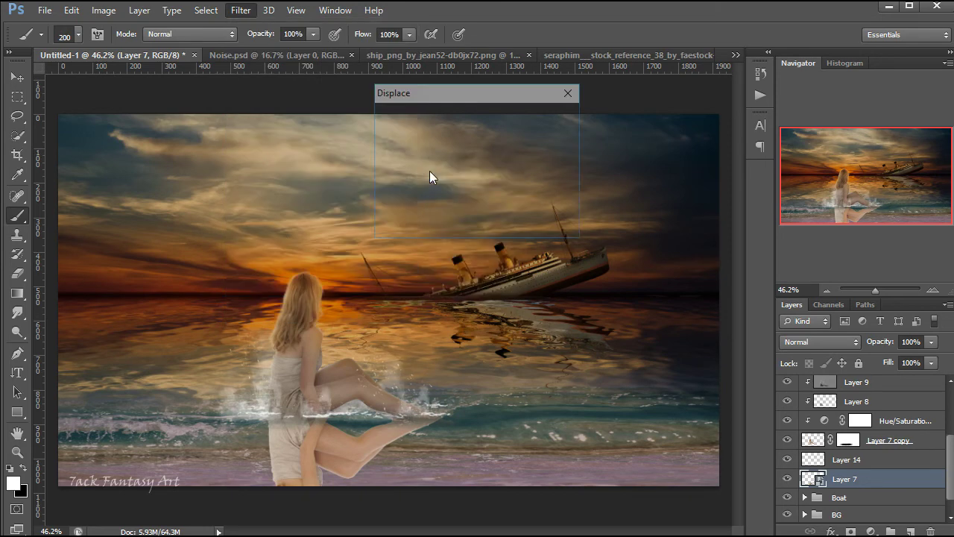
type("20")
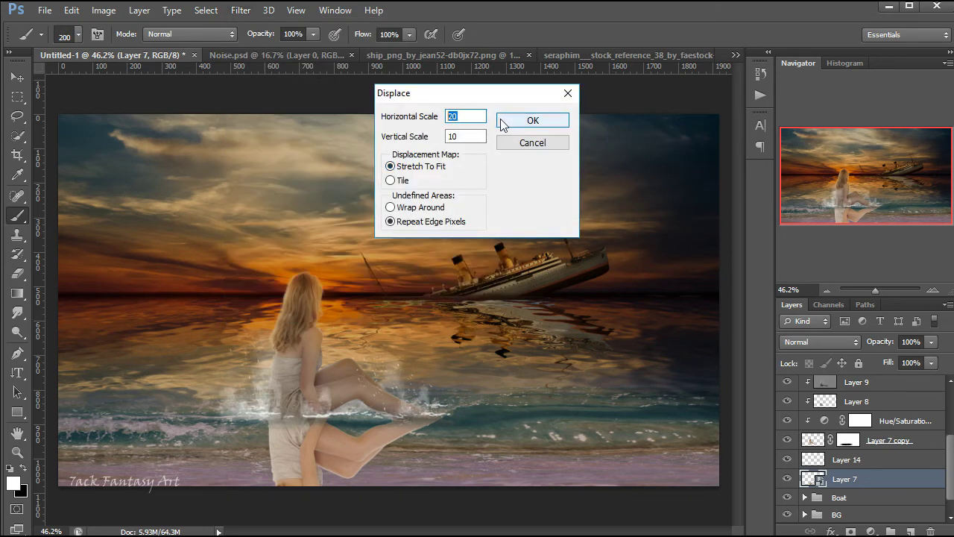
left_click(533, 120)
left_click(176, 127)
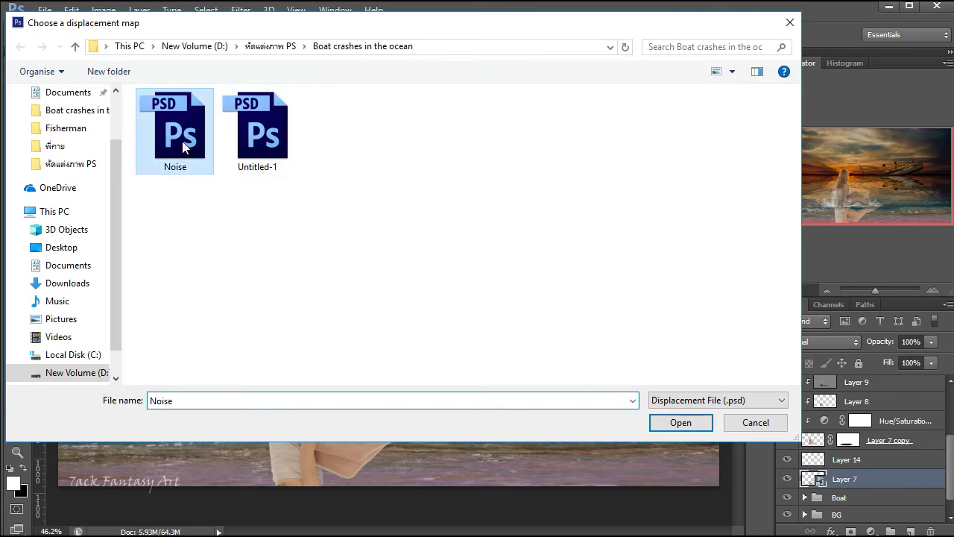
left_click(657, 425)
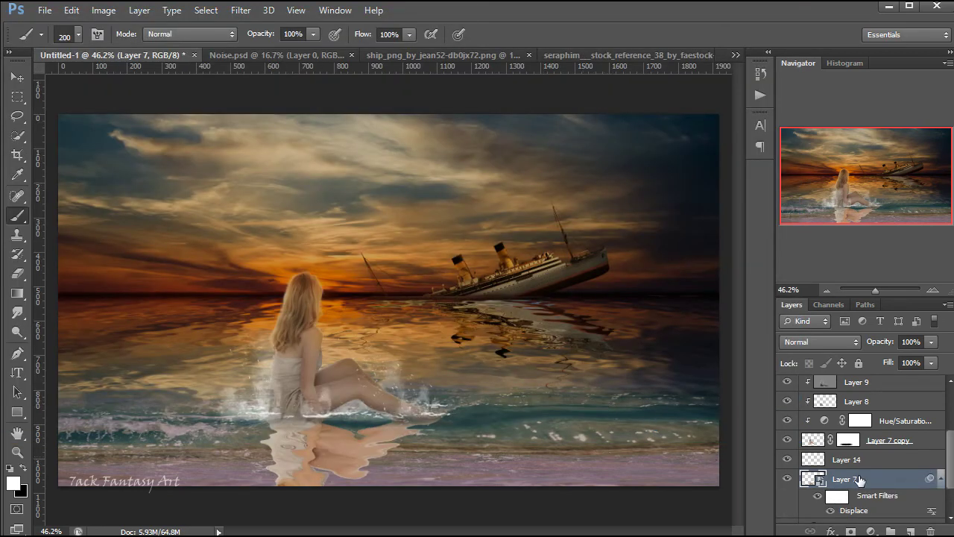
left_click(871, 531)
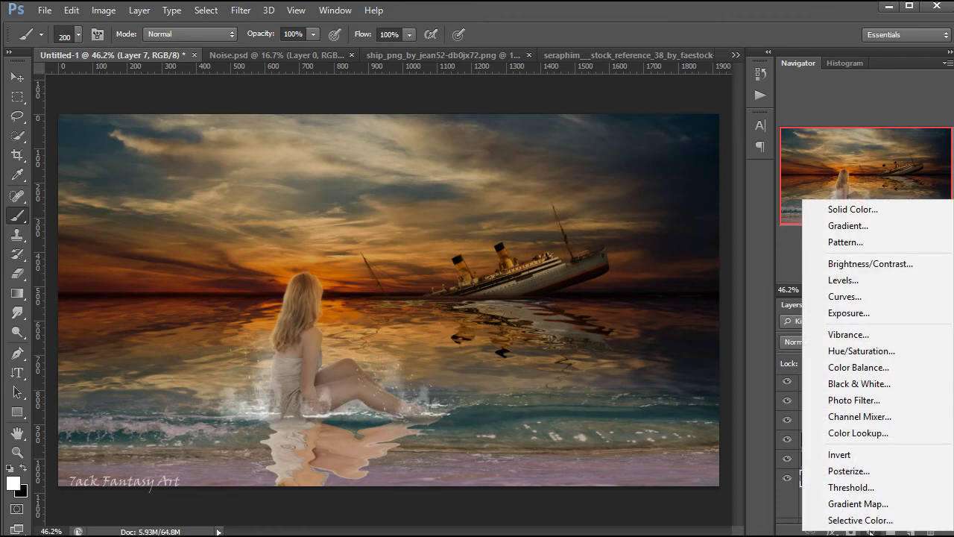
Add a Hue/Saturation adjustment with Saturation -20 and Lightness -40 to the reflection.
left_click(836, 351)
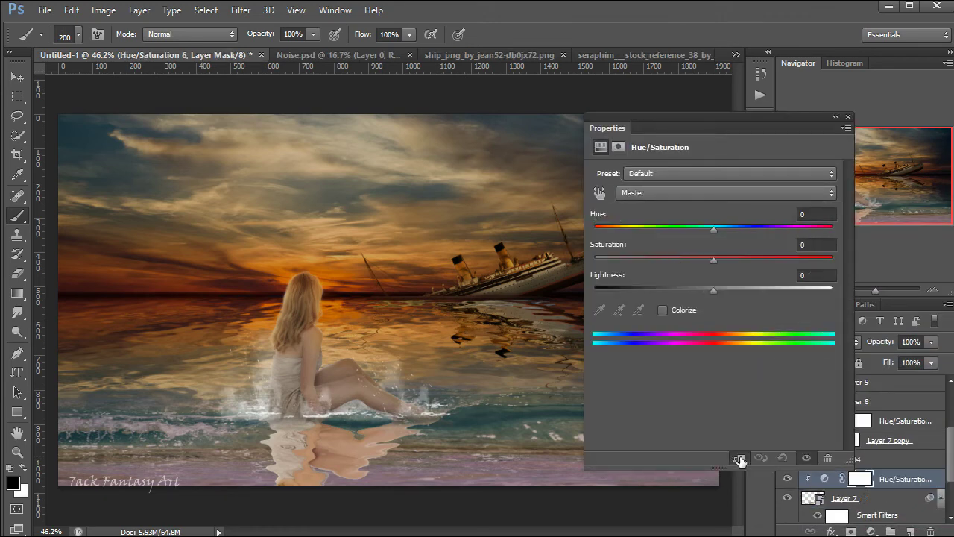
left_click_drag(712, 260, 690, 255)
left_click_drag(712, 290, 666, 285)
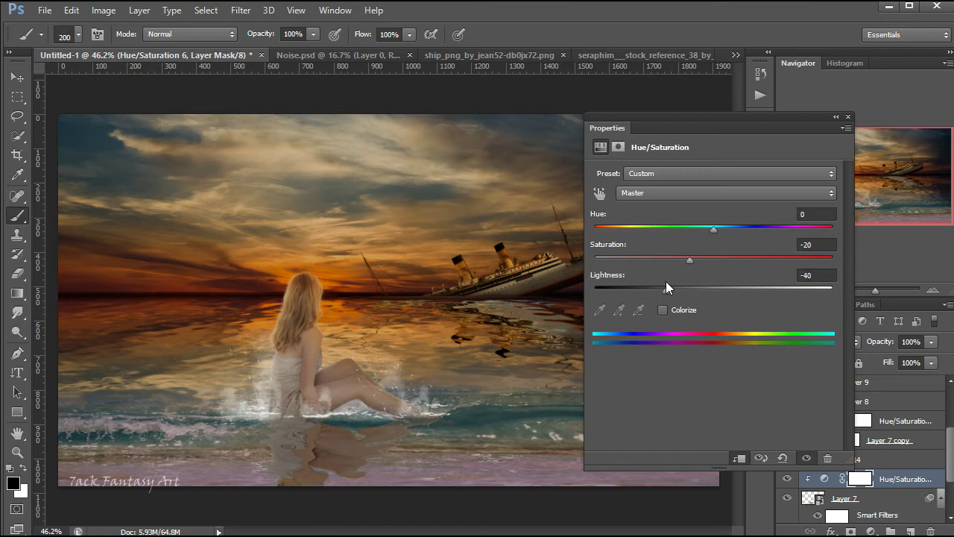
left_click(848, 117)
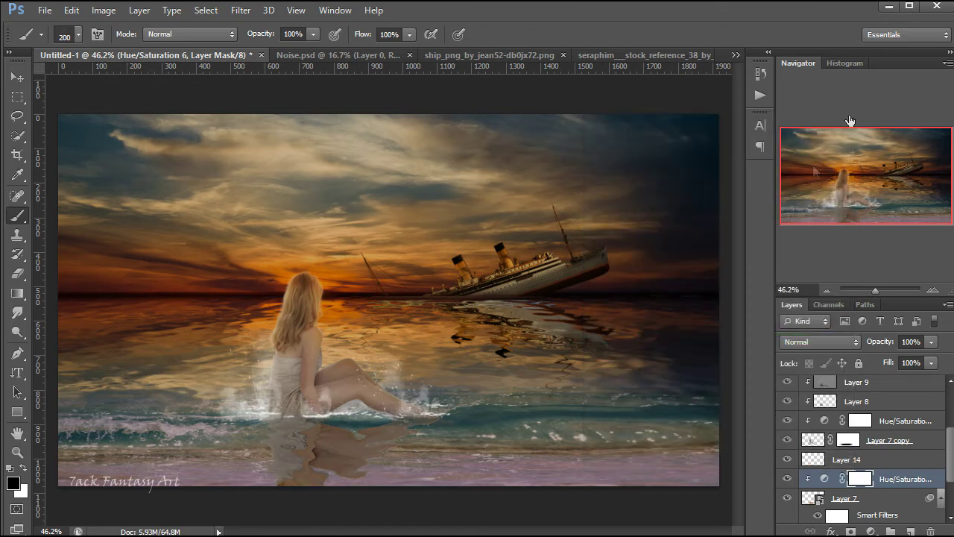
Set Layer 7 to 80% opacity and group Layers 7 through 15.
left_click(883, 505)
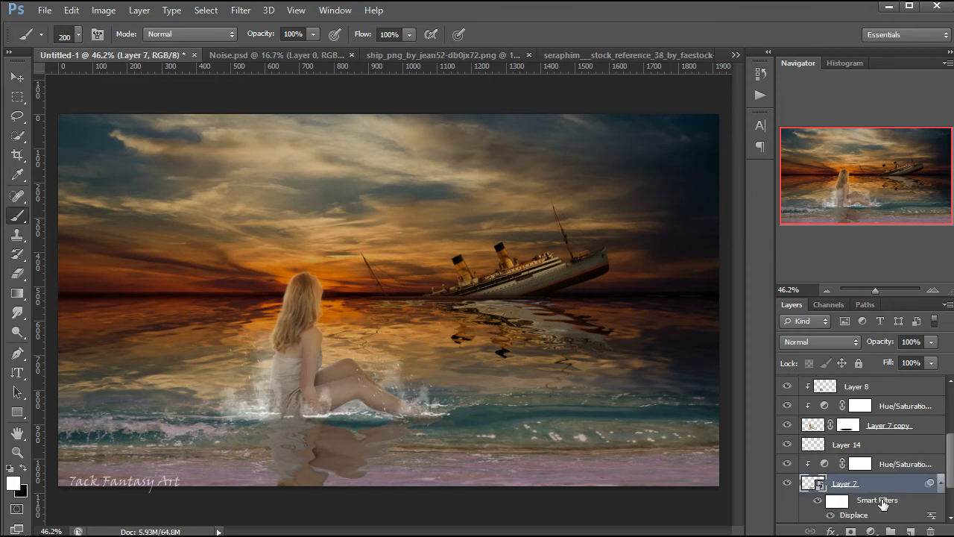
left_click(929, 343)
left_click_drag(928, 360, 920, 357)
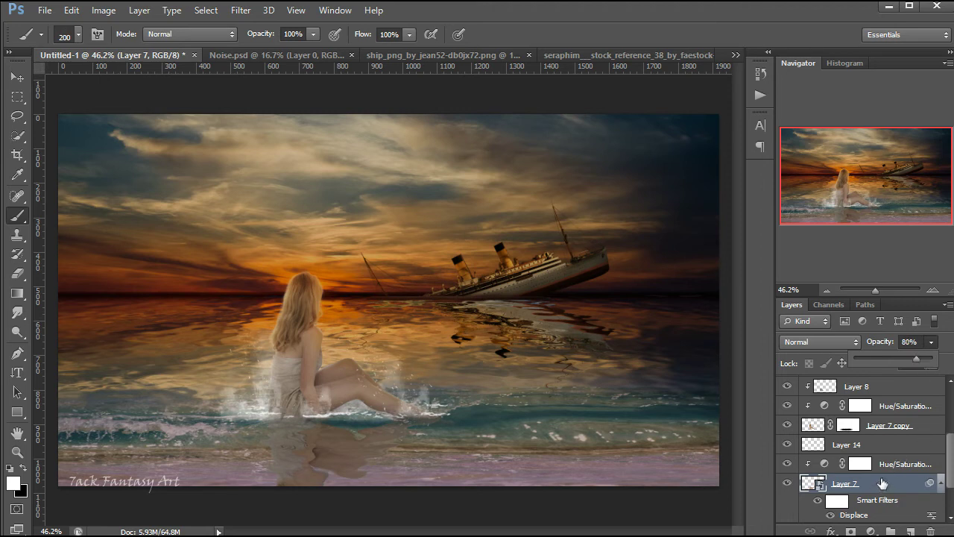
scroll(883, 484, "down", 3)
scroll(882, 484, "up", 3)
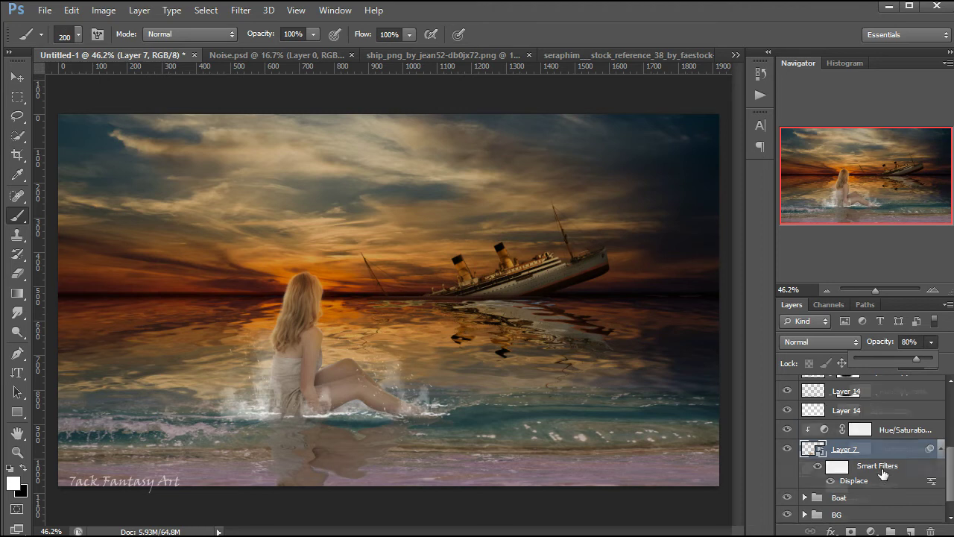
scroll(883, 469, "up", 3)
left_click(869, 388, "shift")
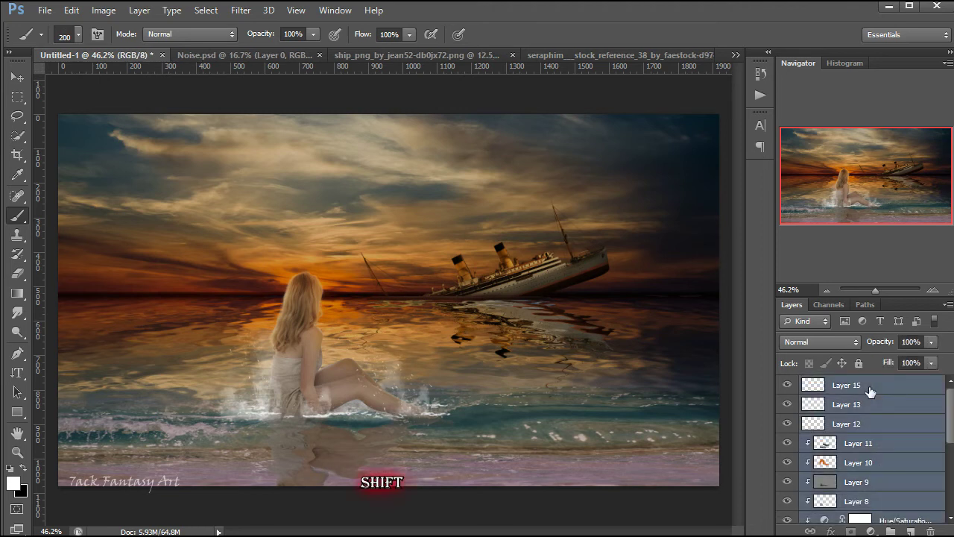
key("ctrl+g")
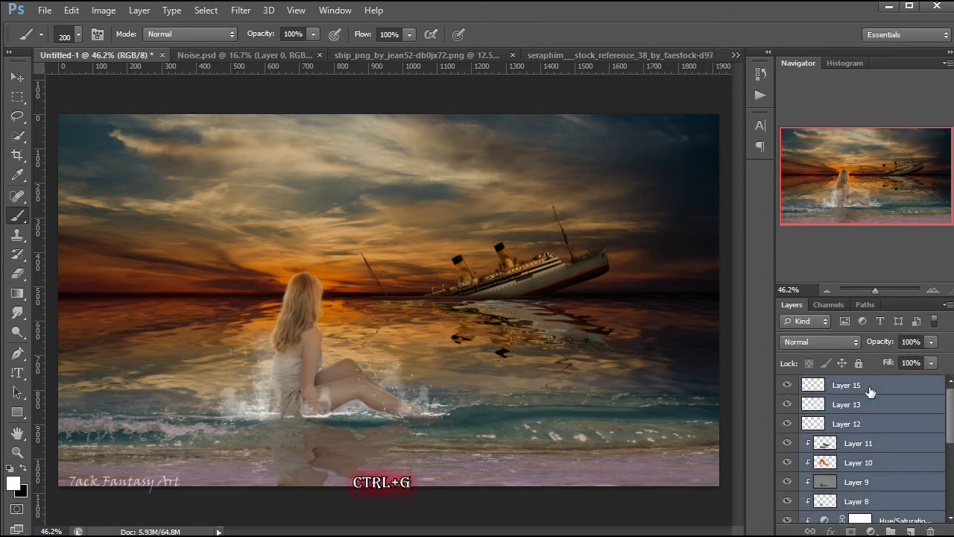
Name the new layer group 'Model'.
double_click(845, 384)
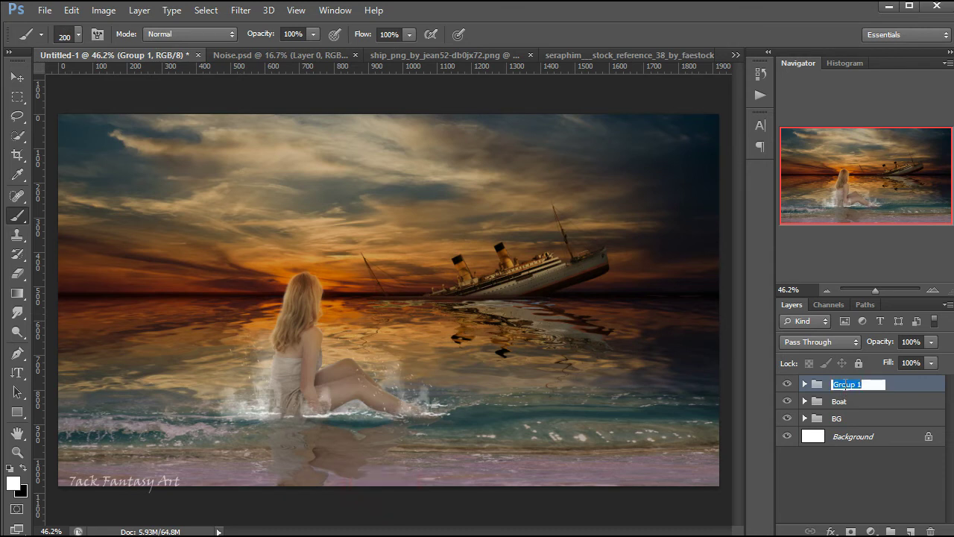
type("Model")
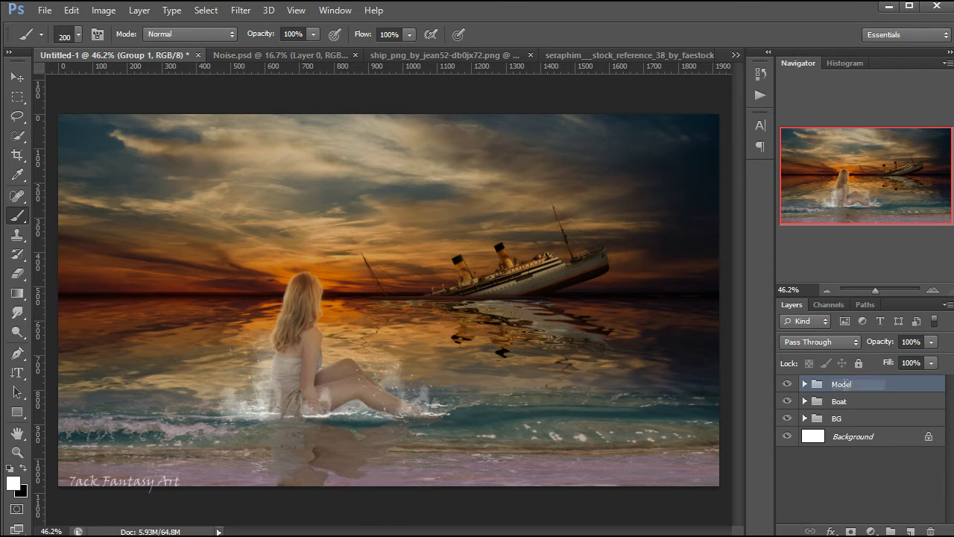
key("Return")
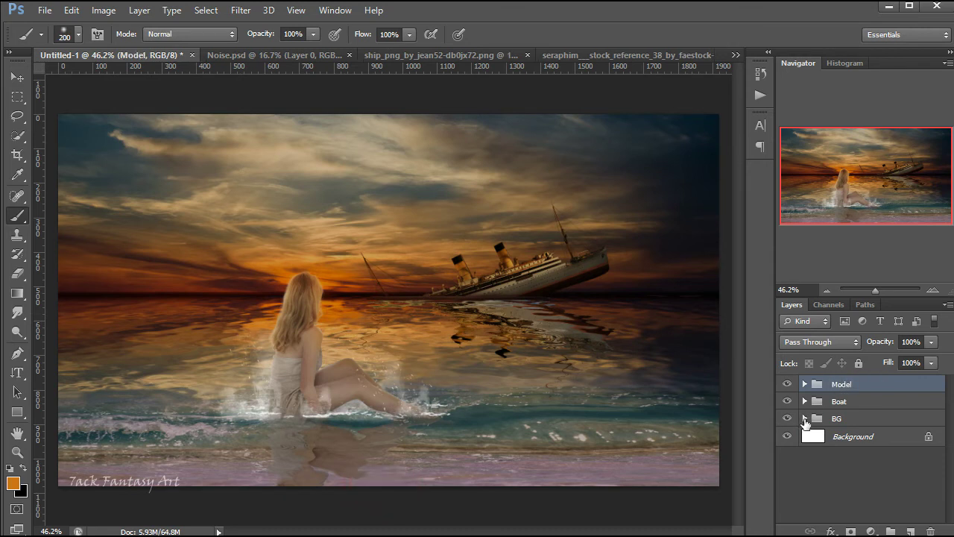
Expand the BG group and select the clouds-sea-sky-8101 layer.
left_click(805, 422)
scroll(891, 440, "down", 3)
scroll(884, 445, "down", 2)
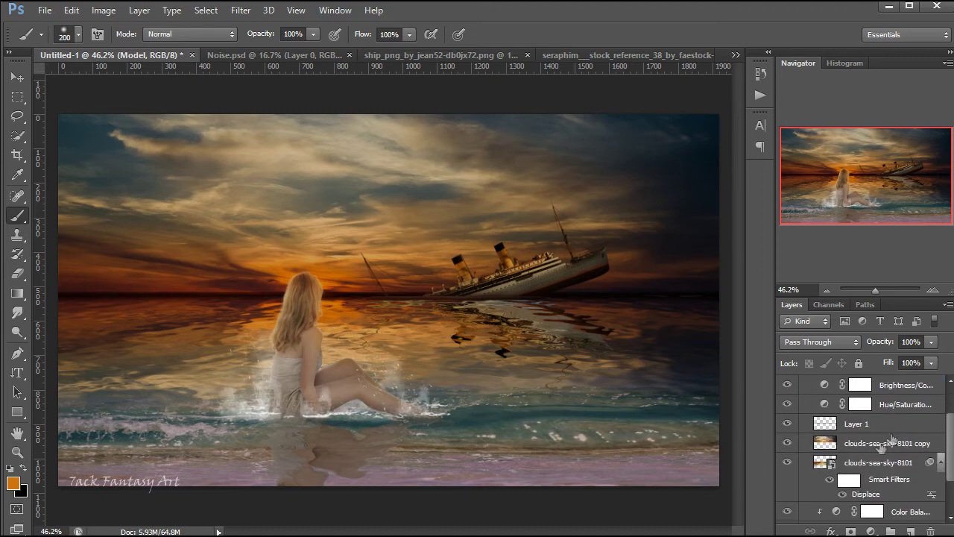
left_click(875, 462)
left_click(787, 464)
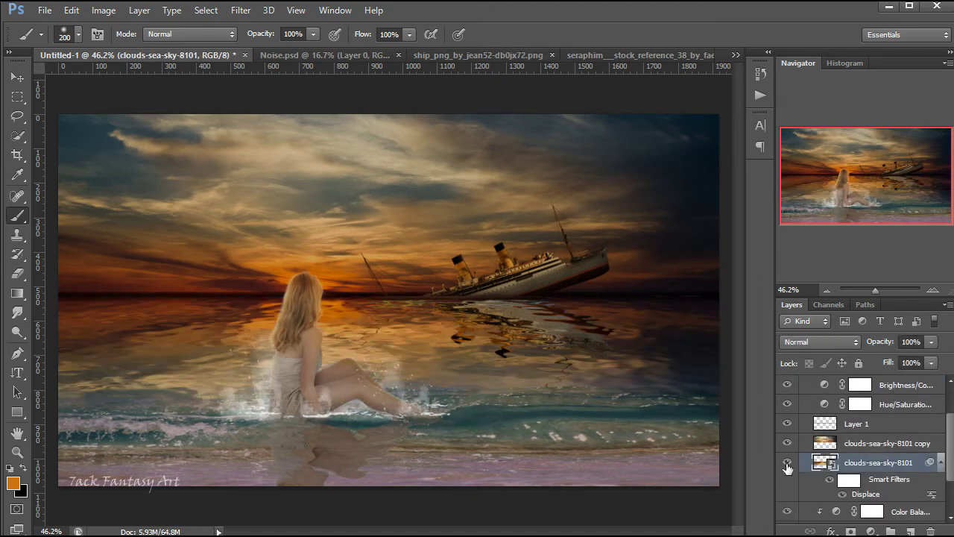
Add Layer 16 above the clouds and clip it to clouds-sea-sky-8101.
left_click(911, 531)
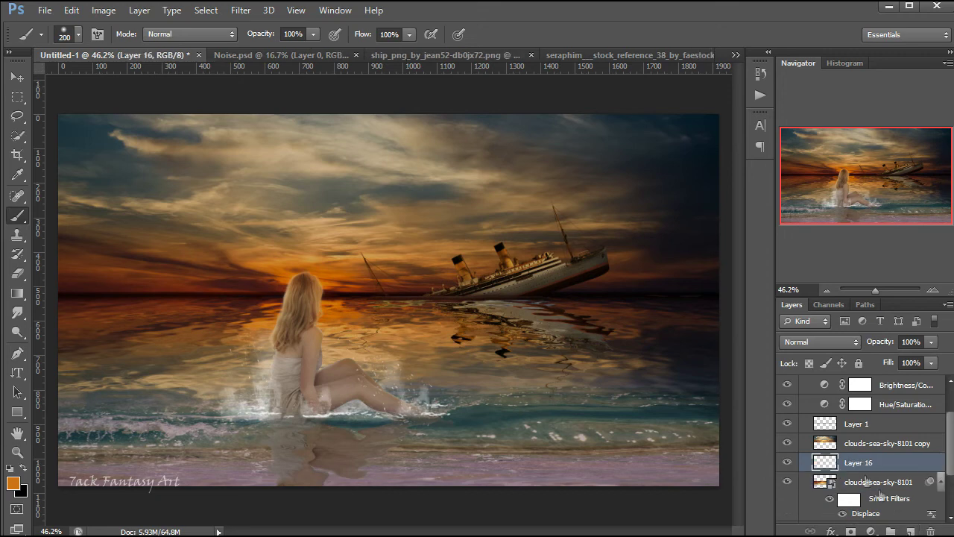
right_click(861, 464)
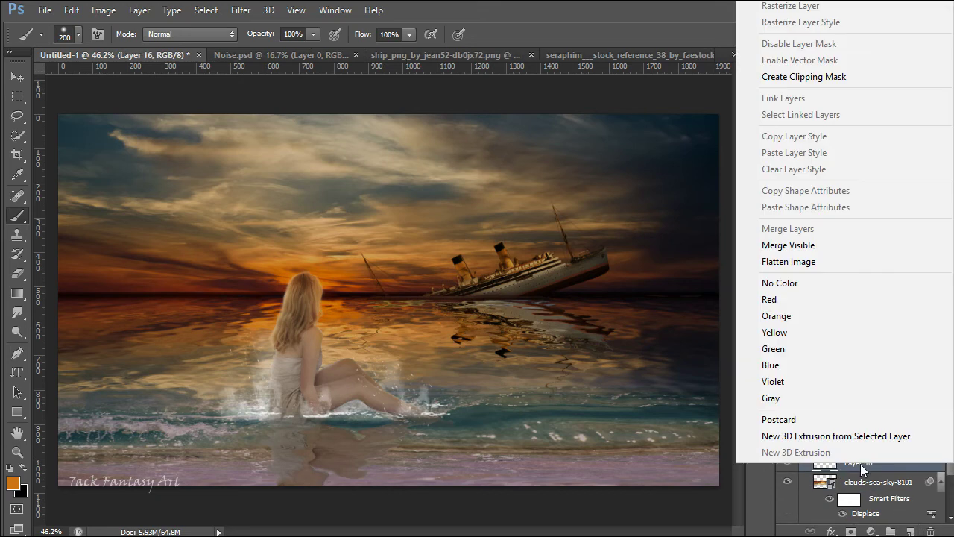
left_click(779, 79)
Sample a deep sunset orange and paint it across the water past the ship's reflection.
left_click(13, 483)
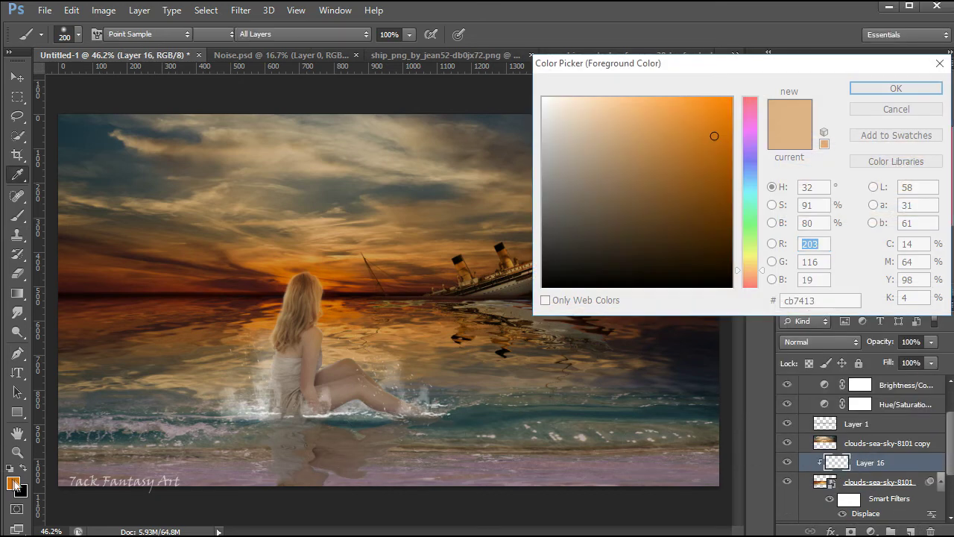
left_click(350, 313)
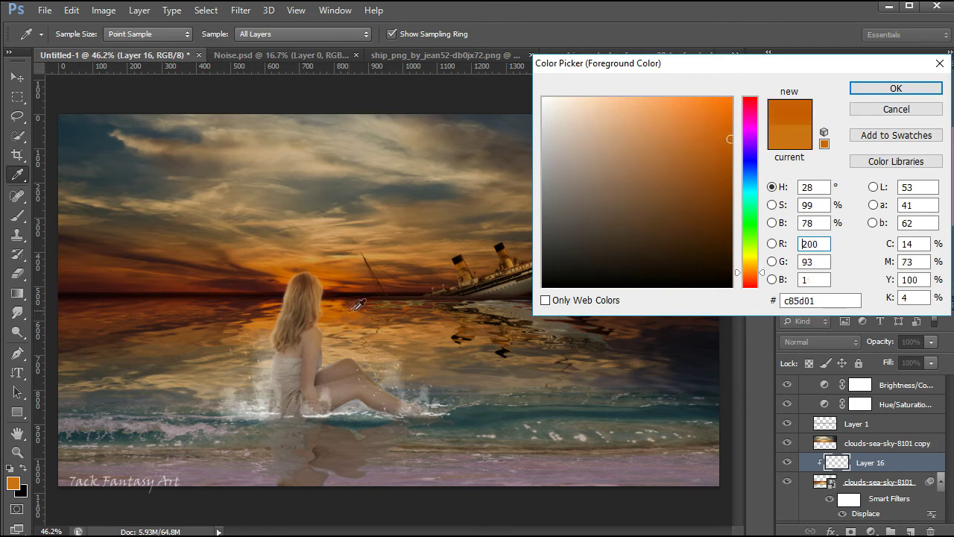
left_click(887, 88)
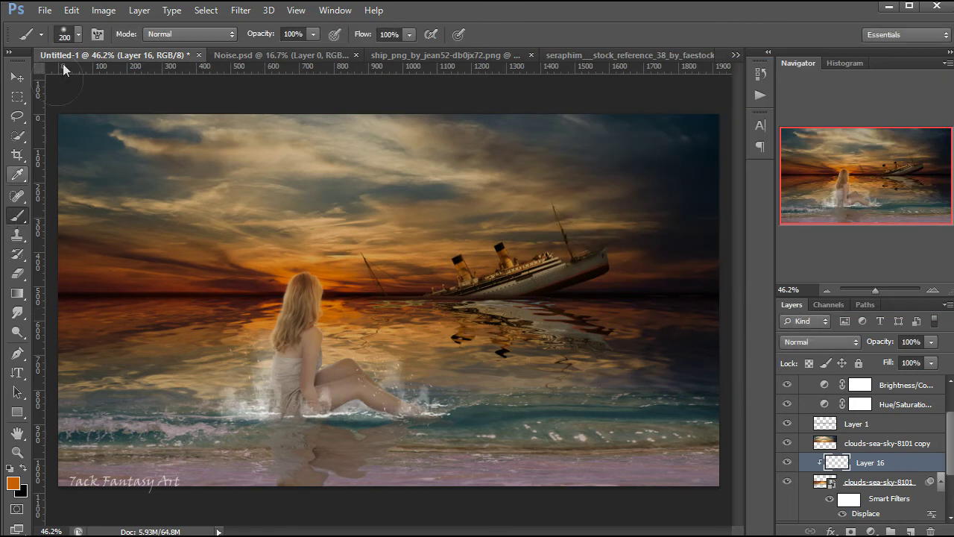
left_click(77, 34)
left_click(509, 33)
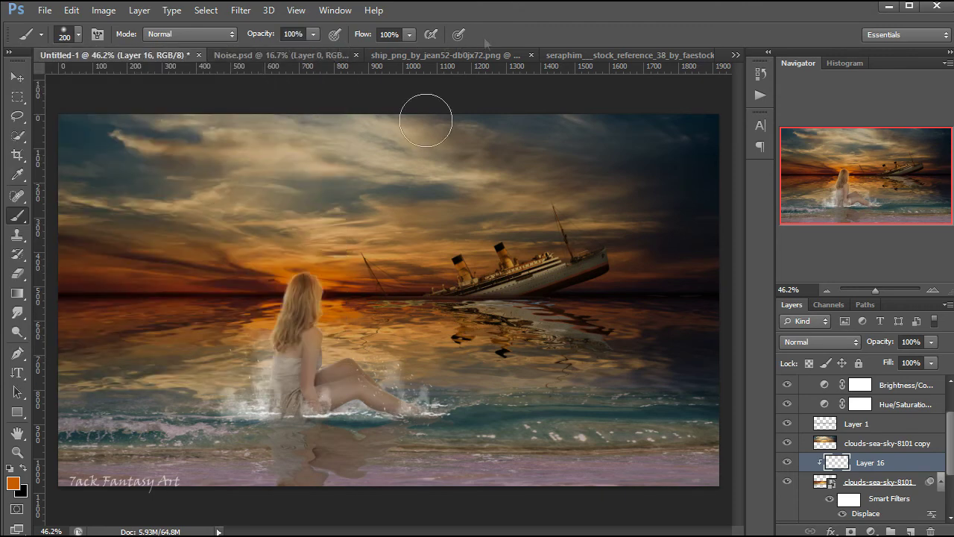
mouse_move(344, 311)
left_mouse_down()
mouse_move(94, 374)
mouse_move(308, 379)
mouse_move(567, 365)
mouse_move(489, 380)
left_mouse_up()
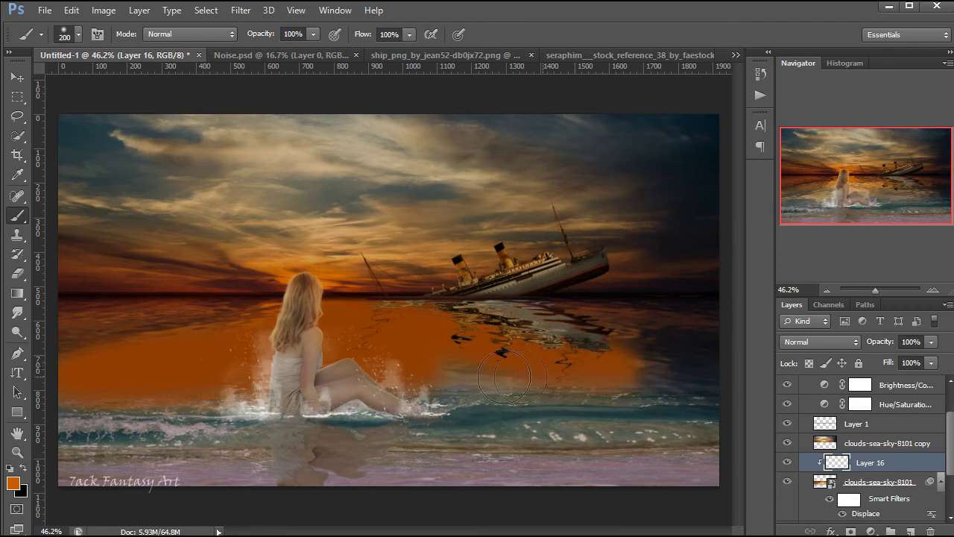
left_click_drag(602, 385, 356, 363)
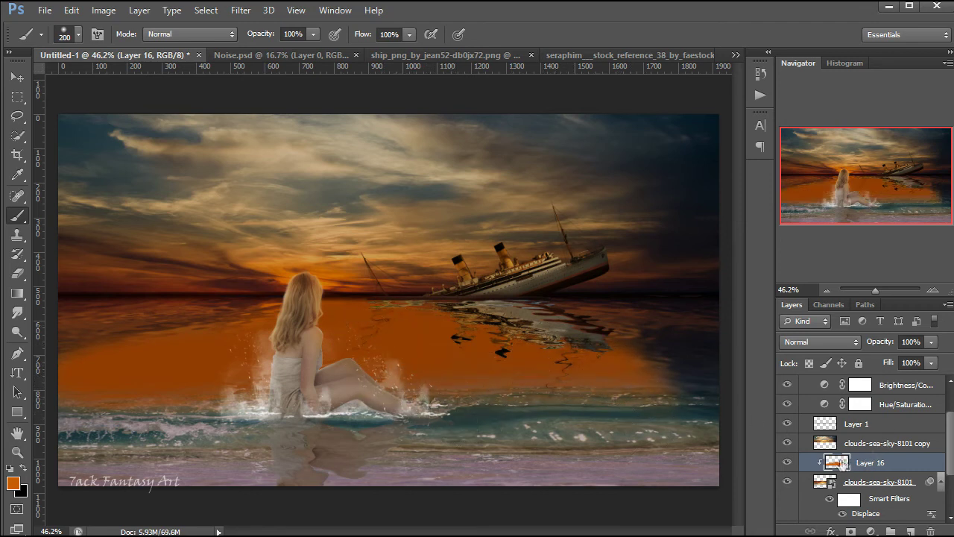
Set Layer 16 to Overlay blend mode at 60% opacity.
left_click(809, 342)
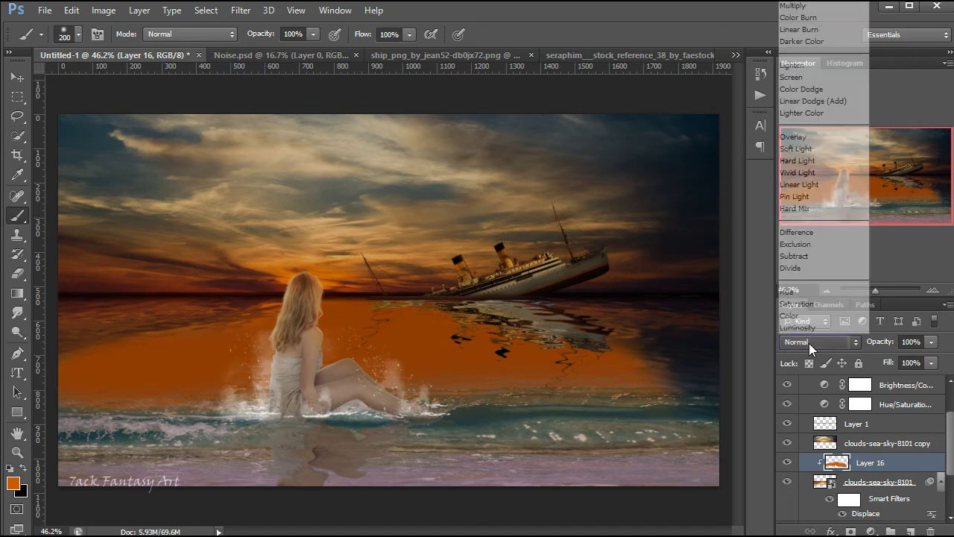
left_click(794, 138)
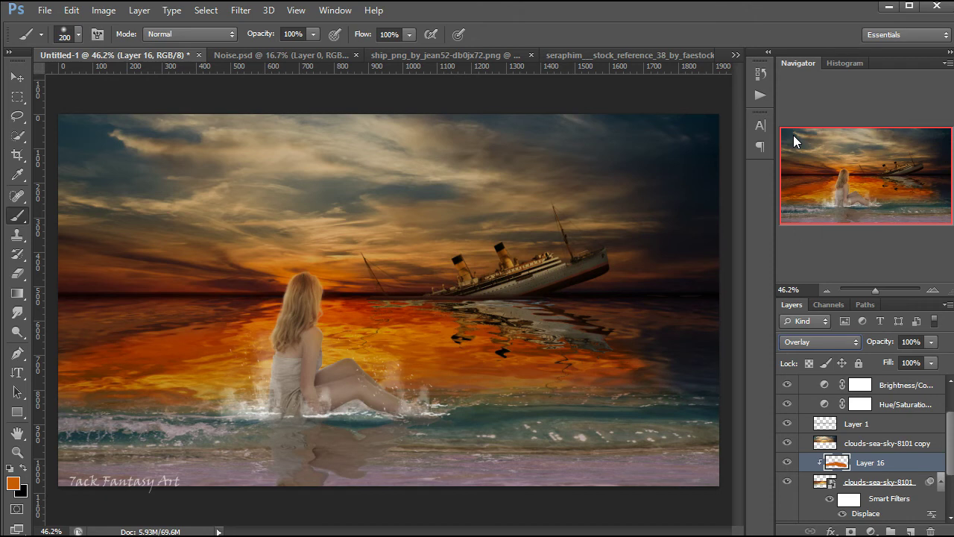
left_click(930, 343)
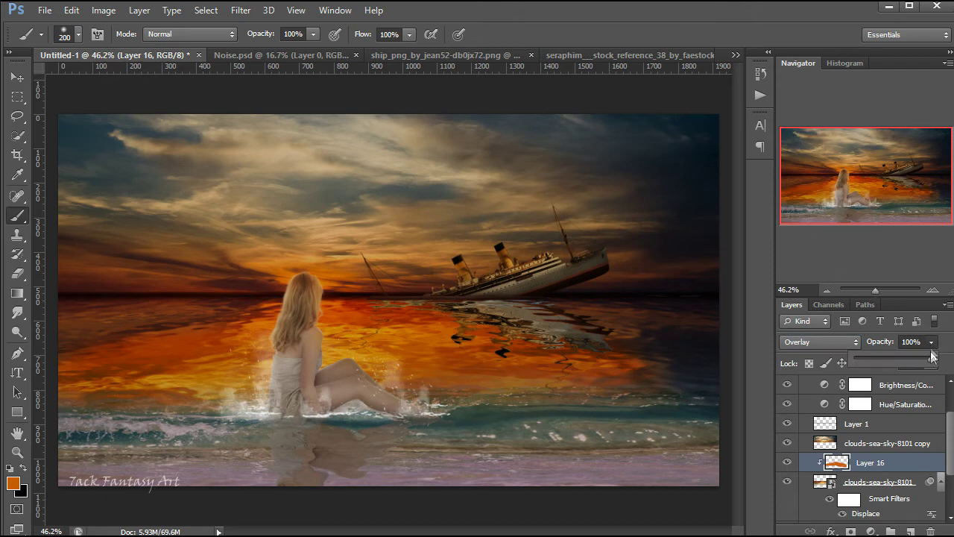
left_click_drag(932, 359, 912, 363)
left_click(831, 464)
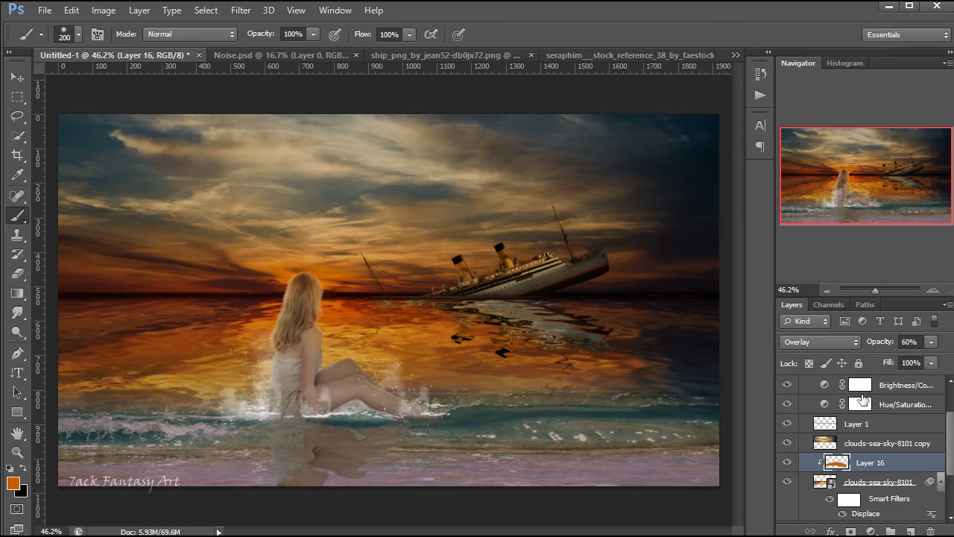
left_click(863, 391)
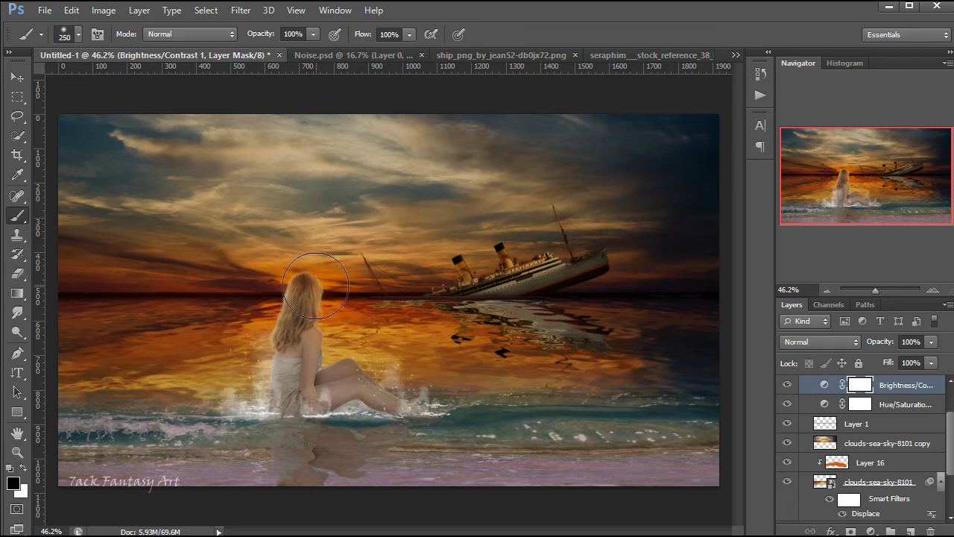
Mask the Brightness/Contrast adjustment out around the girl's head and compare the result.
key("bracketright")
key("bracketright")
key("bracketright")
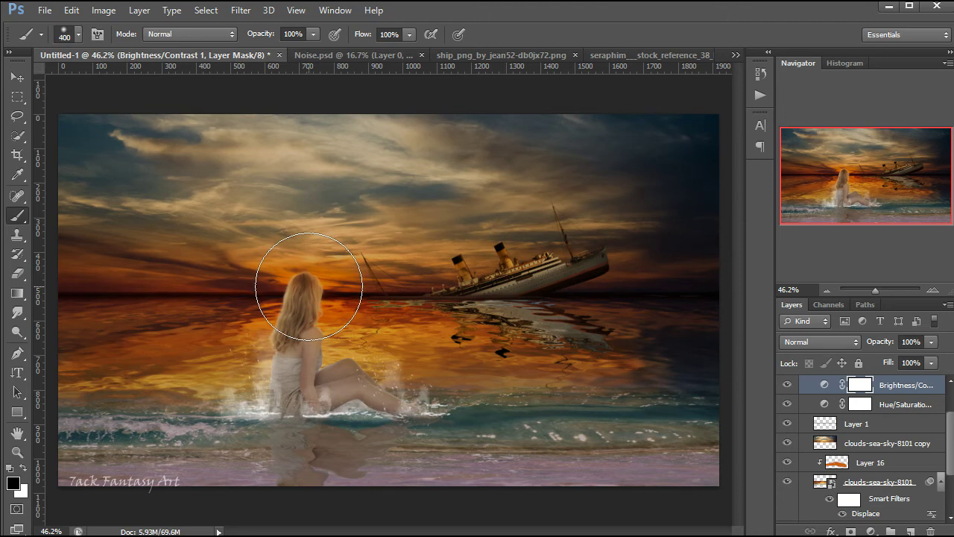
key("bracketleft")
left_click(307, 288)
key("bracketright")
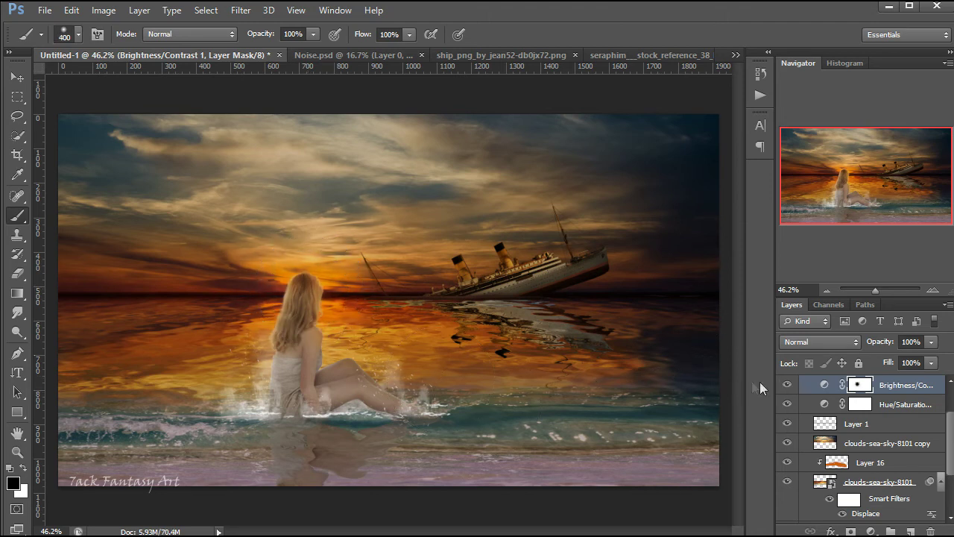
left_click(786, 385)
Collapse the BG group and select the Model group.
scroll(882, 403, "up", 2)
scroll(897, 432, "up", 1)
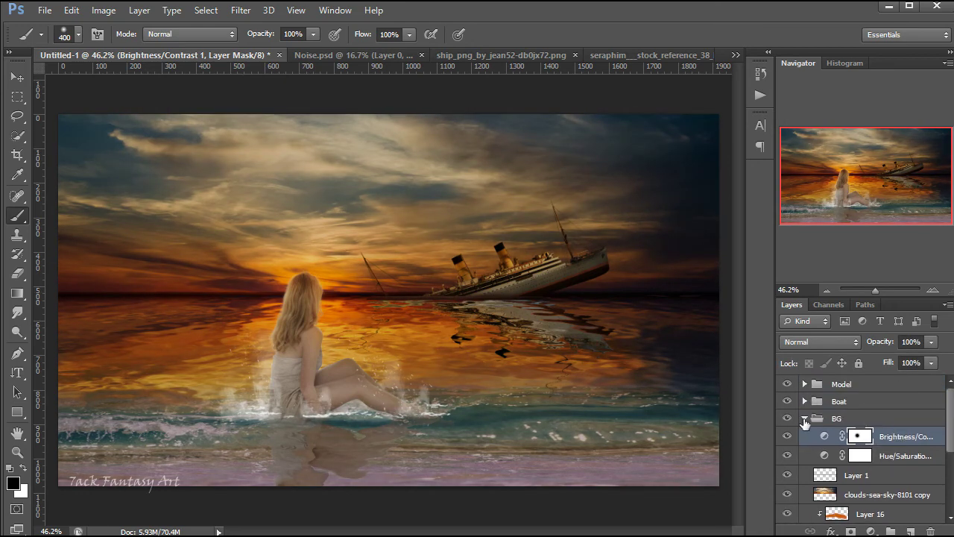
left_click(804, 418)
left_click(888, 422)
left_click(847, 385)
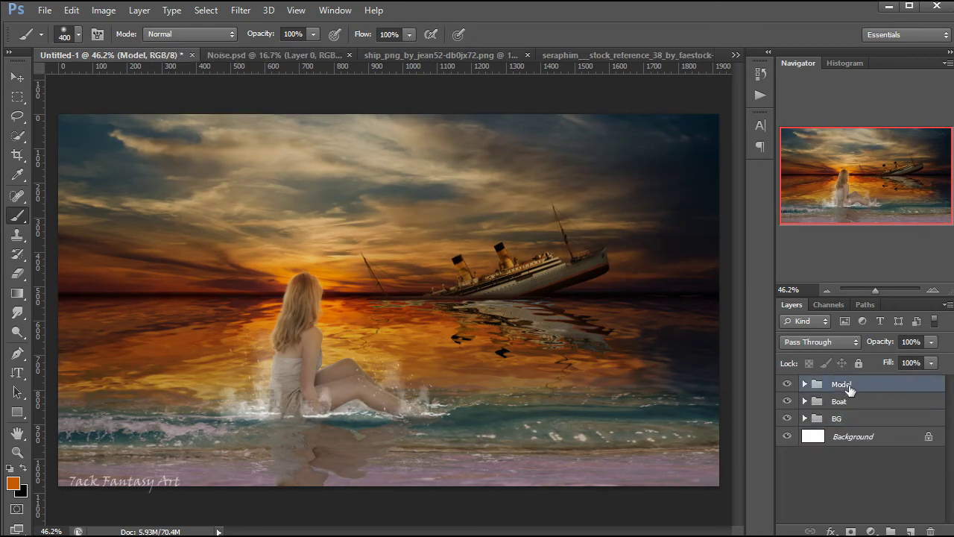
Place the birds_04 PNG into the composite.
left_click(45, 11)
left_click(76, 254)
left_click(253, 119)
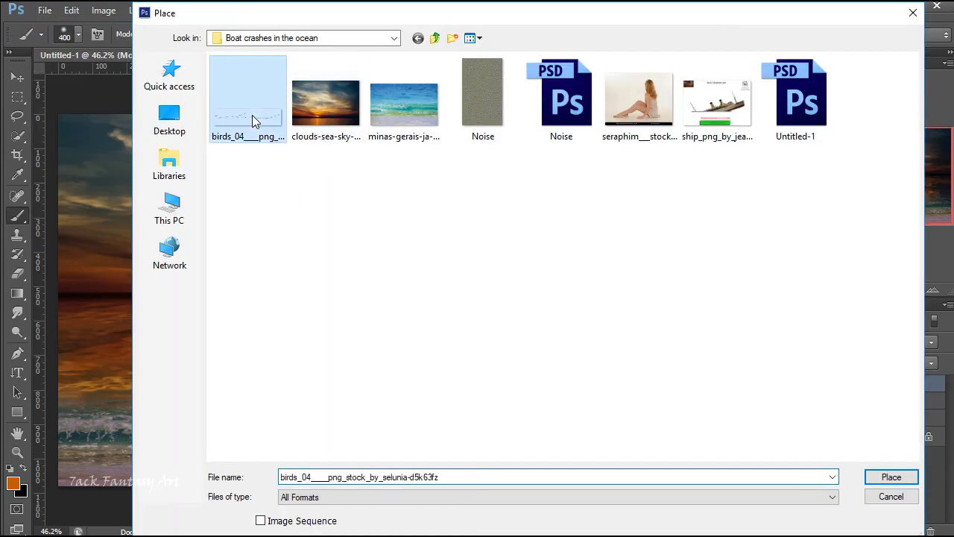
left_click(890, 477)
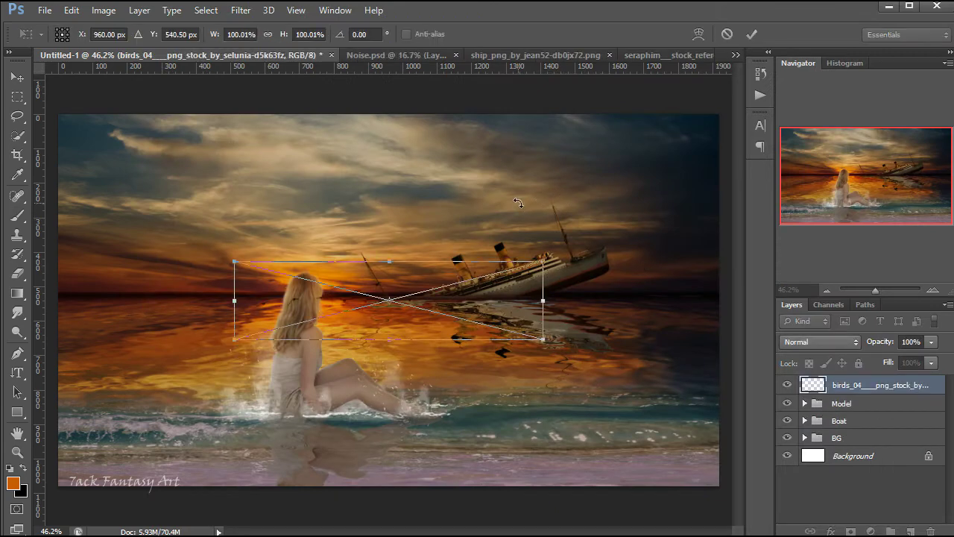
Move the birds above the horizon, scale them to about 75%, and fade to 79% opacity.
left_click_drag(382, 292, 327, 222)
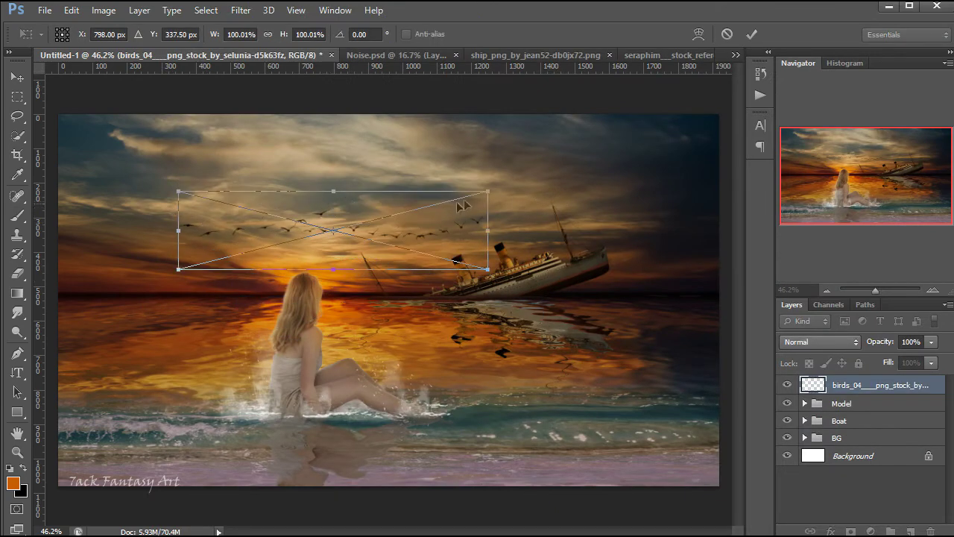
mouse_move(487, 192)
left_mouse_down()
mouse_move(408, 210)
mouse_move(406, 236)
left_mouse_up()
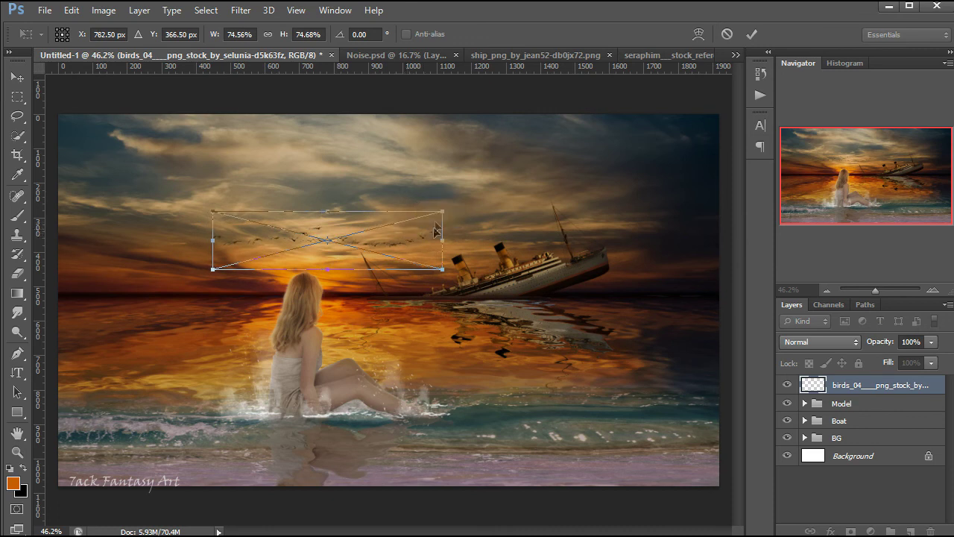
left_click(751, 34)
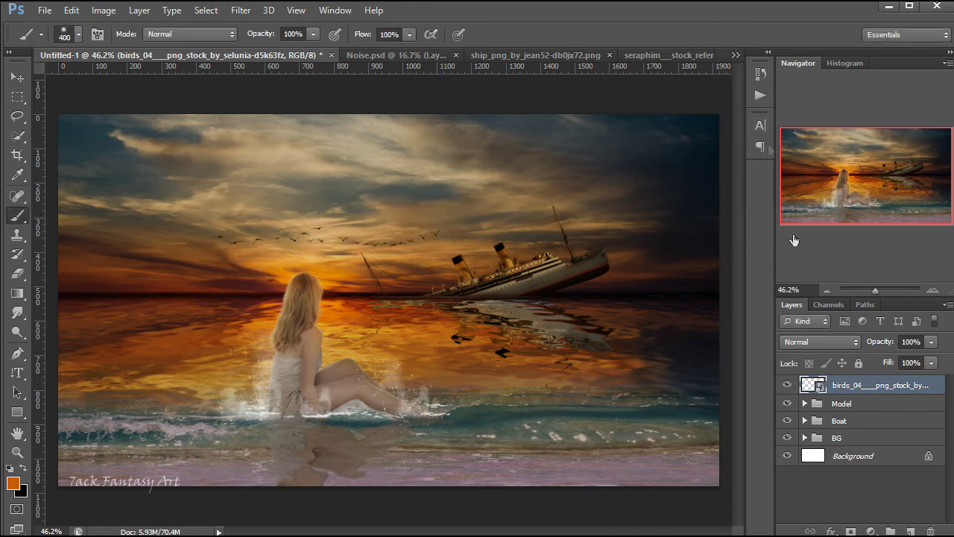
left_click(931, 342)
left_click_drag(931, 363, 916, 357)
Add a Gradient Map adjustment starting from the Violet, Orange preset.
left_click(871, 531)
left_click(827, 502)
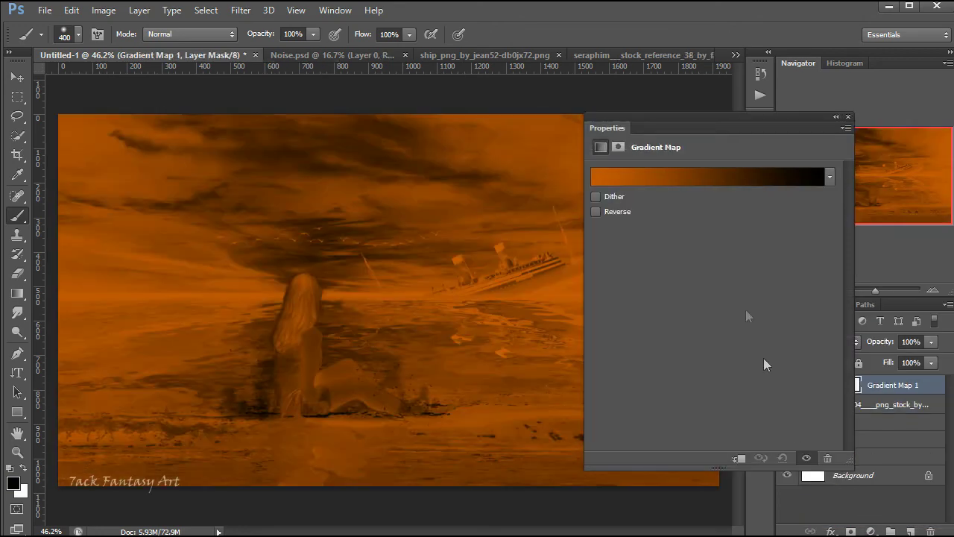
left_click(643, 182)
left_click(637, 155)
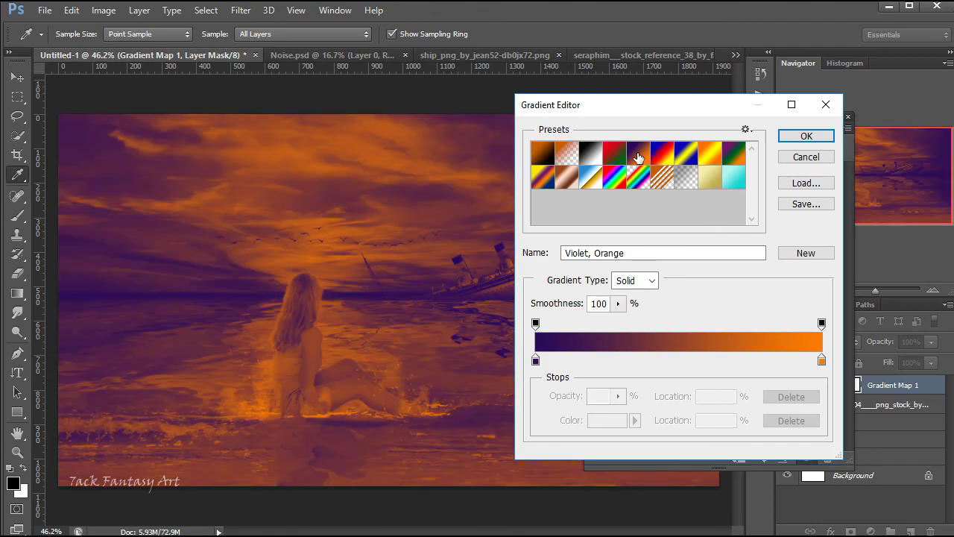
Change the gradient's dark stop to black for a black-to-orange map.
left_click(535, 361)
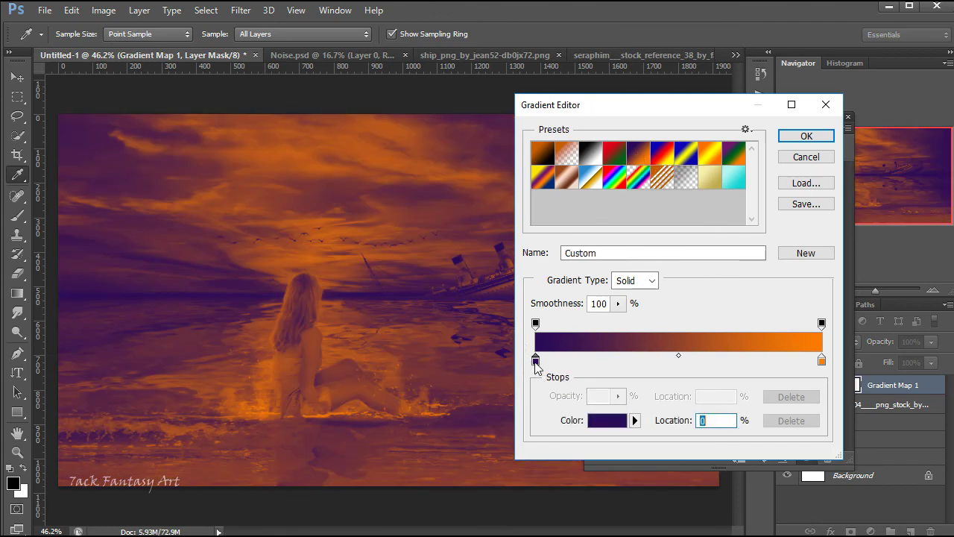
left_click(606, 420)
mouse_move(607, 281)
left_mouse_down()
mouse_move(575, 266)
mouse_move(527, 310)
left_mouse_up()
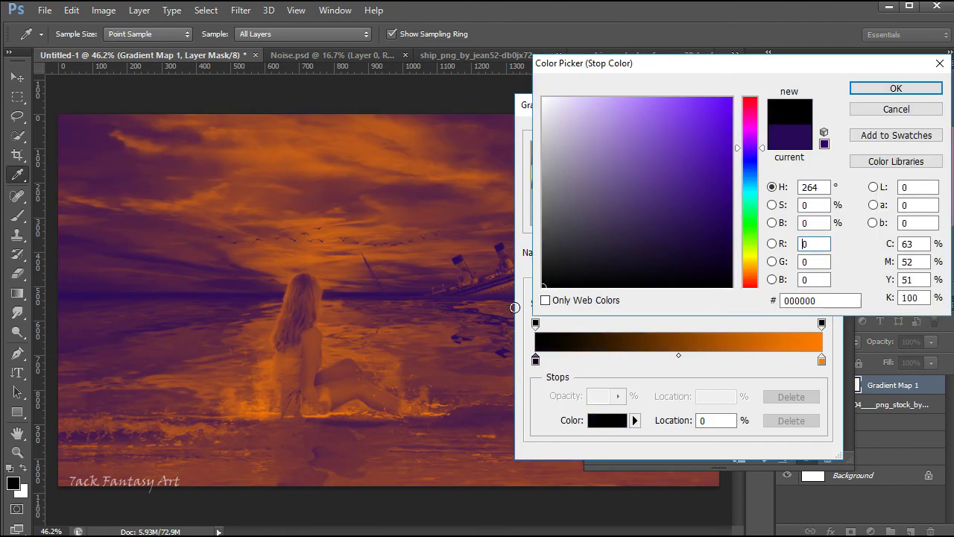
left_click(859, 87)
left_click(808, 134)
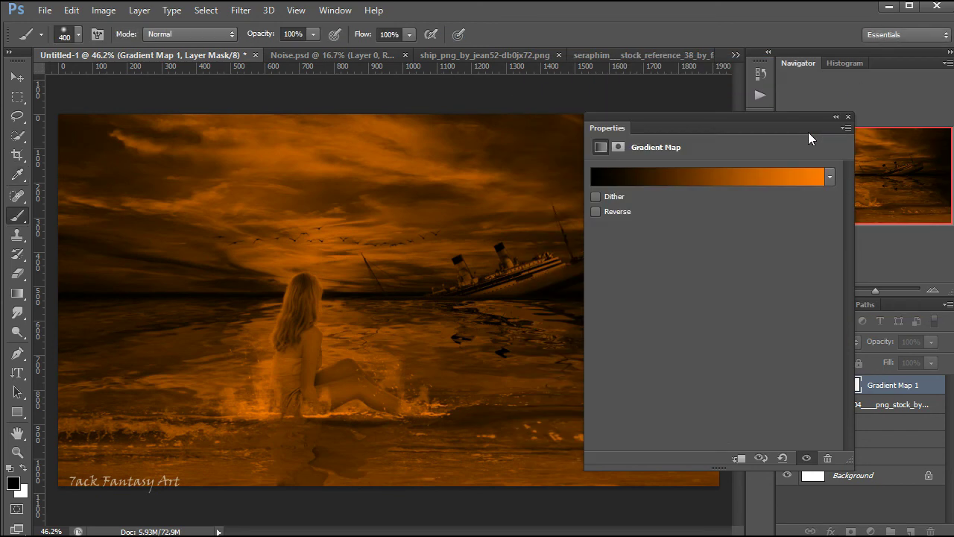
left_click(848, 118)
left_click(812, 385)
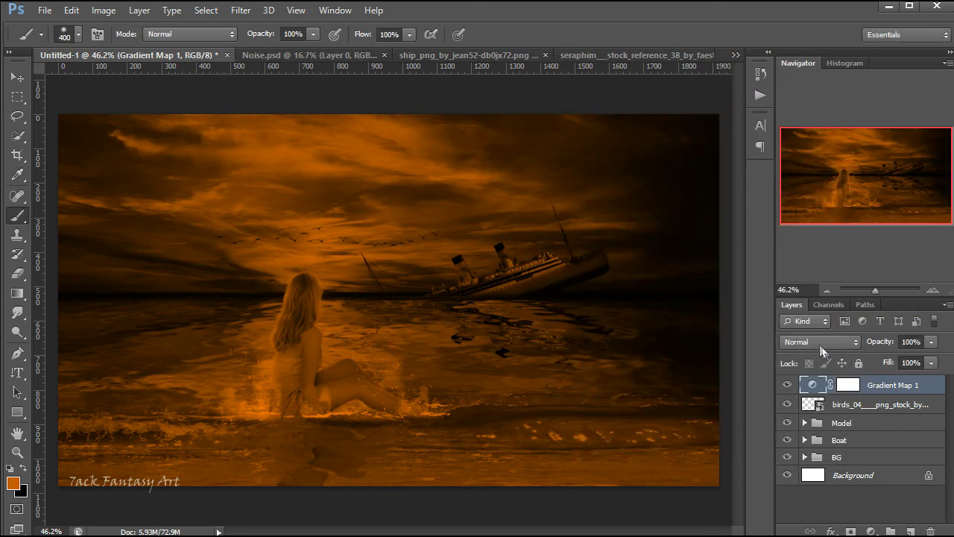
Blend the gradient map in Soft Light at 40% opacity.
left_click(815, 342)
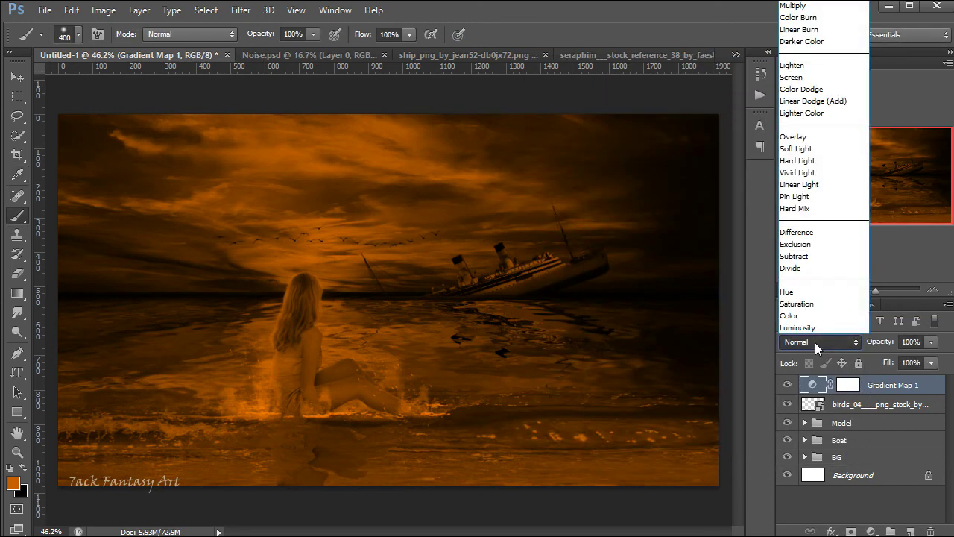
left_click(794, 148)
left_click(930, 341)
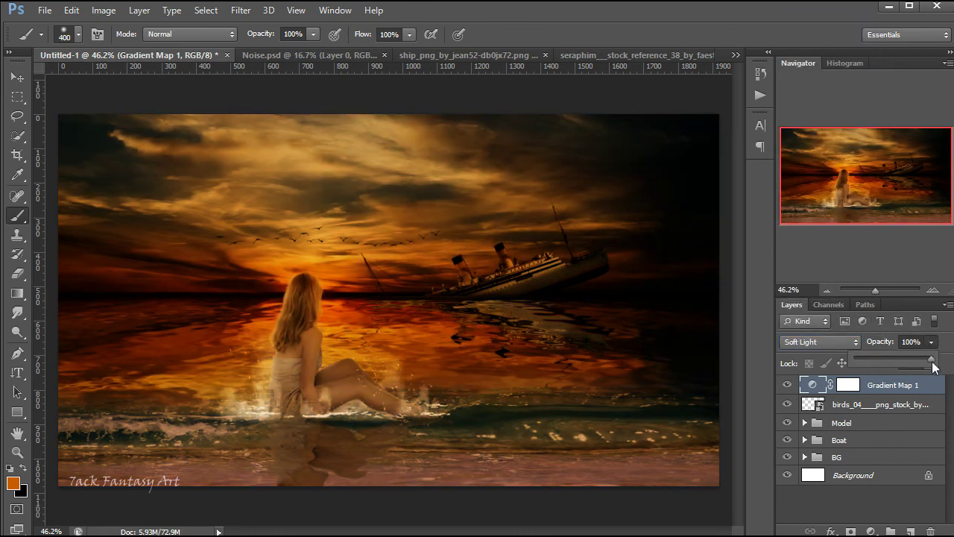
left_click_drag(931, 358, 885, 363)
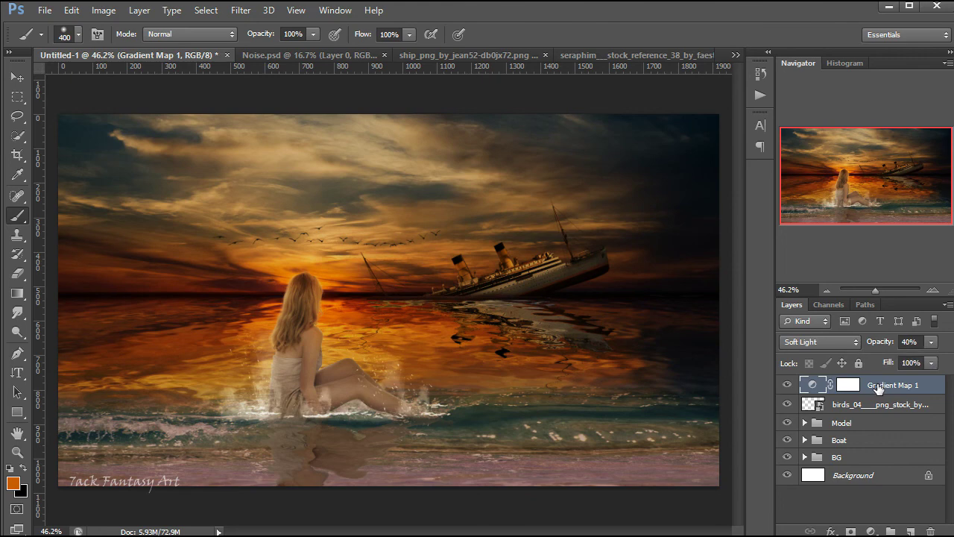
left_click(787, 384)
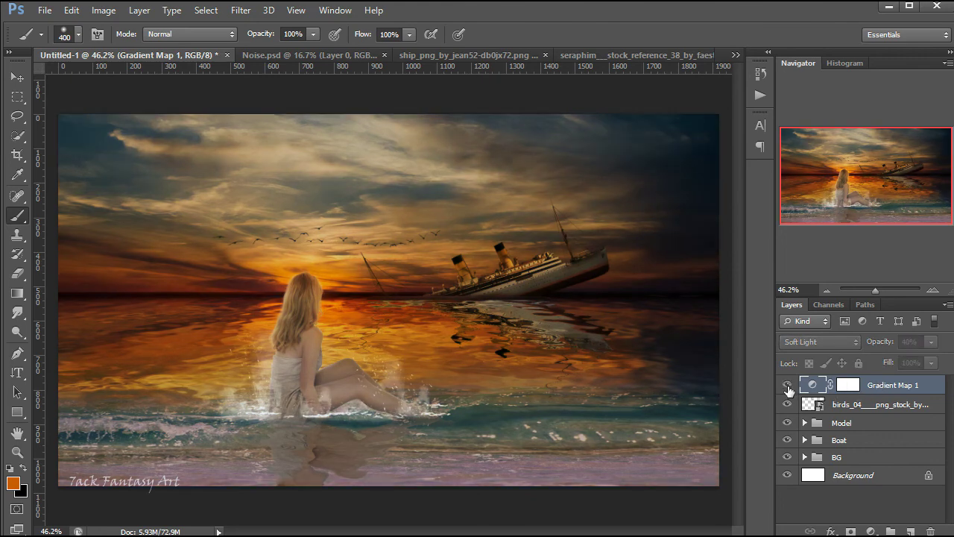
Add a Curves S-curve taking shadows 70→55 and highlights 181→205.
left_click(871, 532)
left_click(834, 295)
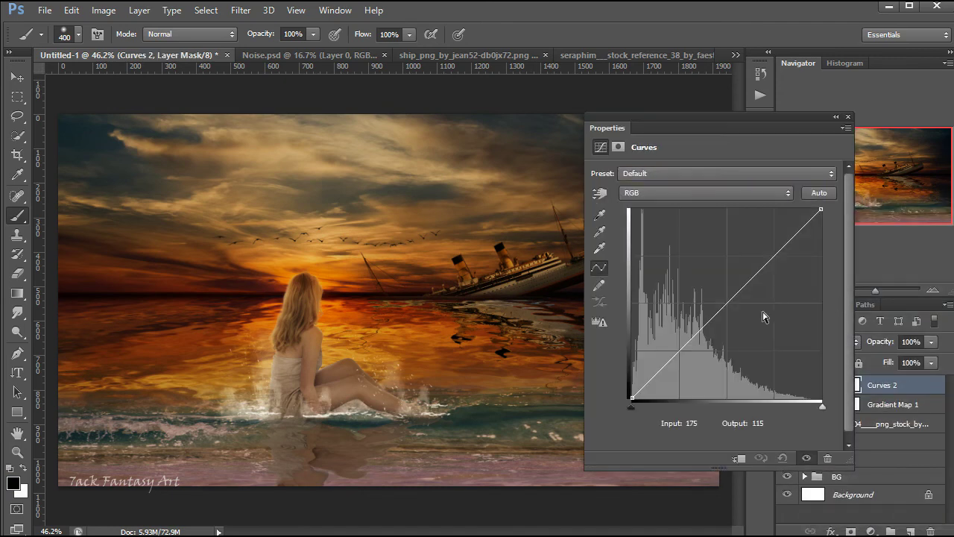
left_click_drag(679, 351, 684, 357)
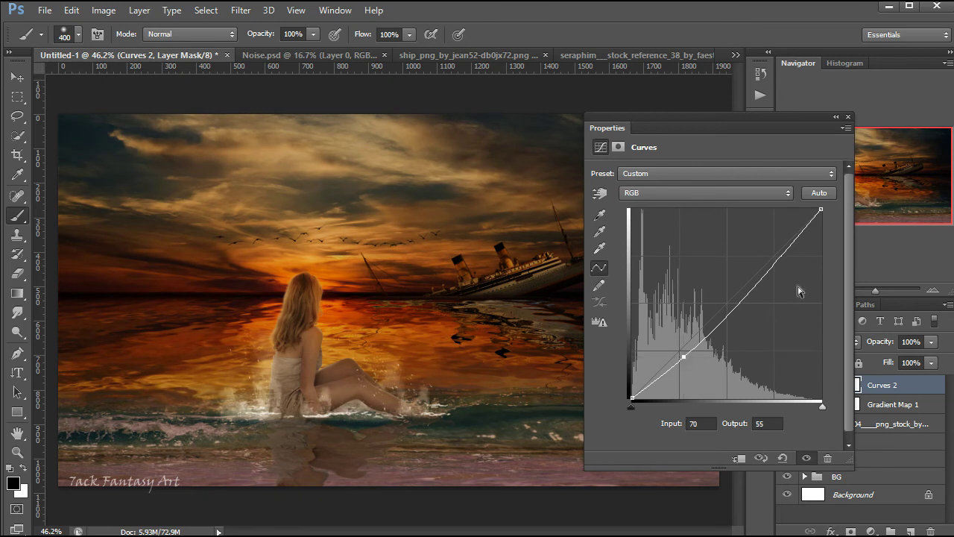
left_click_drag(776, 262, 766, 262)
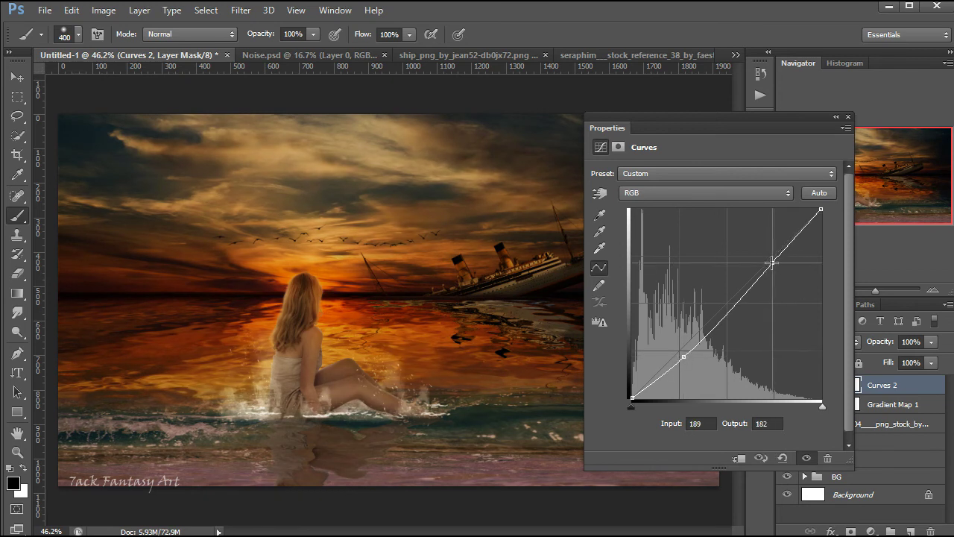
left_click_drag(766, 255, 764, 245)
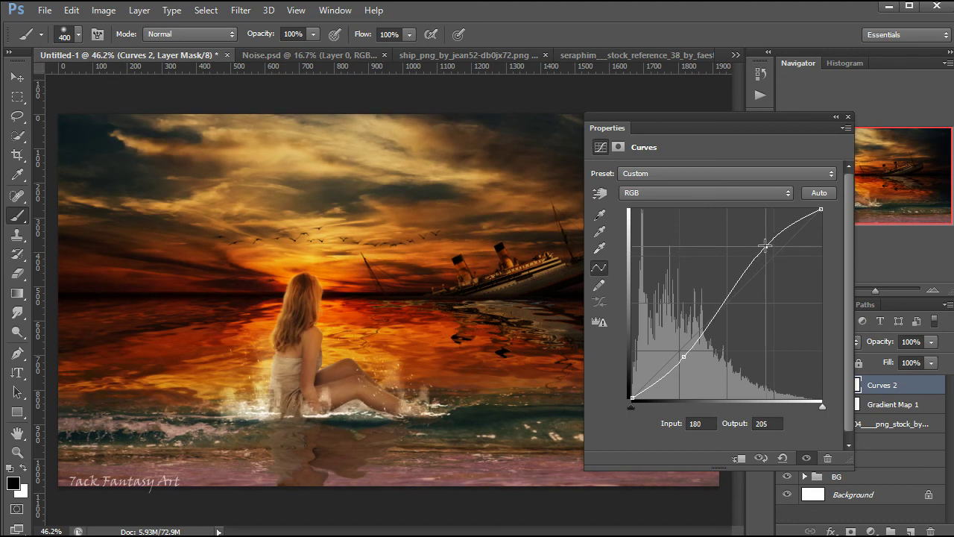
left_click_drag(764, 246, 766, 246)
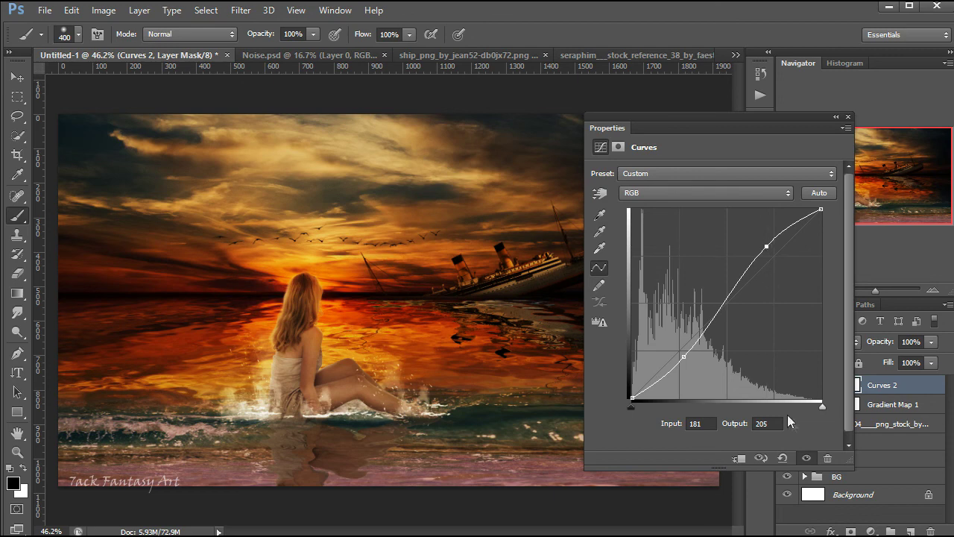
left_click(806, 457)
left_click(848, 117)
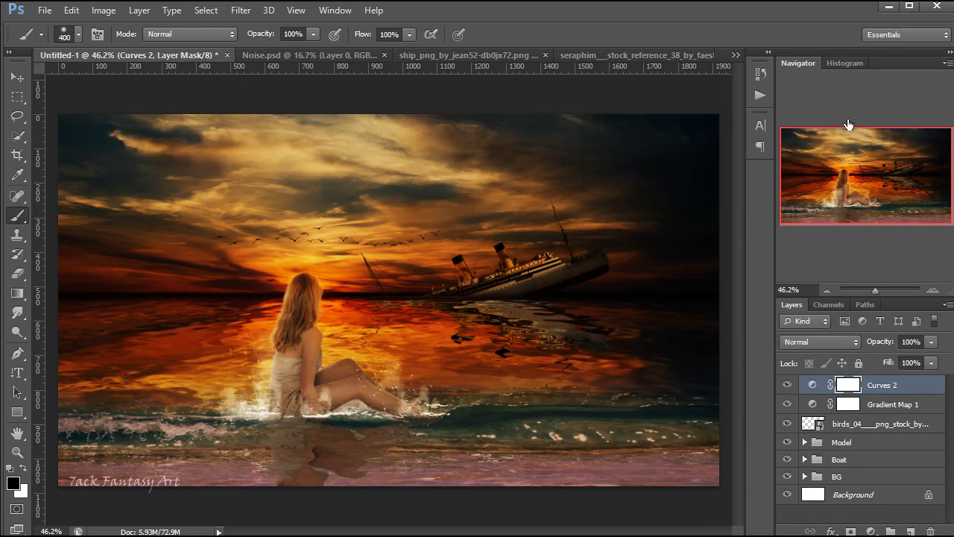